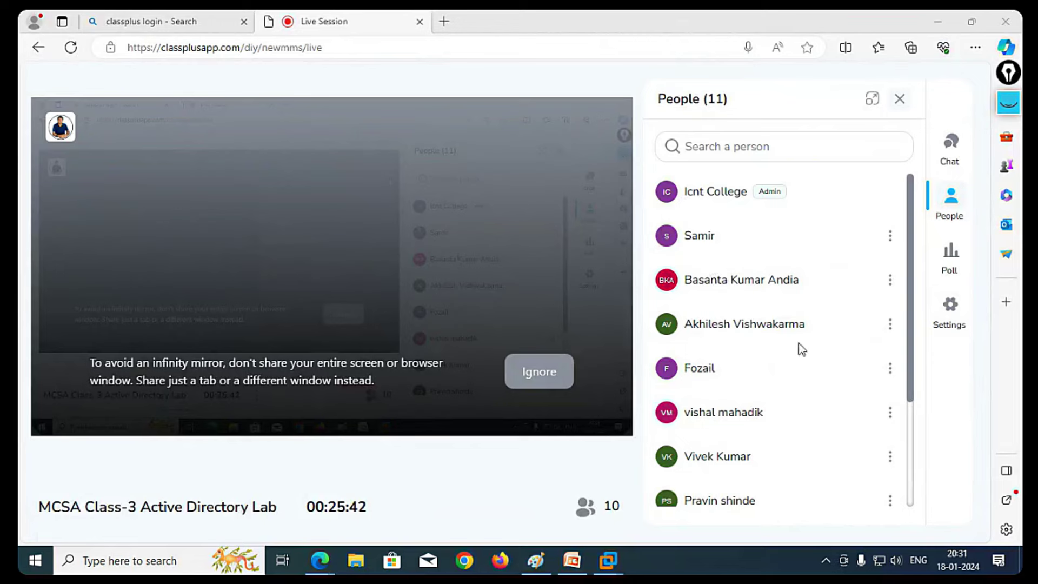
Step: Hide the live class and bring up the 2019ONE virtual machine in VMware Workstation
left_click(938, 21)
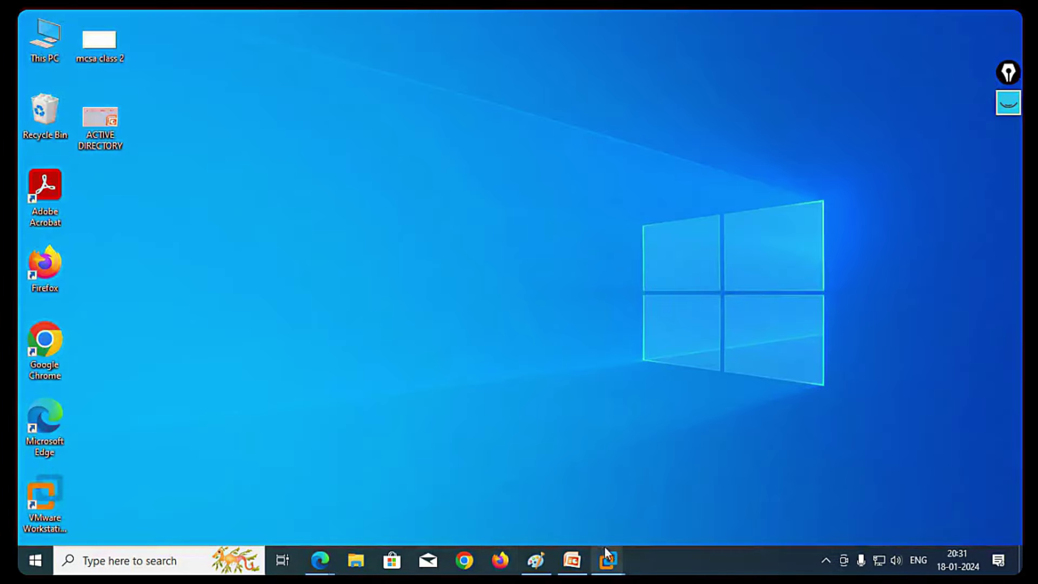
mouse_move(608, 560)
left_click(697, 470)
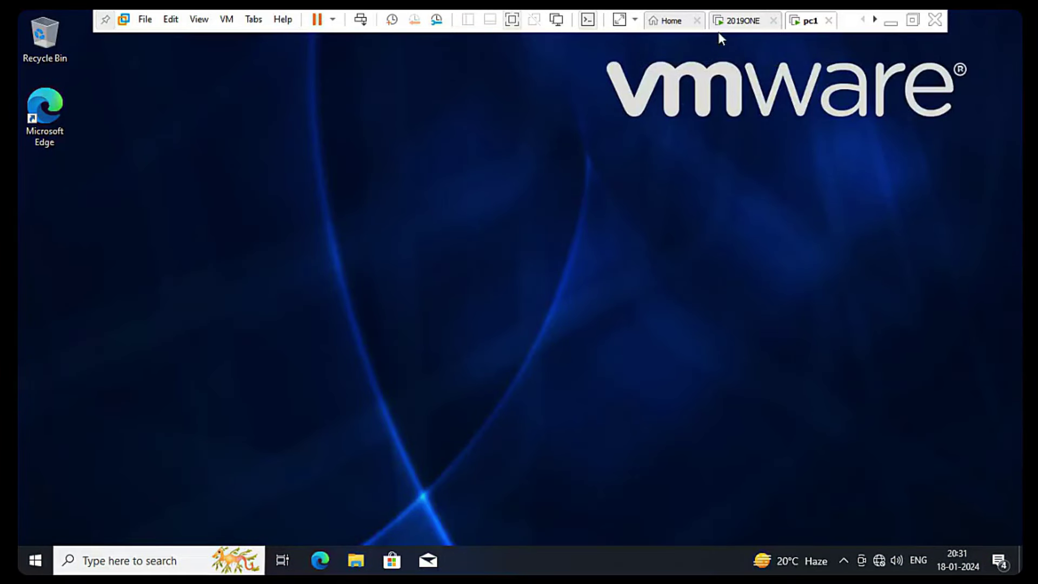
left_click(753, 24)
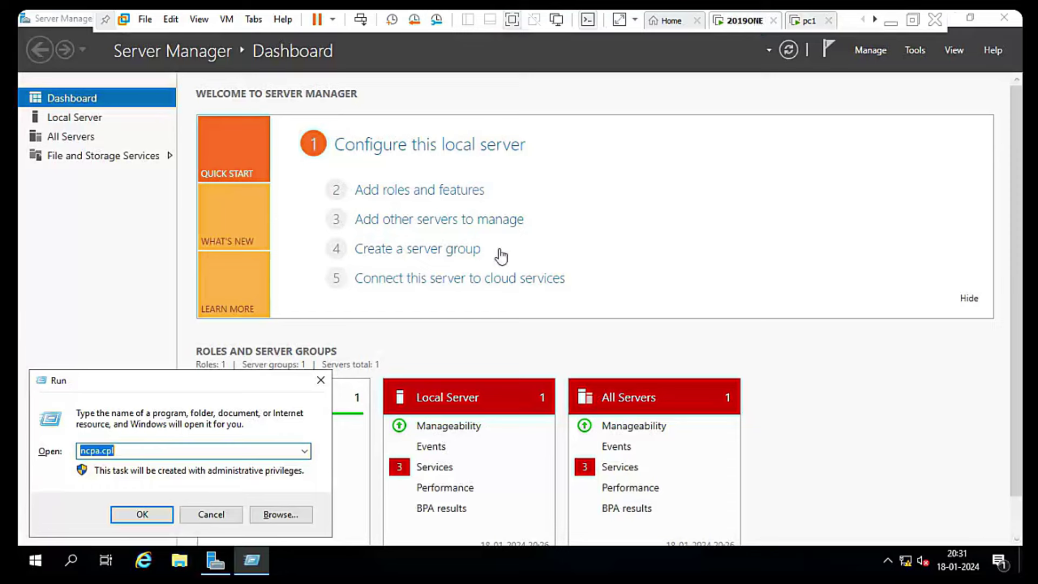
Step: Replace the old ncpa.cpl Run entry with compmgmt.msc to launch Computer Management
left_click(194, 451)
key("BackSpace")
key("BackSpace")
key("BackSpace")
key("BackSpace")
key("BackSpace")
key("BackSpace")
key("BackSpace")
key("BackSpace")
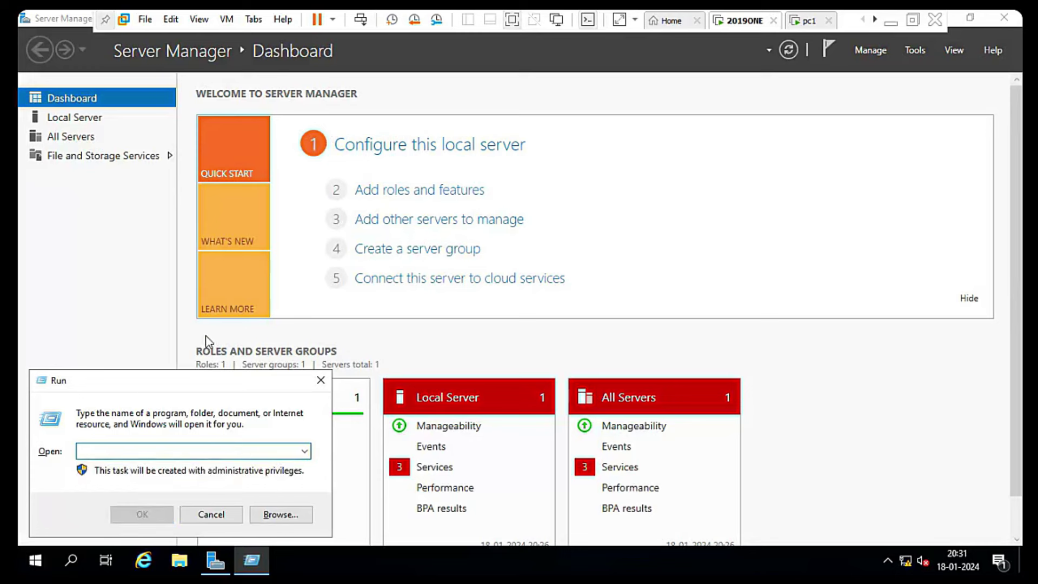
type("c")
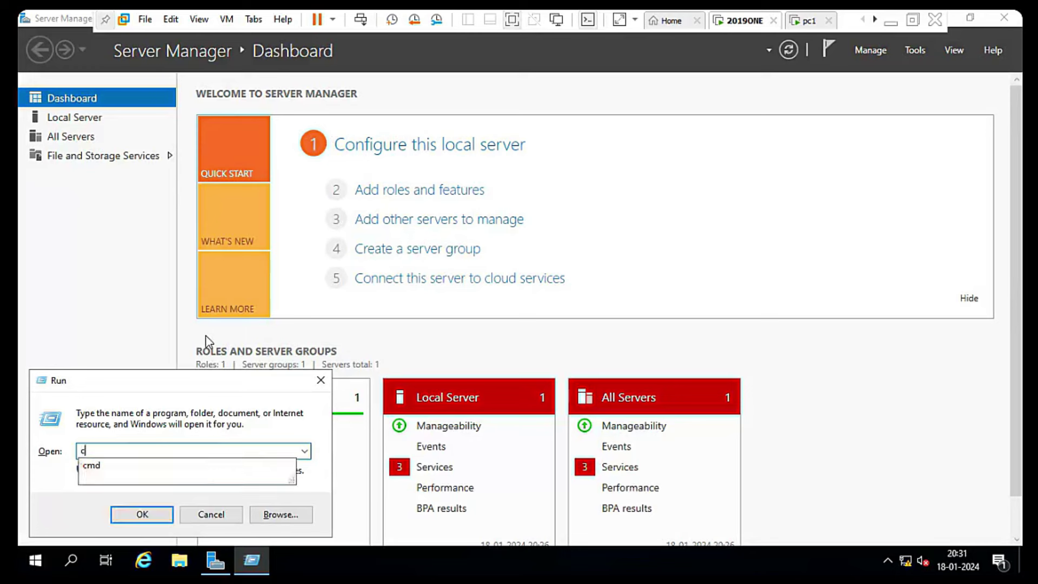
type("omp")
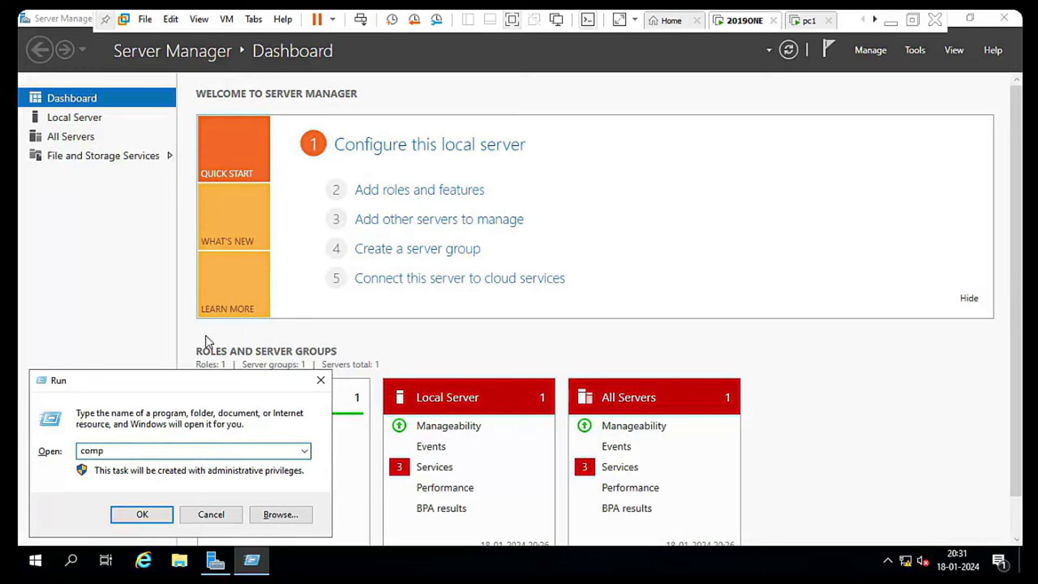
type("mgmt.msc")
key("Return")
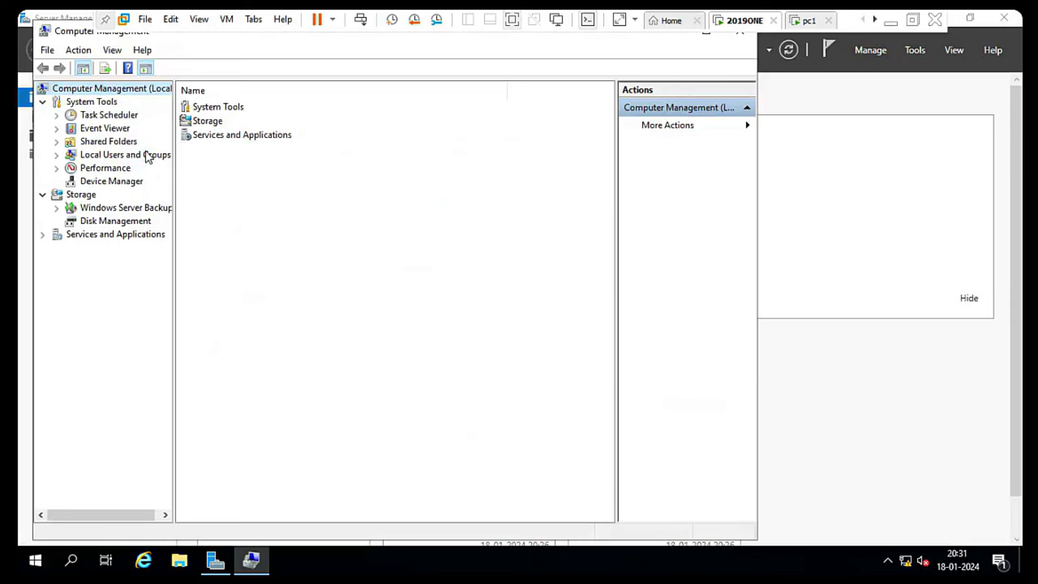
Step: Browse Local Users and Groups > Users, select Administrator, then close Computer Management
left_click(148, 156)
double_click(201, 108)
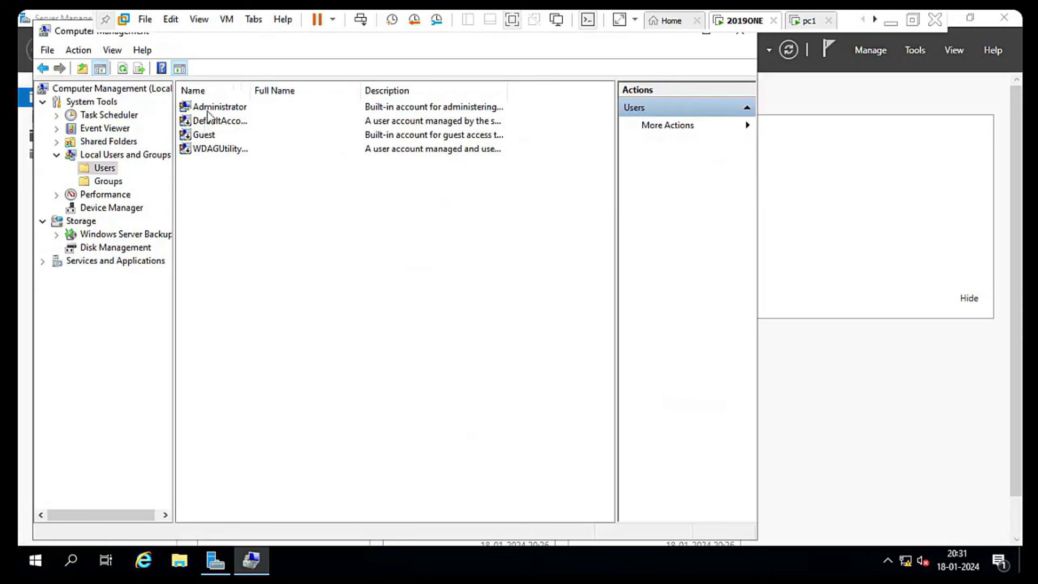
left_click(207, 115)
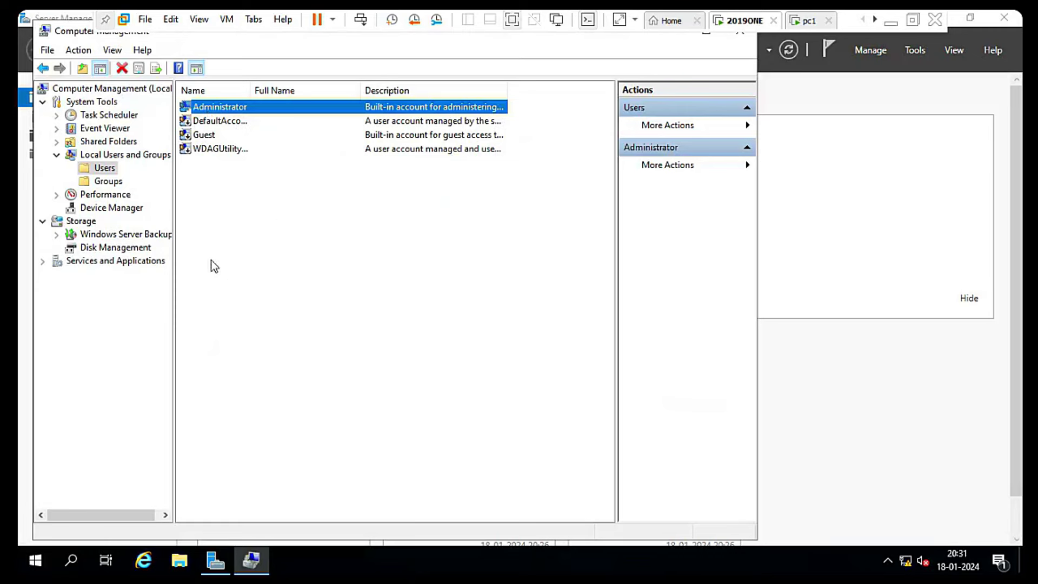
left_click(56, 156)
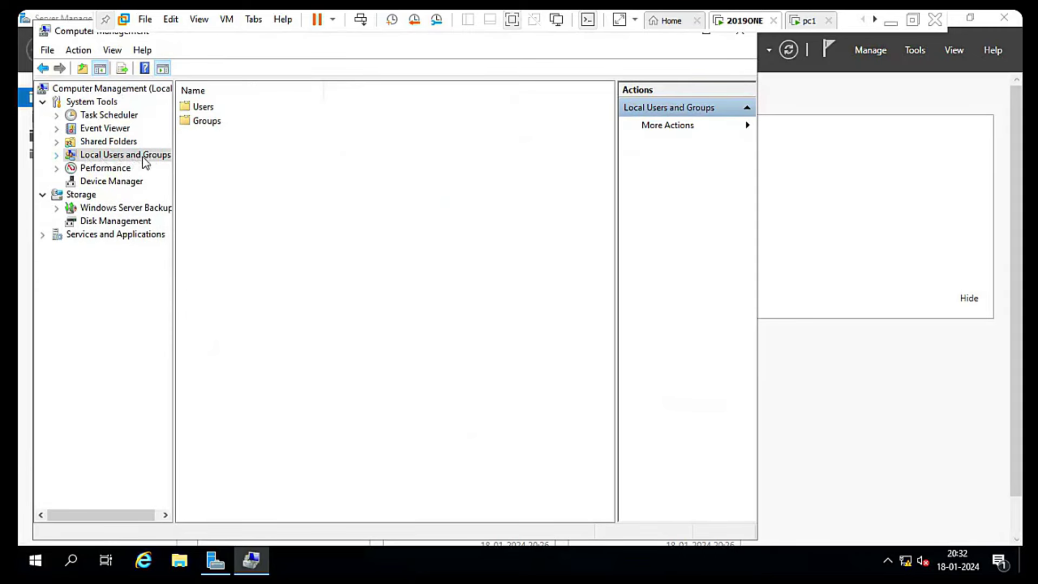
left_click(738, 35)
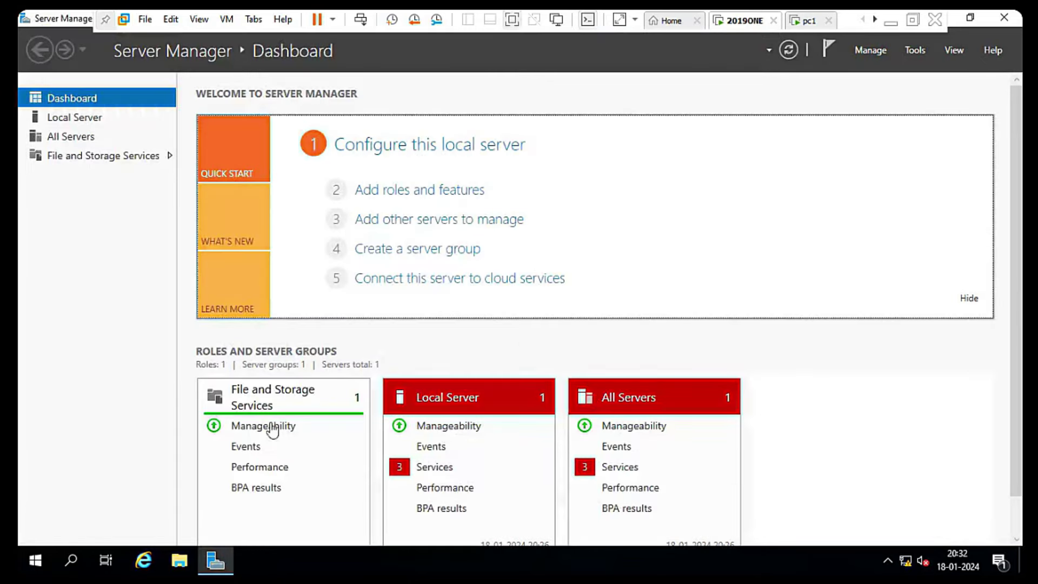
Step: Browse This PC > Local Disk (C:) > Windows in File Explorer and jump to notepad
left_click(178, 561)
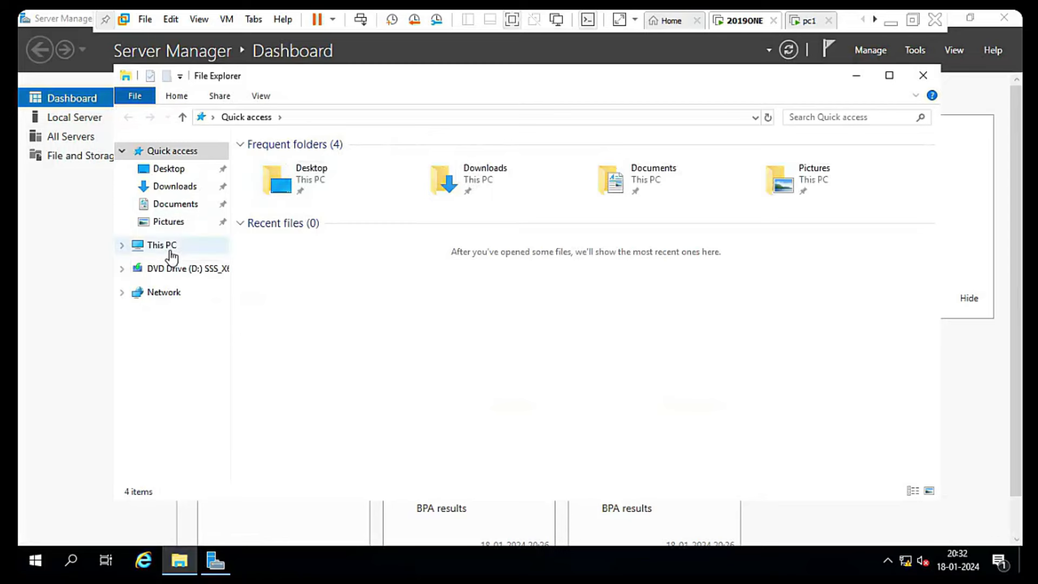
left_click(168, 250)
left_click(320, 332)
double_click(320, 332)
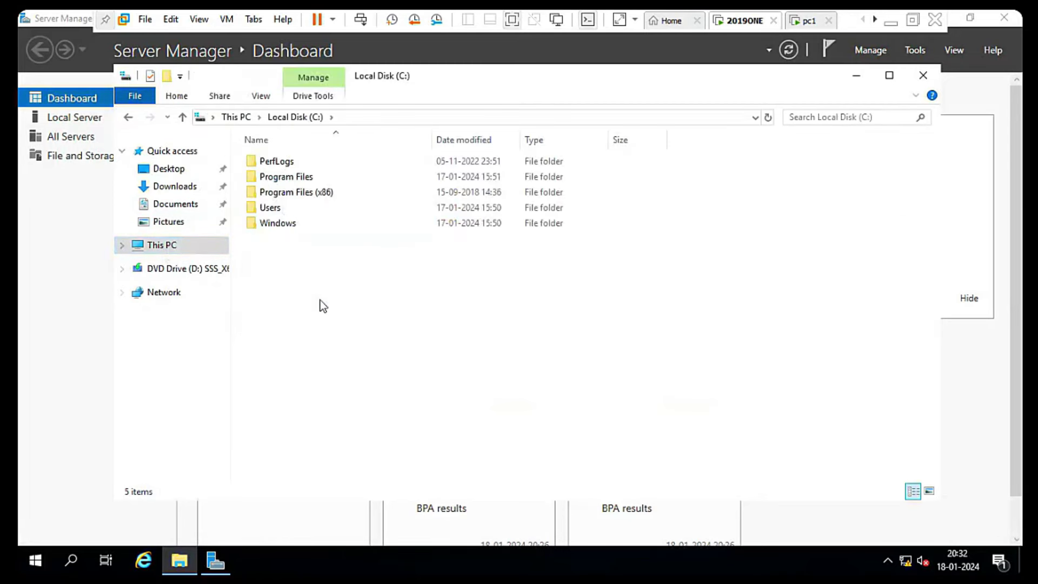
double_click(283, 225)
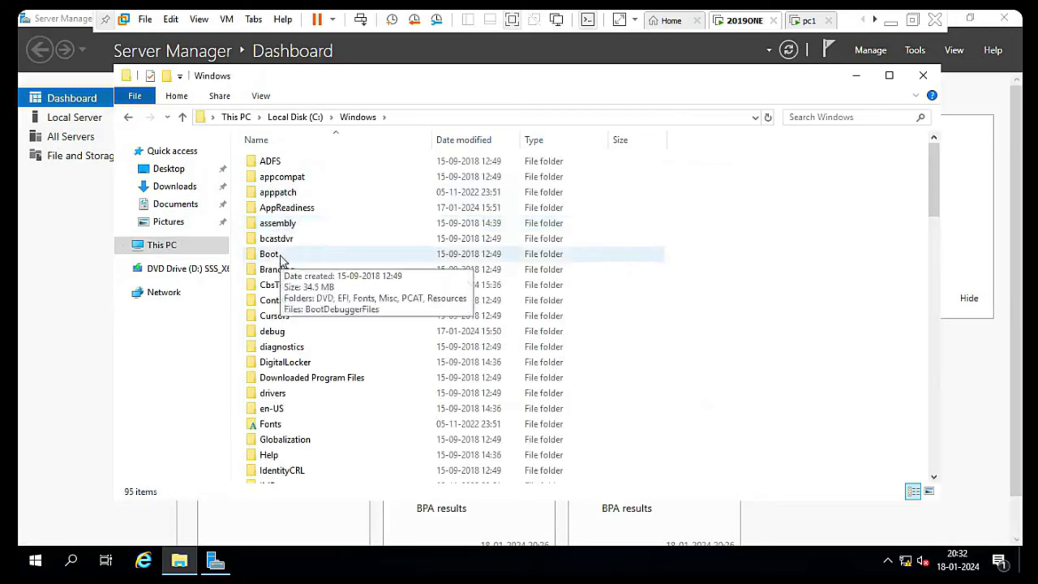
left_click(283, 224)
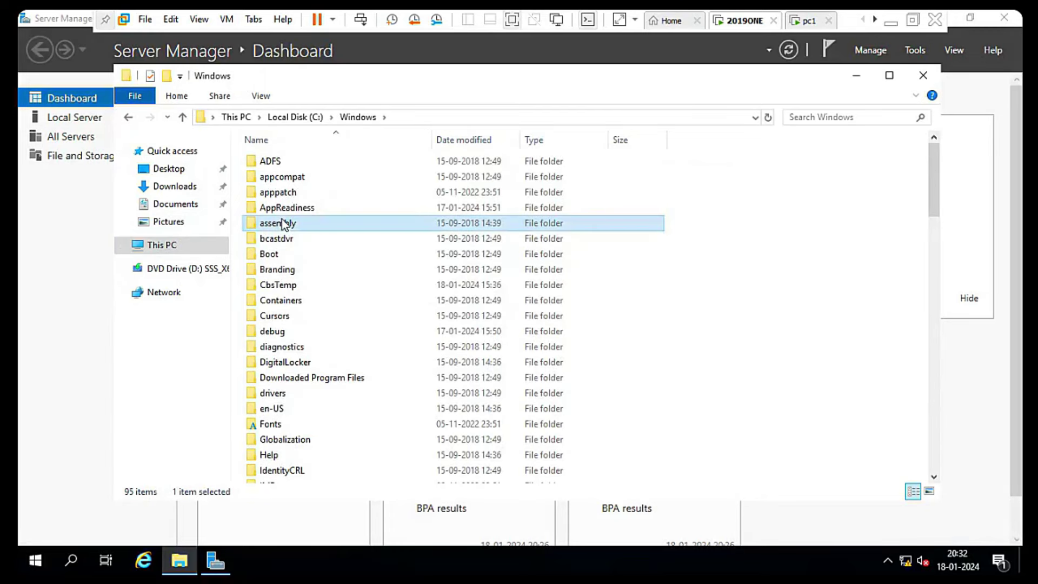
key("n")
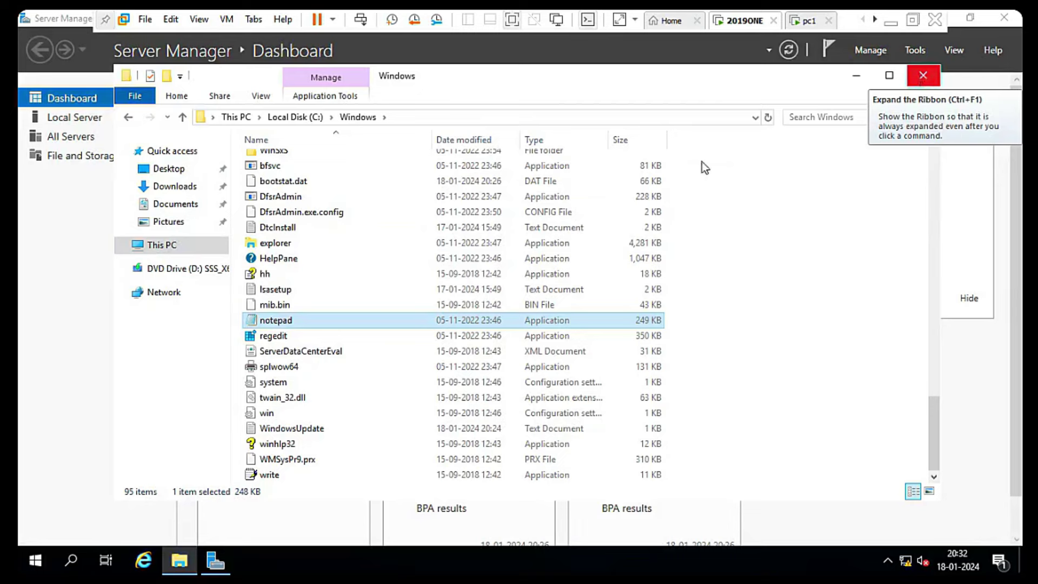
Step: Close the File Explorer window to return to the Server Manager Dashboard
left_click(923, 75)
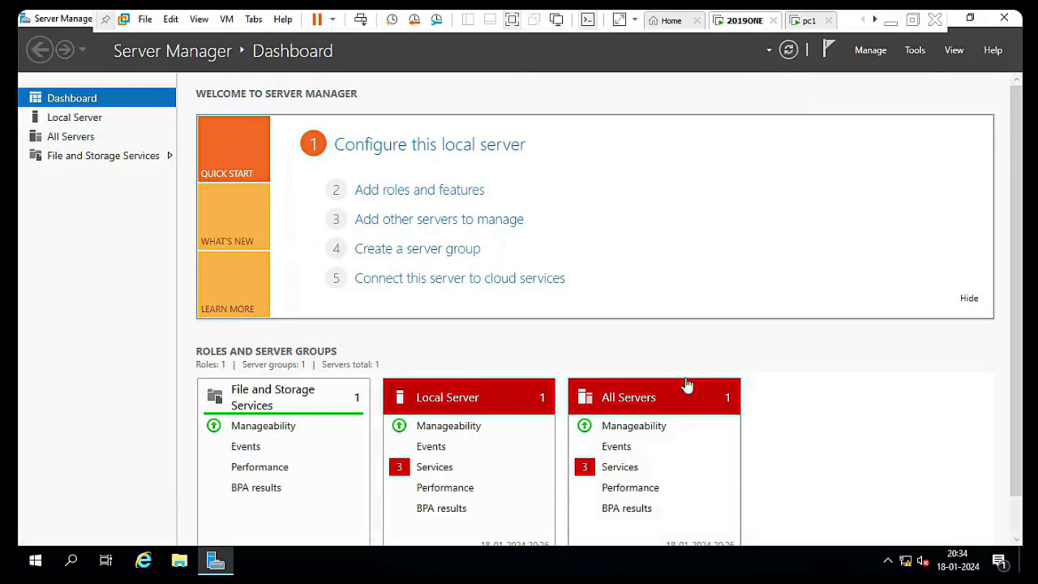
left_click(393, 196)
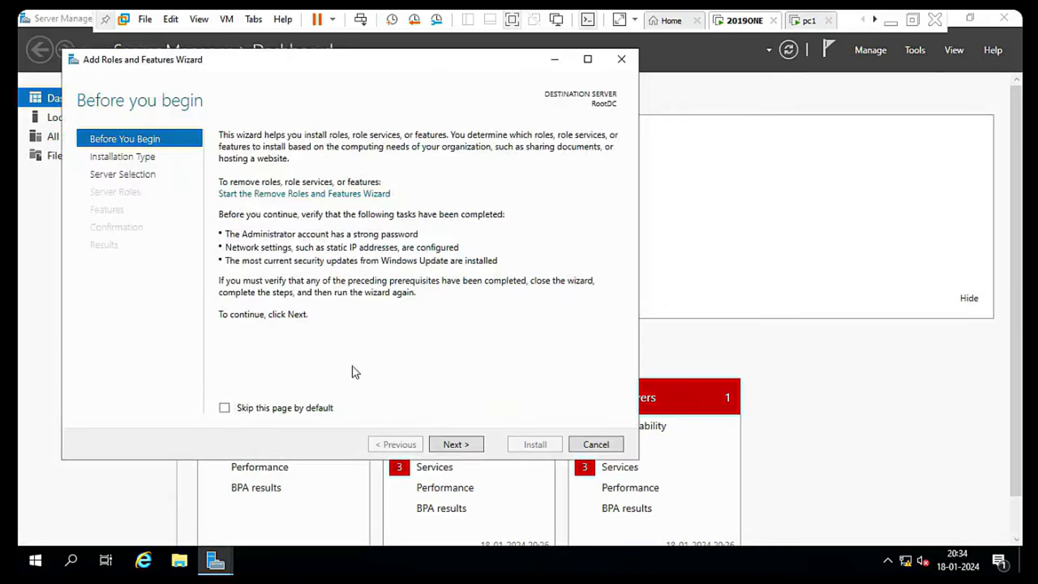
left_click(462, 444)
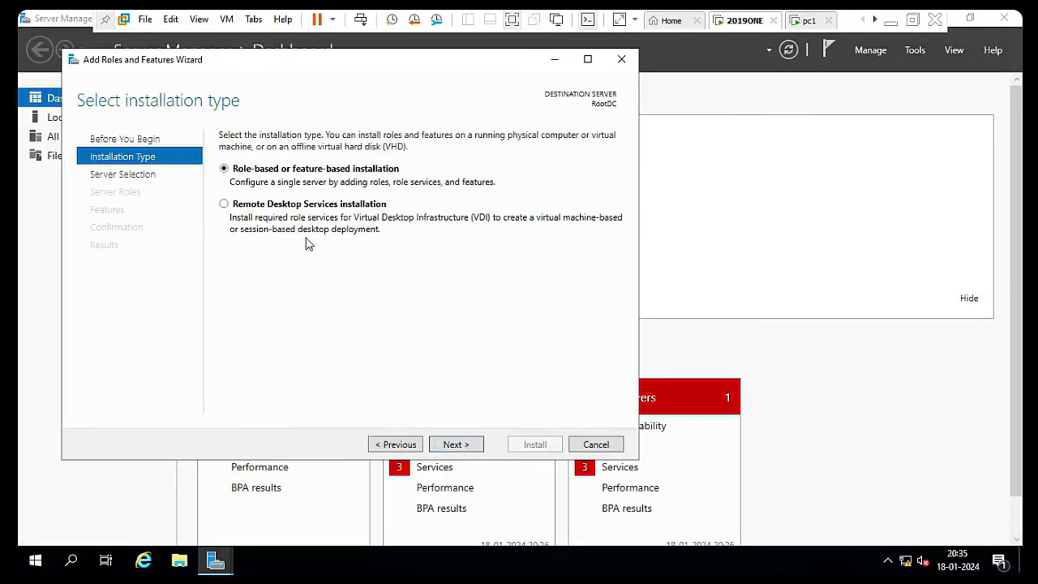
left_click(622, 61)
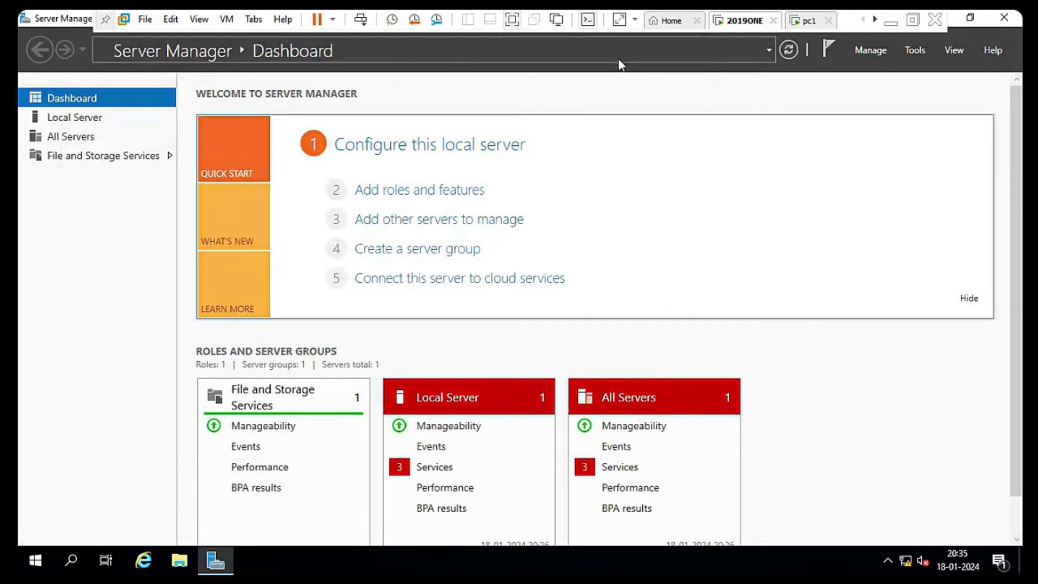
left_click(874, 52)
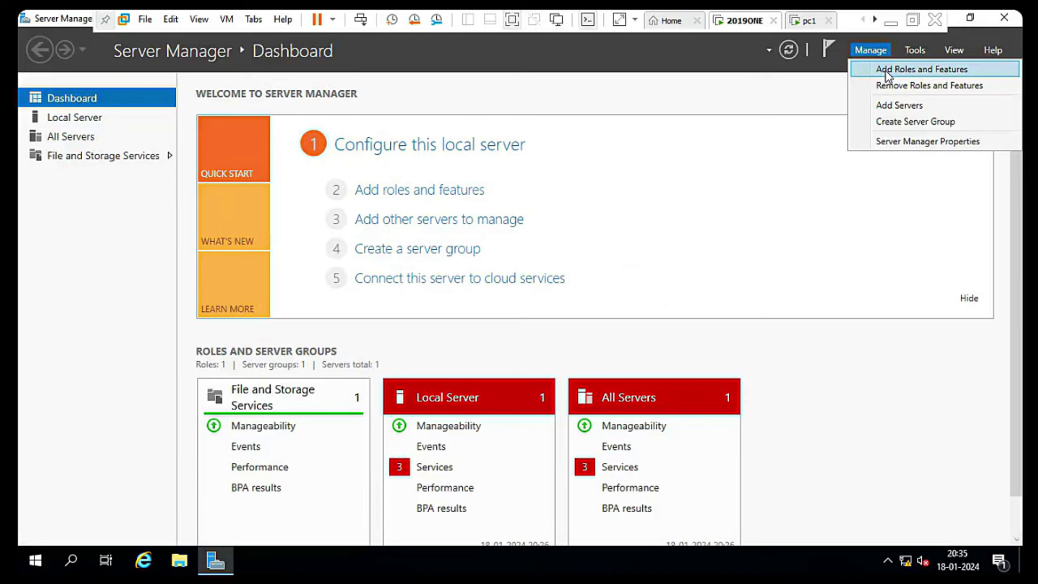
left_click(887, 70)
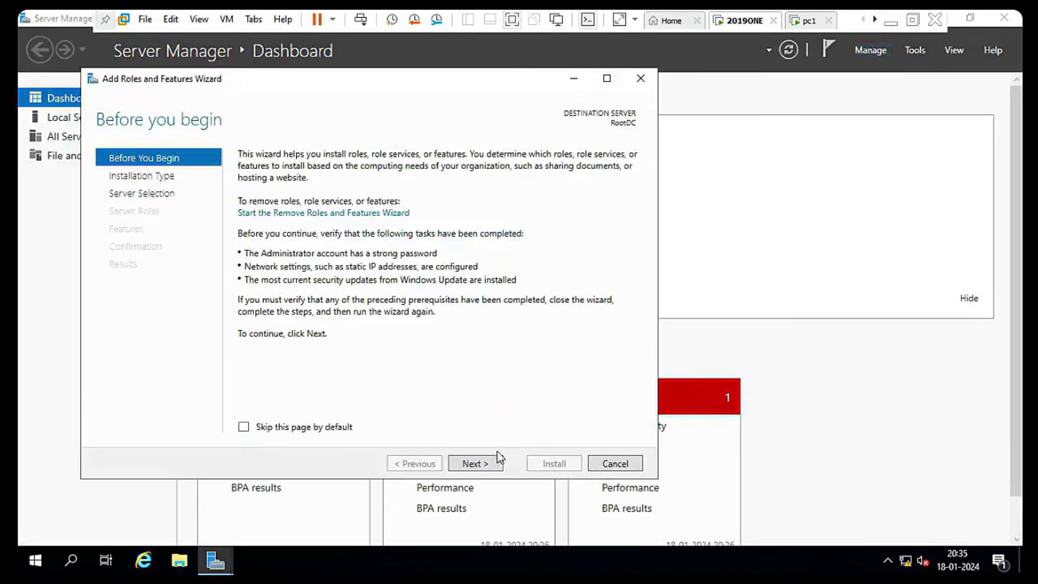
left_click(475, 463)
left_click(483, 468)
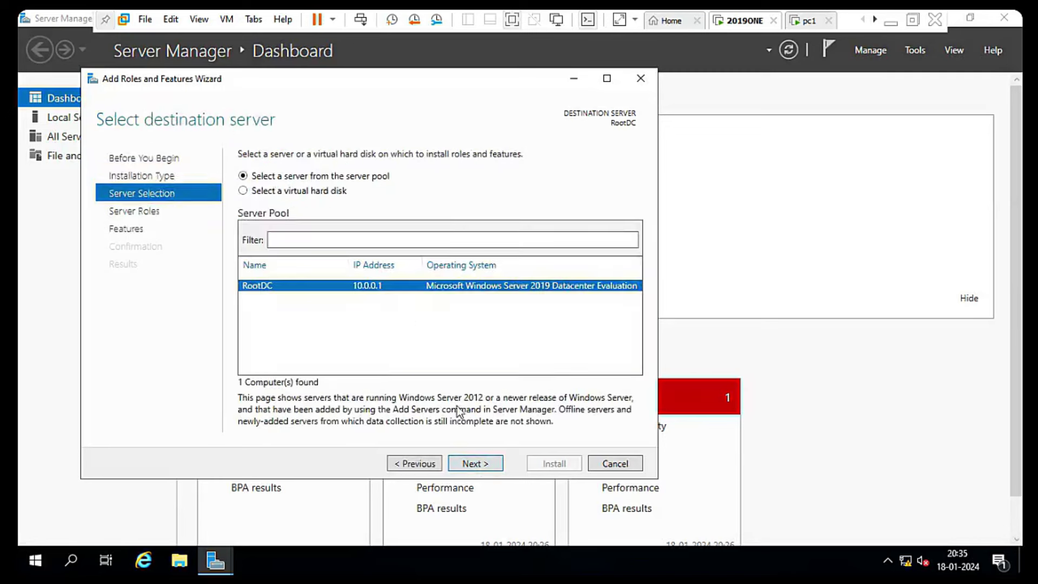
left_click(640, 81)
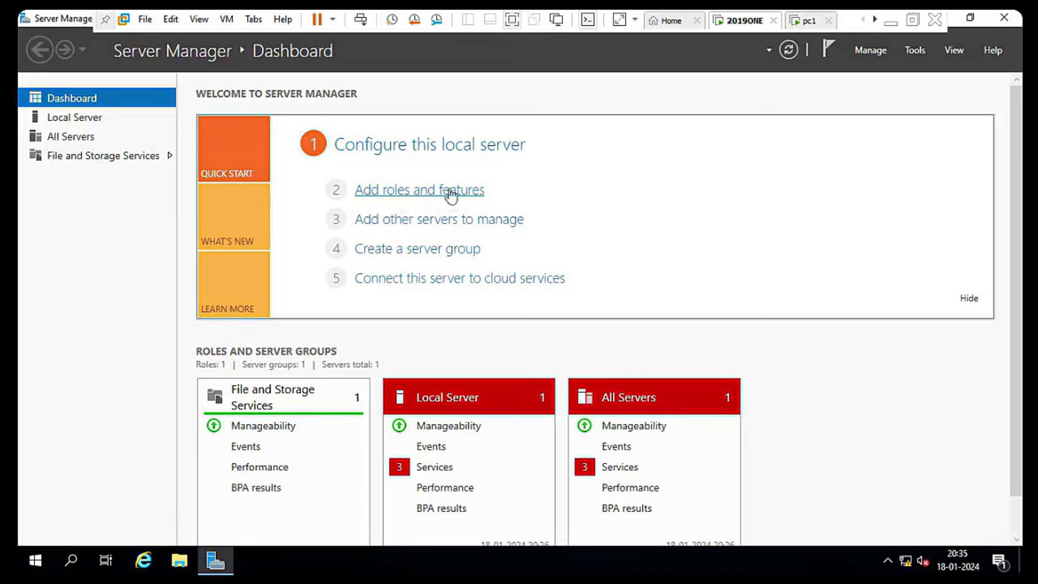
Step: Open Local Server and run hostname in a command prompt to confirm the name RootDC
left_click(76, 115)
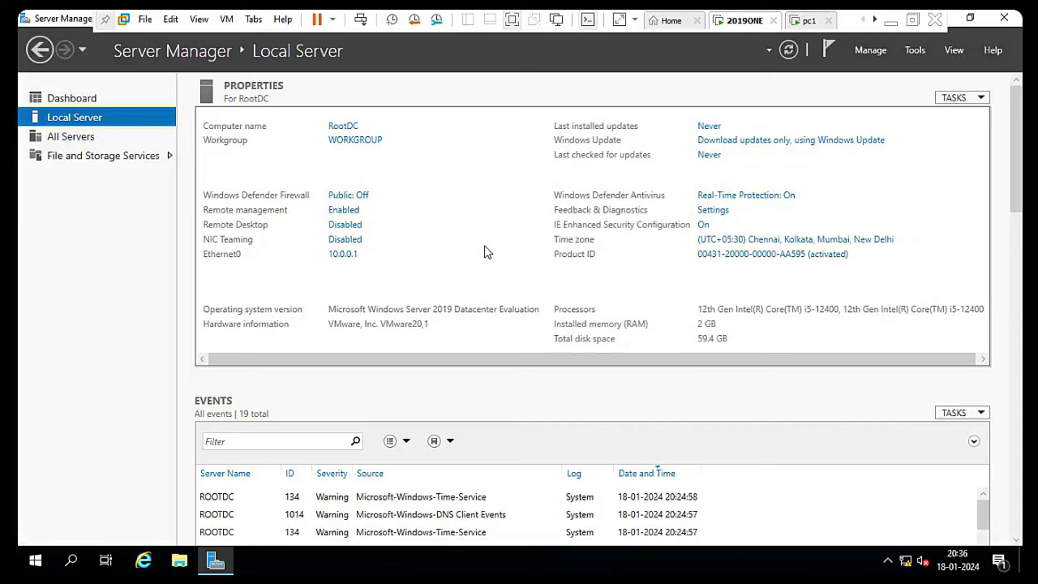
key("super+r")
type("cmd")
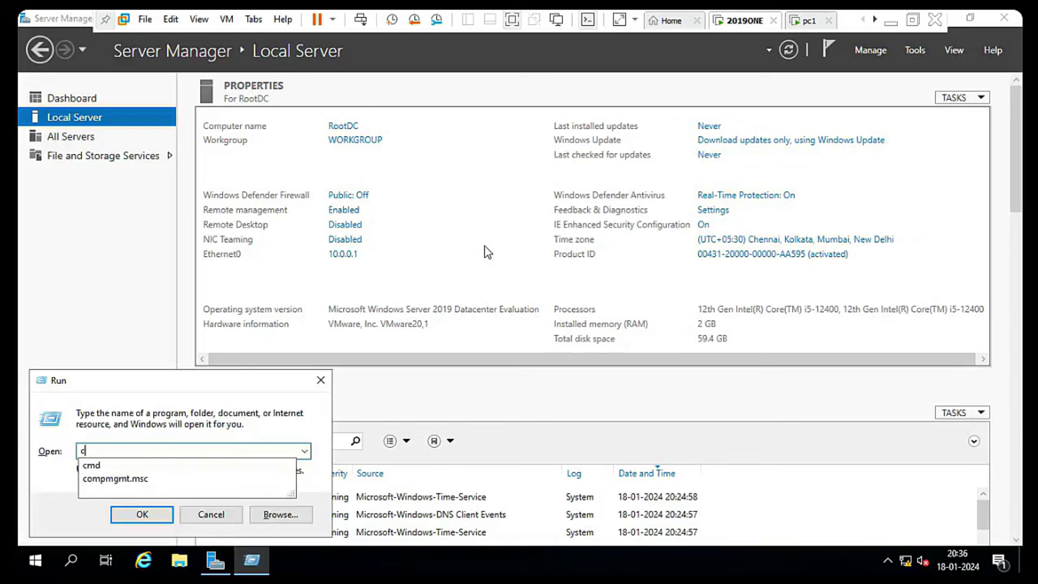
key("Return")
type("hostnam")
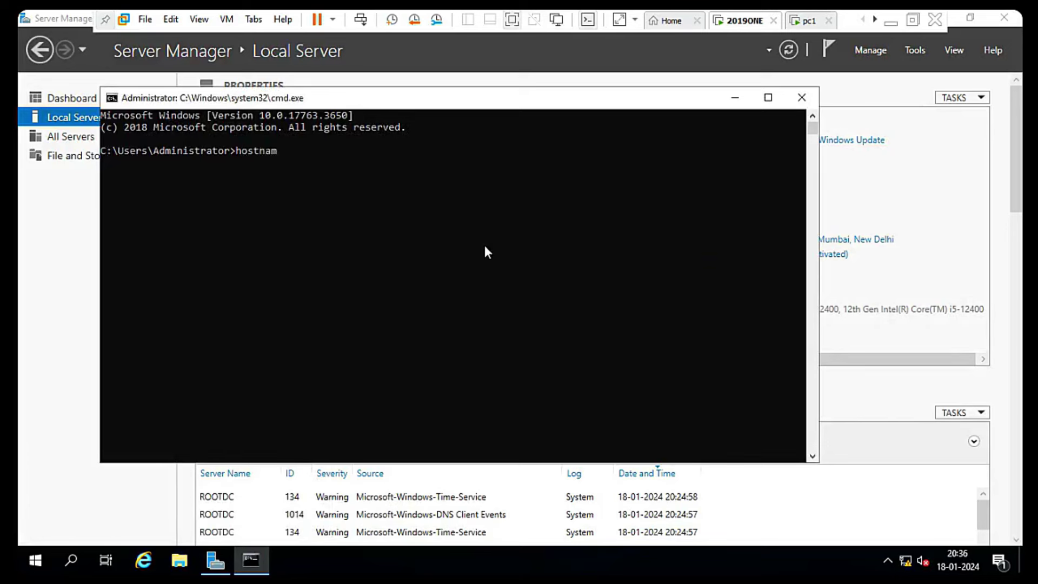
type("e")
key("Return")
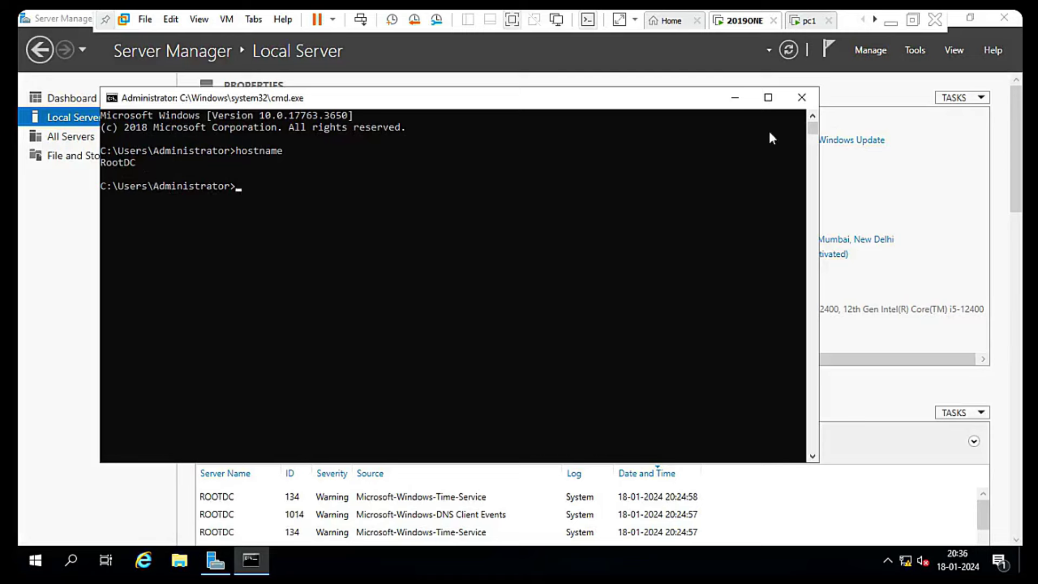
left_click(799, 97)
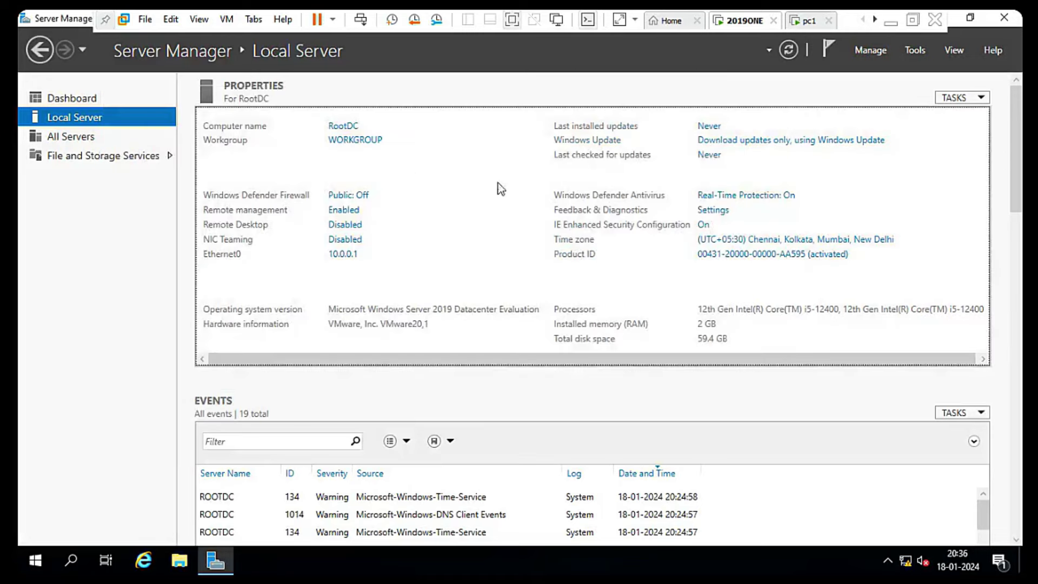
Step: View the computer name in System Properties' Change dialog, then cancel without changes
left_click(344, 130)
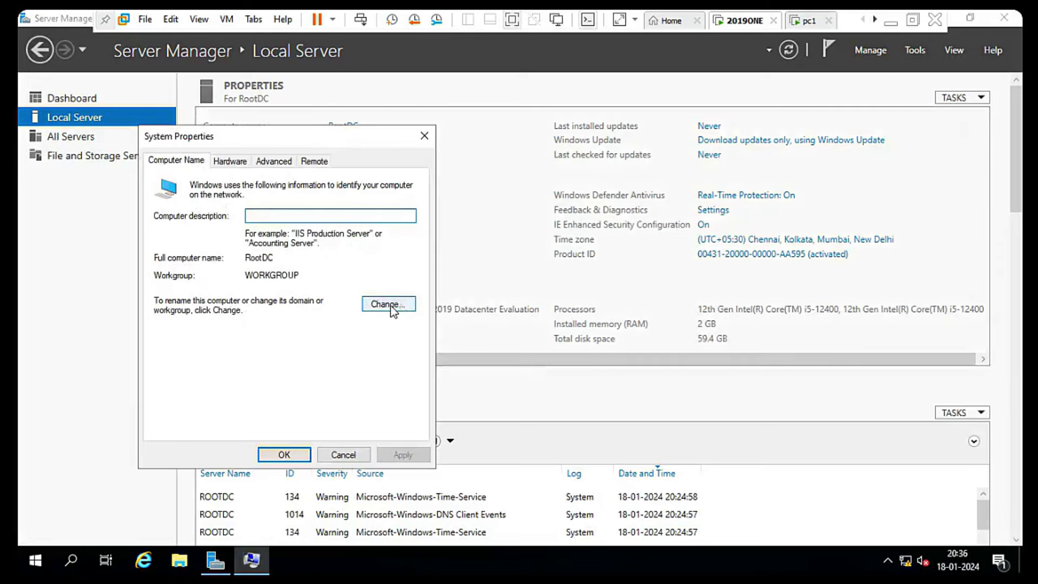
left_click(390, 304)
left_click(191, 247)
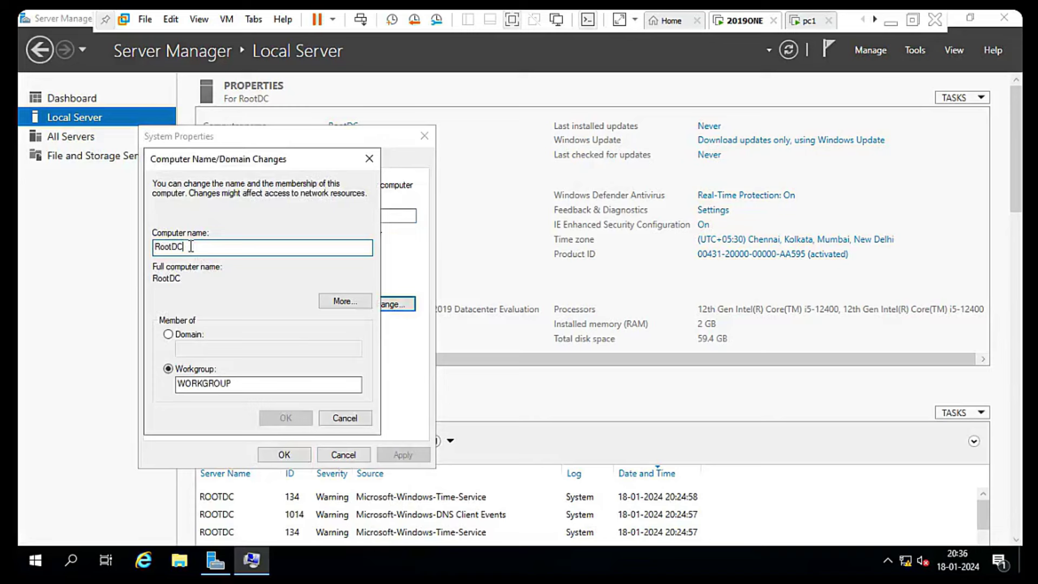
left_click(345, 418)
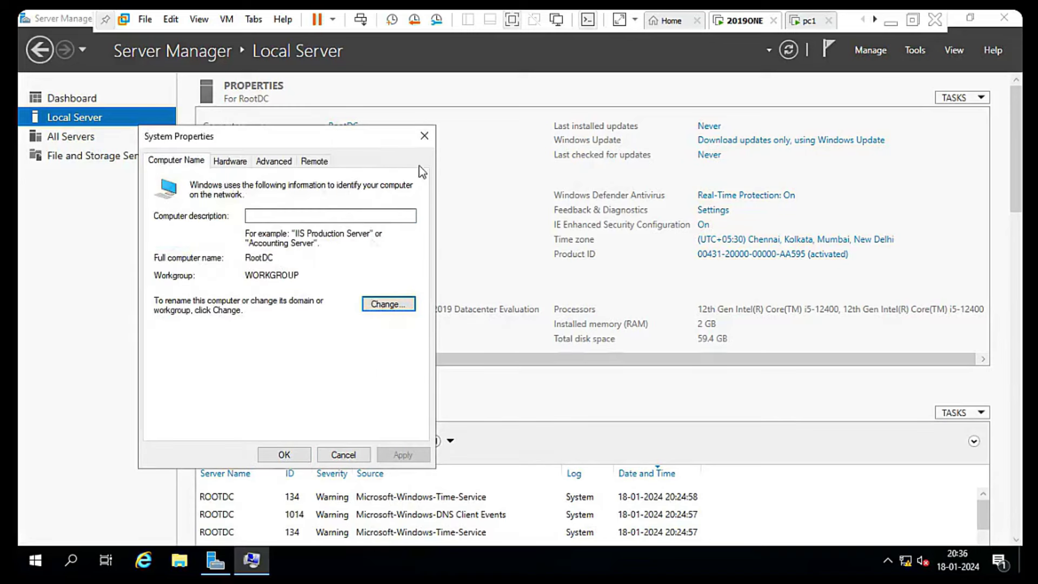
left_click(424, 138)
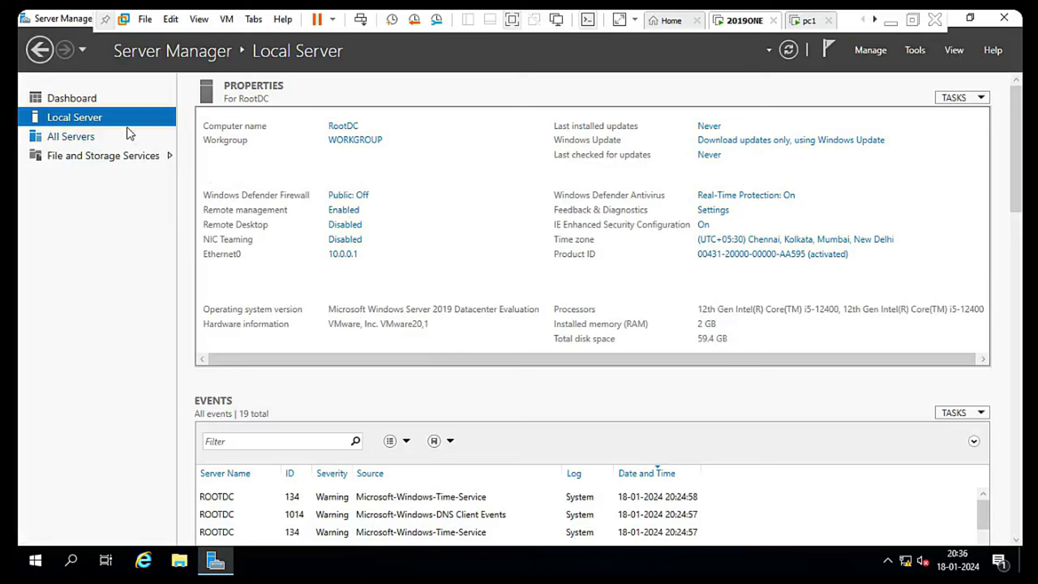
Step: Check All Servers lists ROOTDC at 10.0.0.1 online, then return to Dashboard's Manage menu
left_click(79, 144)
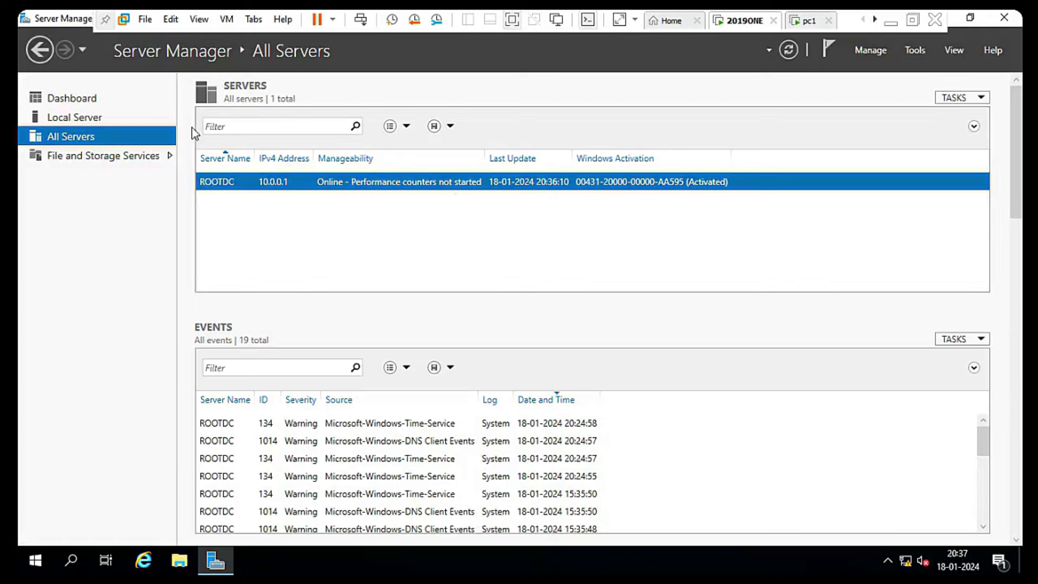
left_click(89, 99)
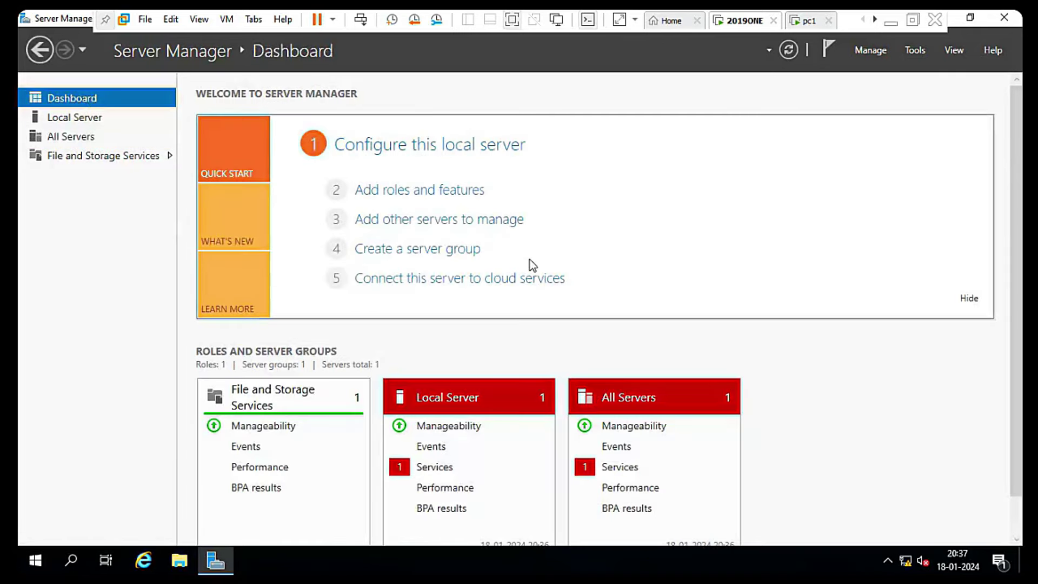
left_click(880, 53)
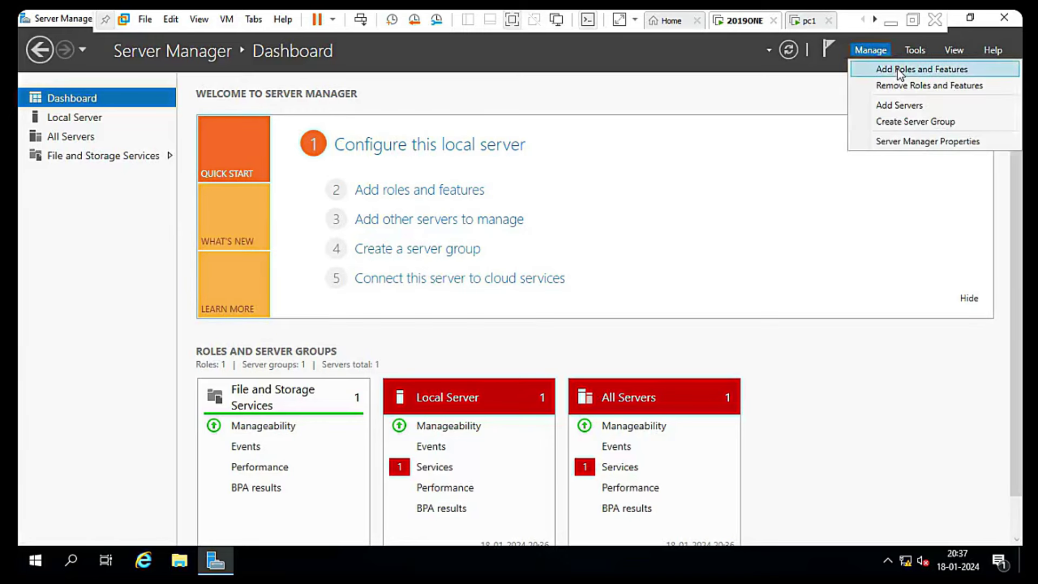
Step: Start Add Roles and Features with role-based installation targeting RootDC (10.0.0.1)
left_click(897, 69)
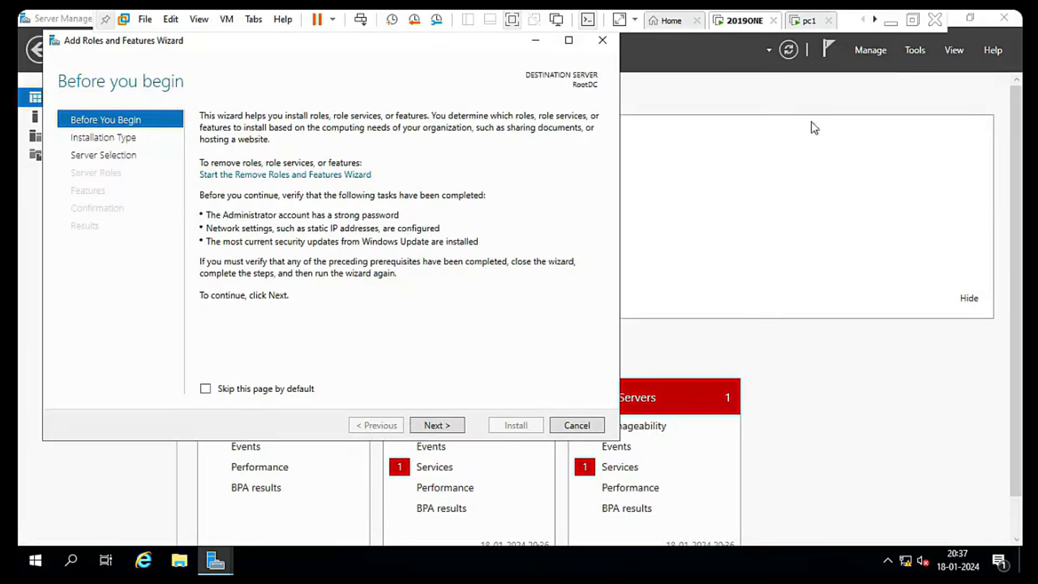
left_click(433, 426)
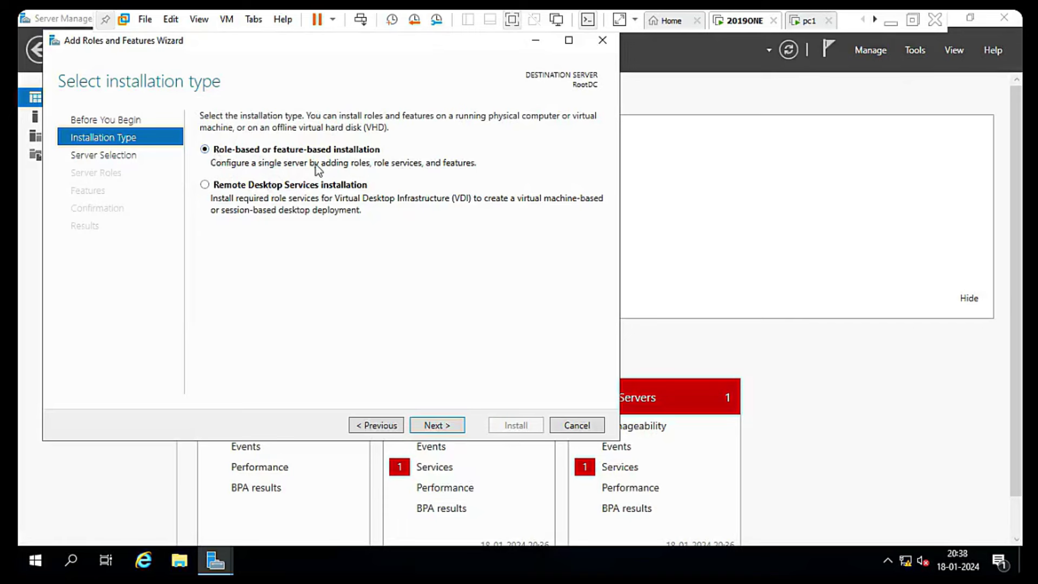
left_click(439, 425)
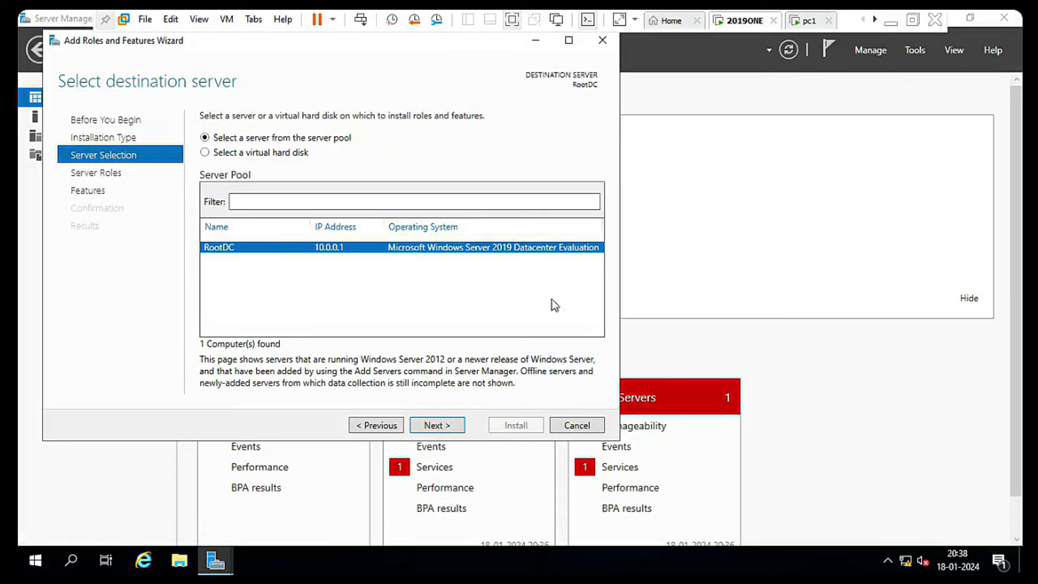
left_click(436, 426)
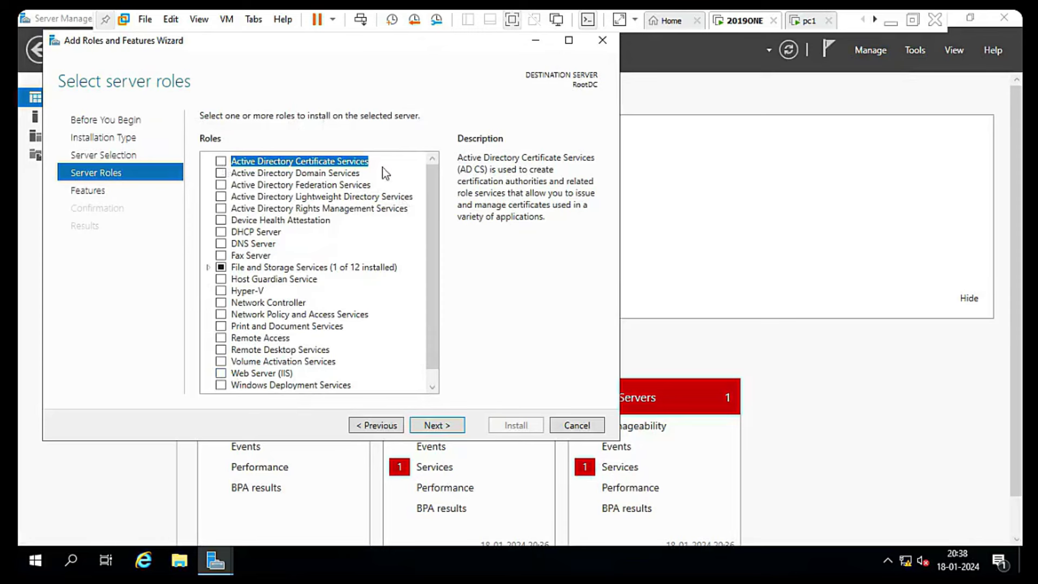
Step: Select Active Directory Domain Services plus its management features and advance to Confirmation
left_click(221, 173)
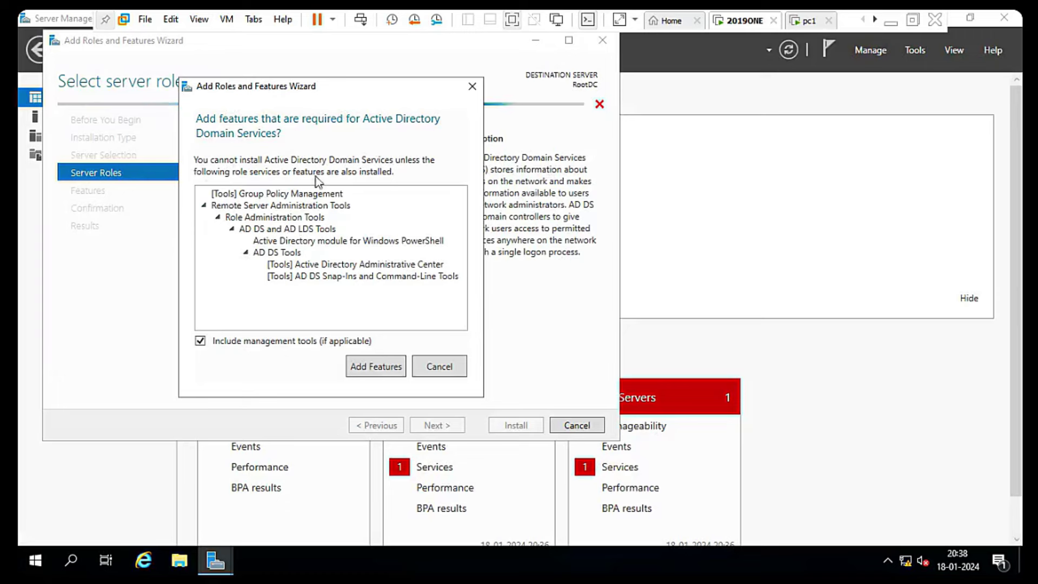
left_click(376, 367)
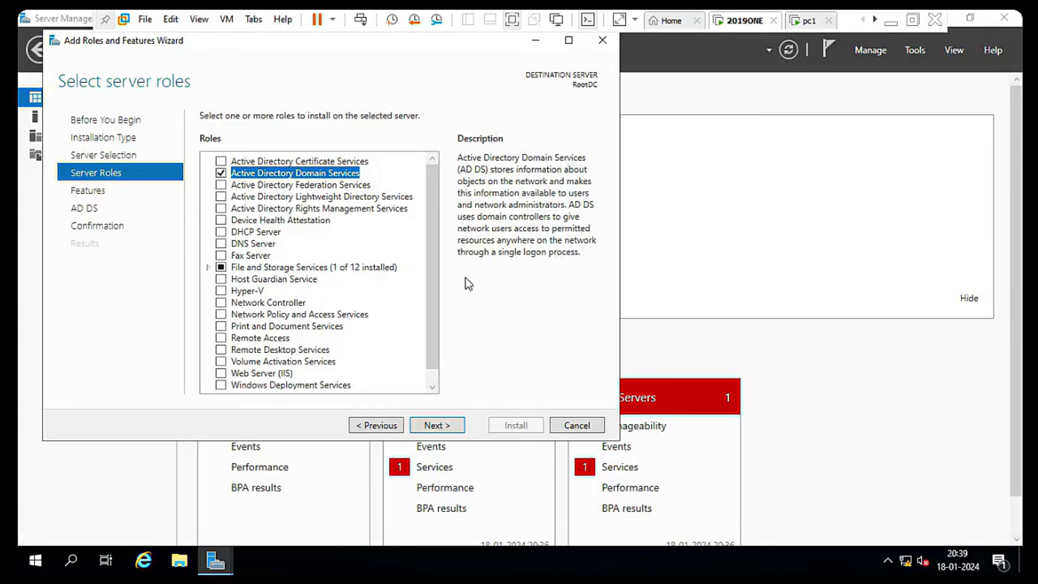
left_click(438, 426)
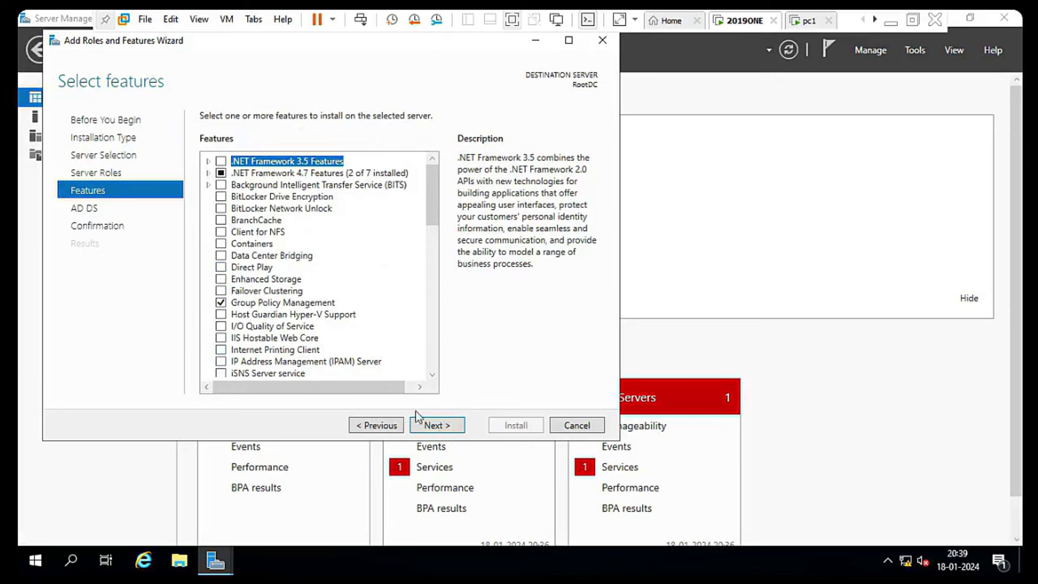
left_click(447, 433)
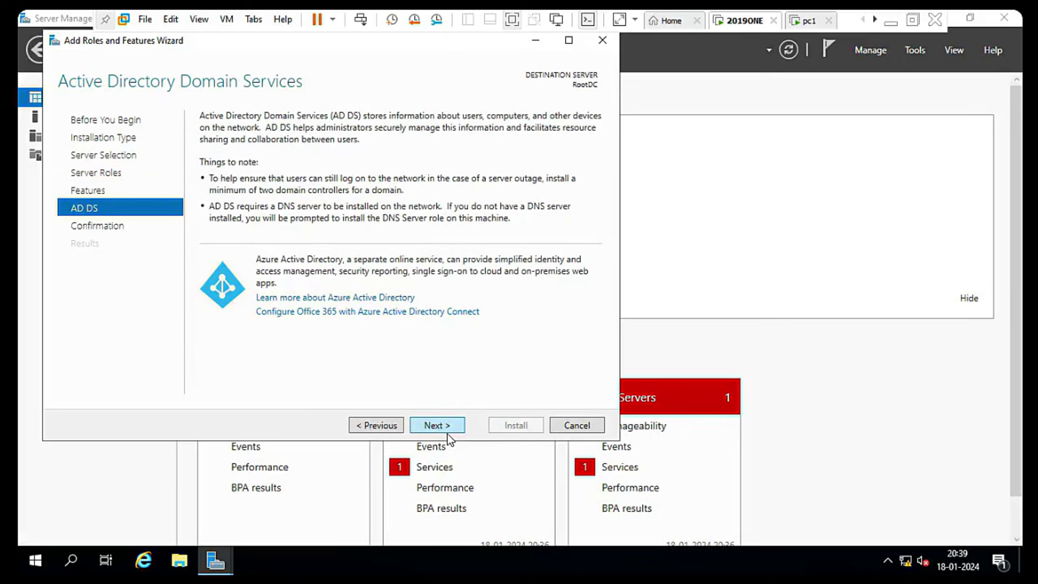
left_click(447, 432)
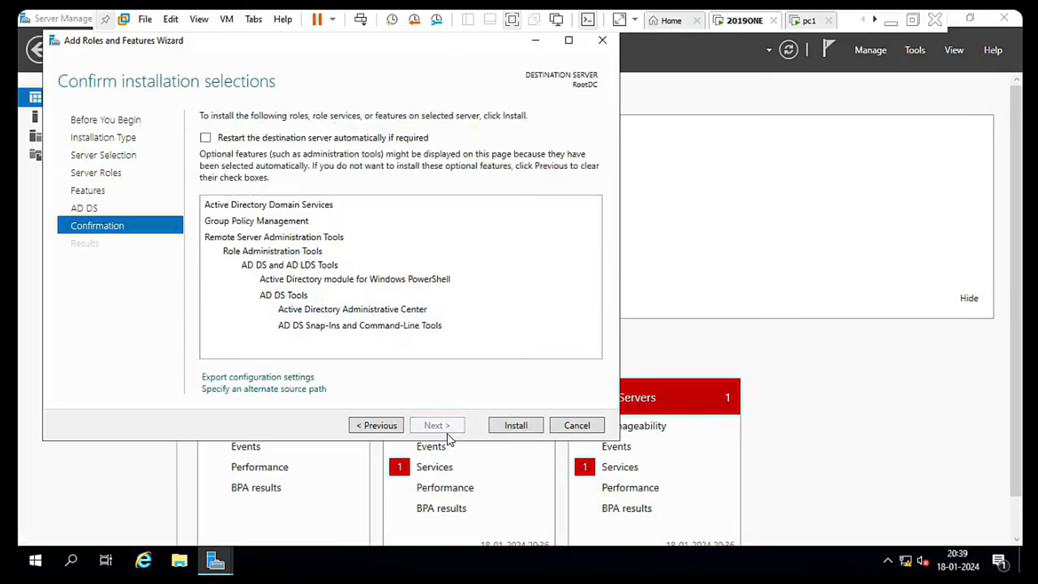
Step: Install AD DS on RootDC, open then cancel the configuration wizard, and close Add Roles
left_click(515, 426)
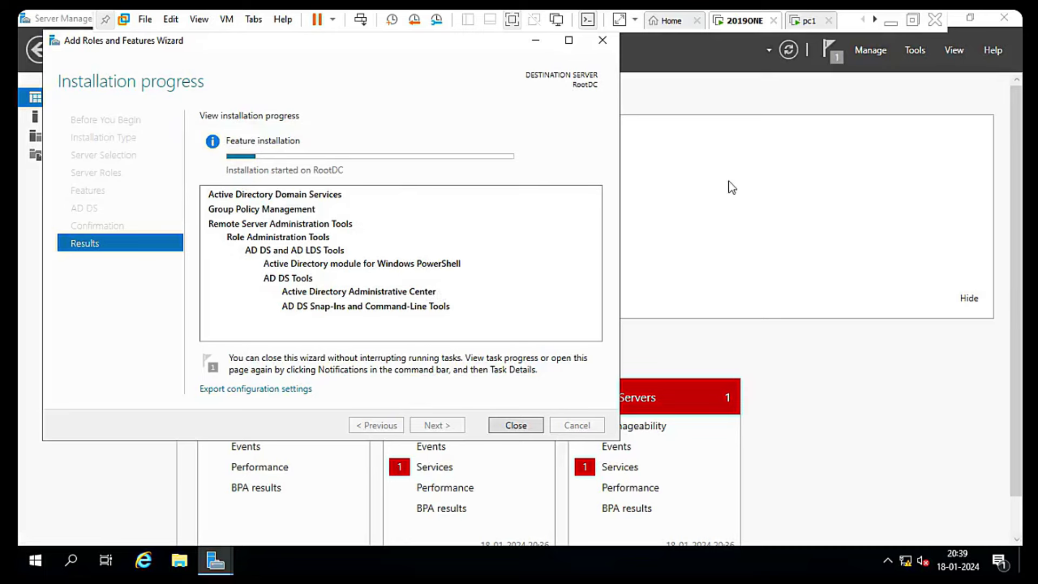
left_click(916, 48)
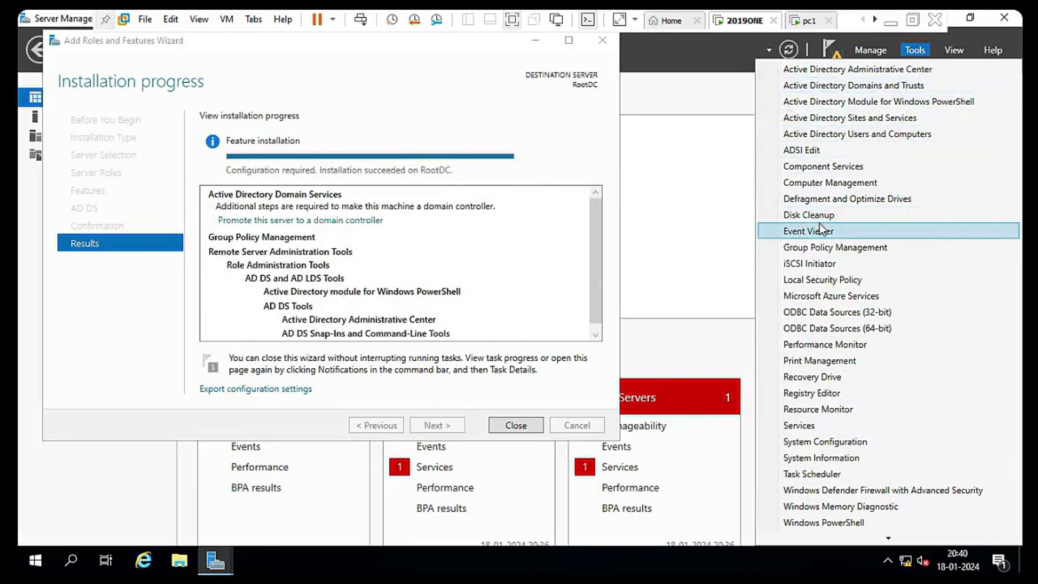
left_click(504, 222)
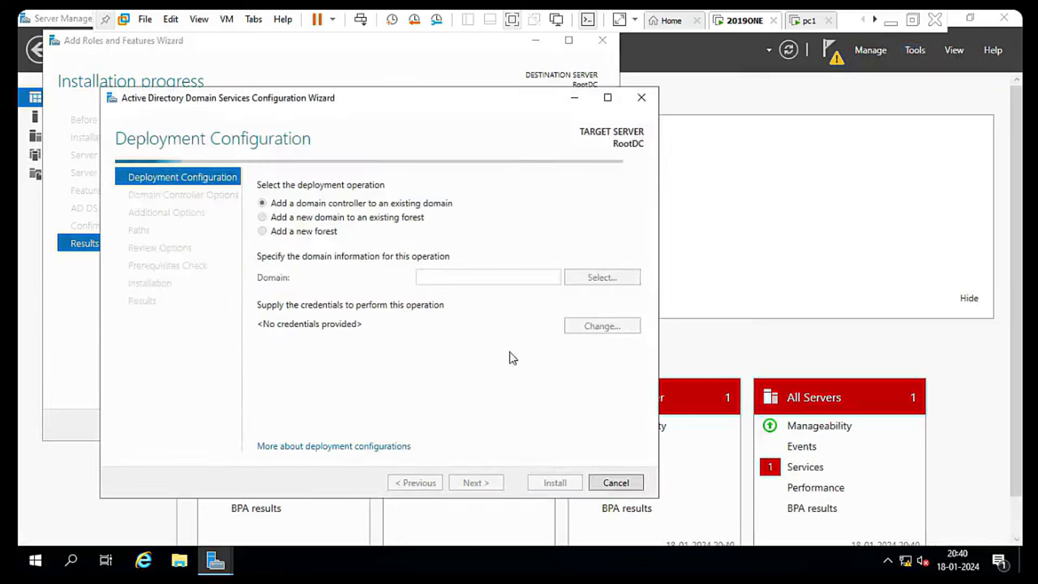
left_click(629, 484)
left_click(550, 333)
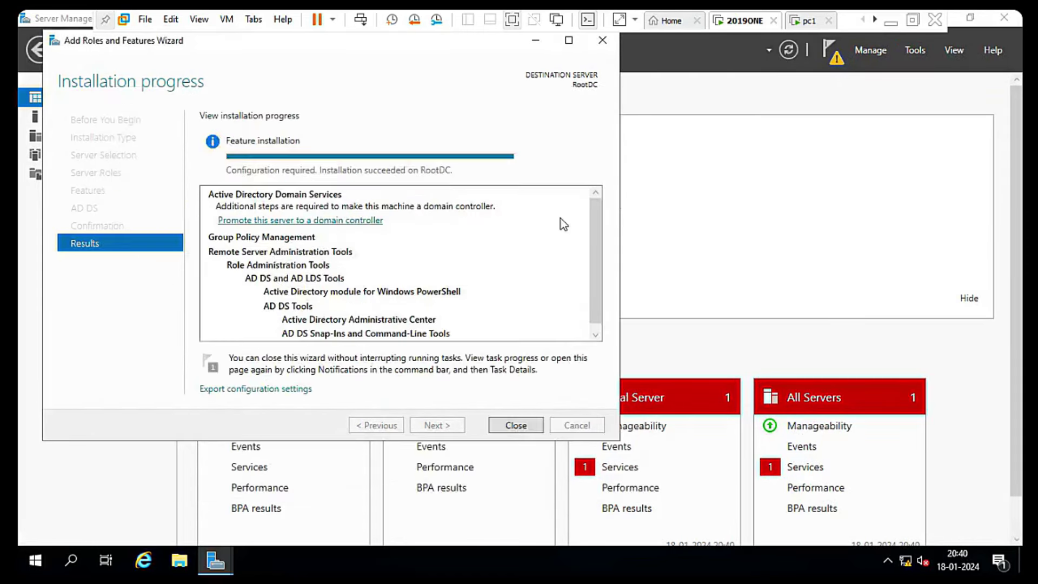
left_click(517, 426)
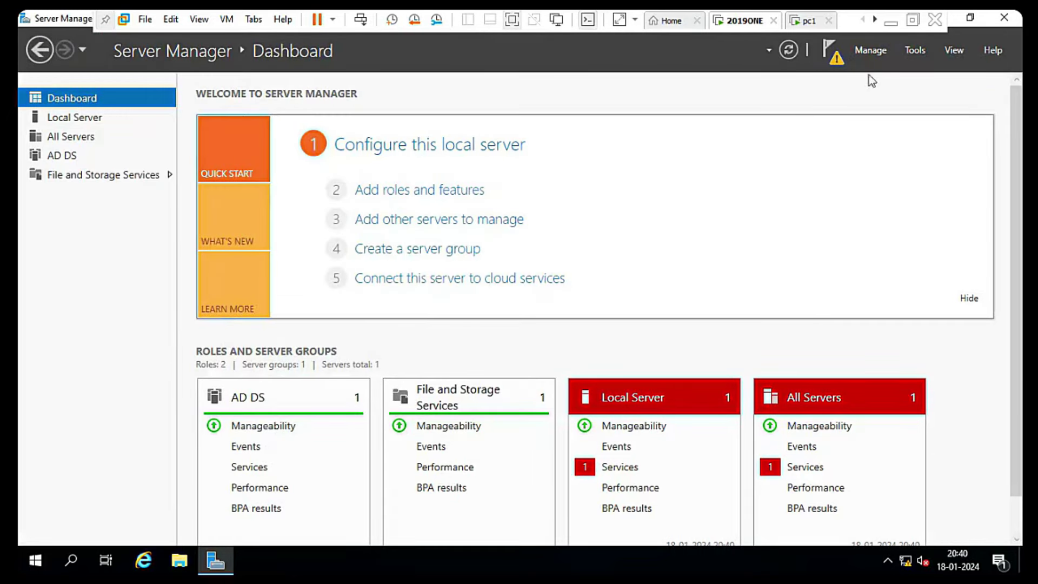
Step: From the notifications flag, choose 'Promote this server to a domain controller'
left_click(907, 52)
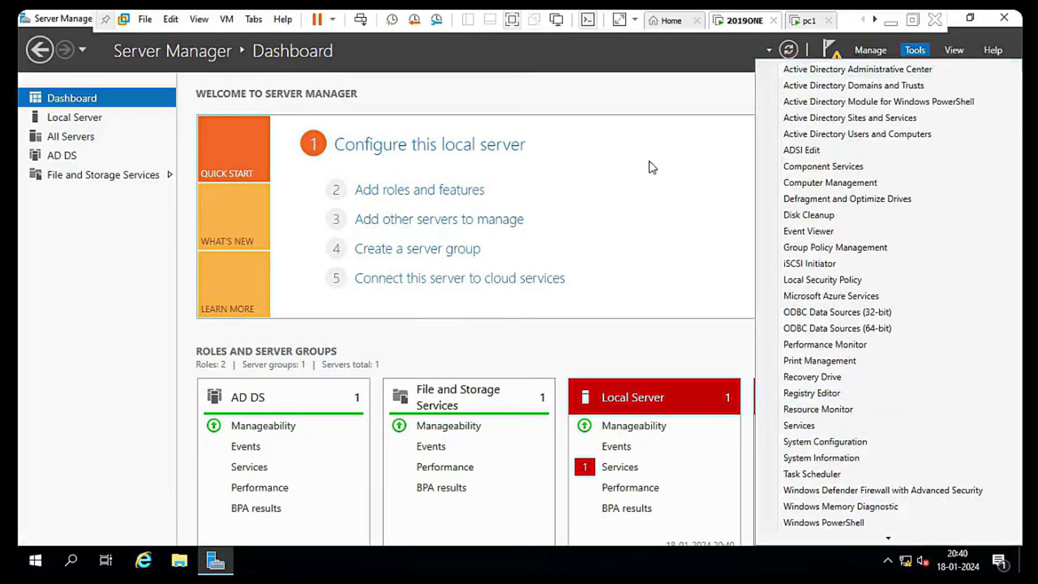
left_click(411, 163)
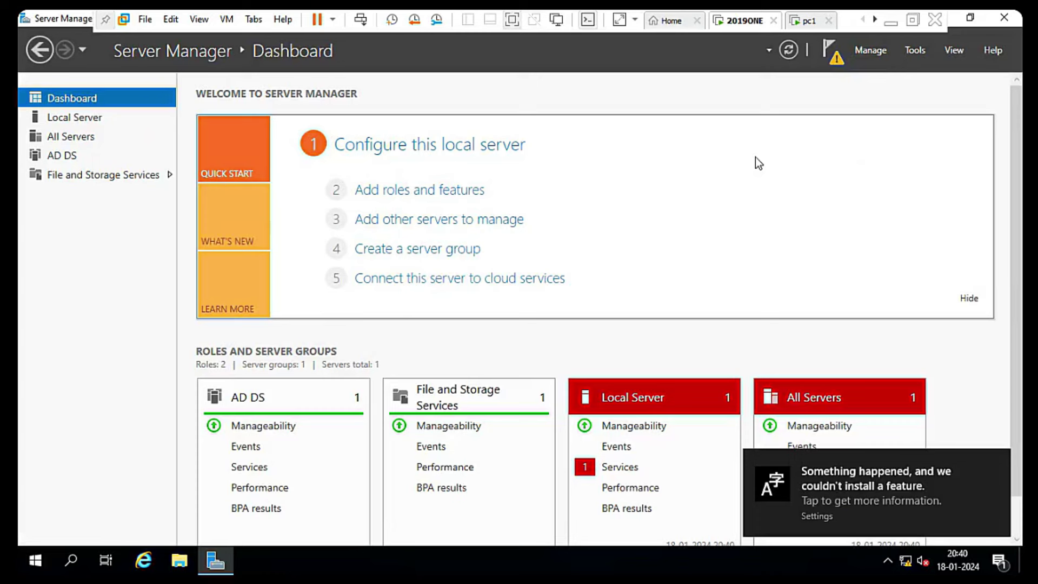
left_click(837, 59)
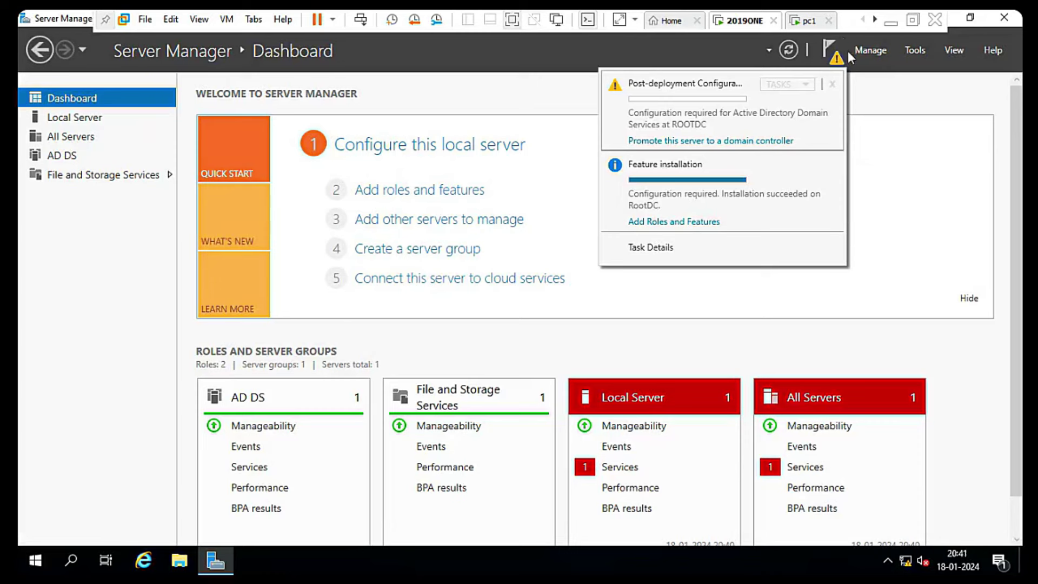
left_click(750, 142)
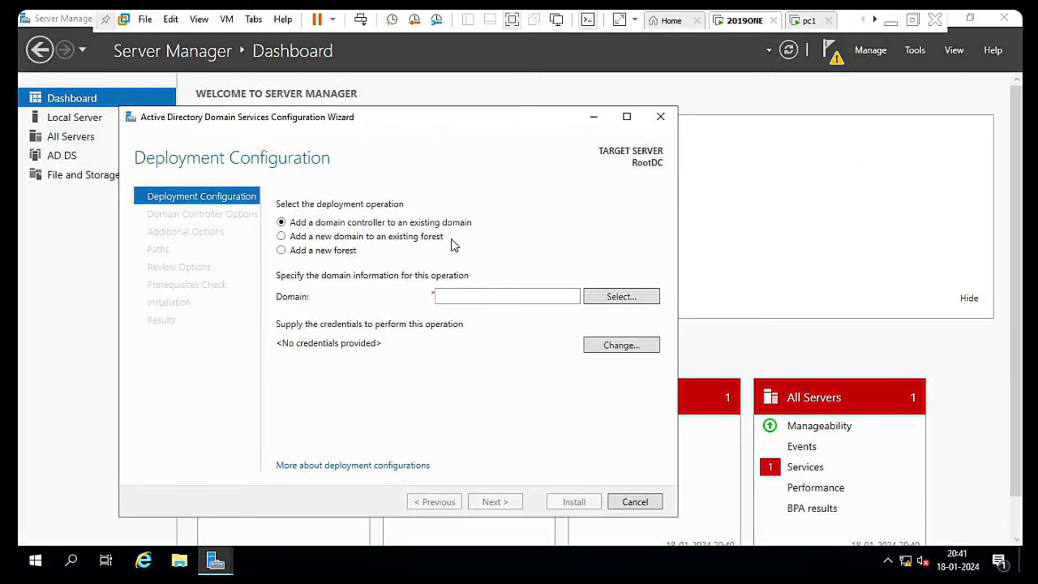
Step: Try each deployment option in turn, then settle on 'Add a new forest'
left_click(390, 239)
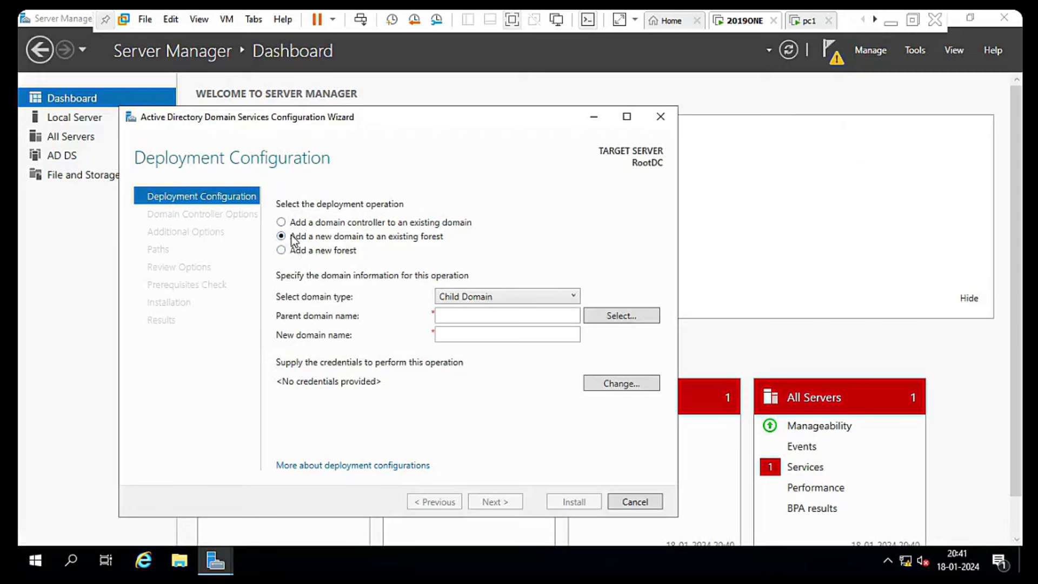
left_click(300, 252)
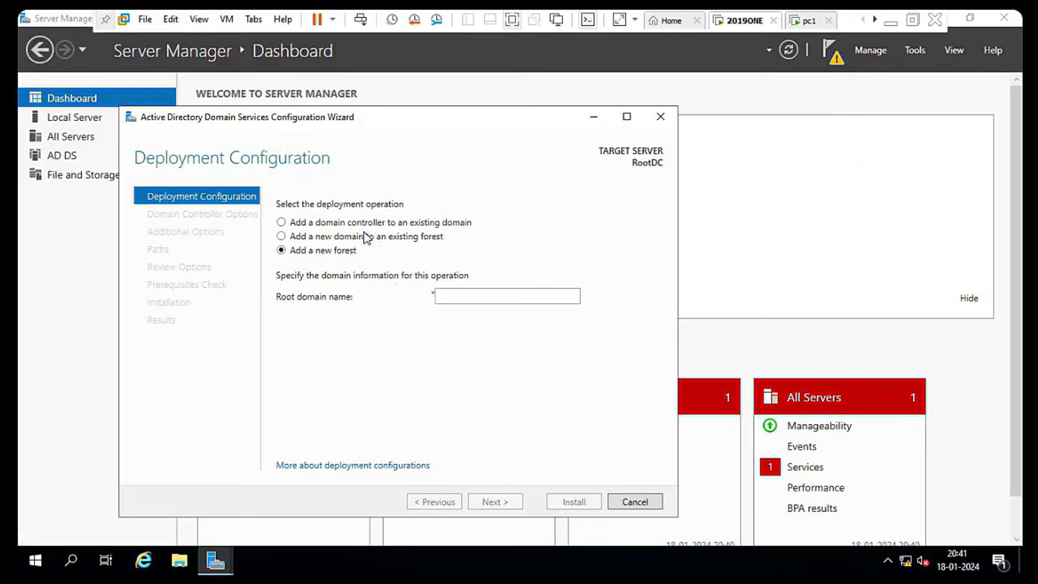
left_click(302, 224)
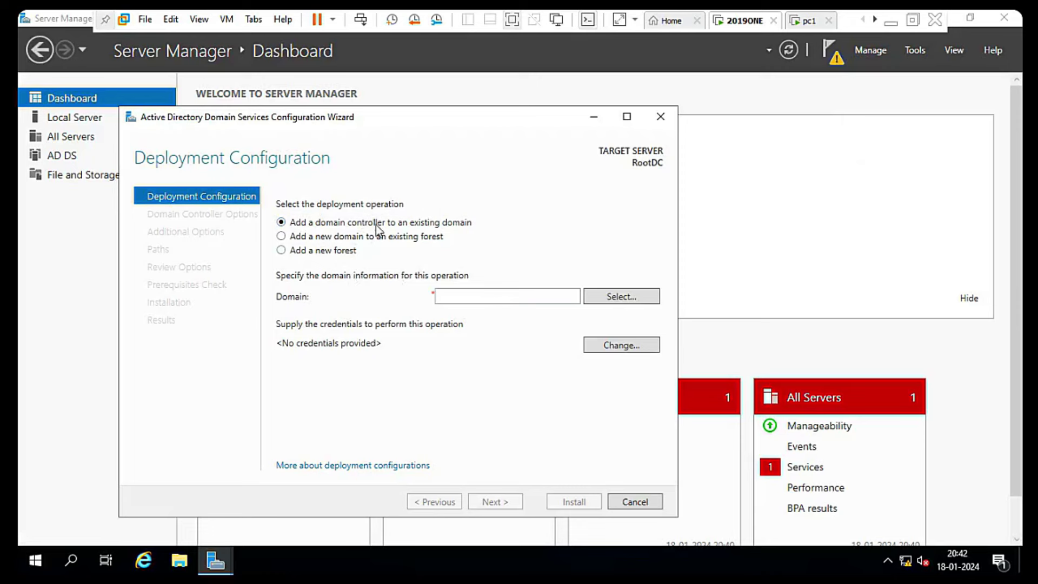
left_click(339, 238)
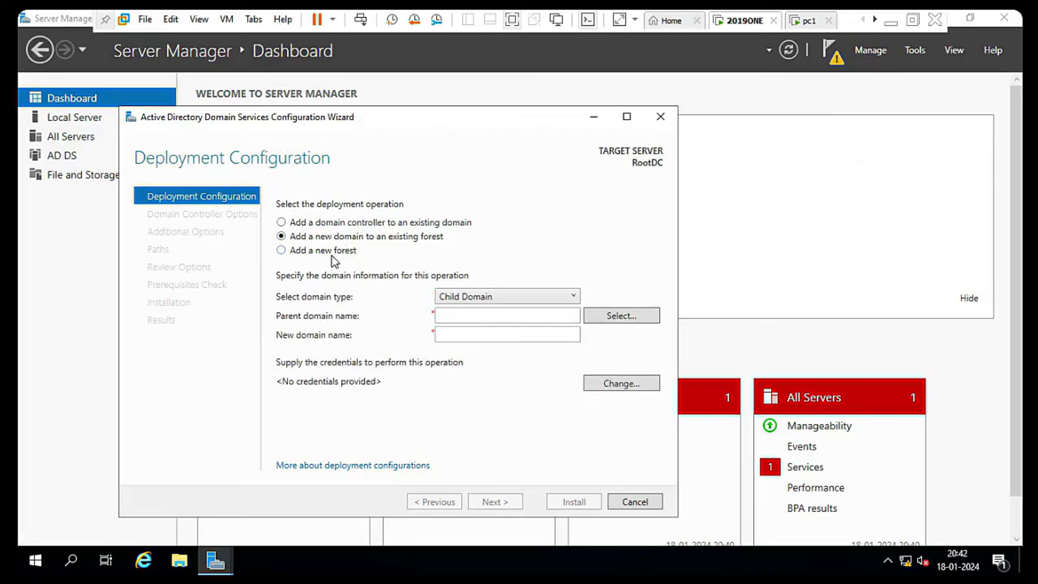
left_click(335, 260)
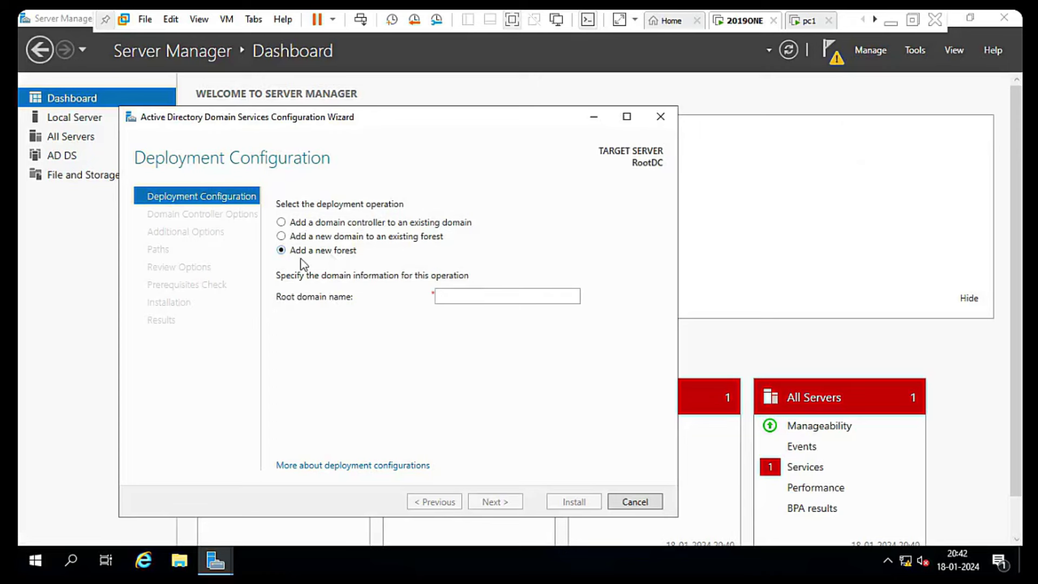
Step: Enter ishaninfo.com as the root domain name, fixing the mistyped 'tshaninfo'
left_click(458, 296)
type("tshaninfo")
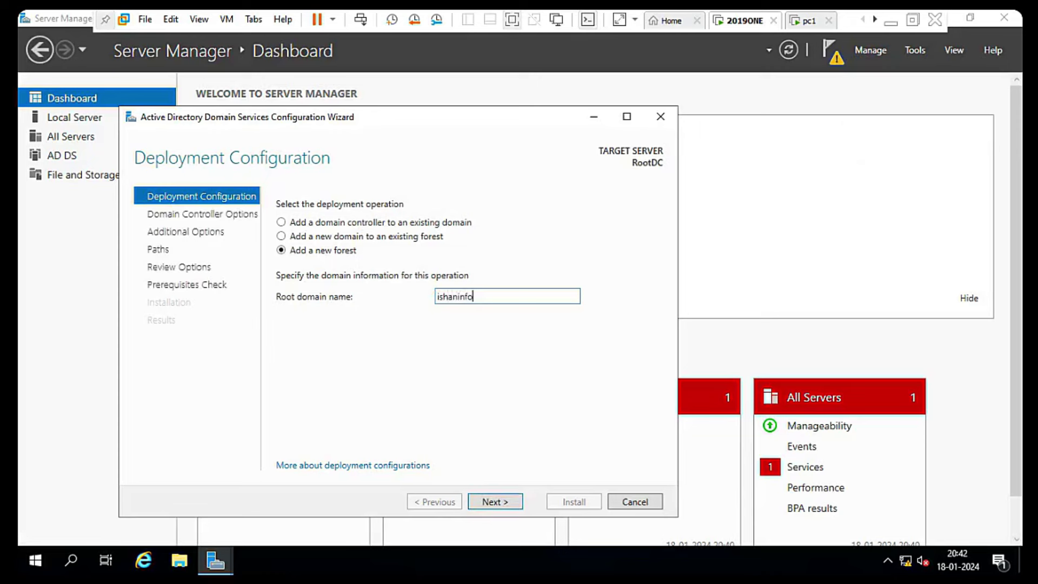
key("BackSpace")
key("BackSpace")
key("BackSpace")
type("nfo.com")
Step: Advance to Domain Controller Options and keep the forest functional level at Windows Server 2016
left_click(498, 507)
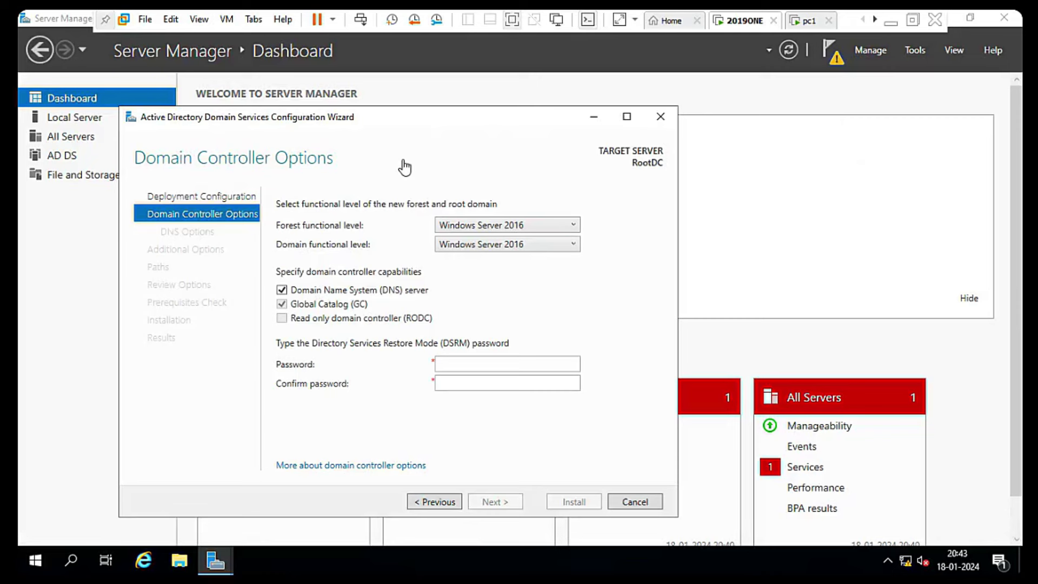
left_click(536, 225)
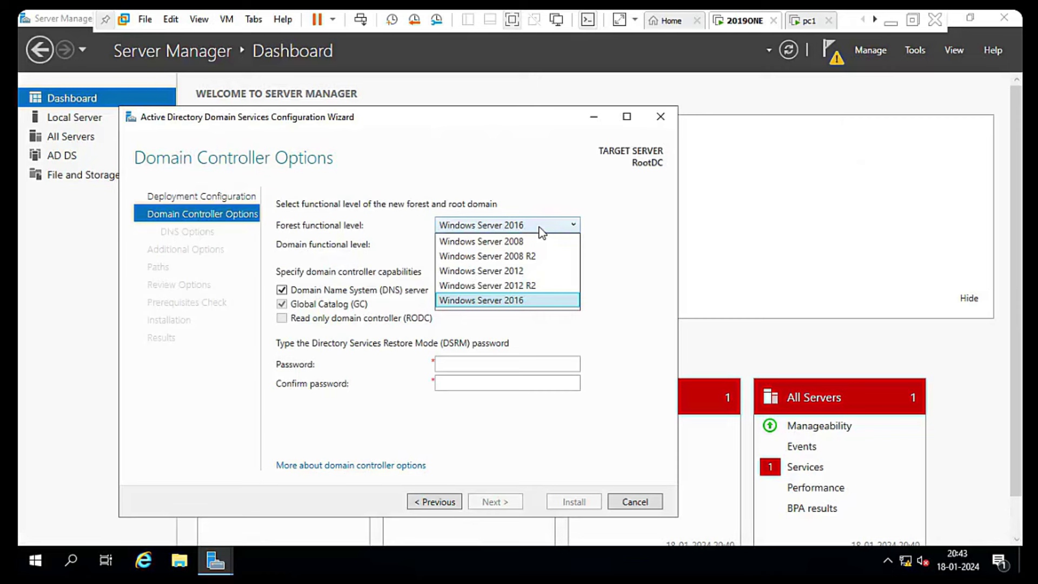
left_click(541, 304)
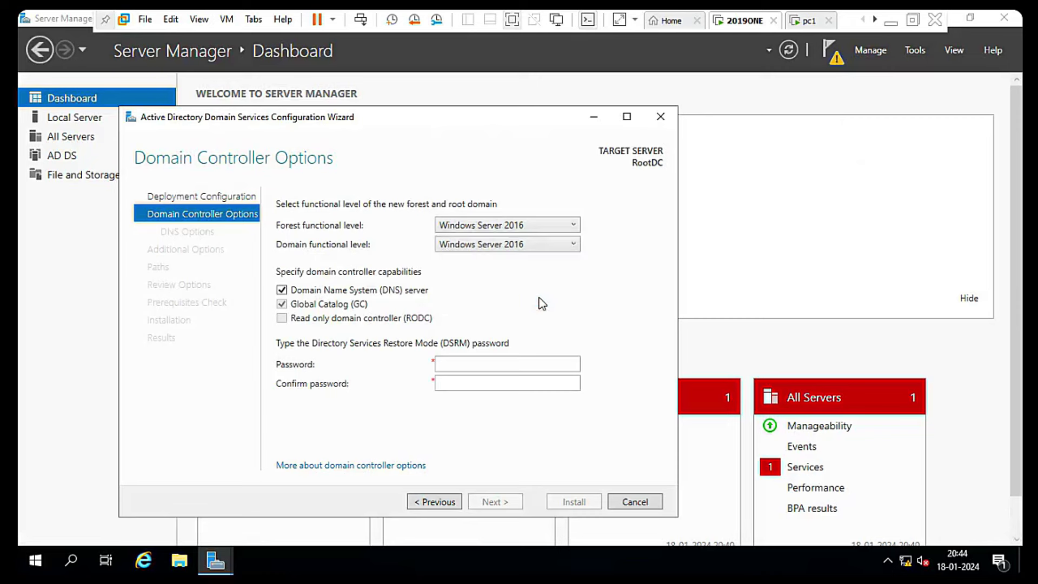
left_click(523, 245)
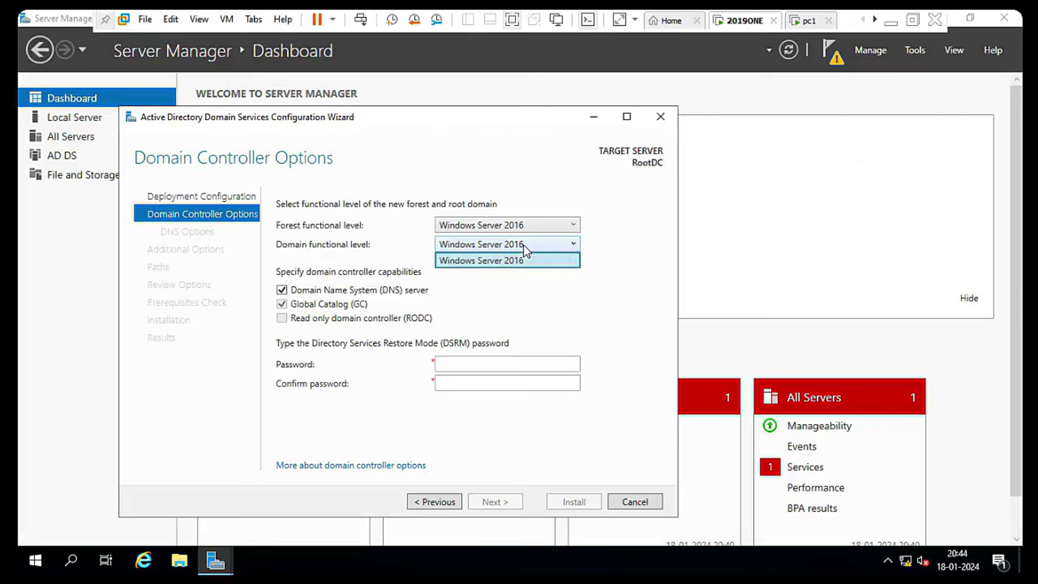
left_click(536, 261)
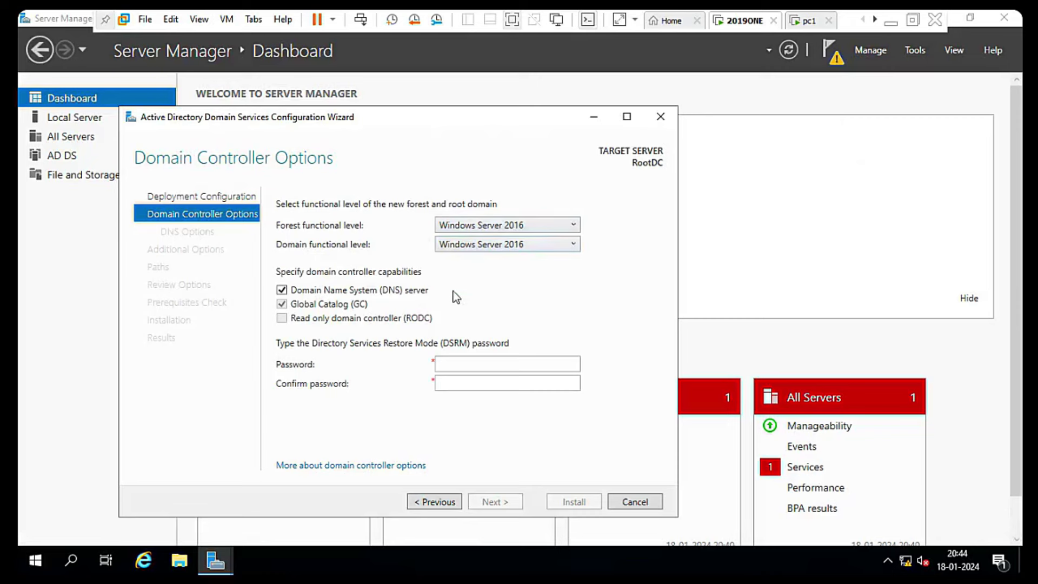
left_click(524, 227)
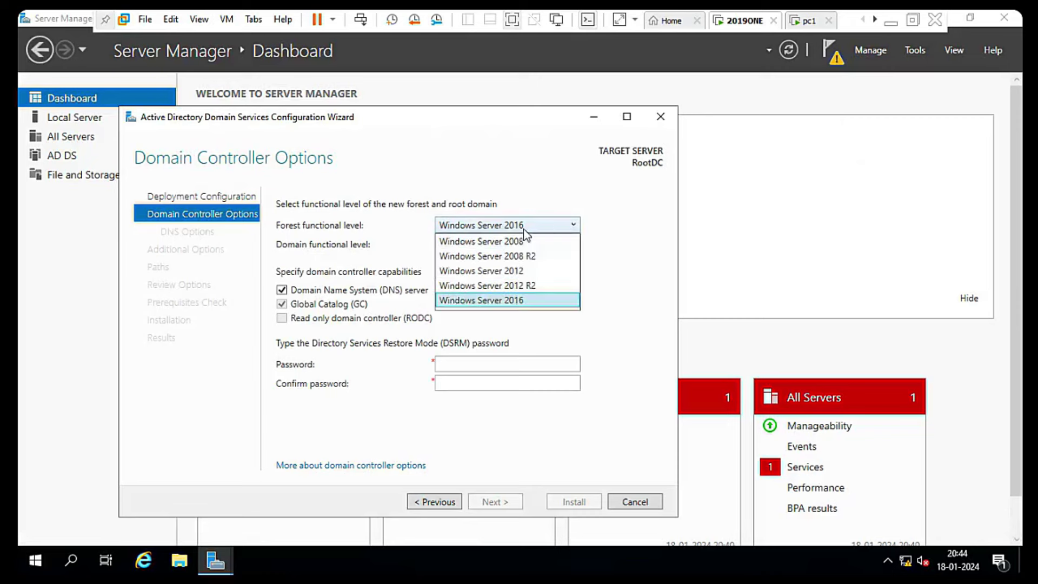
left_click(528, 290)
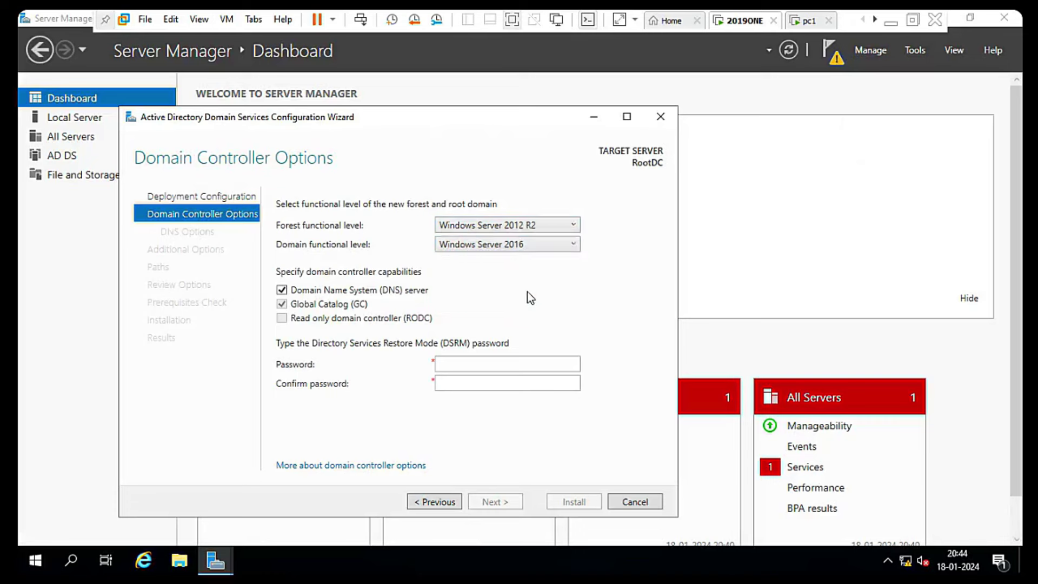
left_click(525, 242)
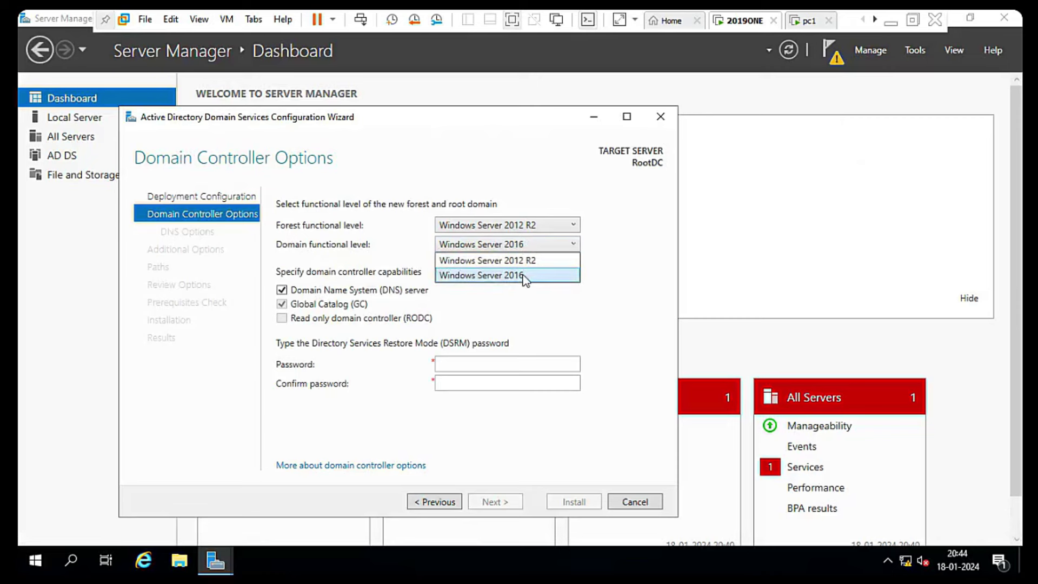
left_click(538, 226)
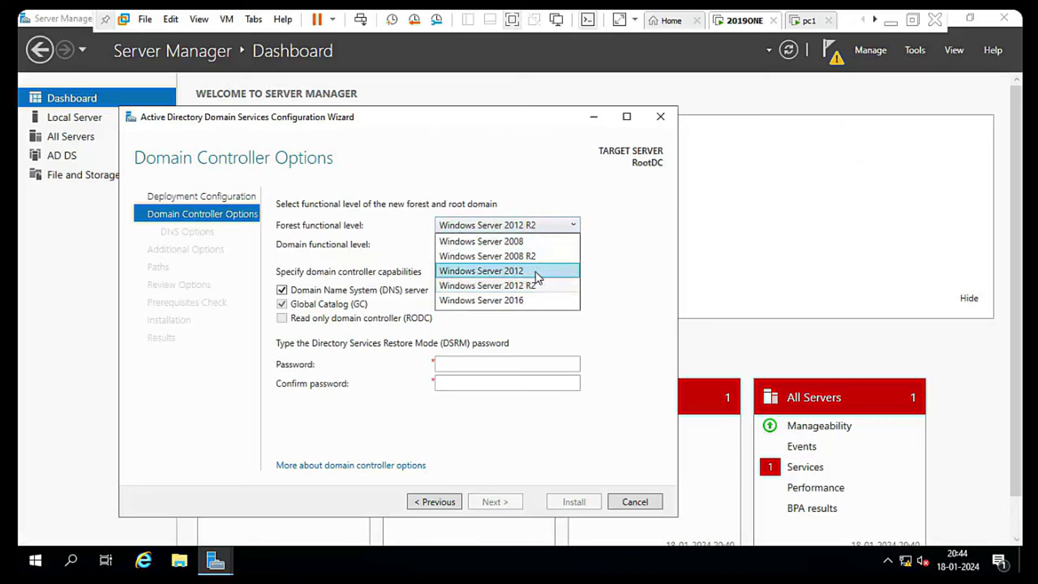
left_click(536, 271)
left_click(542, 249)
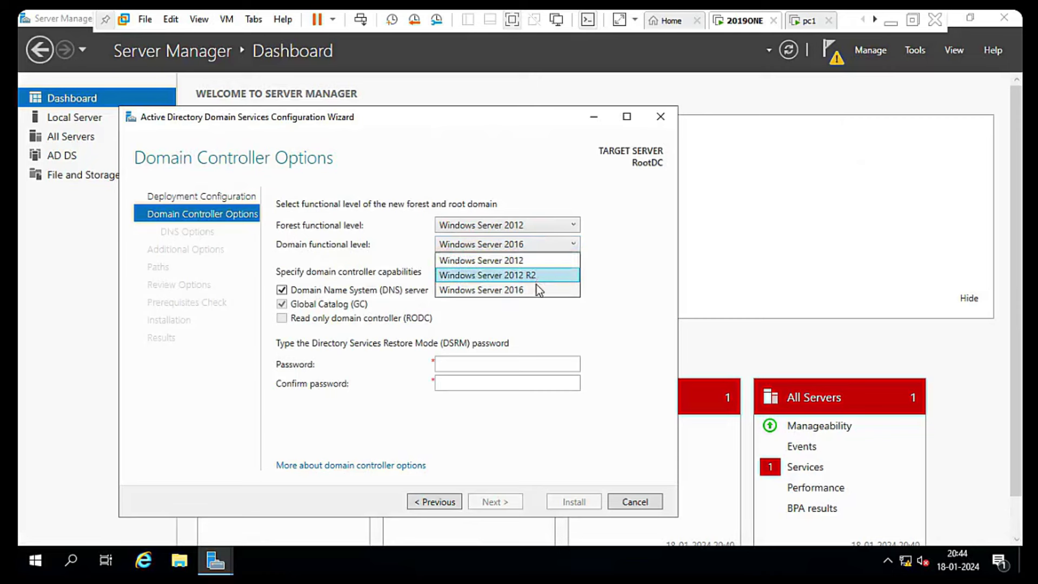
left_click(538, 229)
left_click(538, 229)
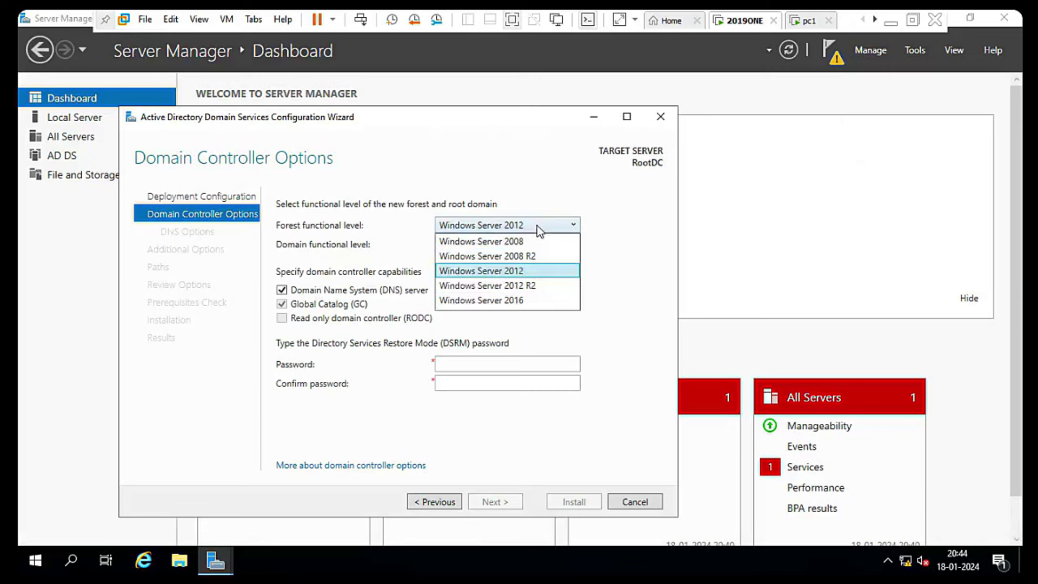
key("Escape")
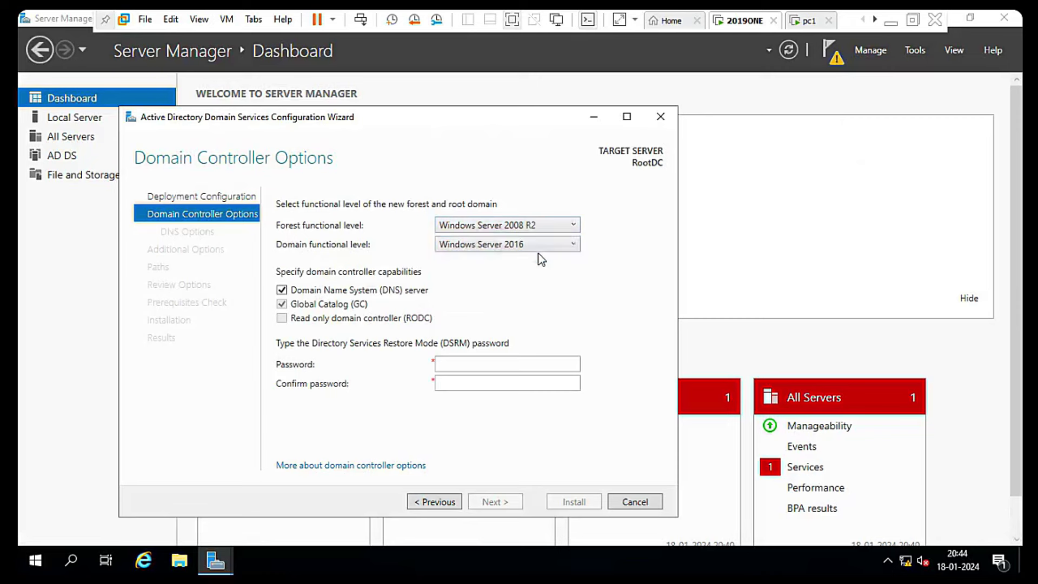
left_click(524, 247)
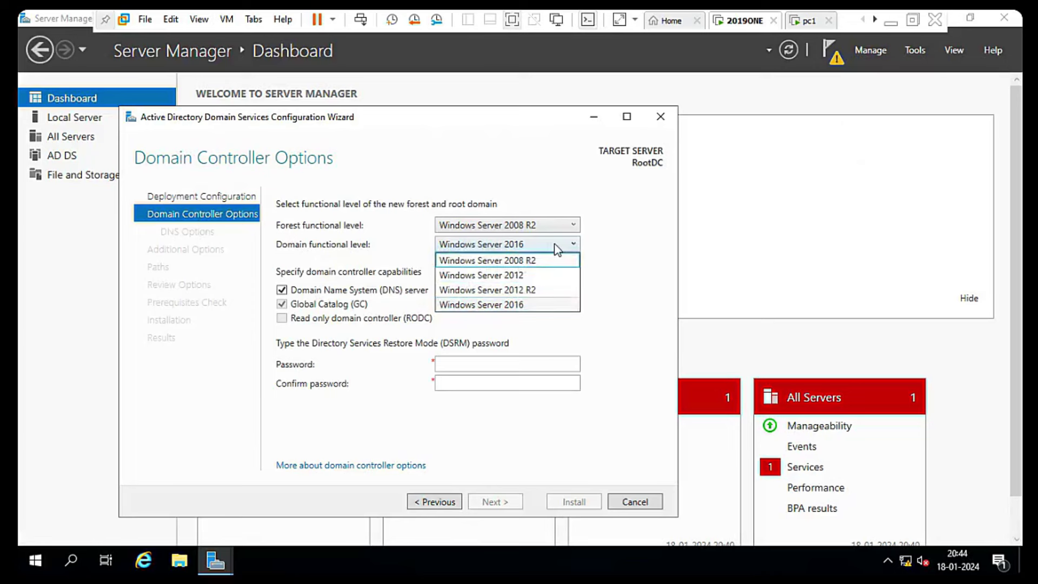
left_click(539, 230)
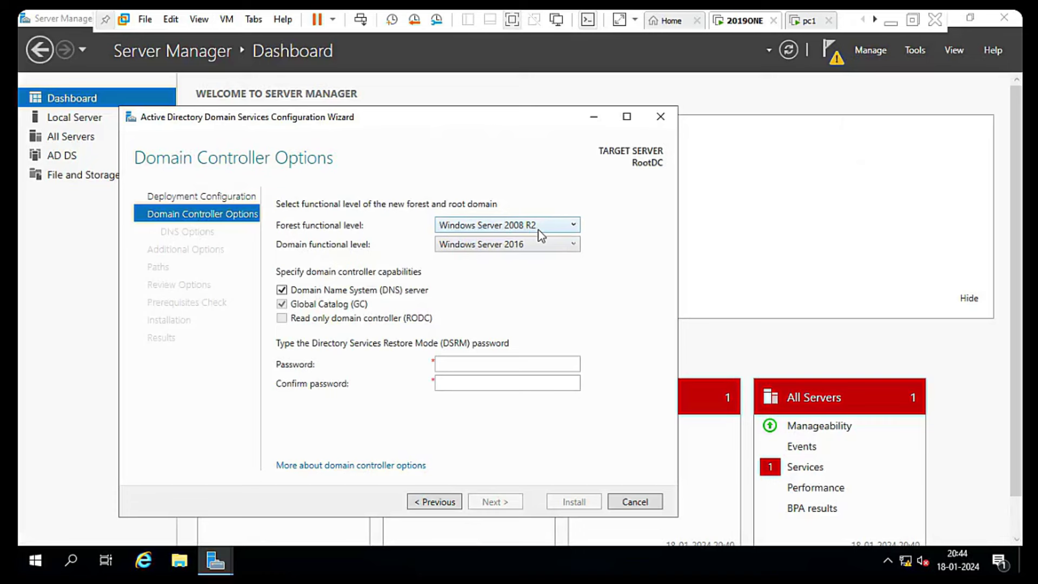
left_click(538, 233)
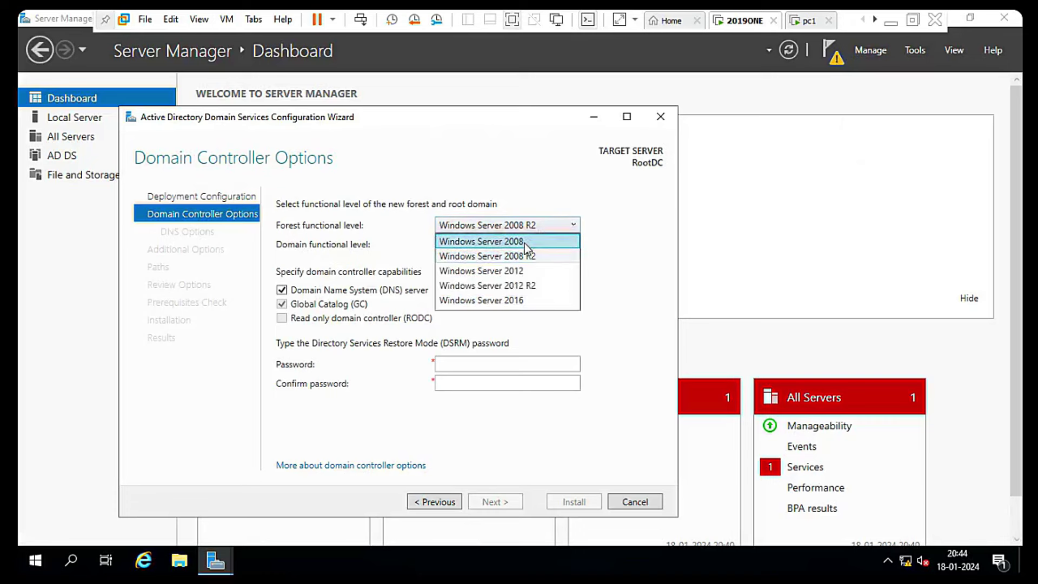
left_click(525, 242)
left_click(531, 243)
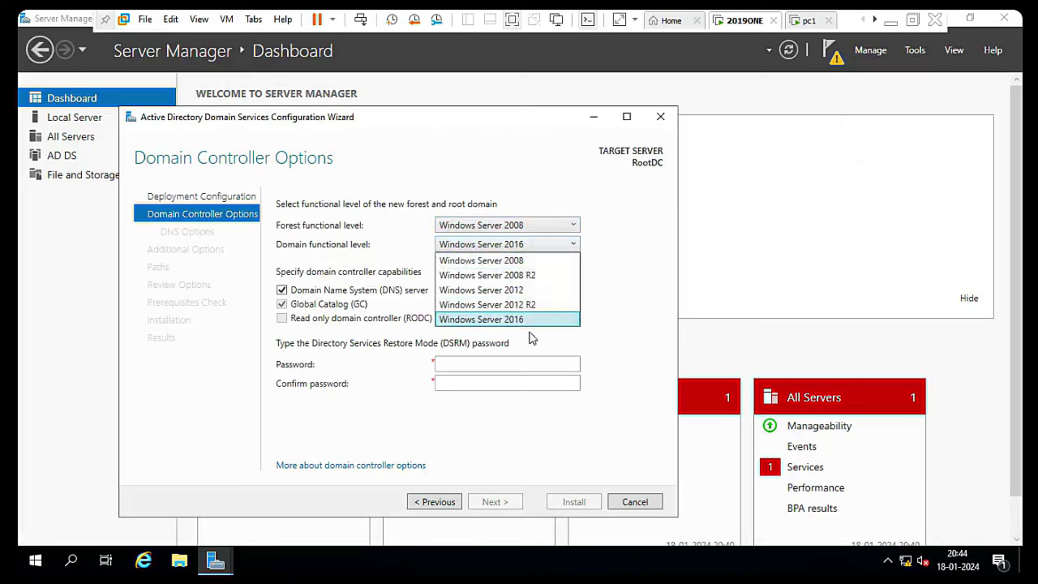
left_click(533, 222)
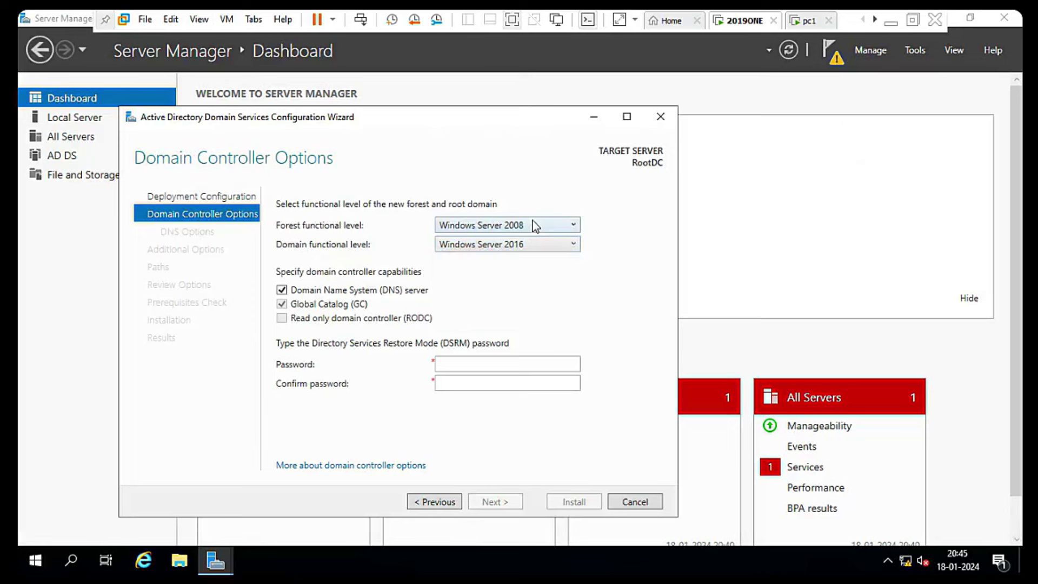
left_click(533, 222)
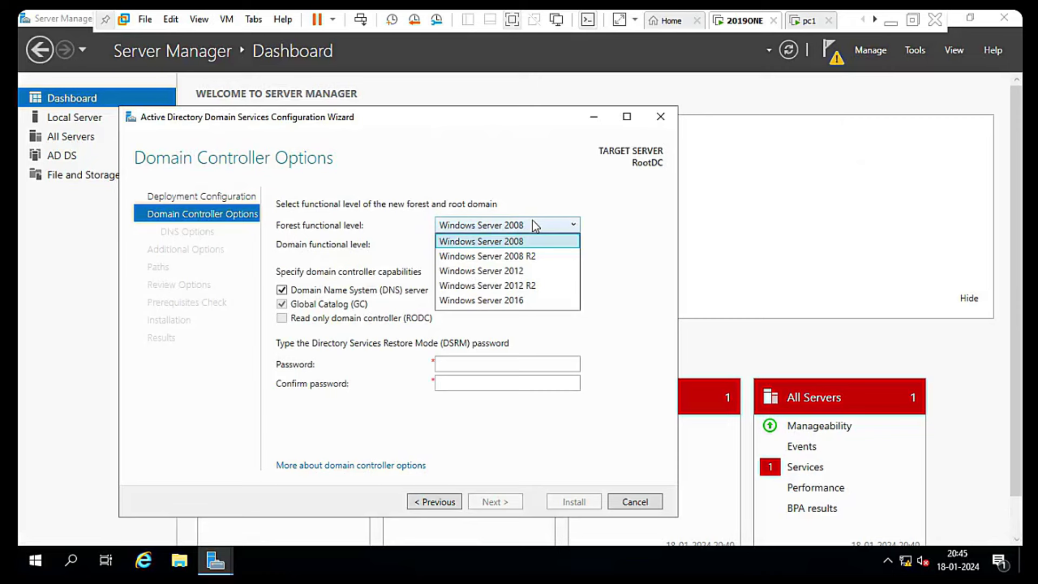
left_click(539, 301)
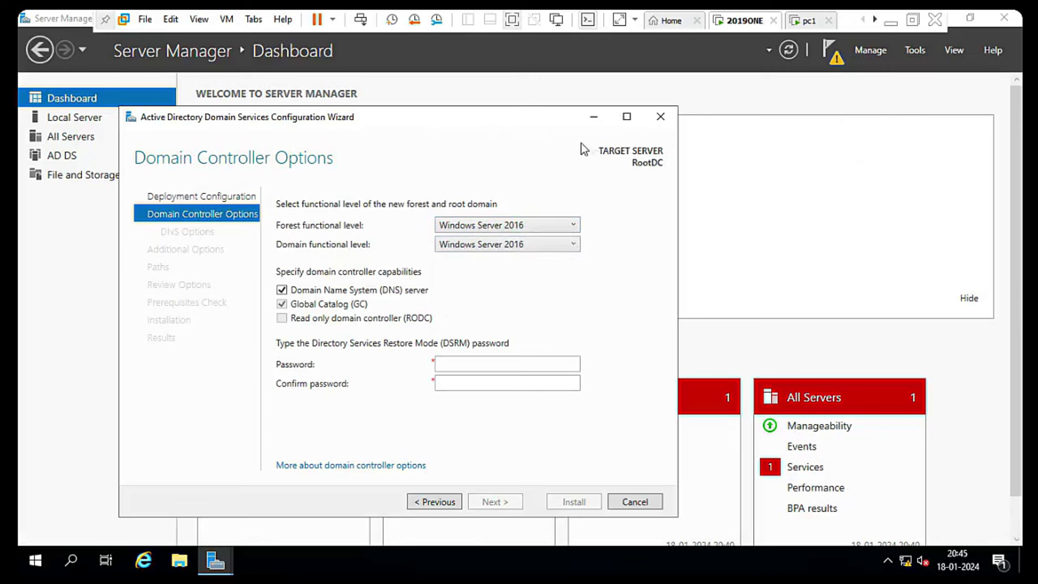
left_click(529, 229)
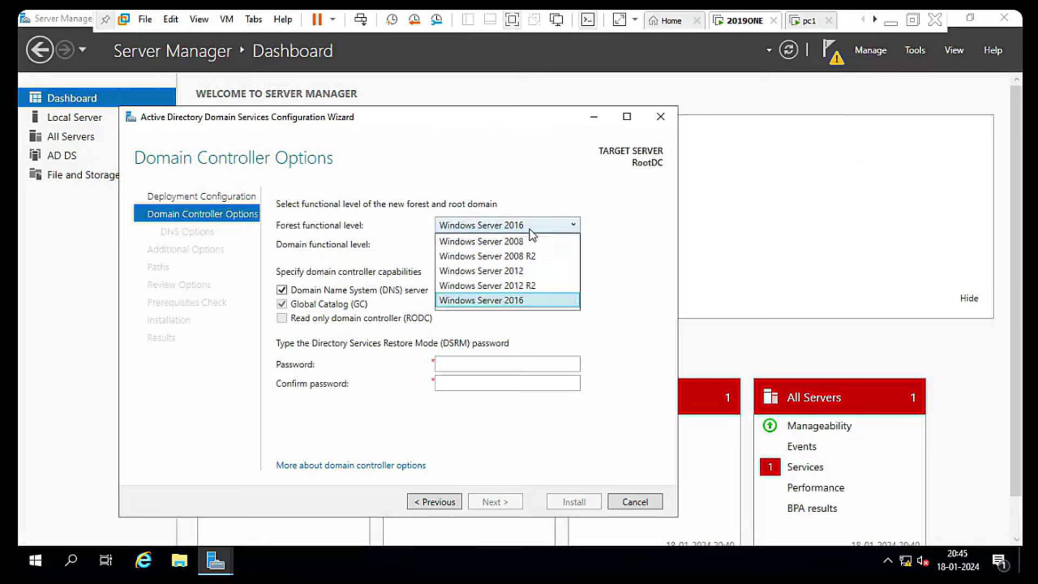
left_click(530, 230)
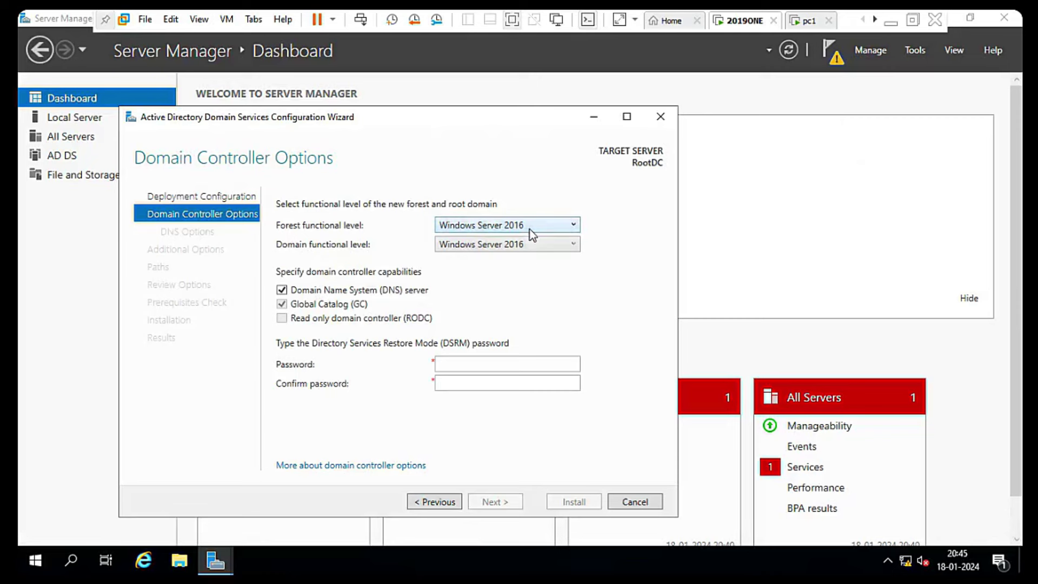
left_click(530, 229)
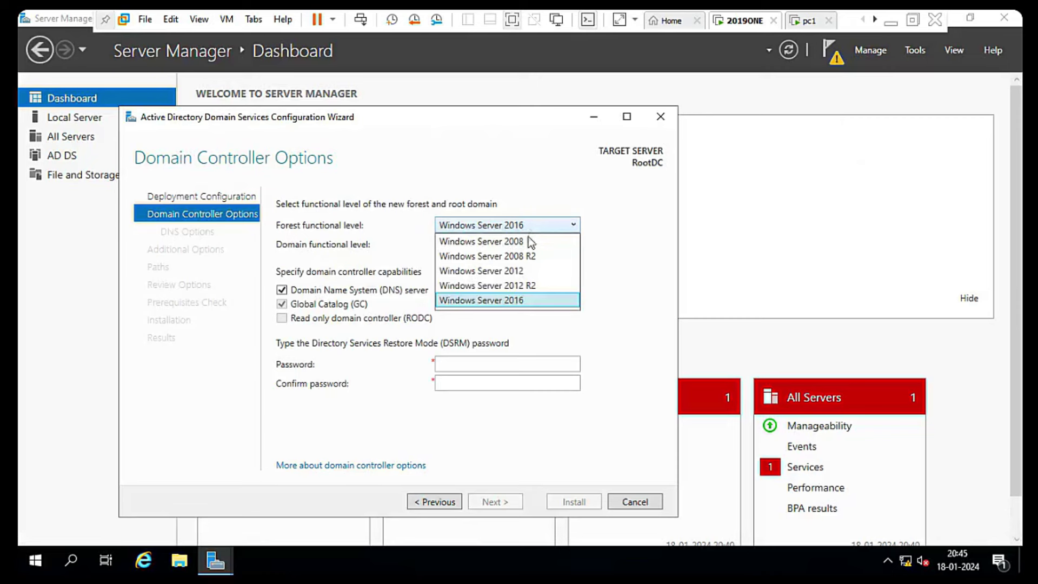
left_click(539, 290)
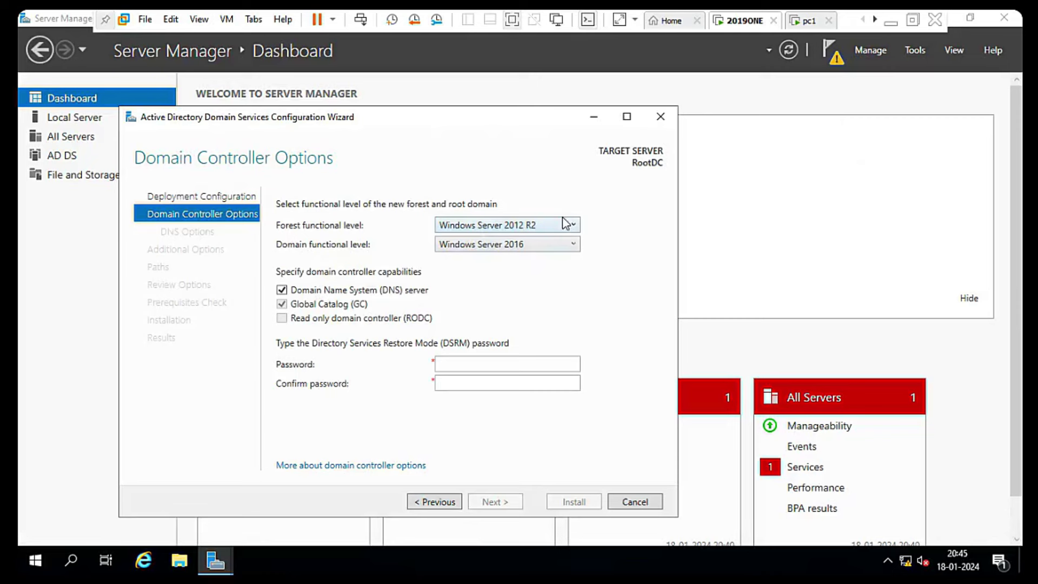
left_click(545, 246)
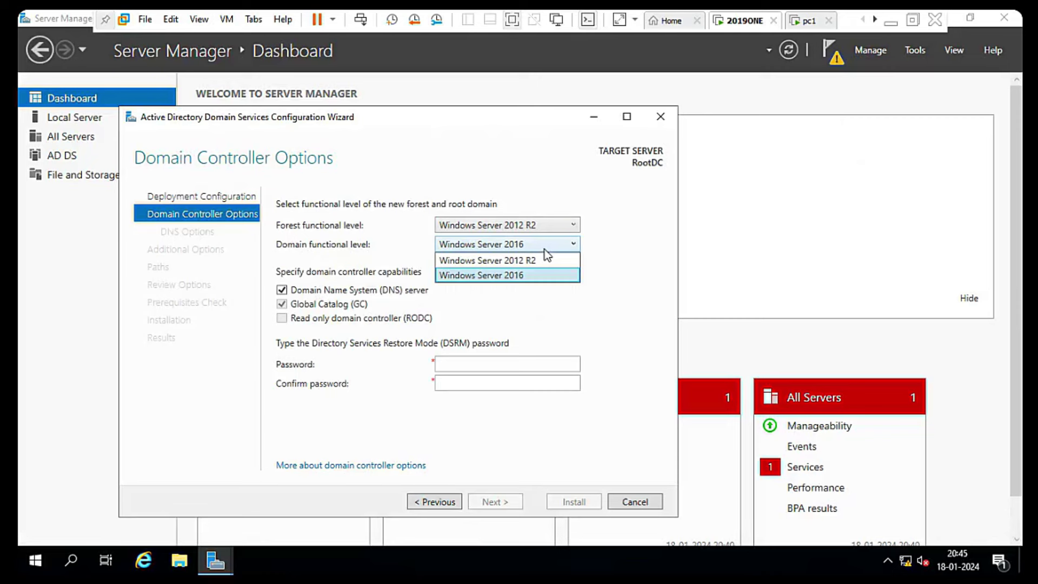
left_click(544, 248)
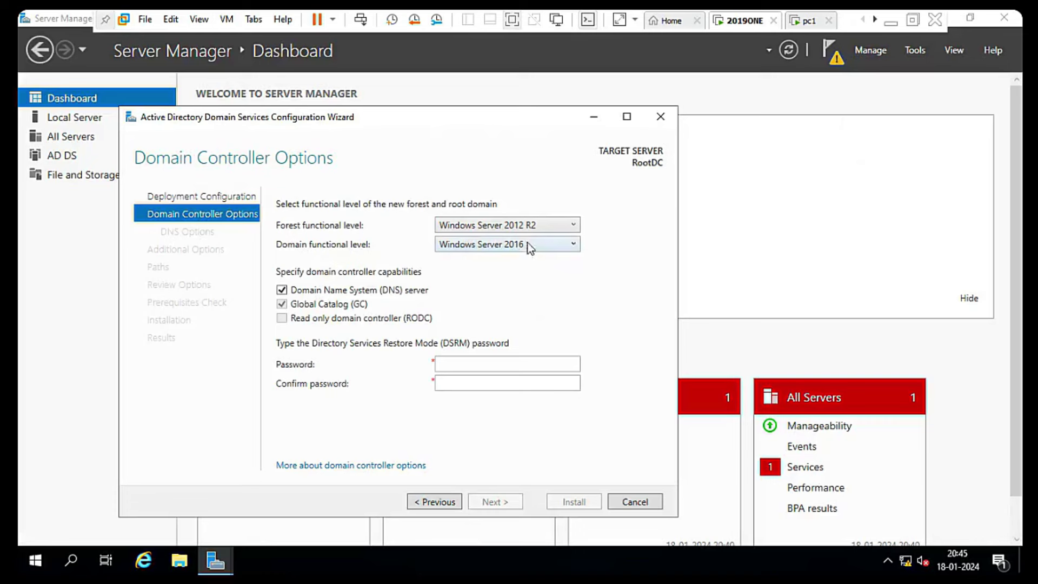
left_click(530, 225)
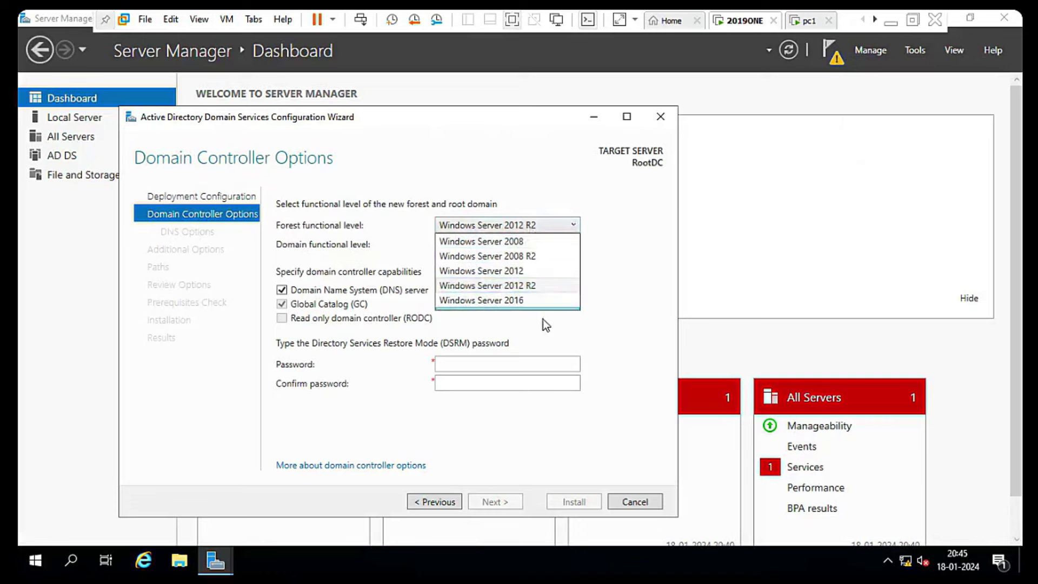
left_click(541, 303)
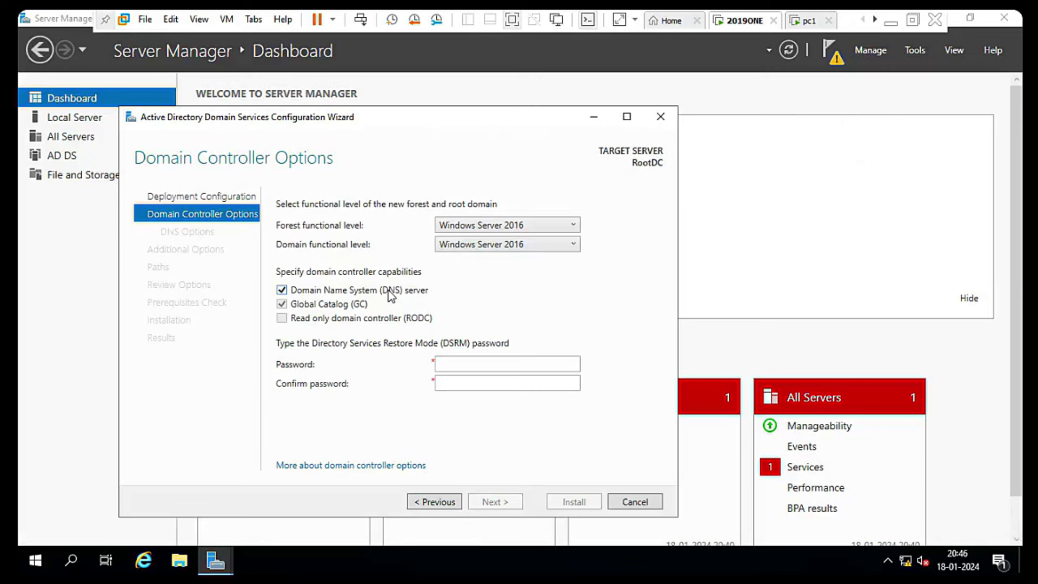
left_click(289, 293)
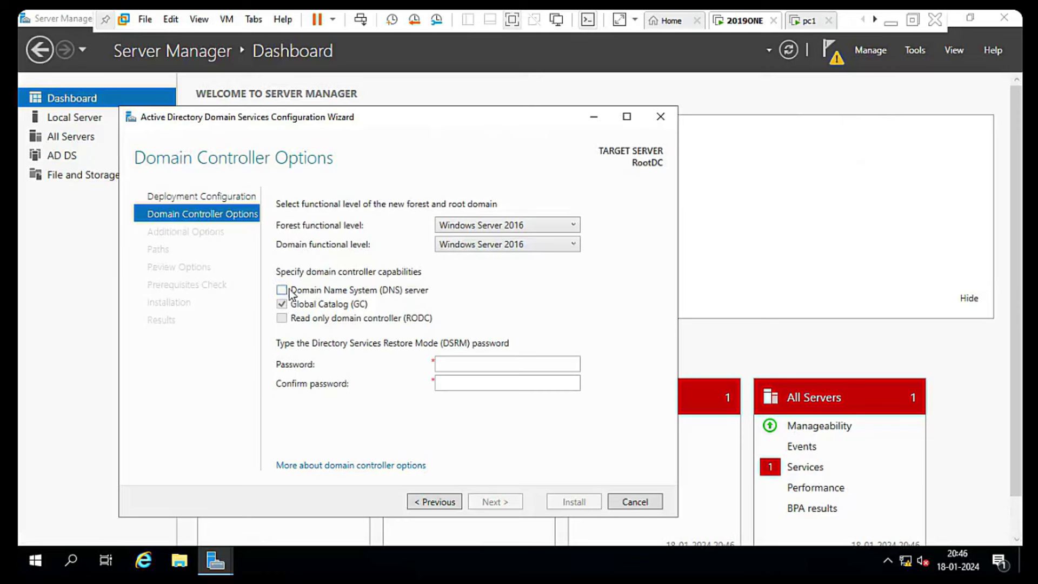
left_click(282, 292)
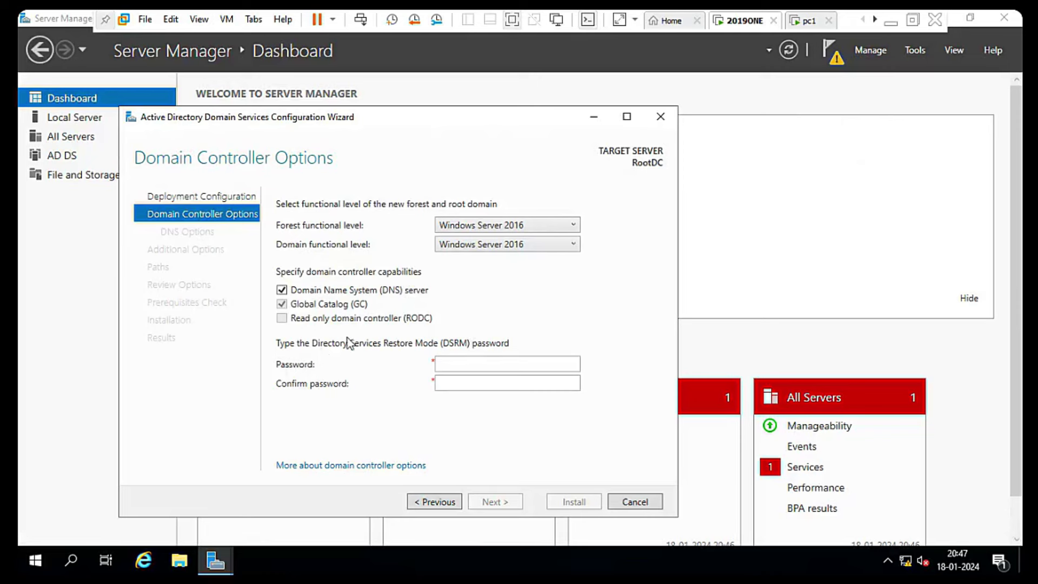
Step: Enter the DSRM password and its confirmation, retyping both so they match
left_click(491, 364)
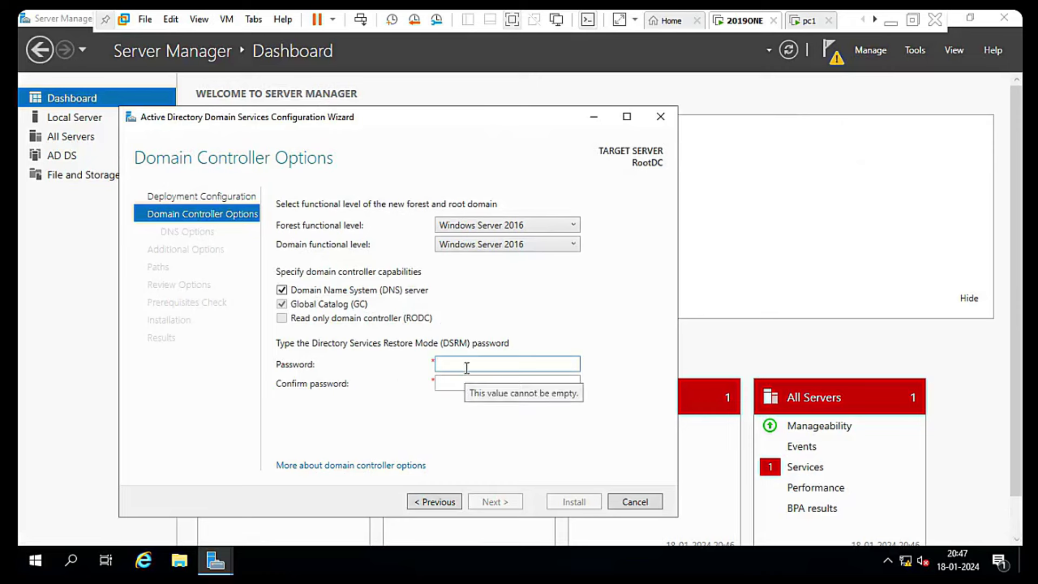
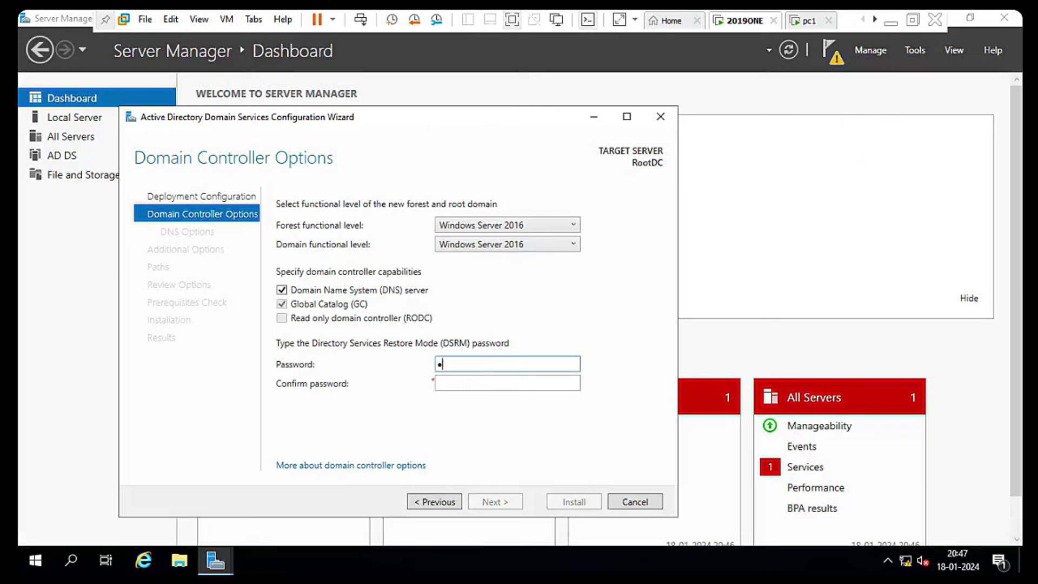
key("Tab")
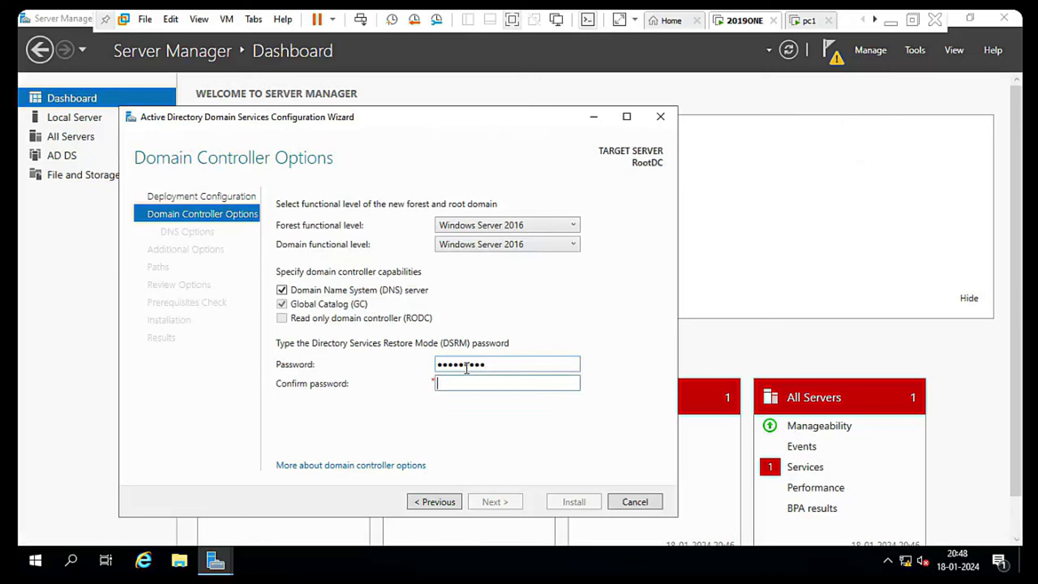
type("aaaaaaaaaa")
left_click_drag(508, 360, 409, 371)
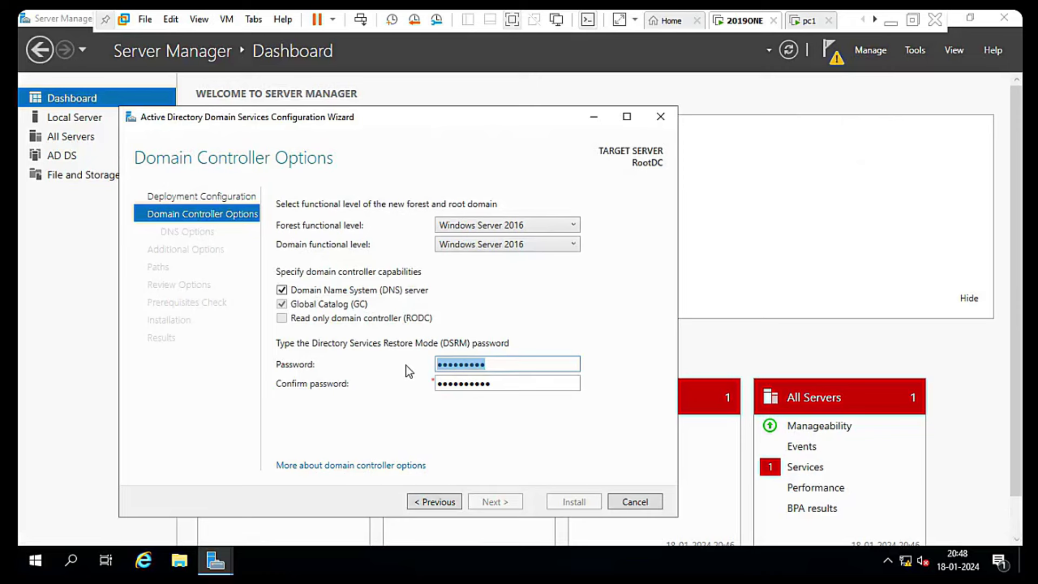
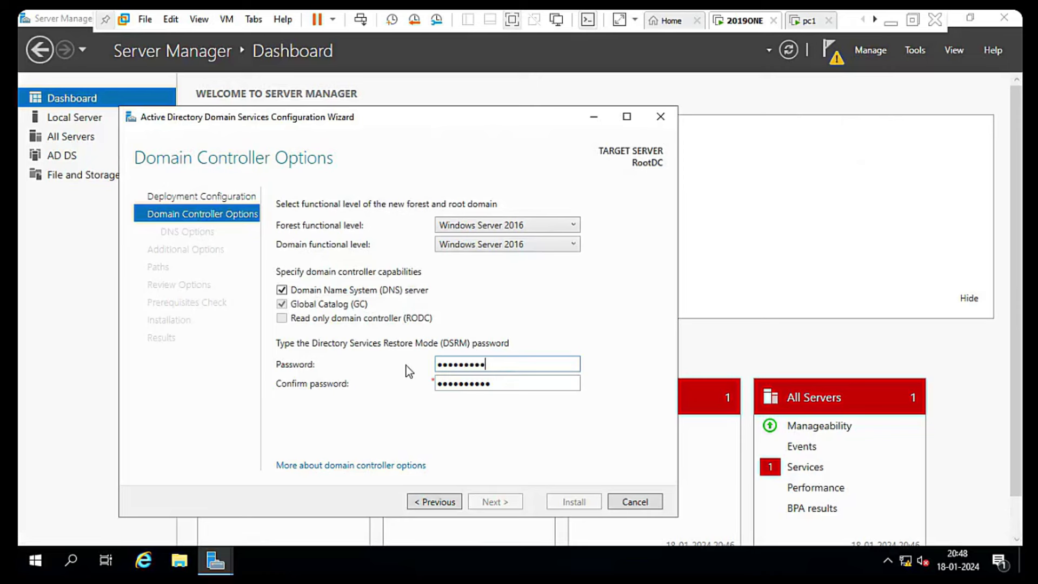
key("Tab")
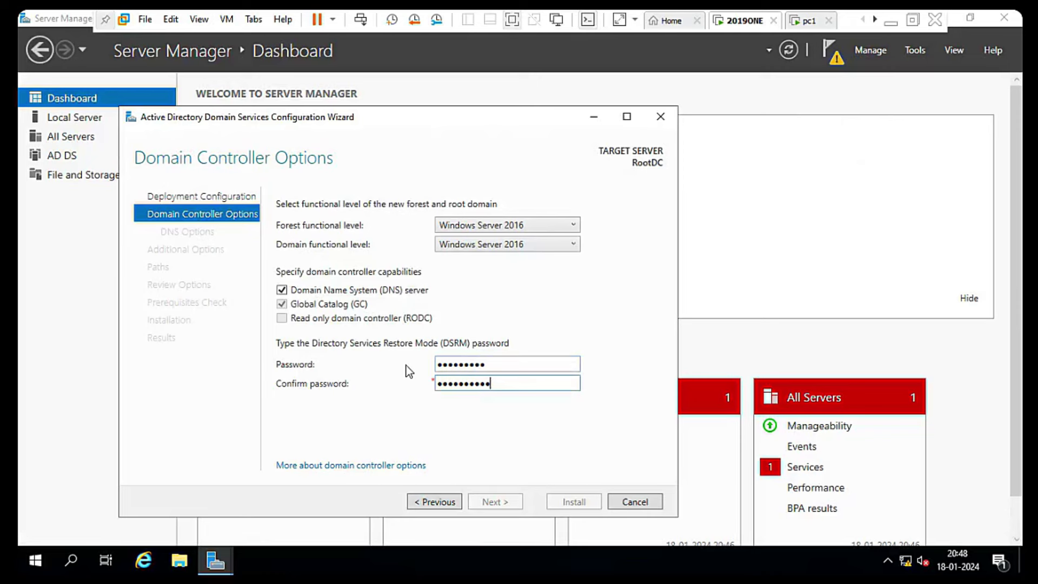
key("BackSpace")
key("BackSpace")
key("BackSpace")
key("BackSpace")
key("BackSpace")
key("BackSpace")
key("BackSpace")
key("BackSpace")
key("BackSpace")
key("BackSpace")
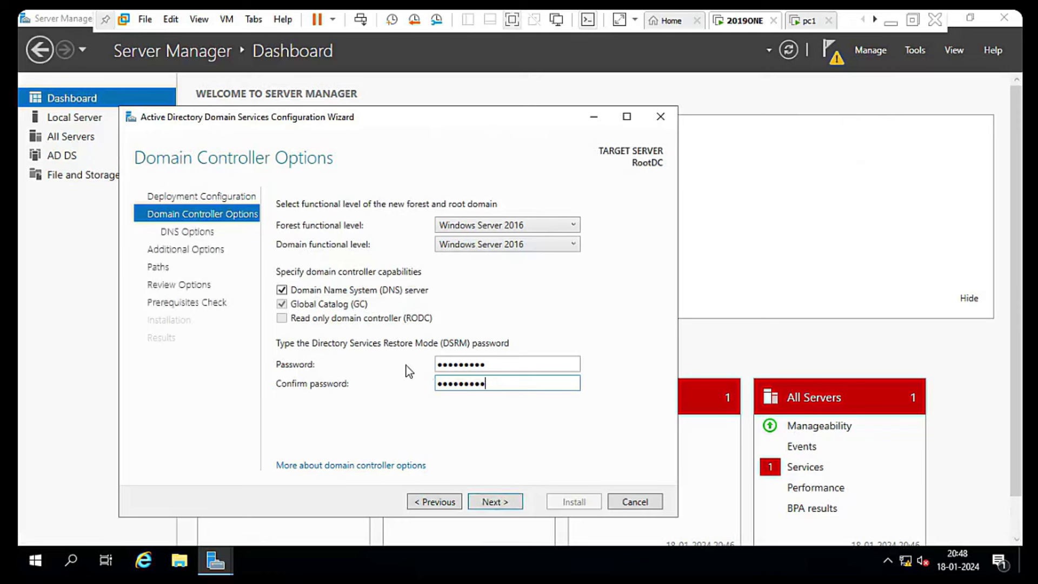
Step: Move past Domain Controller Options and DNS Options, leaving DNS delegation off
left_click(494, 500)
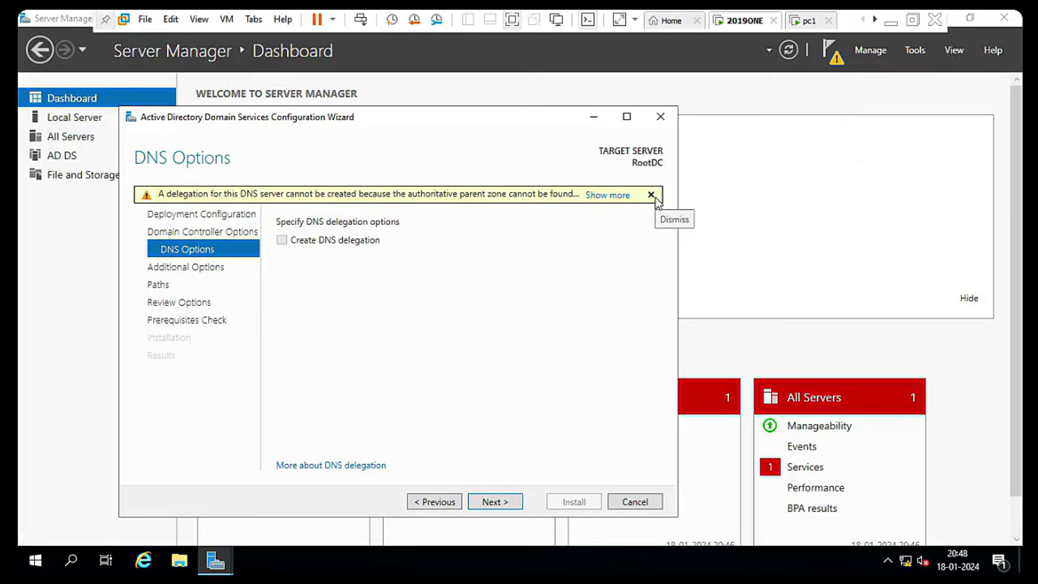
left_click(505, 499)
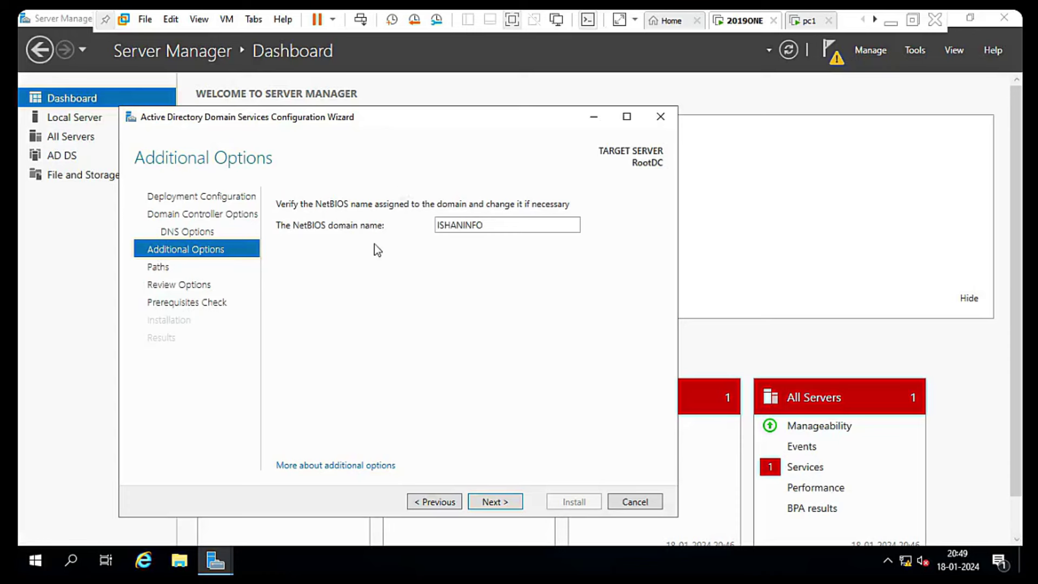
Step: Accept NetBIOS name ISHANINFO and the default NTDS and SYSVOL folder paths
left_click(494, 502)
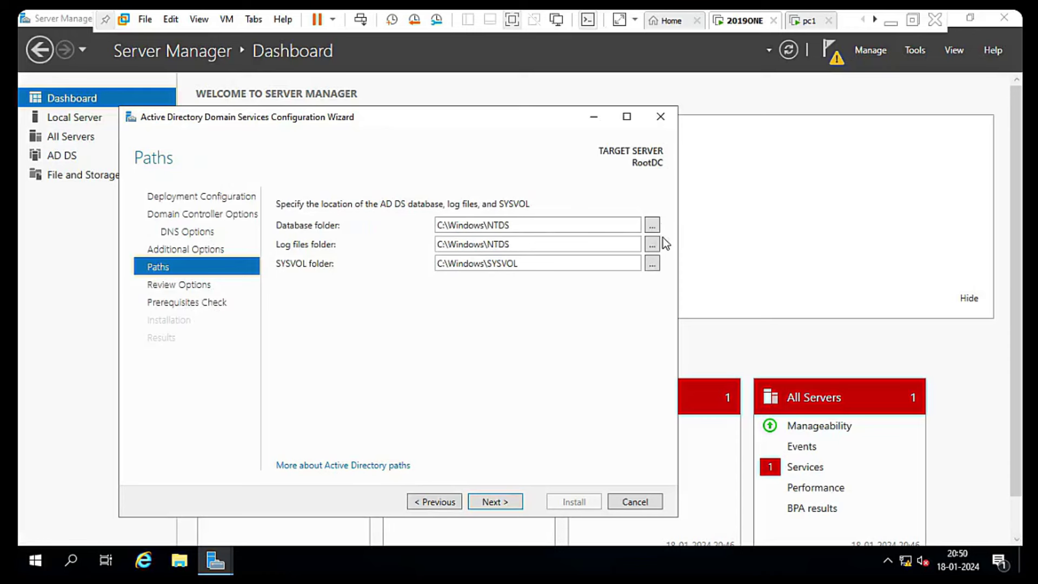
left_click(652, 225)
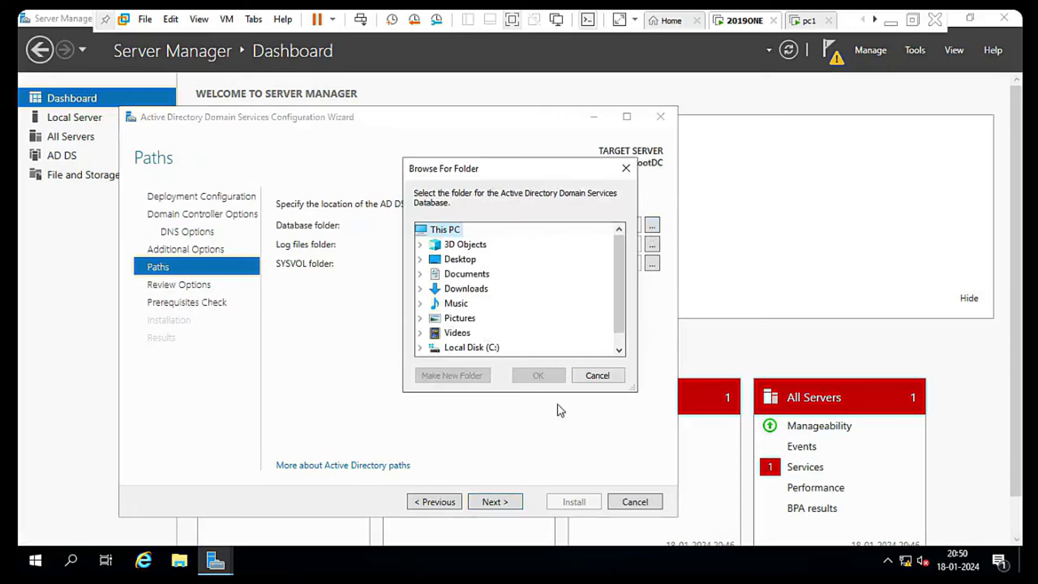
left_click(614, 381)
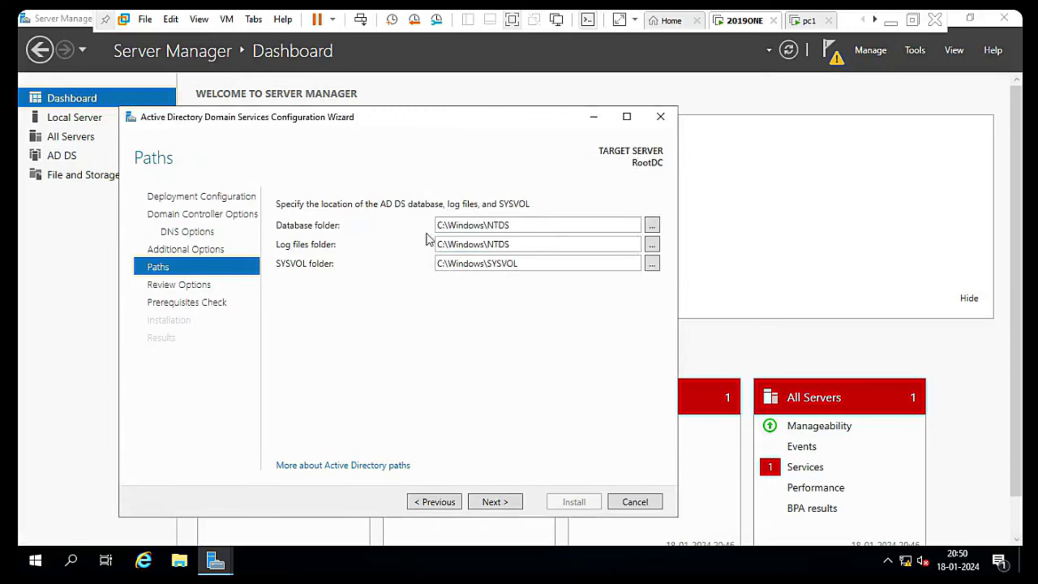
left_click(501, 505)
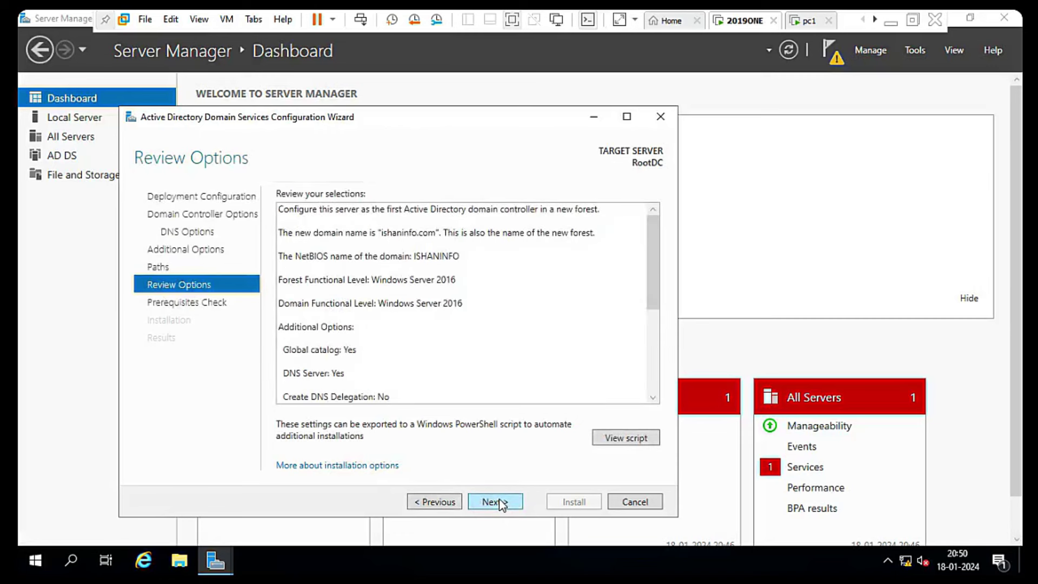
Step: Pass Review Options and the prerequisite checks, then start the AD DS installation
left_click(502, 502)
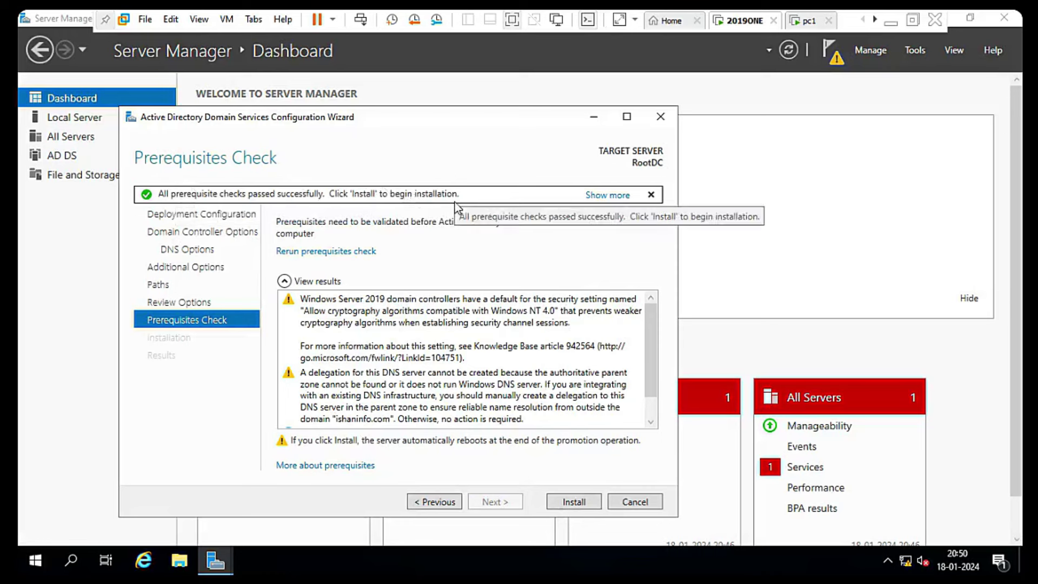
left_click(568, 508)
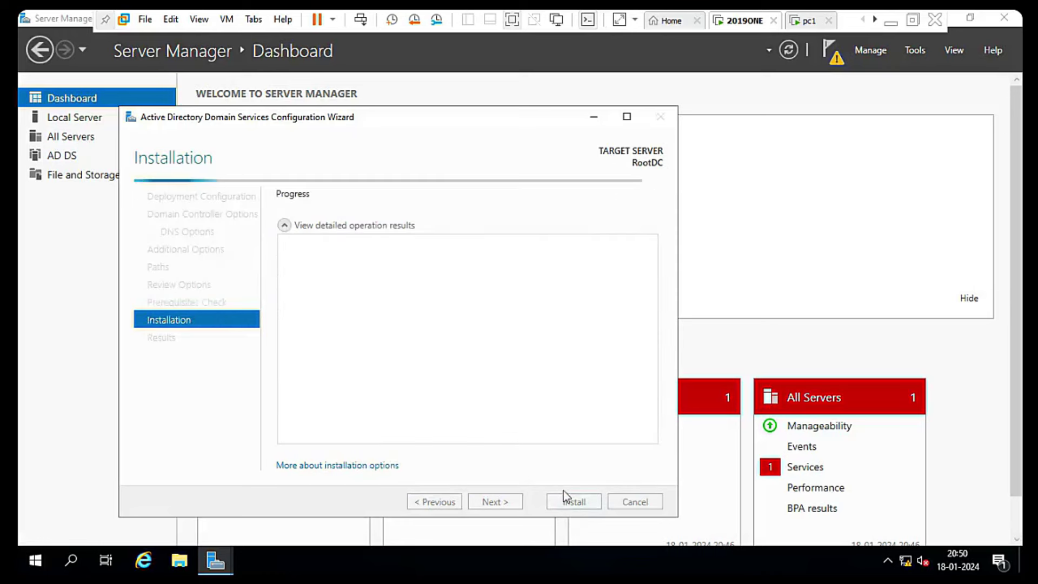
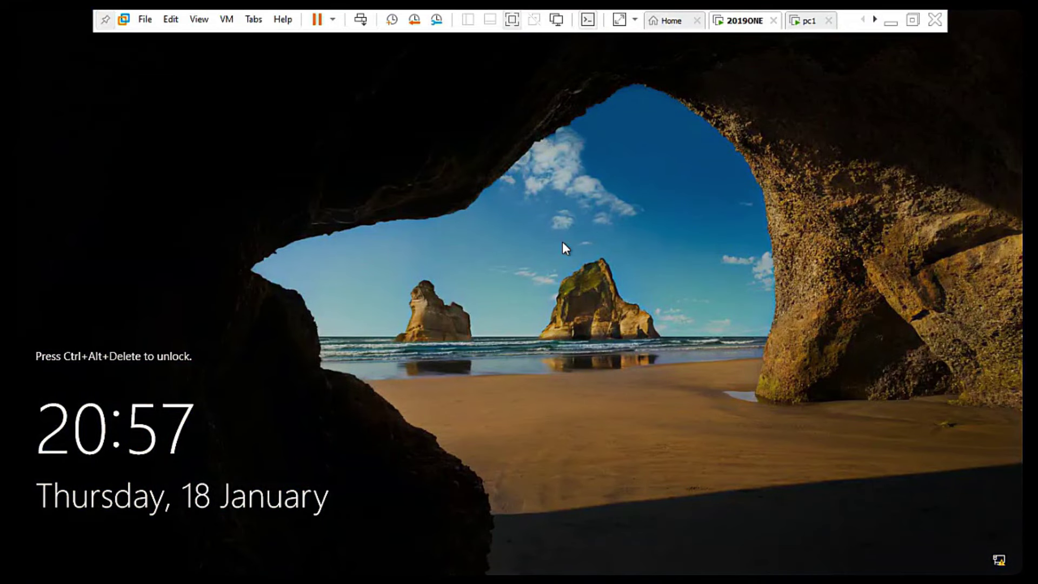
Step: Sign in to the server as the domain Administrator using the account password
key("ctrl+alt+Insert")
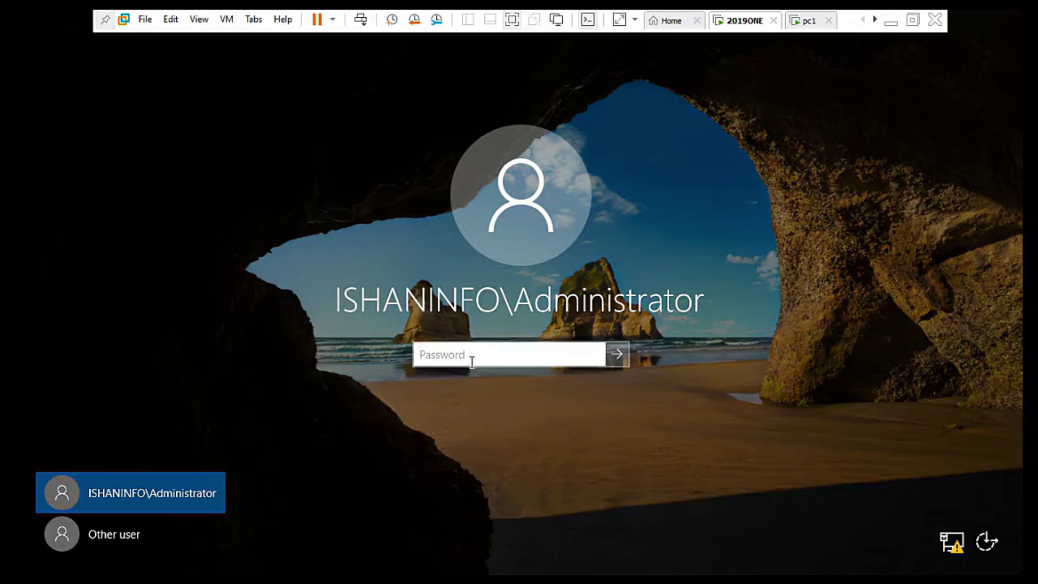
type("••••••")
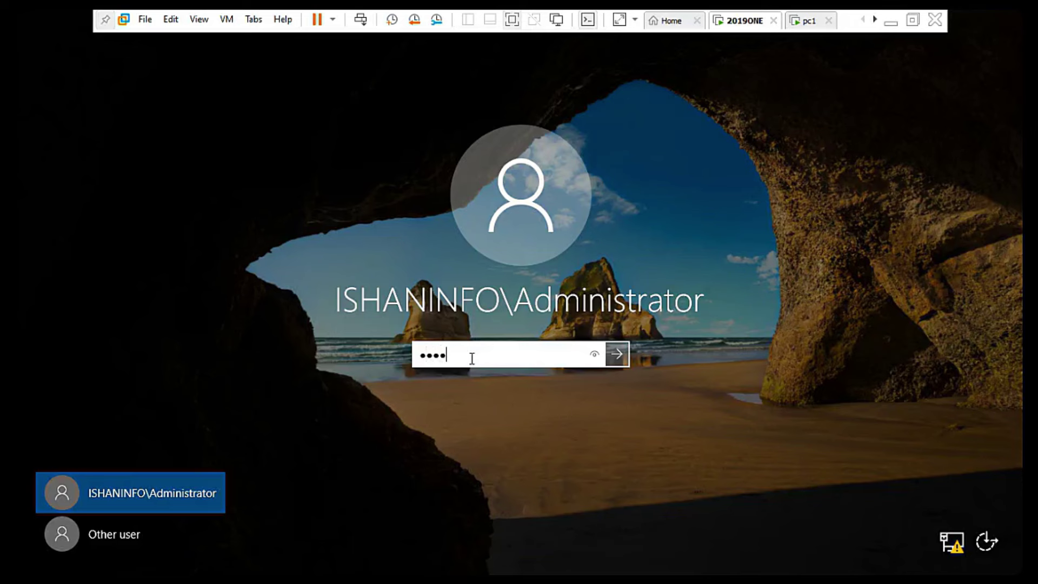
type("•••")
key("Return")
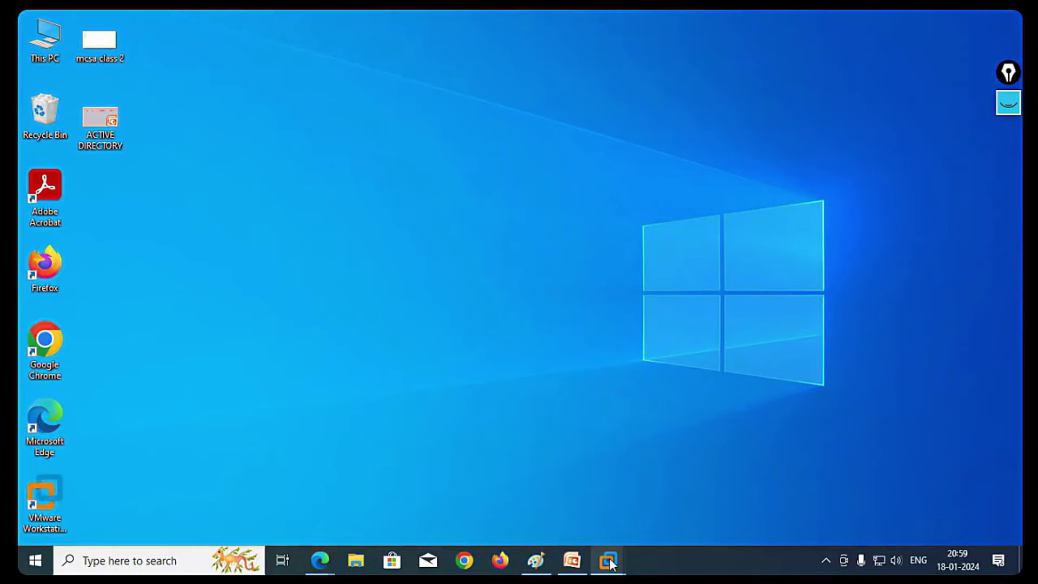
Step: Launch Computer Management with compmgmt.msc from the Run prompt, then close it again
mouse_move(608, 560)
left_click(578, 477)
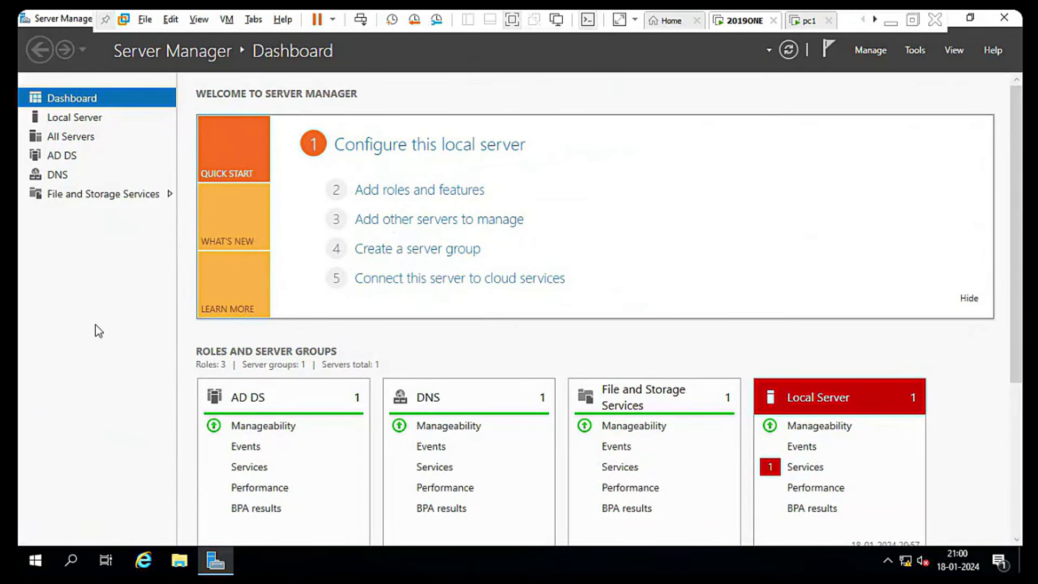
key("super+r")
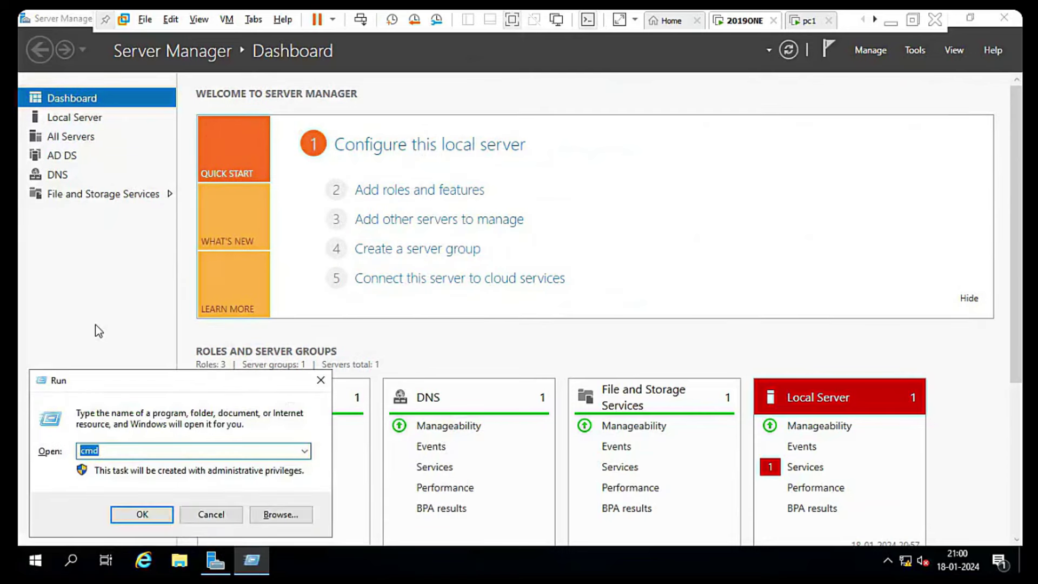
type("comp")
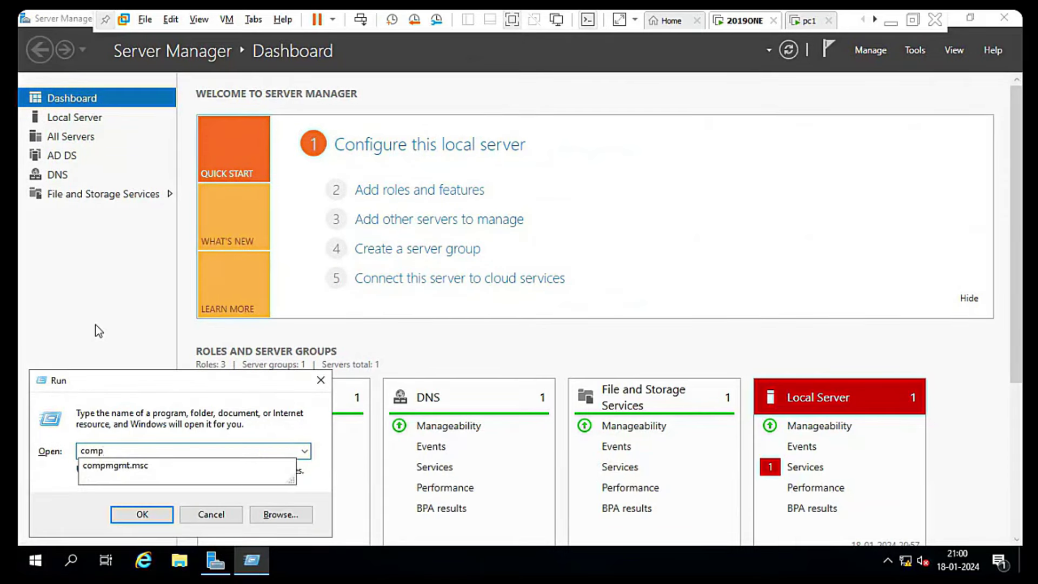
key("Down")
key("Return")
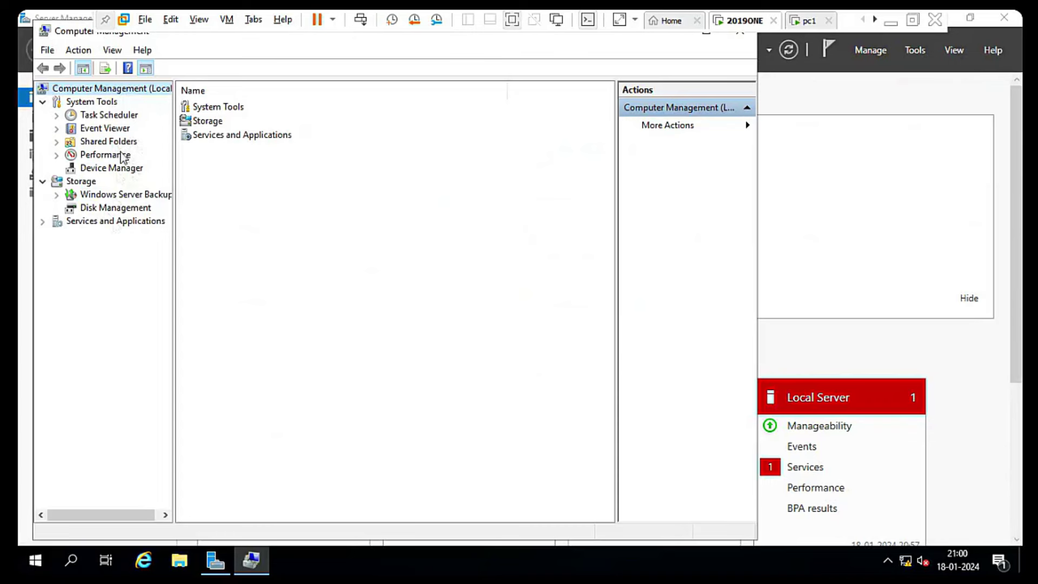
left_click(741, 35)
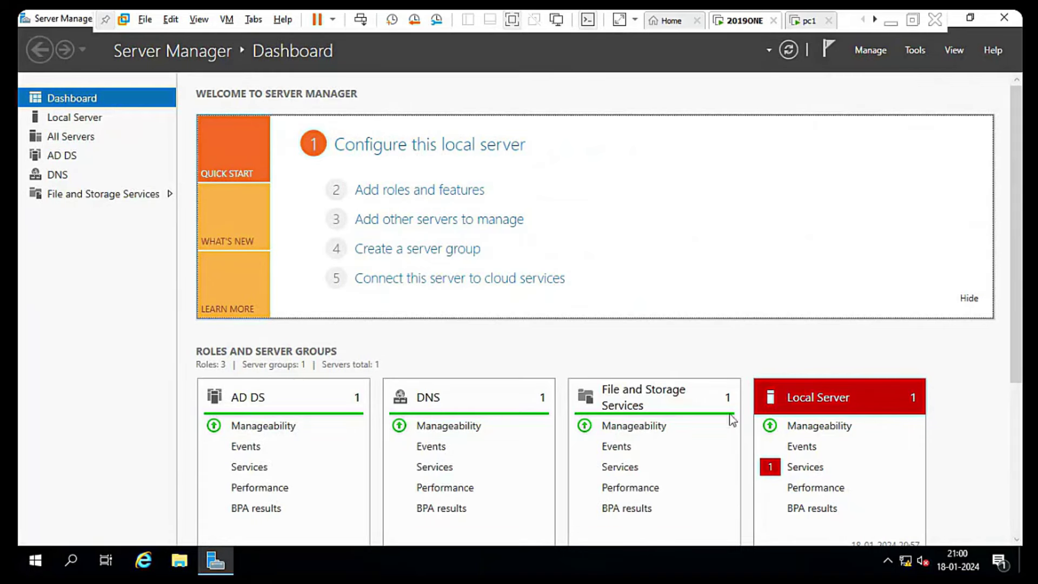
Step: Browse File Explorer from This PC into Local Disk (C:)\Windows
left_click(178, 567)
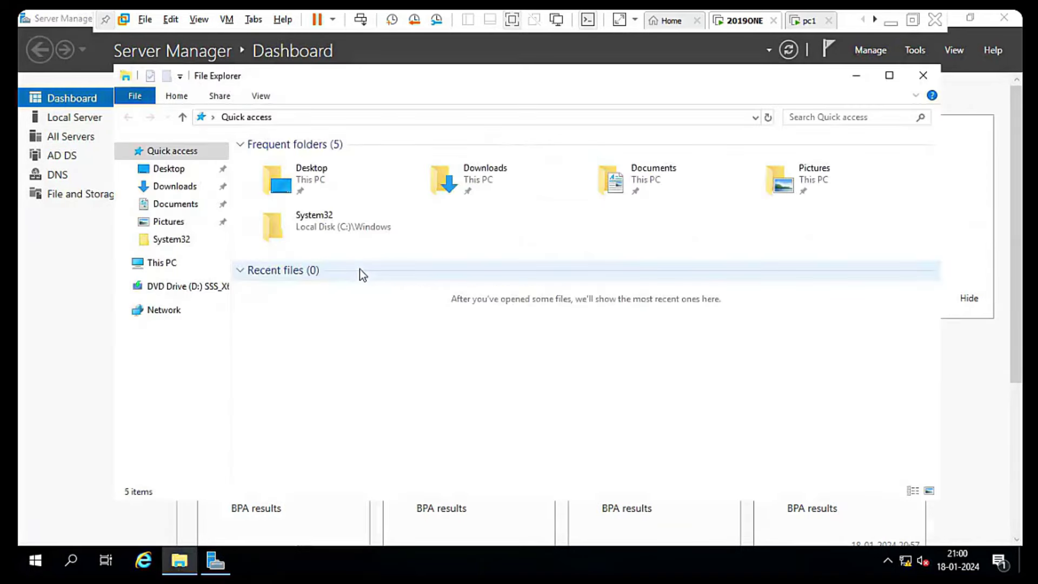
left_click(173, 264)
double_click(313, 333)
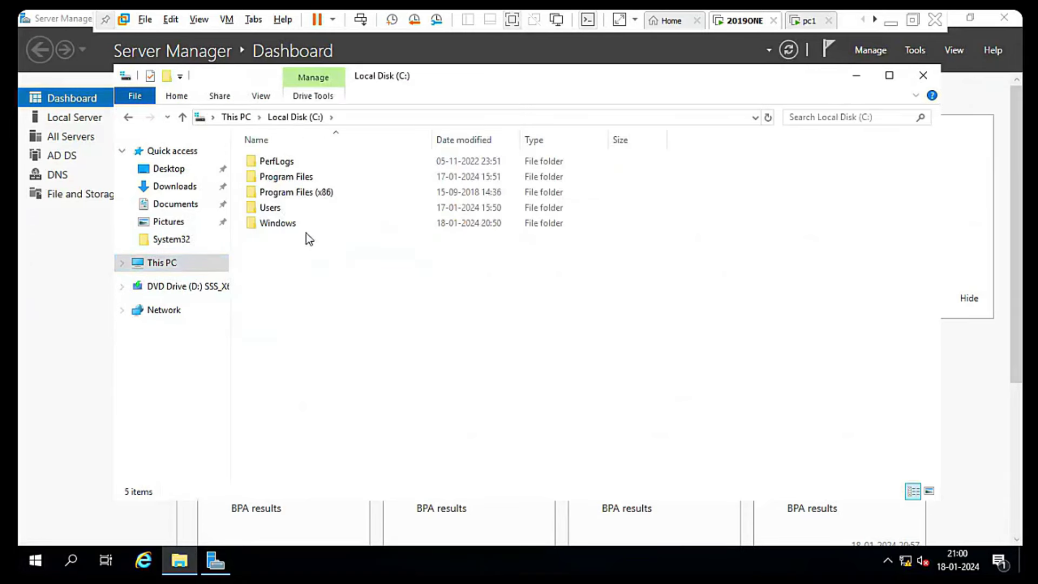
double_click(290, 223)
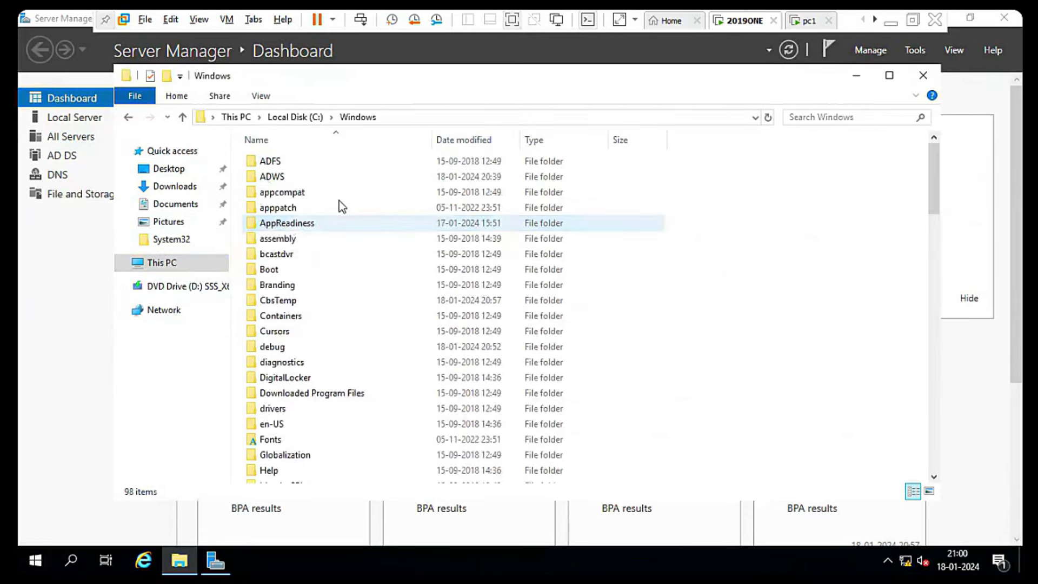
Step: Open the NTDS folder and reveal its full path C:\Windows\NTDS in the address bar
left_click(282, 227)
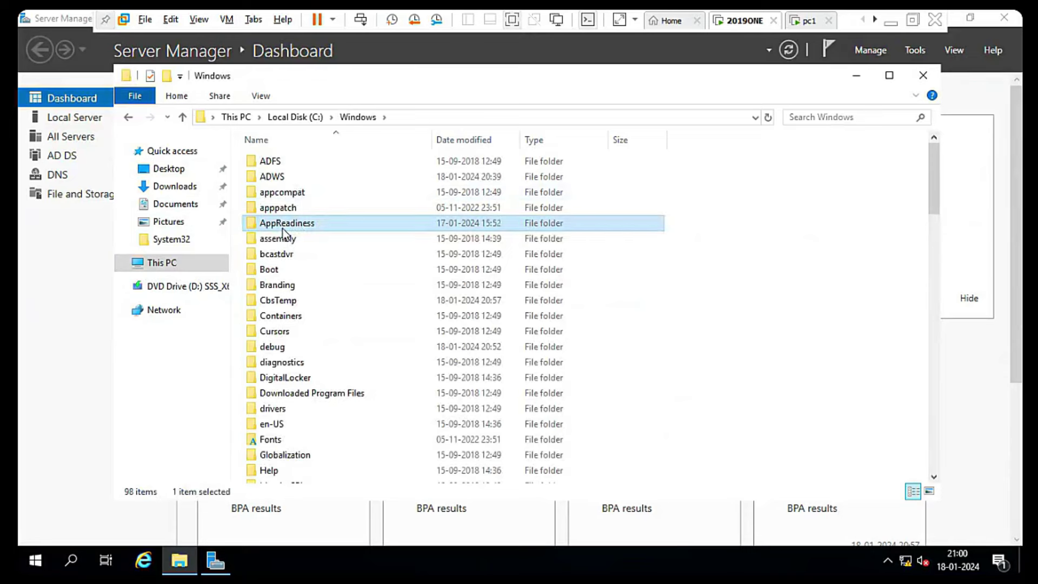
key("n")
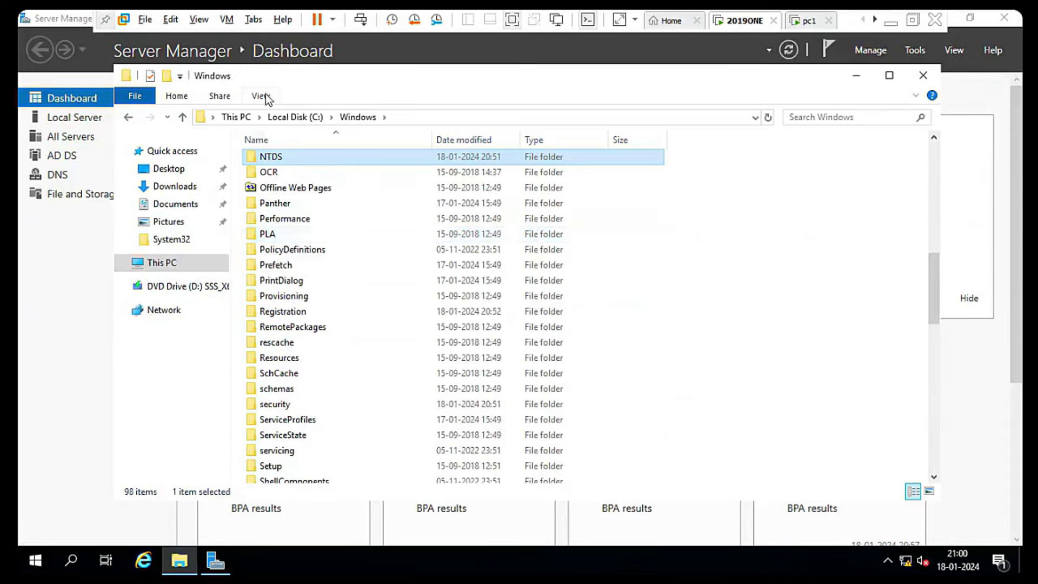
double_click(316, 158)
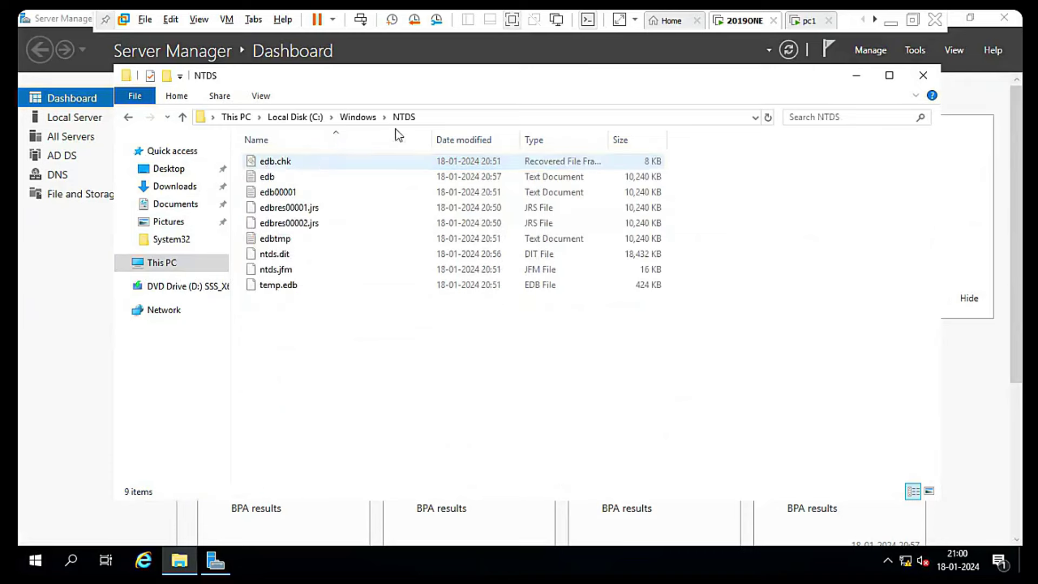
left_click(442, 118)
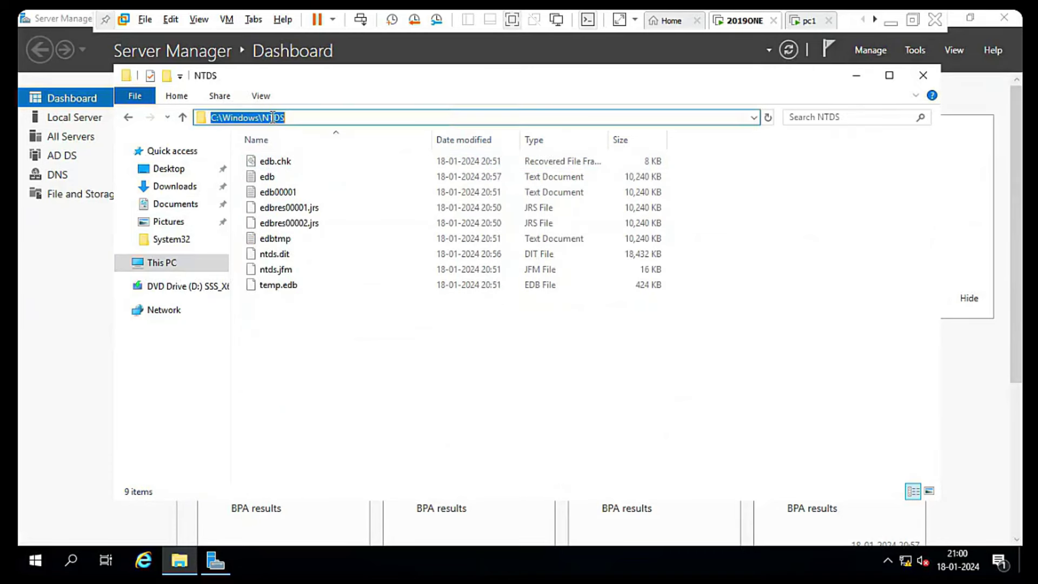
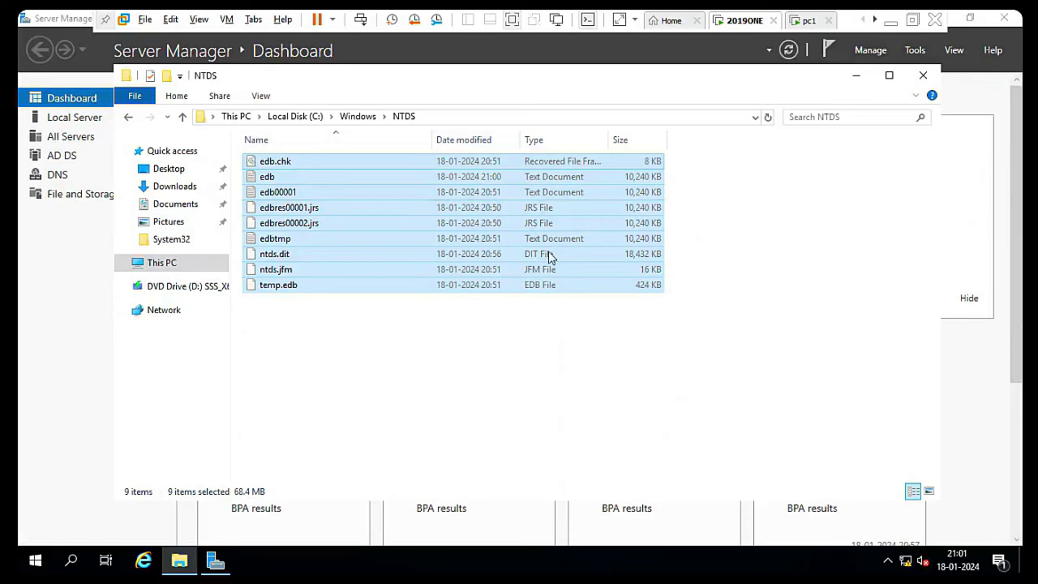
Step: Go up from NTDS to C:\Windows, open SYSVOL to view its path, then close Explorer
left_click(182, 117)
left_click(299, 199)
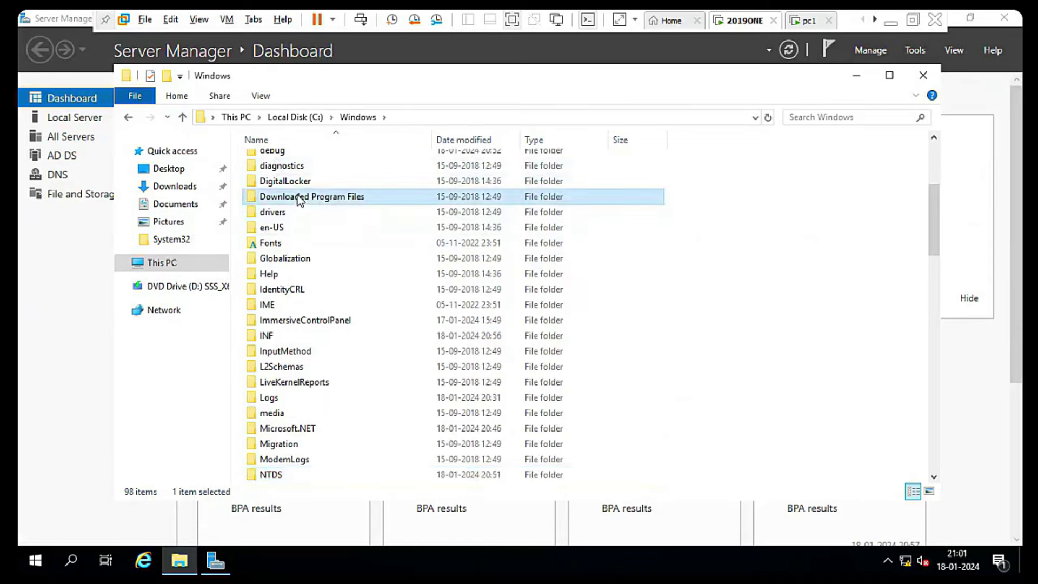
key("s")
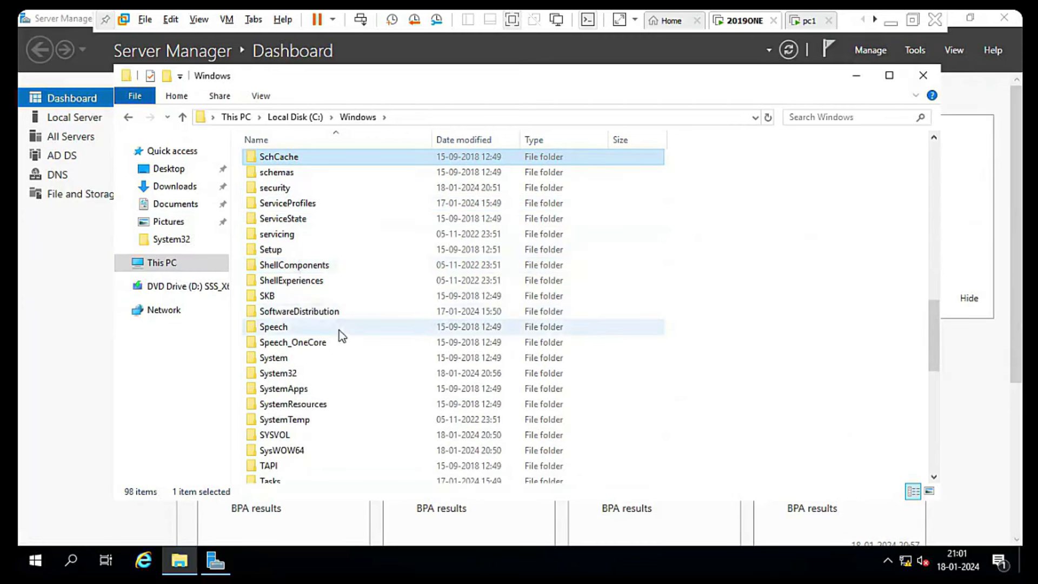
left_click(297, 437)
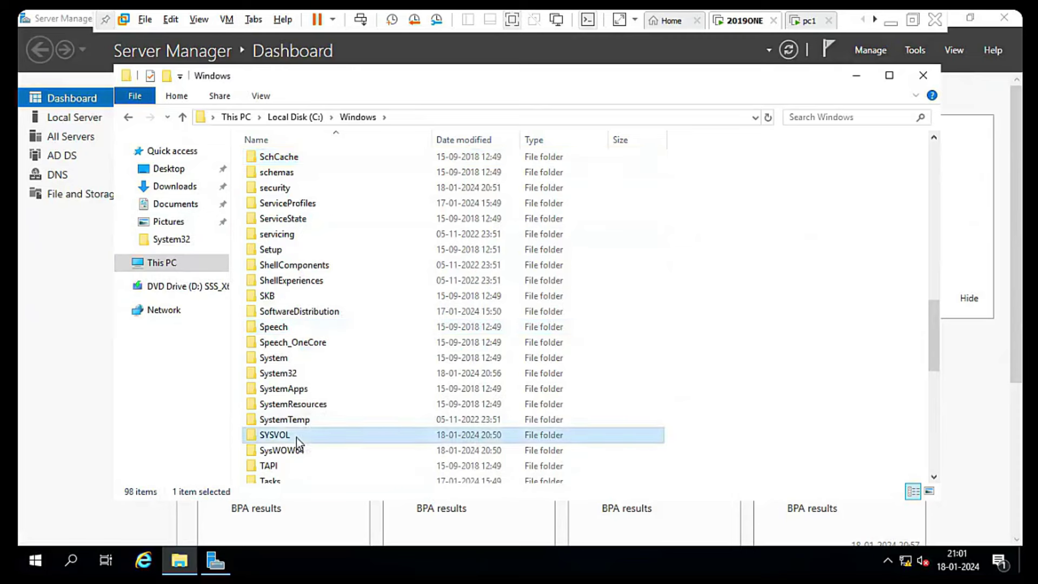
double_click(296, 437)
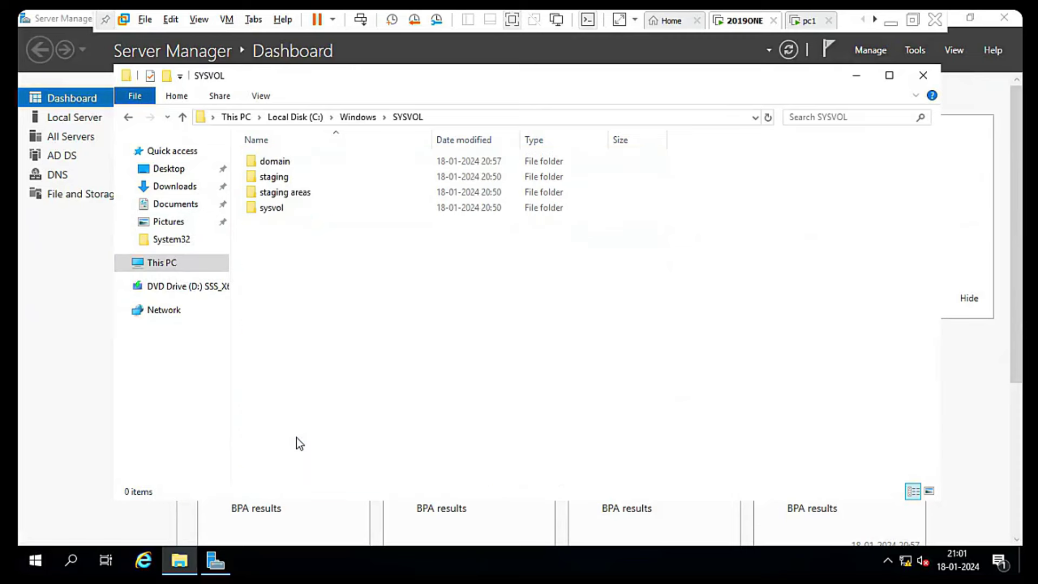
left_click(470, 117)
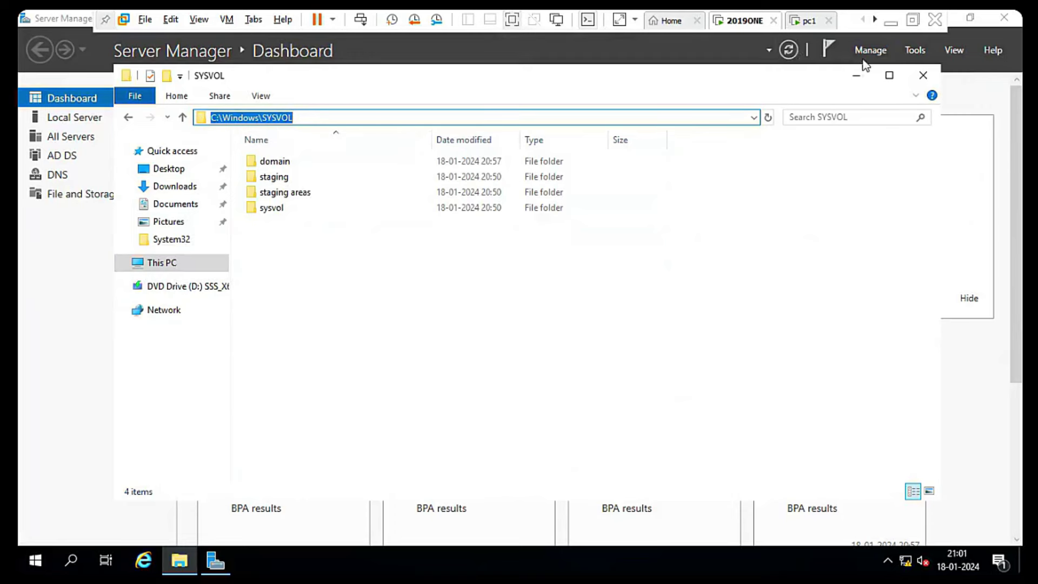
left_click(924, 76)
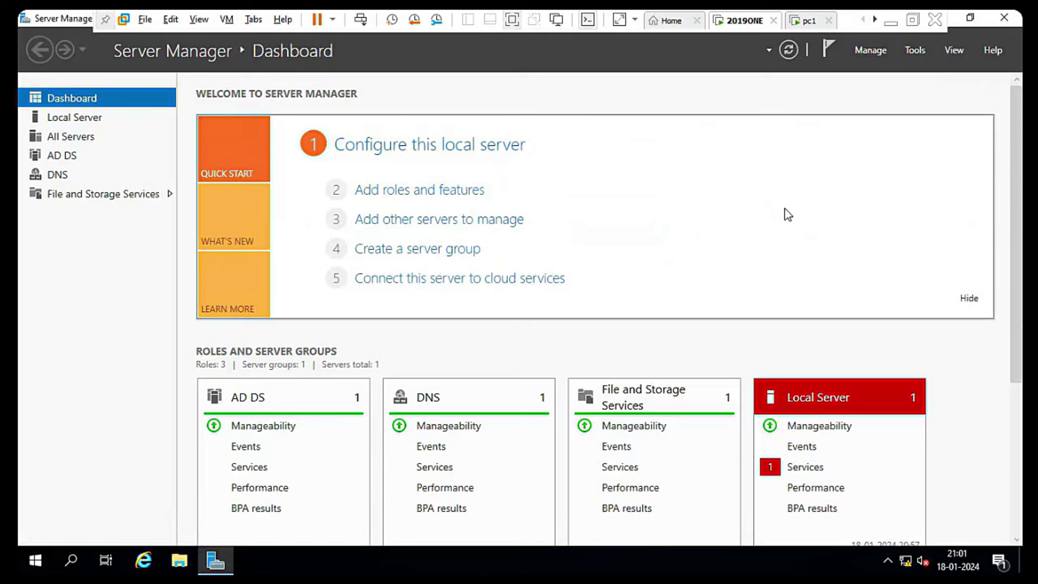
Step: Review Server Manager's Local Server and All Servers pages showing RootDC in ishaninfo.com, and open File Explorer
key("super+r")
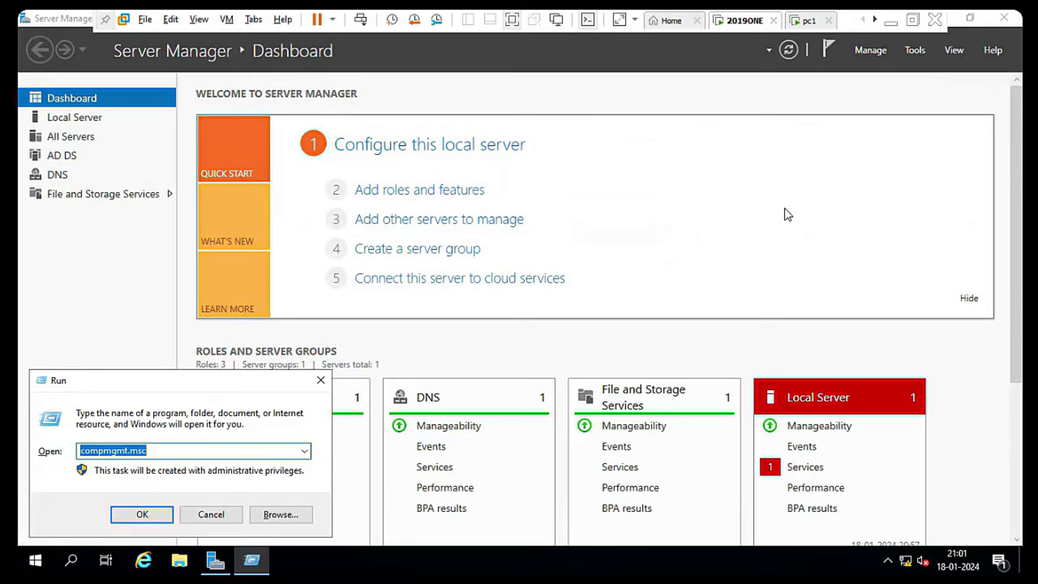
left_click(320, 381)
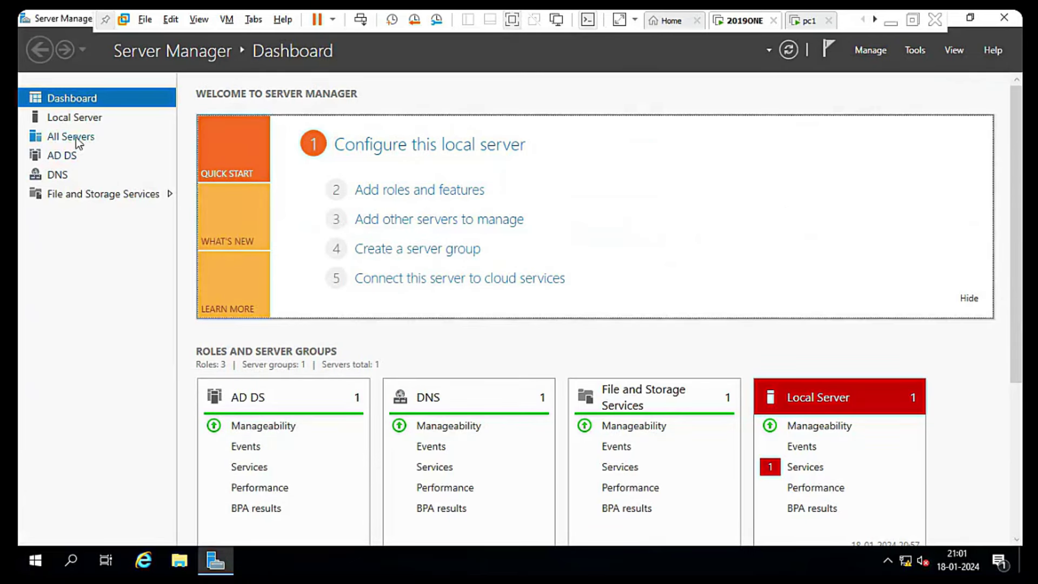
left_click(83, 120)
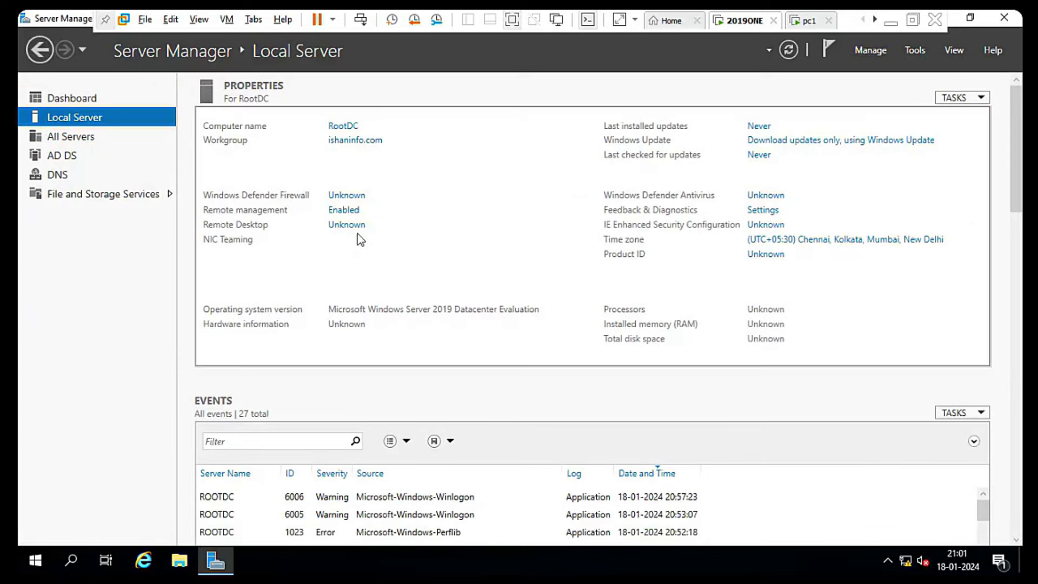
left_click(77, 138)
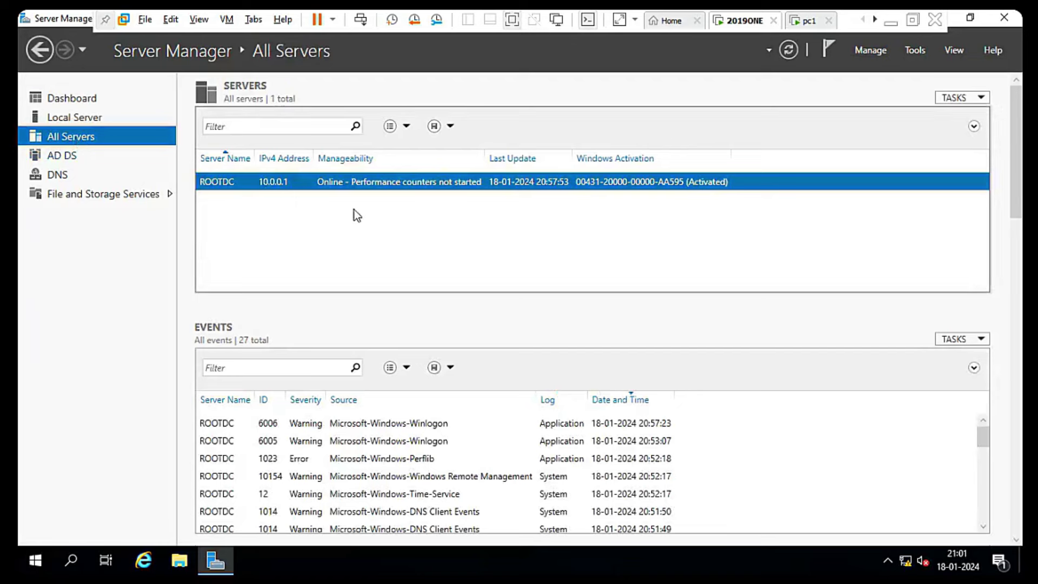
left_click(76, 117)
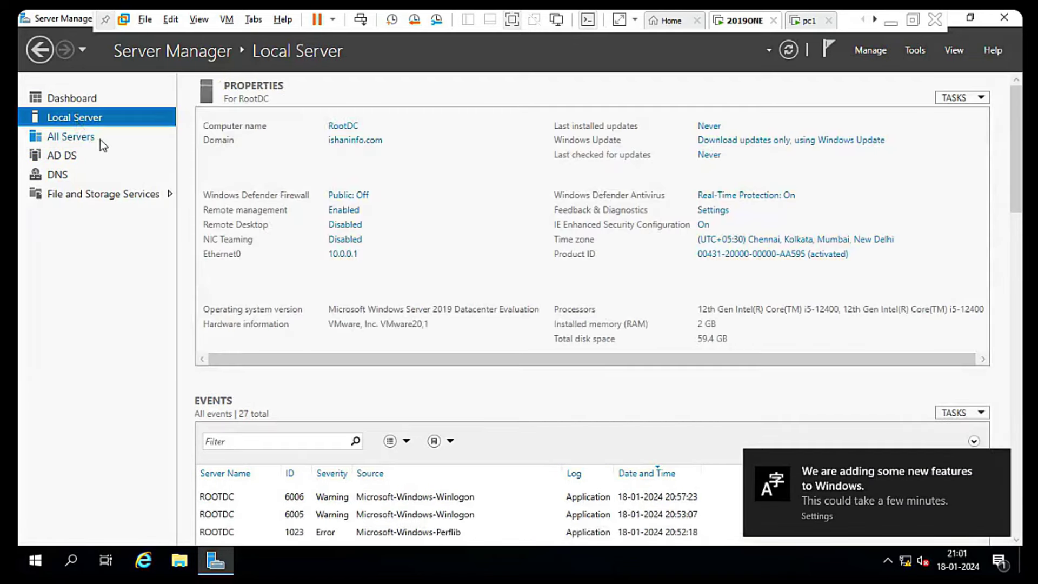
left_click(179, 561)
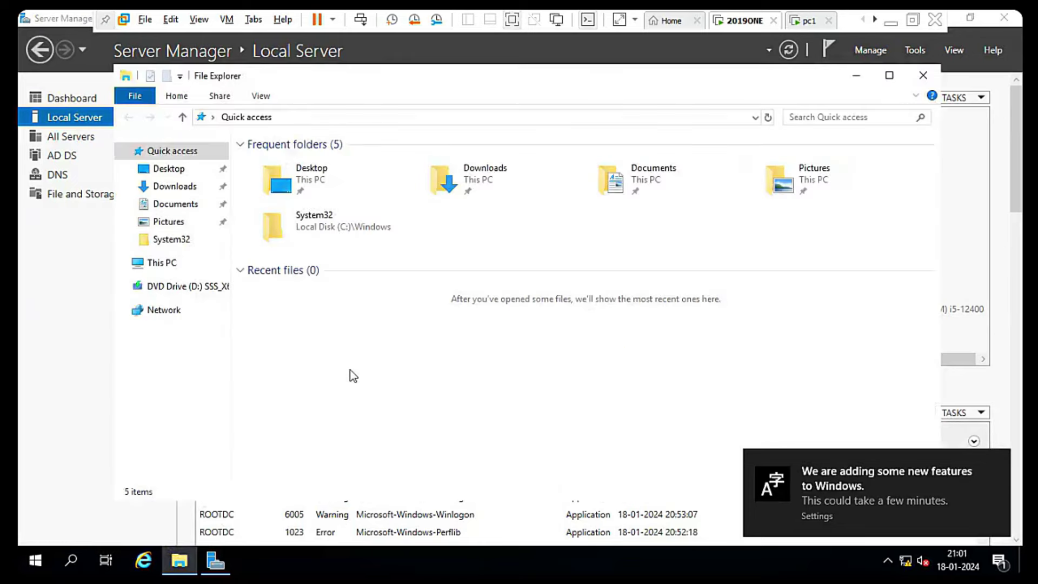
Step: View This PC's system properties confirming RootDC.ishaninfo.com, then close System and File Explorer
right_click(381, 310)
left_click(167, 262)
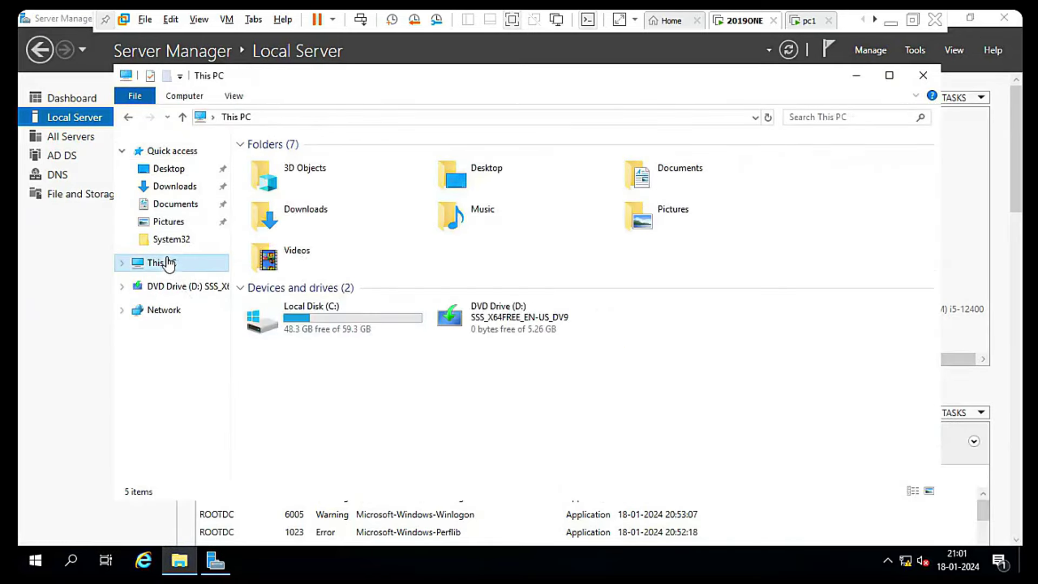
right_click(394, 378)
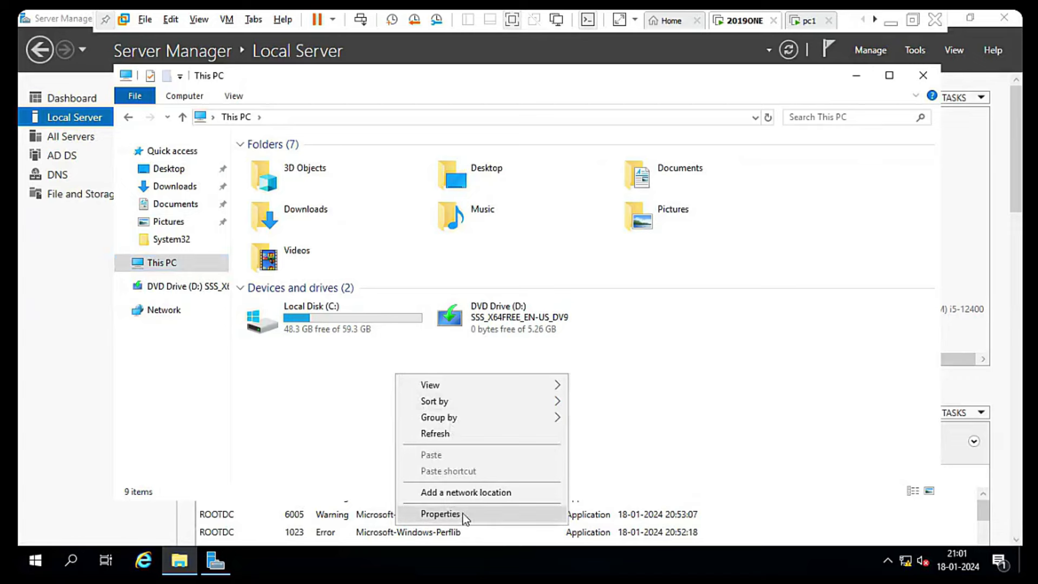
left_click(441, 514)
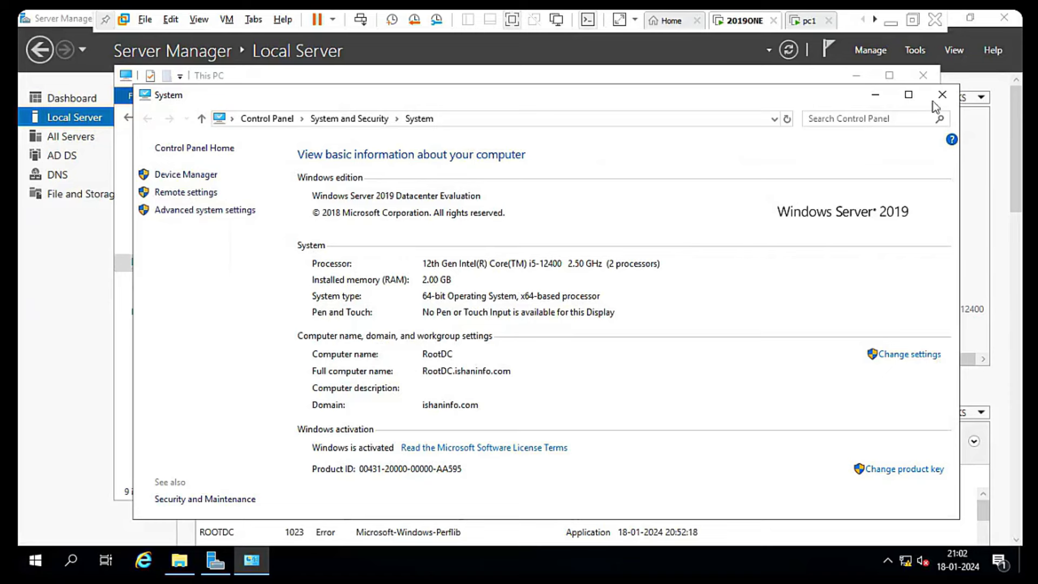
left_click(953, 96)
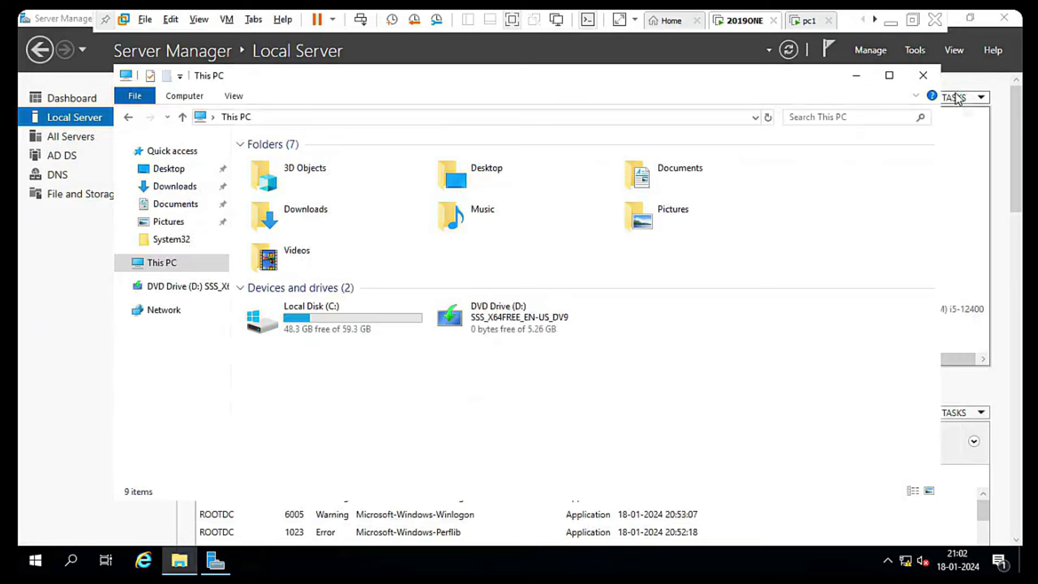
left_click(923, 75)
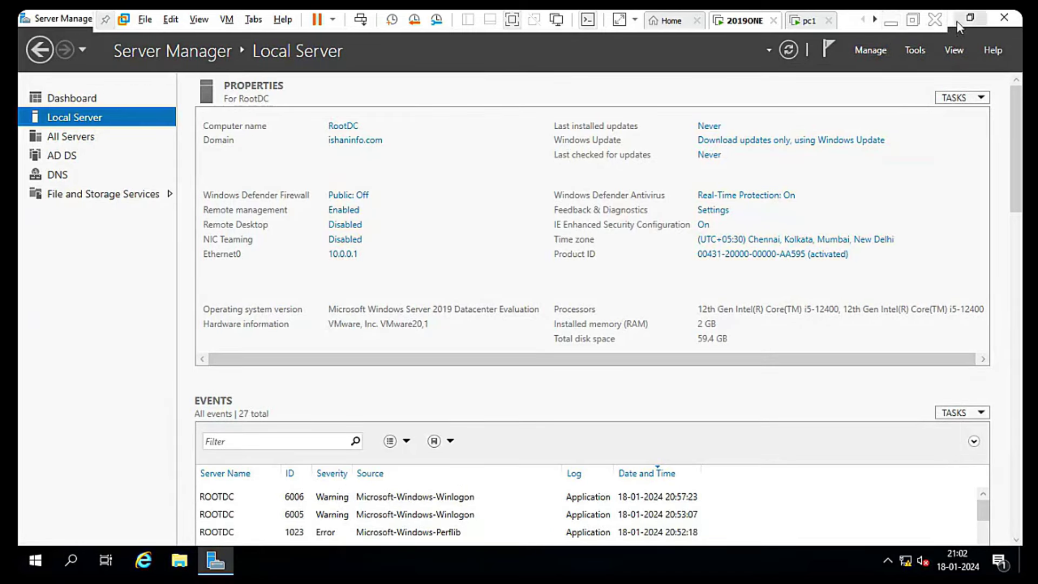
Step: Minimize the VM, bring up the network diagram whiteboard, and erase learning.com from the blue oval
left_click(892, 21)
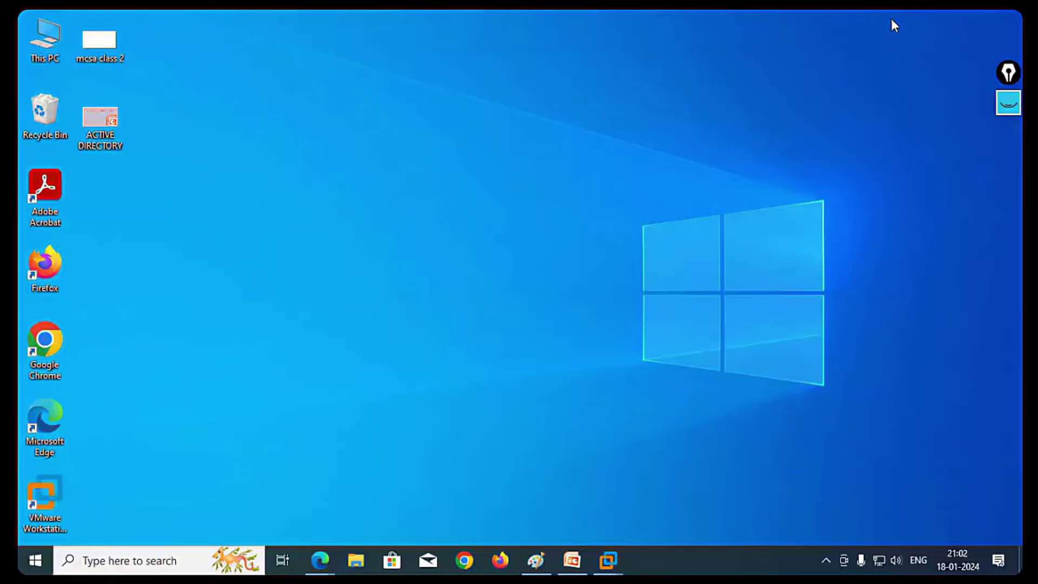
left_click(1007, 104)
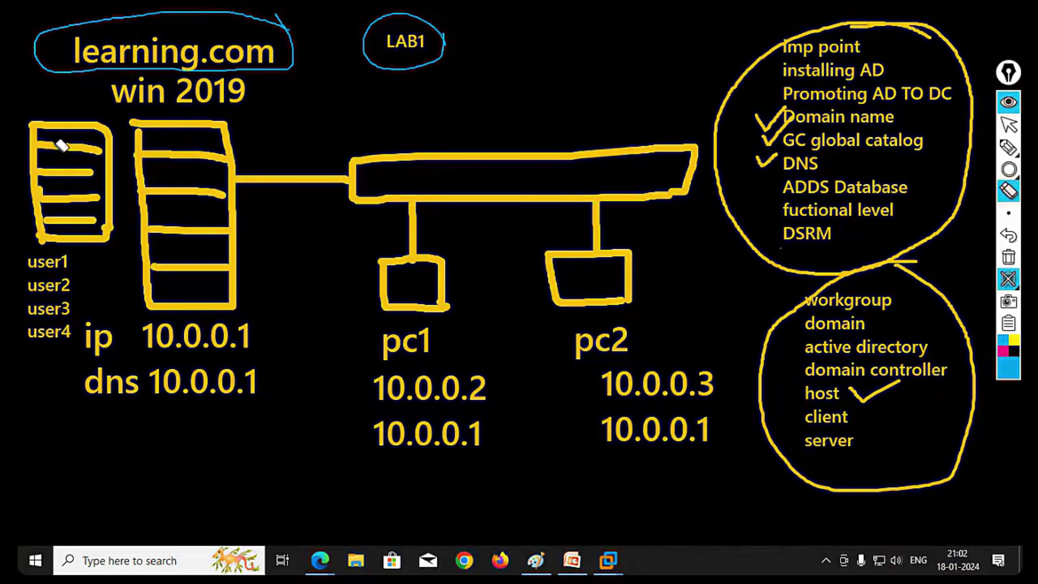
left_click(1009, 170)
left_click(101, 61)
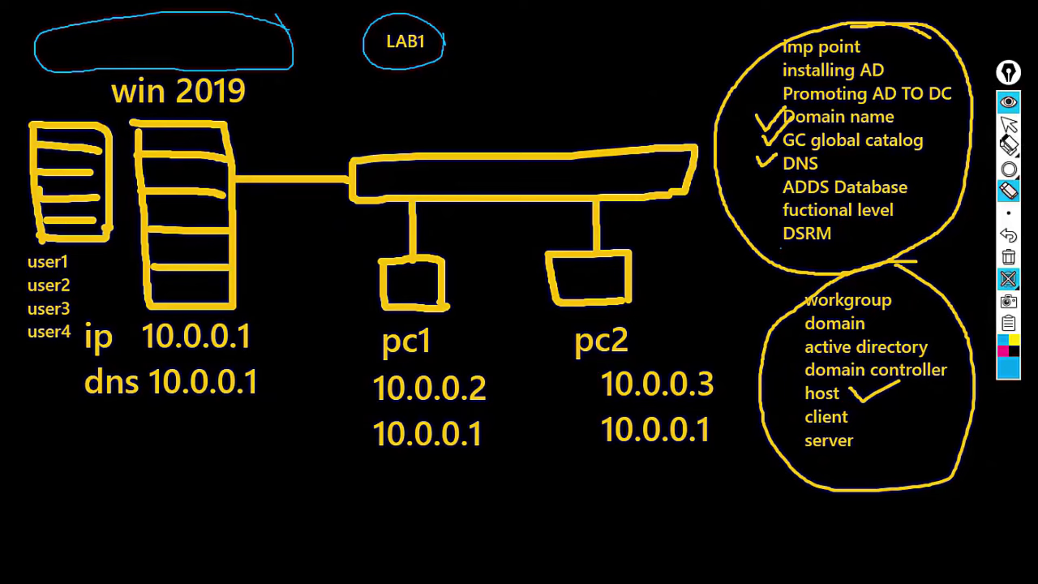
Step: Add a text box in the blue oval and start typing 'ISHAN'
left_click(1009, 146)
left_click(63, 50)
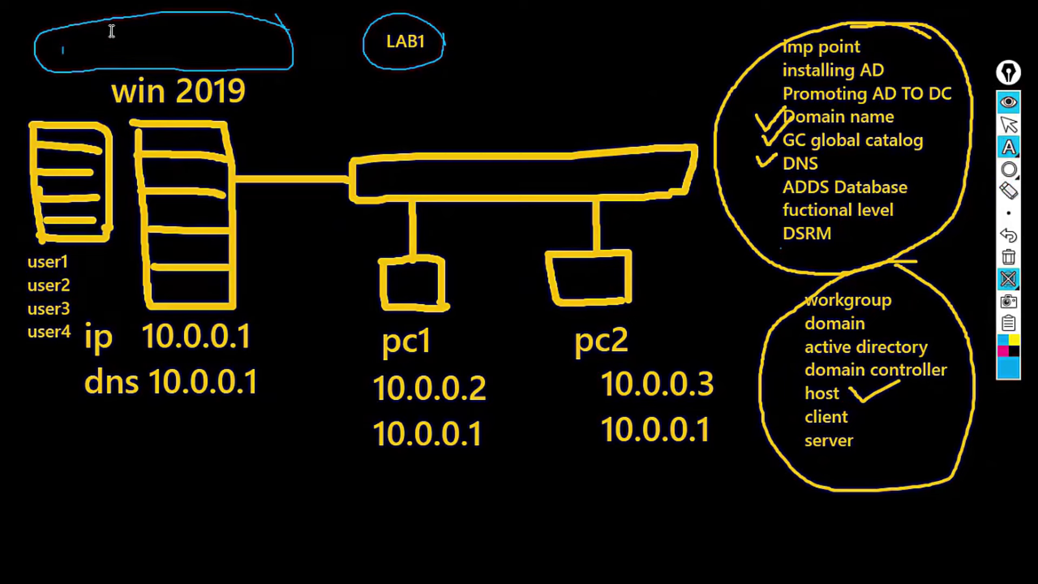
type("ISHAN")
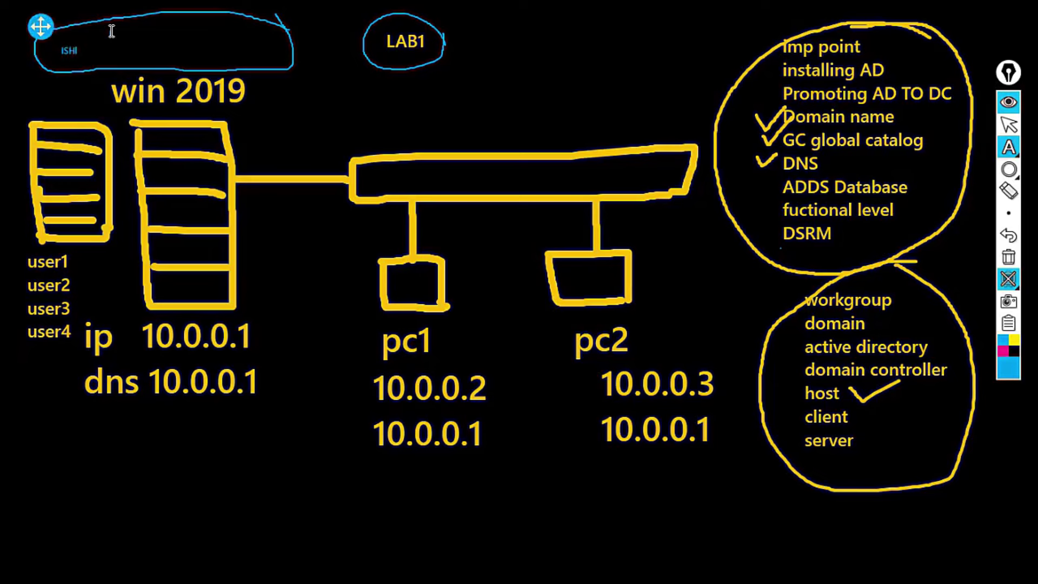
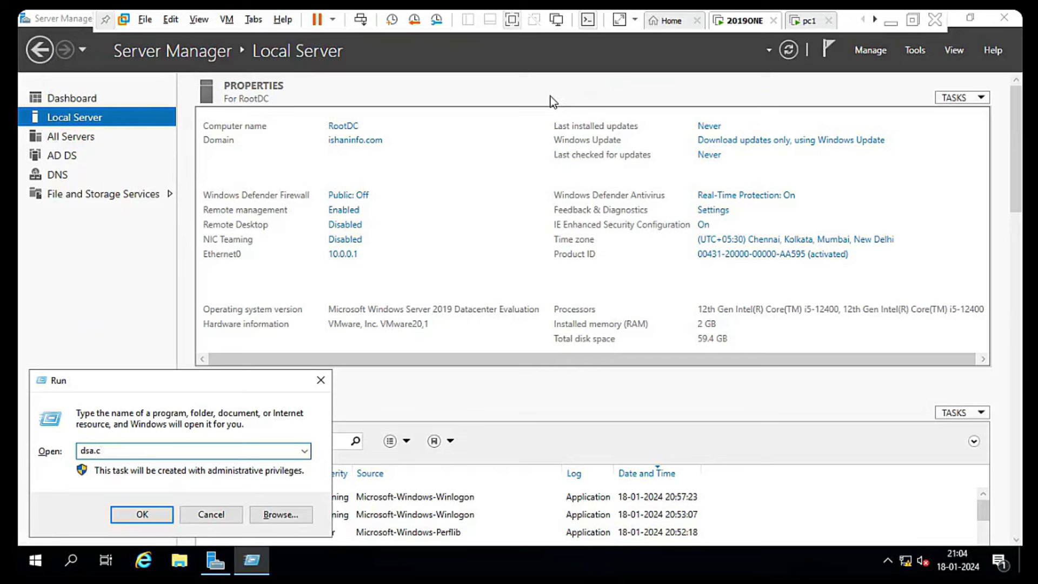
Step: Open Active Directory Users and Computers with dsa.msc after the dsa.cpl attempt fails
type("cpl")
key("Return")
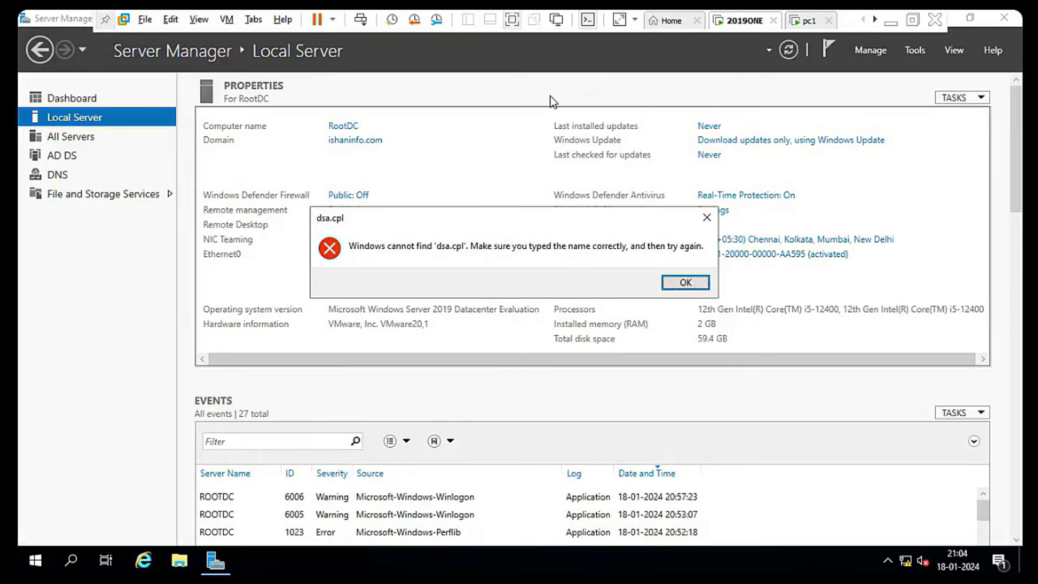
key("Return")
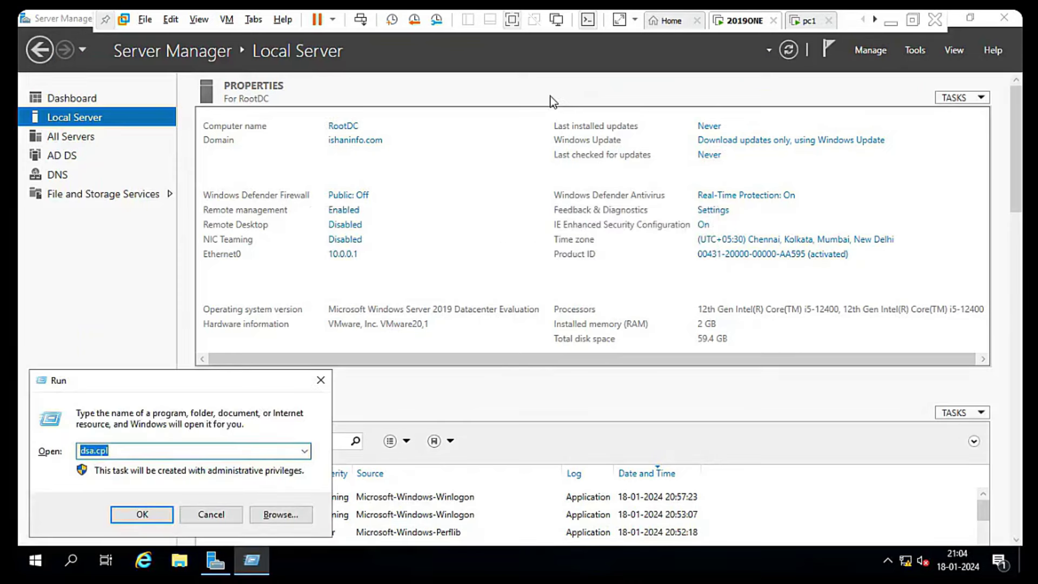
type("dsa.msc")
key("Return")
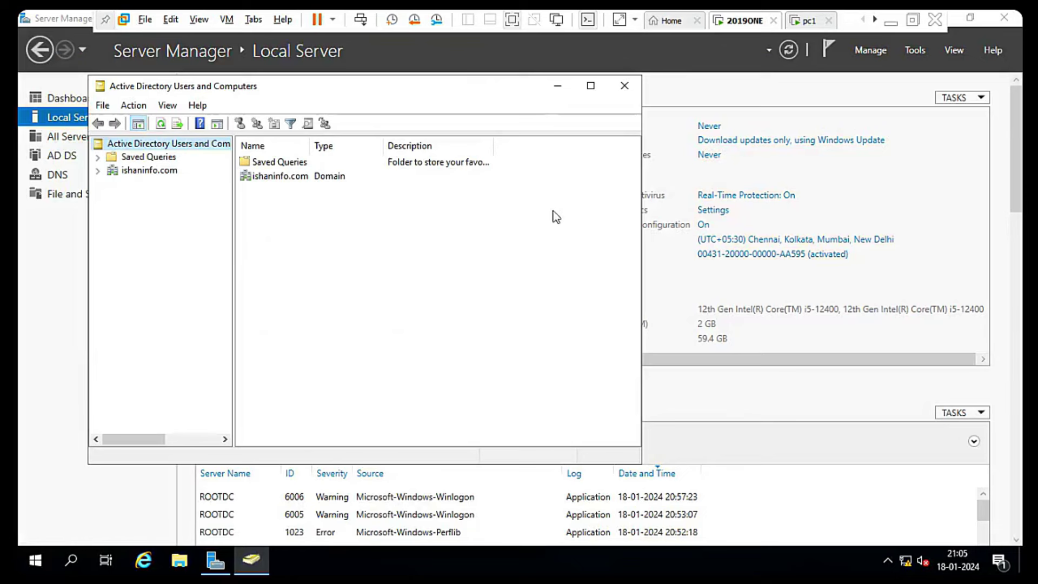
Step: Browse ishaninfo.com to see ROOTDC under Domain Controllers and the empty Computers container, then switch to pc1
left_click(98, 172)
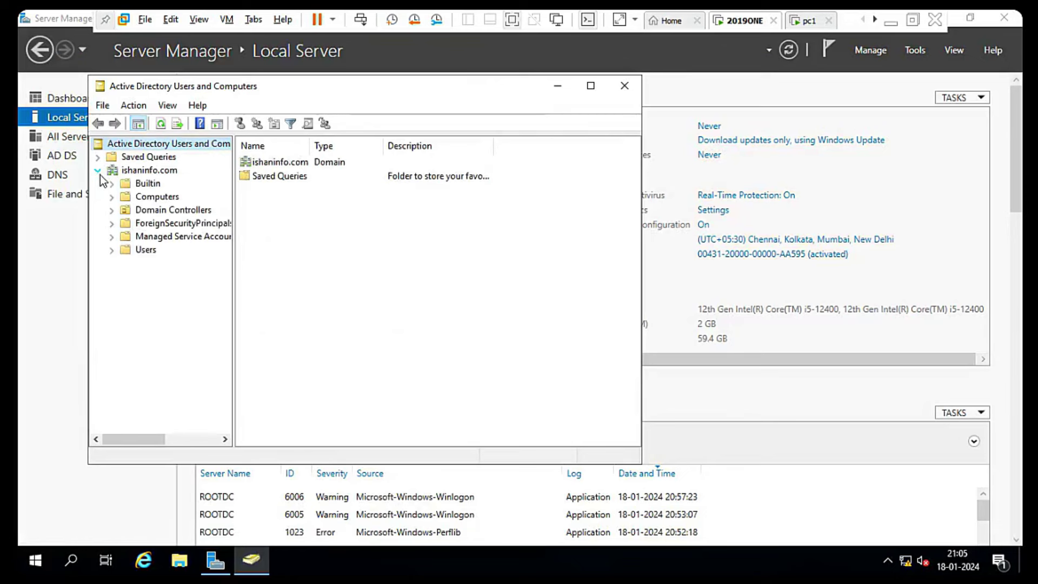
left_click(140, 173)
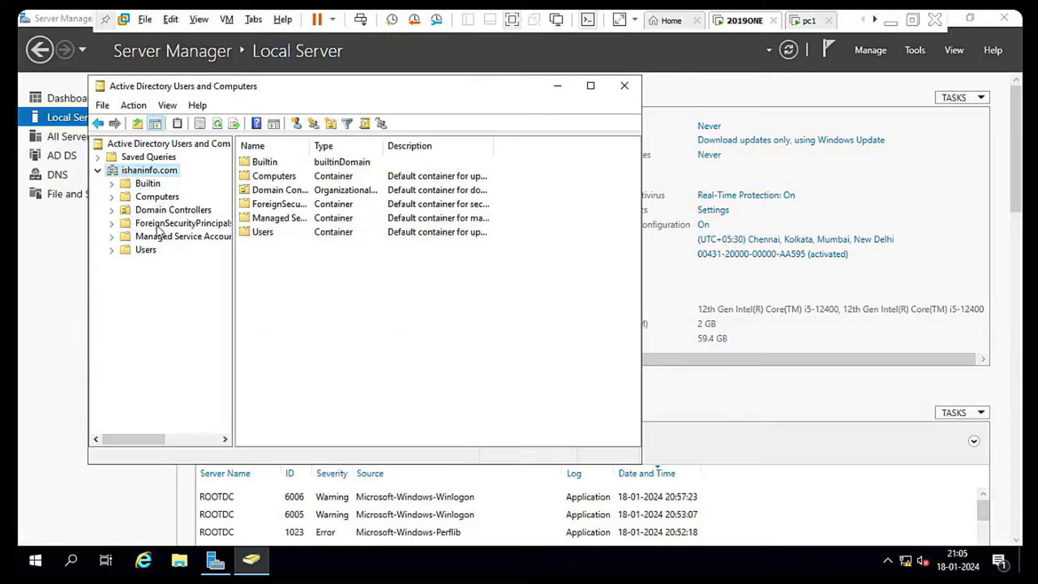
left_click(153, 211)
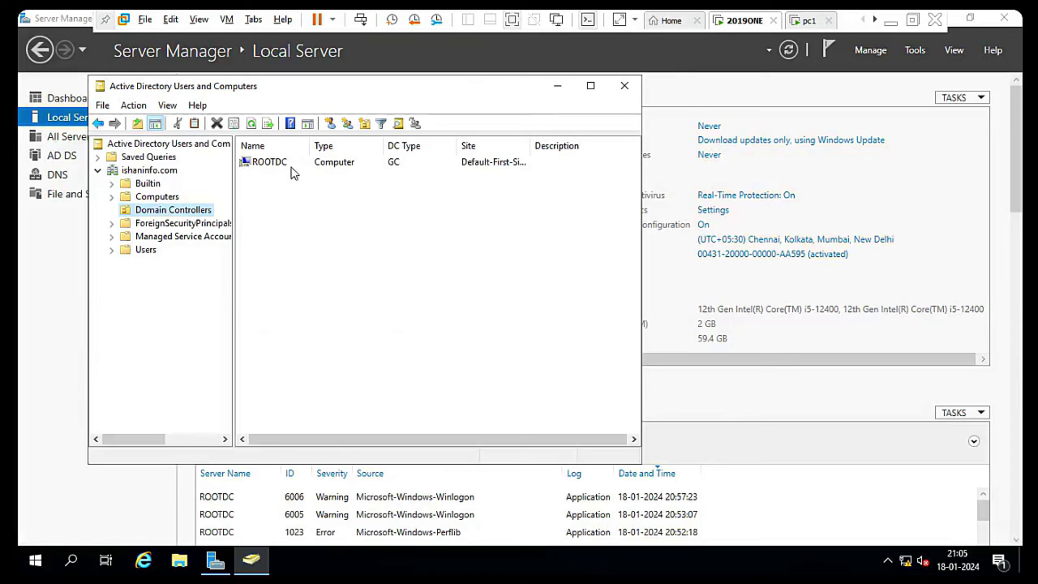
left_click_drag(312, 139, 391, 139)
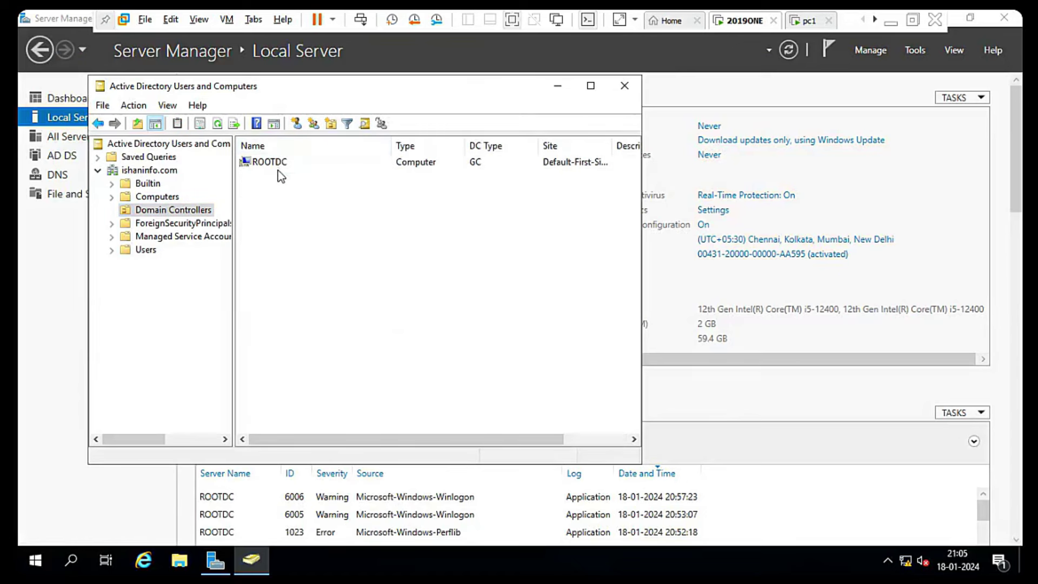
left_click(278, 168)
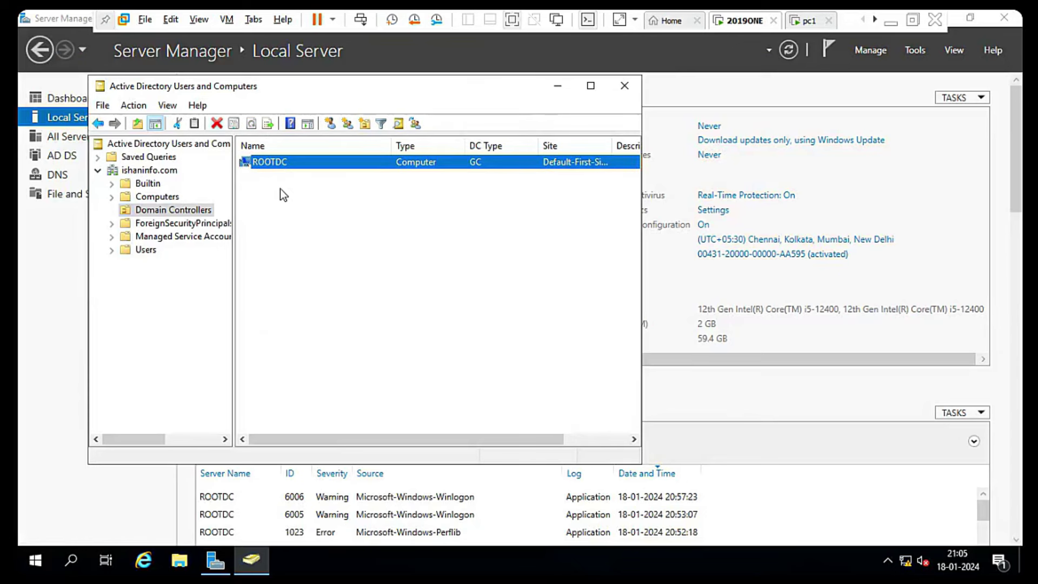
left_click(280, 189)
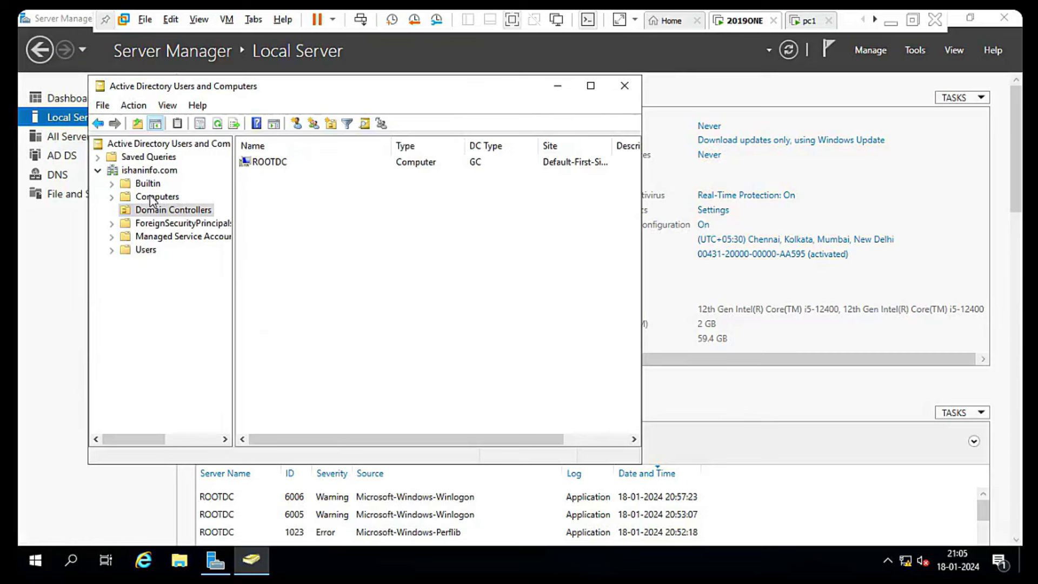
left_click(152, 199)
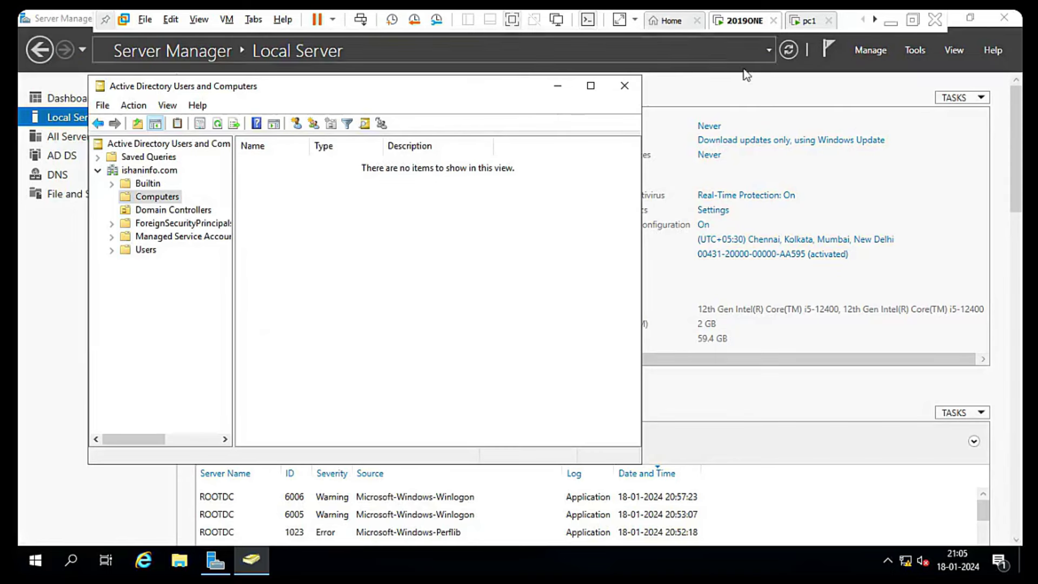
left_click(810, 25)
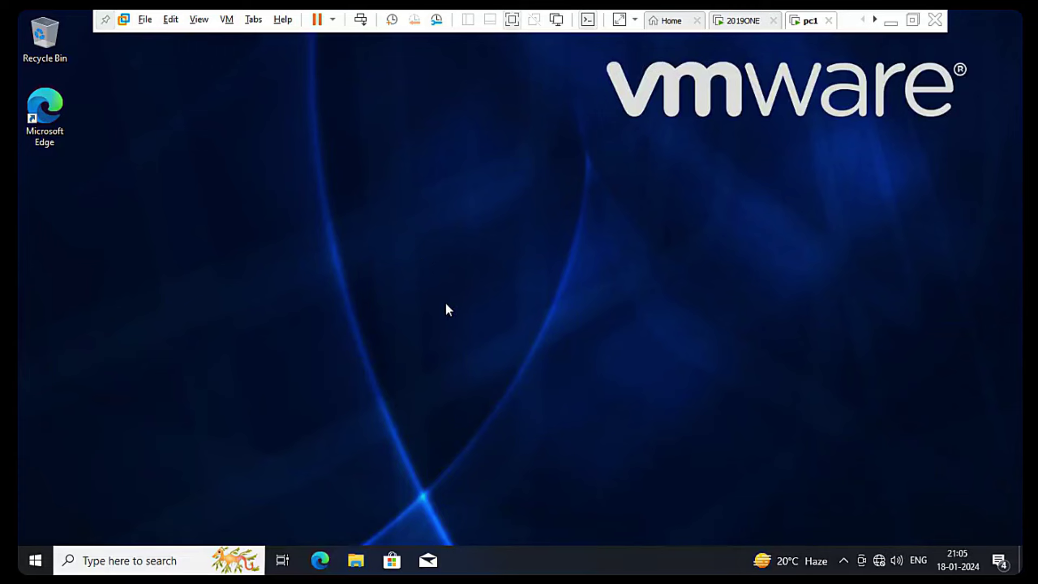
Step: Ping 10.0.0.1 from pc1's Command Prompt, get replies, then close the console
key("super+r")
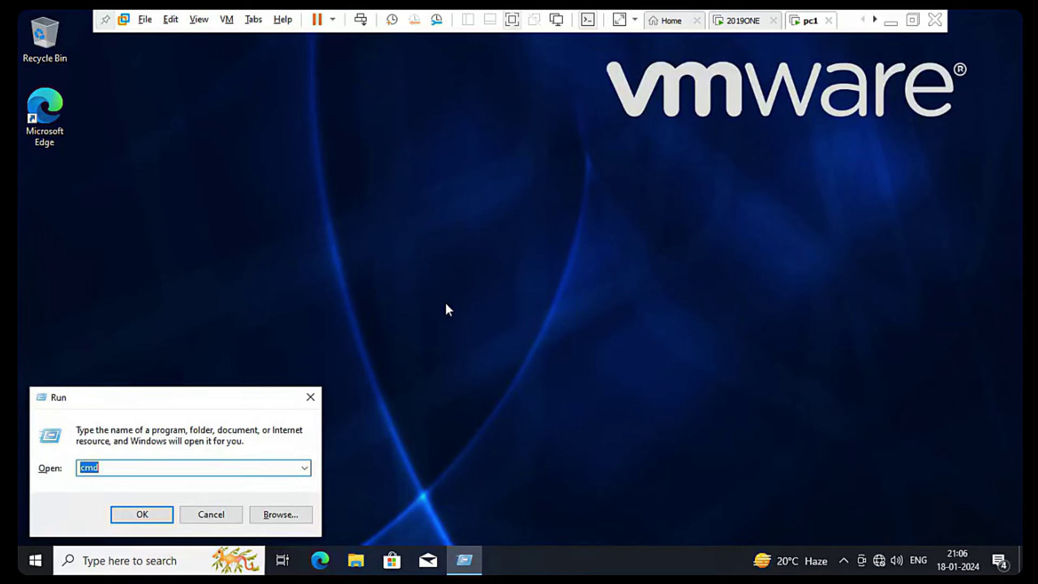
type("cmd")
key("Return")
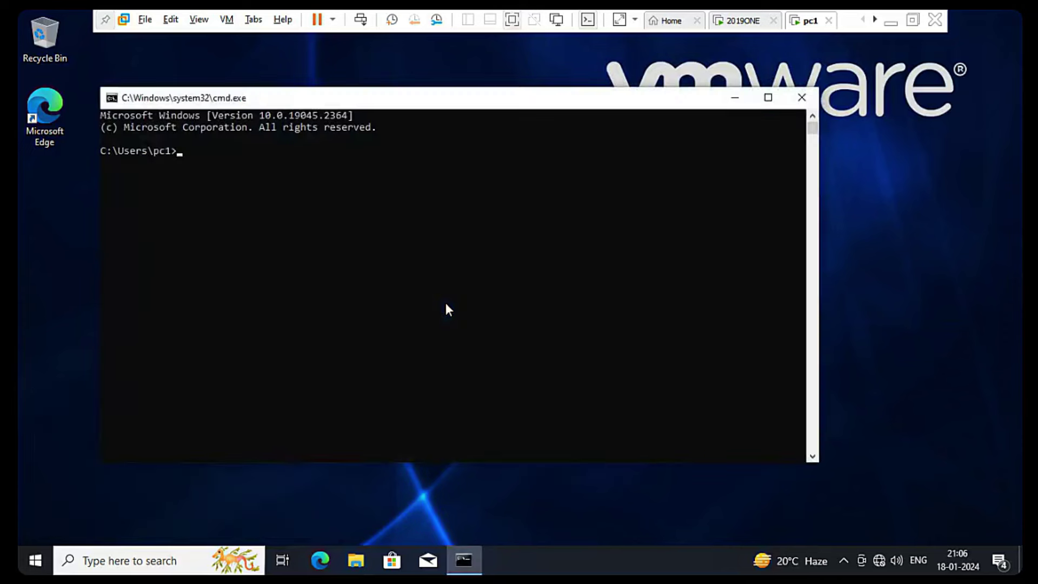
type("ping 10.0.0.1")
key("Return")
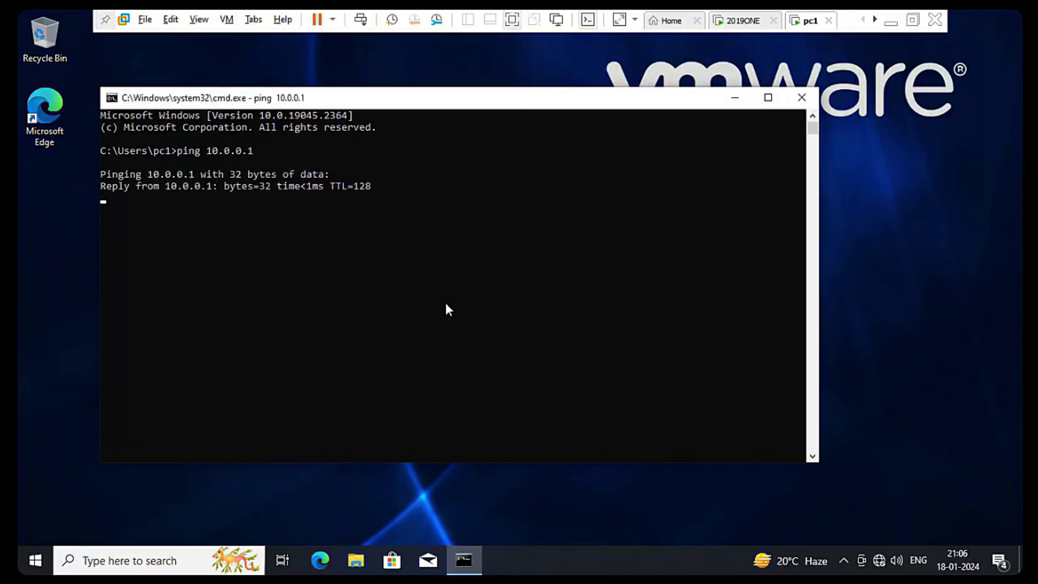
left_click(802, 98)
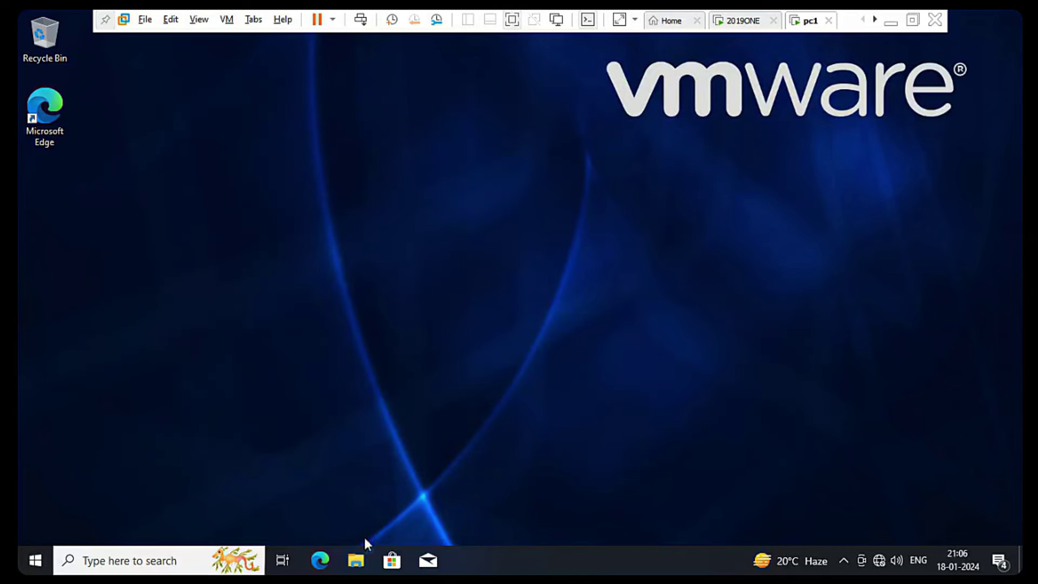
Step: Reach pc1's Computer Name/Domain Changes dialog via This PC properties and System Properties
left_click(356, 560)
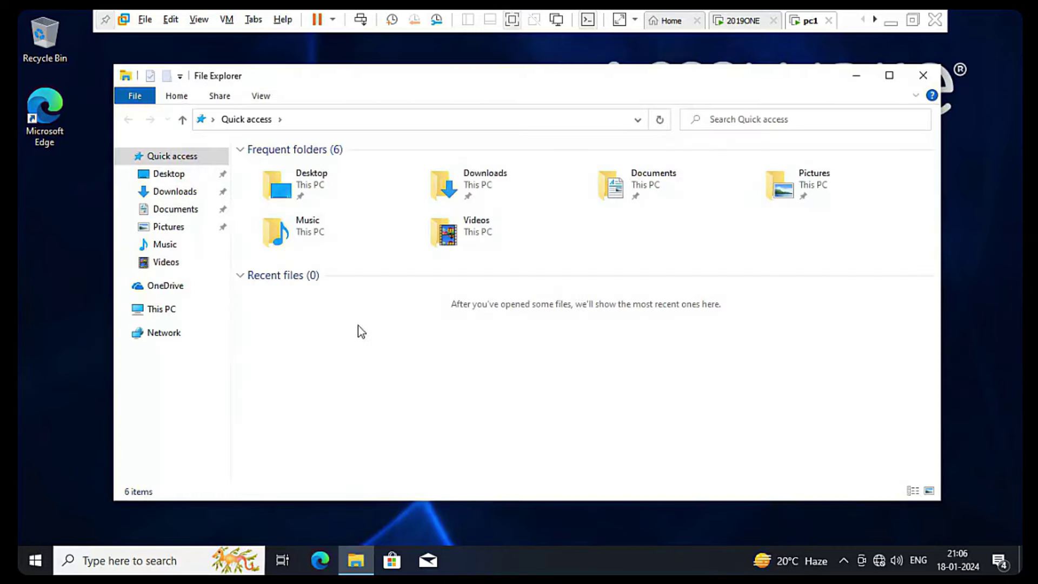
left_click(167, 310)
right_click(364, 381)
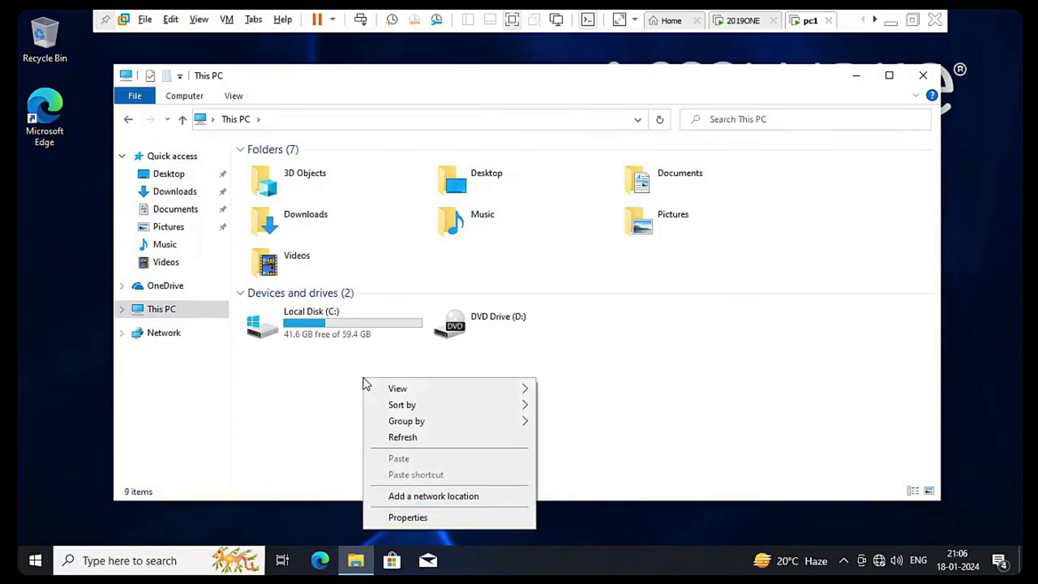
left_click(426, 516)
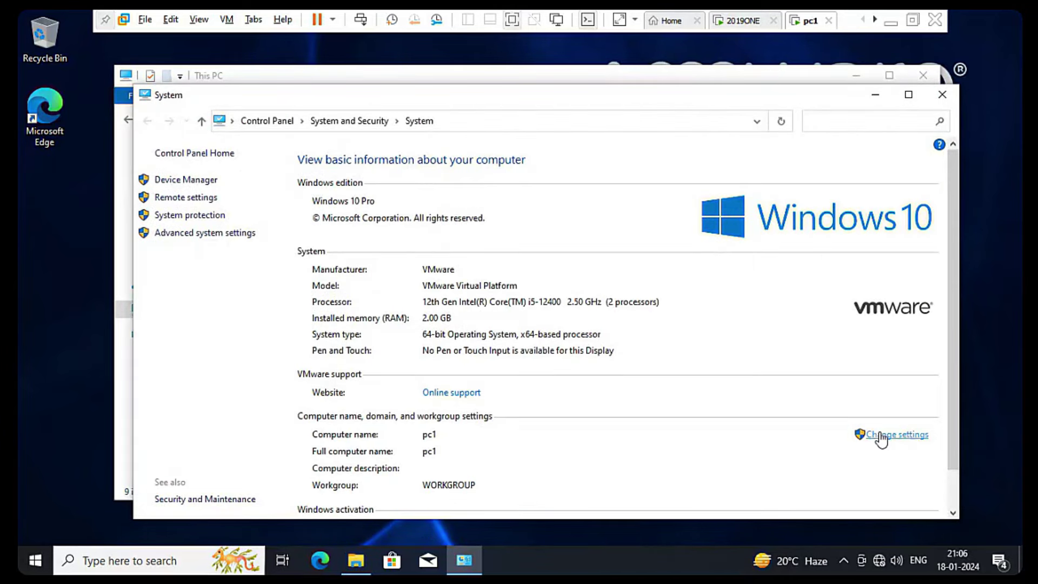
left_click(882, 435)
left_click(362, 326)
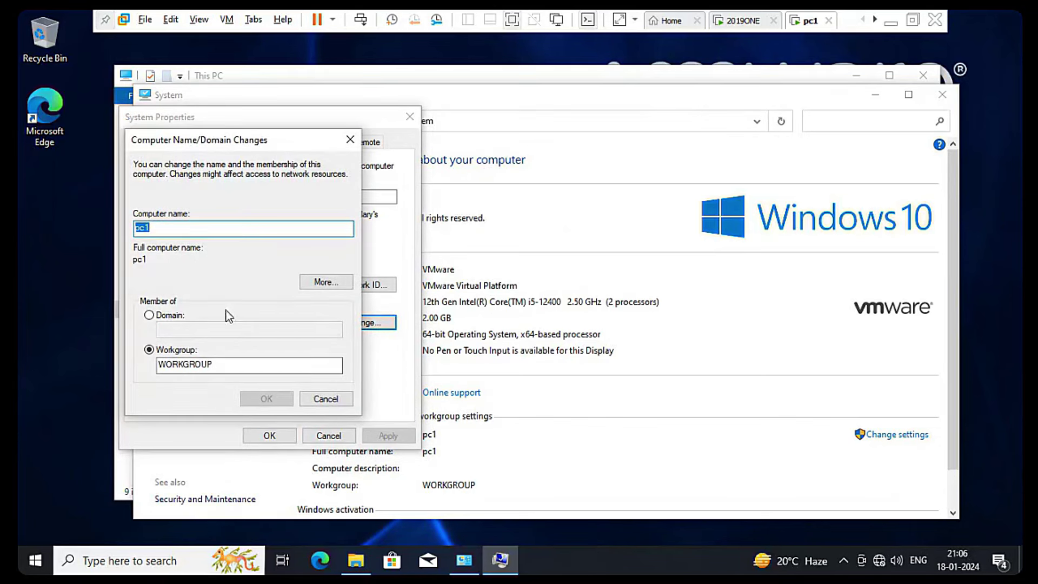
Step: Make pc1 a member of domain ishaninfo.com and submit to get the credentials prompt
left_click(148, 315)
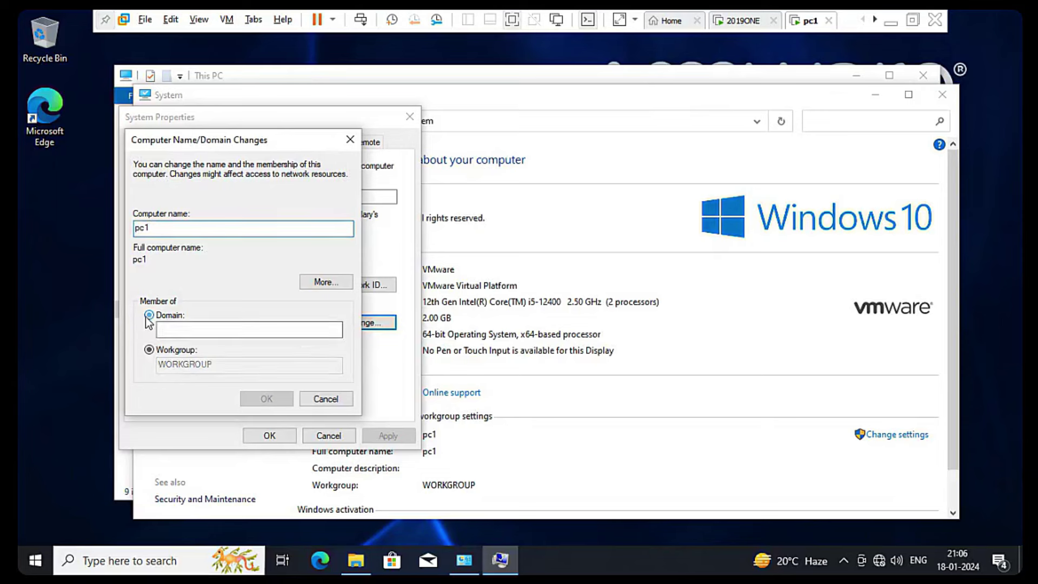
left_click(179, 330)
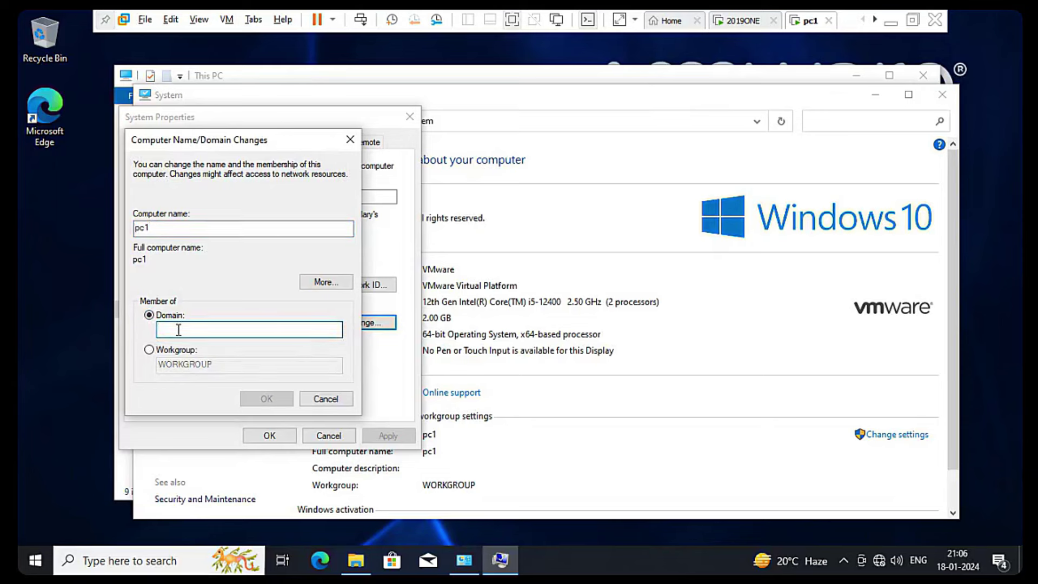
type("l")
type("shan")
type("info")
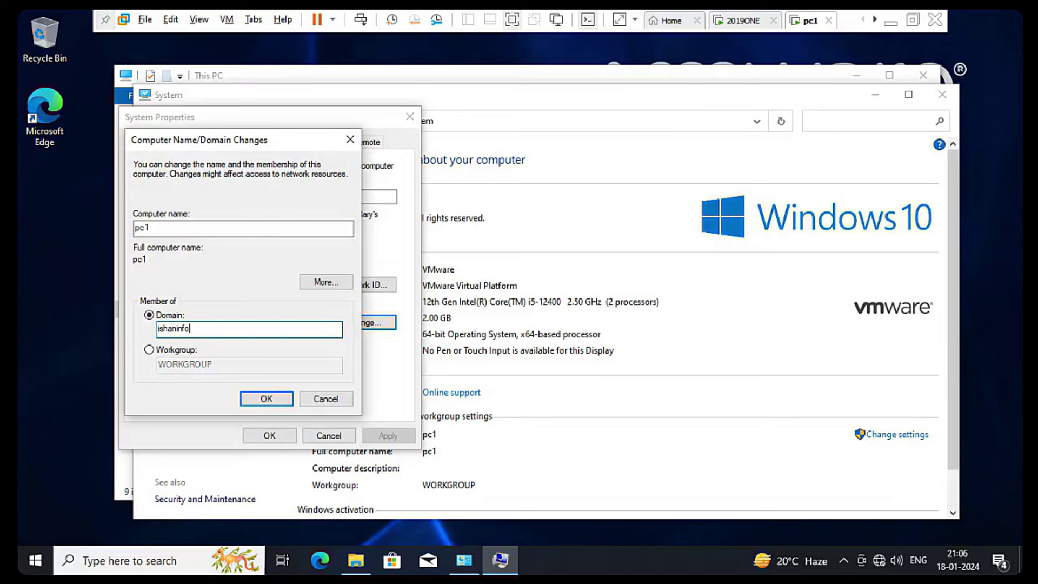
type("com")
key("BackSpace")
key("BackSpace")
key("BackSpace")
key("BackSpace")
type("o.com")
left_click(265, 402)
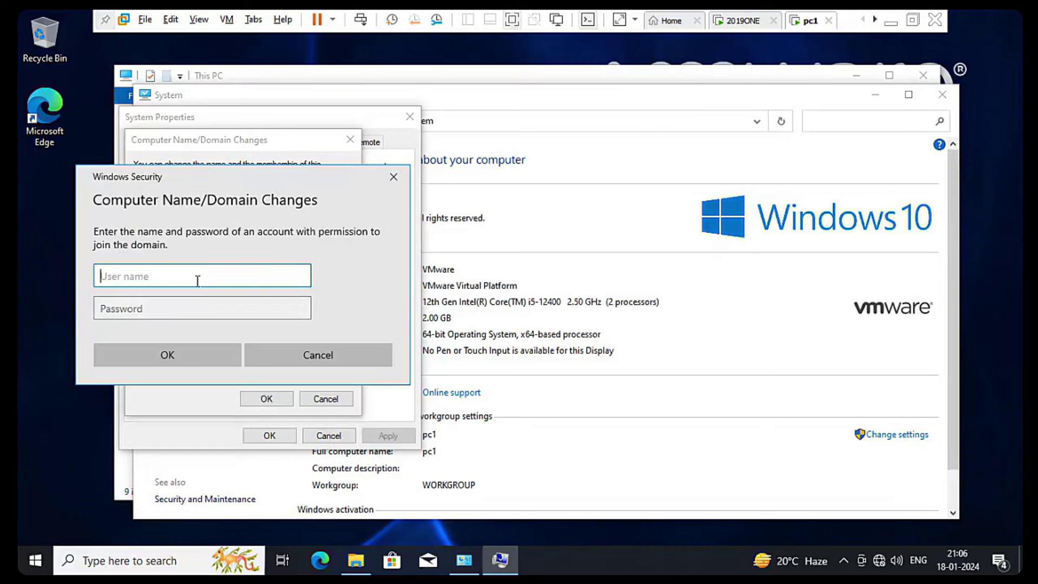
Step: Enter the domain administrator account name and password and submit them
left_click(200, 305)
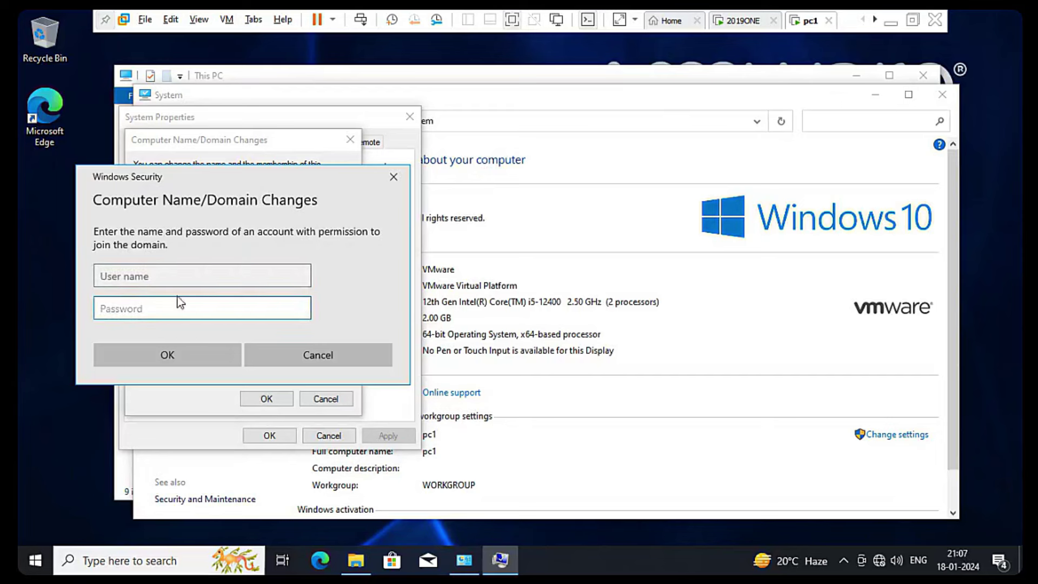
left_click(176, 277)
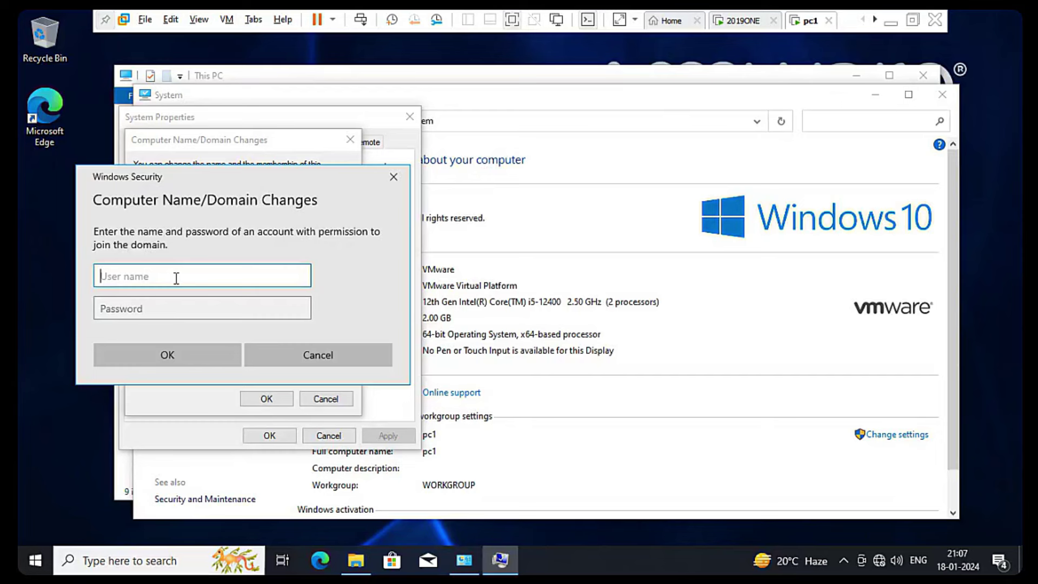
type("administrator@")
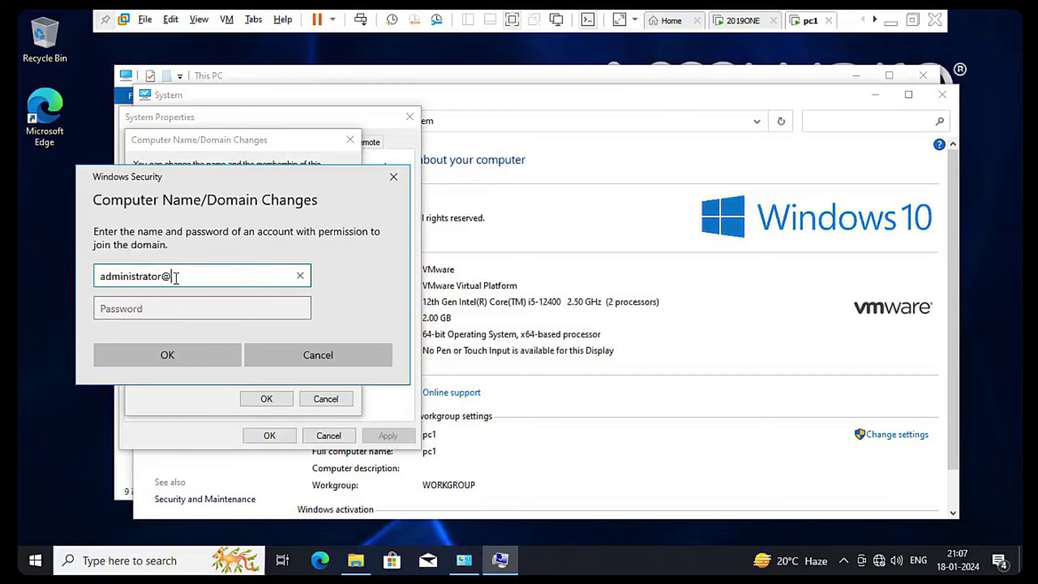
type("itshaninfo.com")
key("Tab")
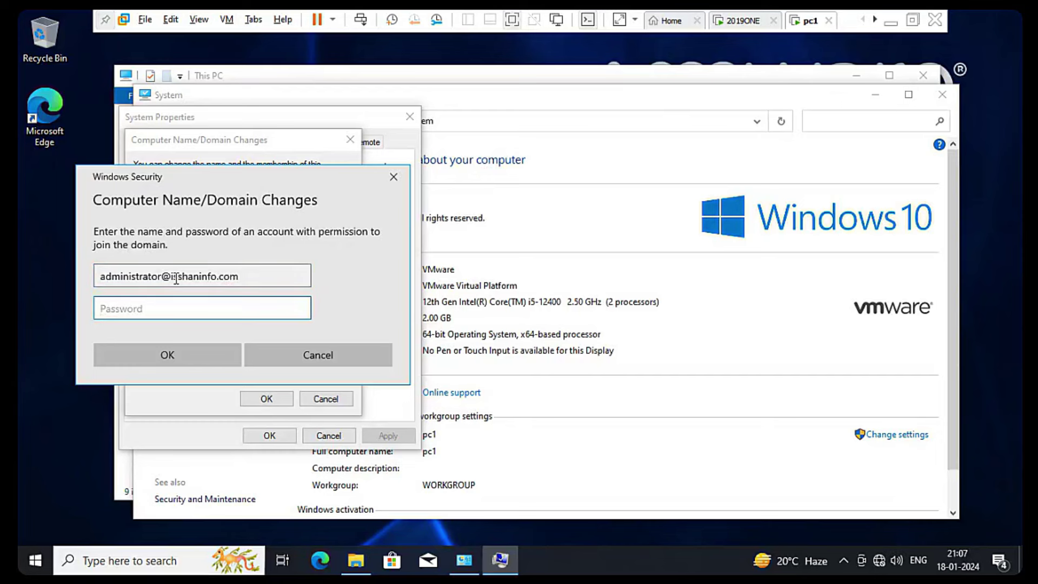
type("P")
key("BackSpace")
key("Return")
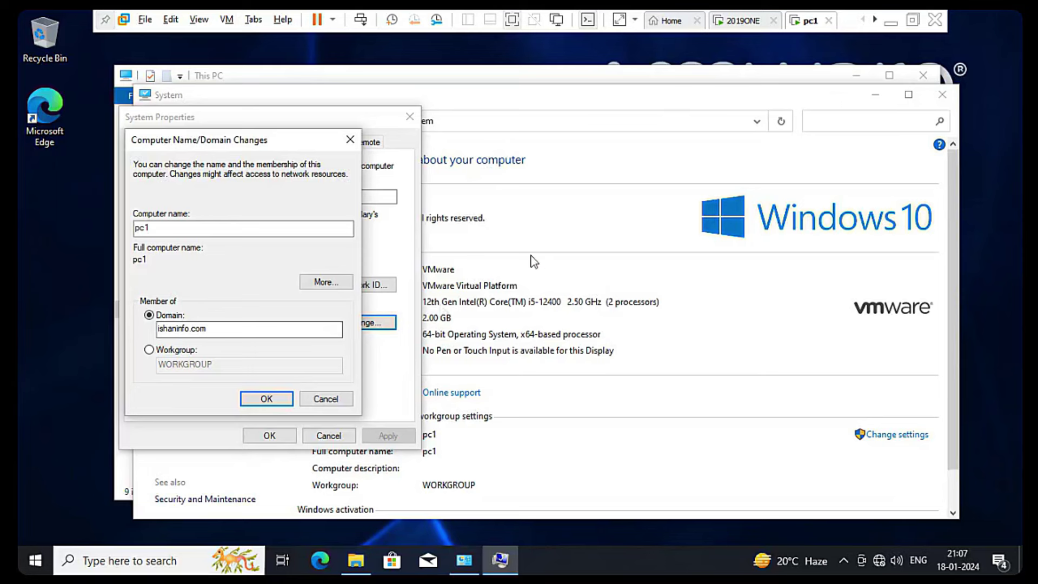
Step: After the error, resubmit the ishaninfo.com join with the domain administrator's account name and password
left_click(622, 346)
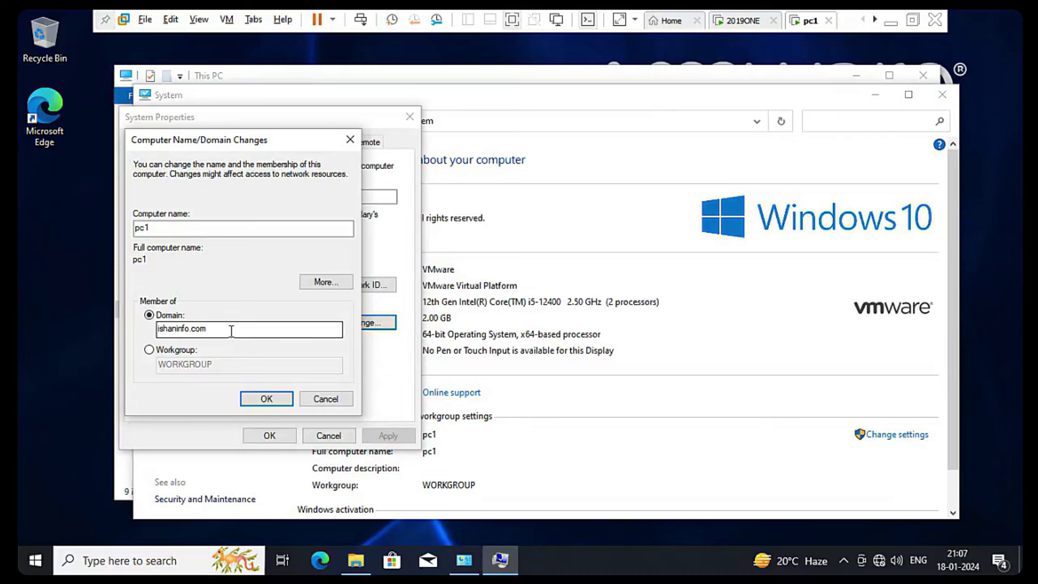
left_click(242, 395)
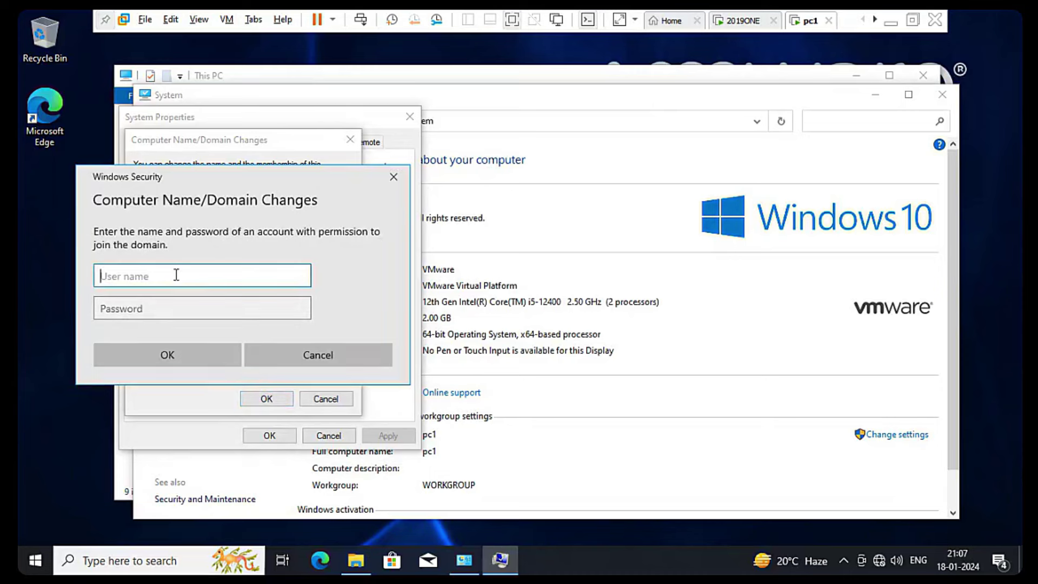
type("ad")
type("ministrator@ishaninf")
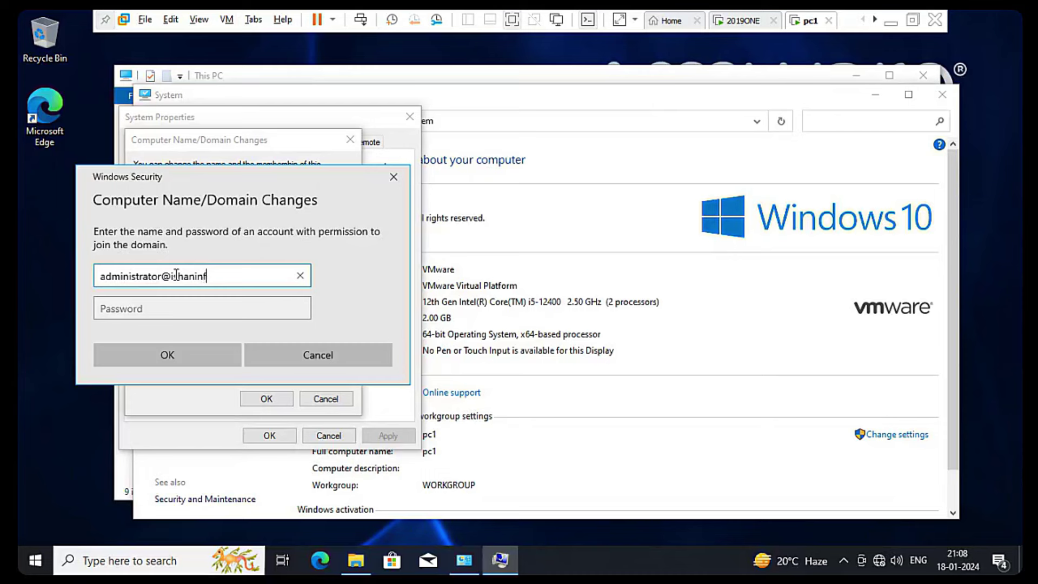
type("o.com")
key("Tab")
type("•••••••••")
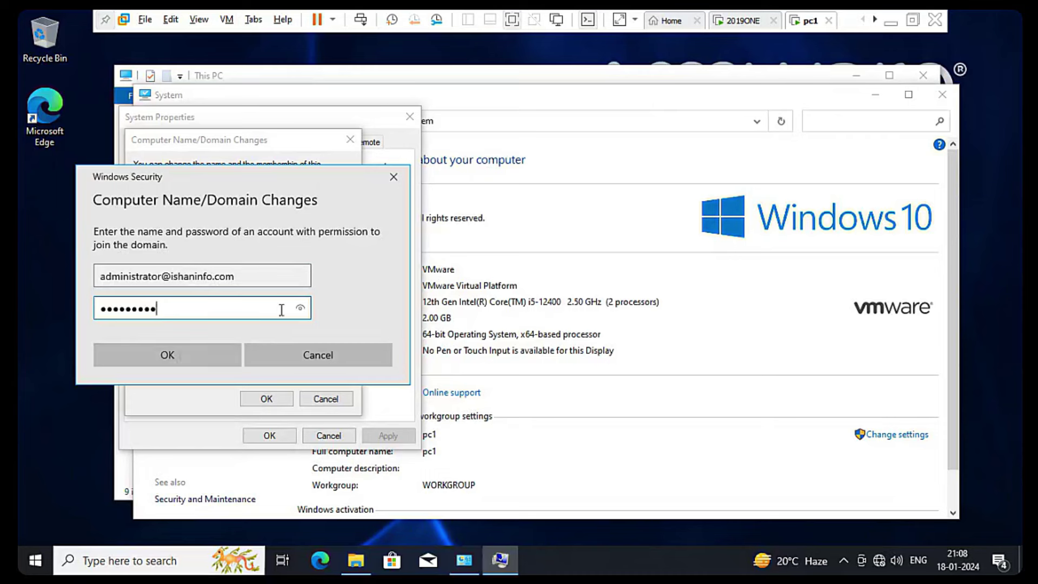
left_click(301, 308)
left_click(301, 308)
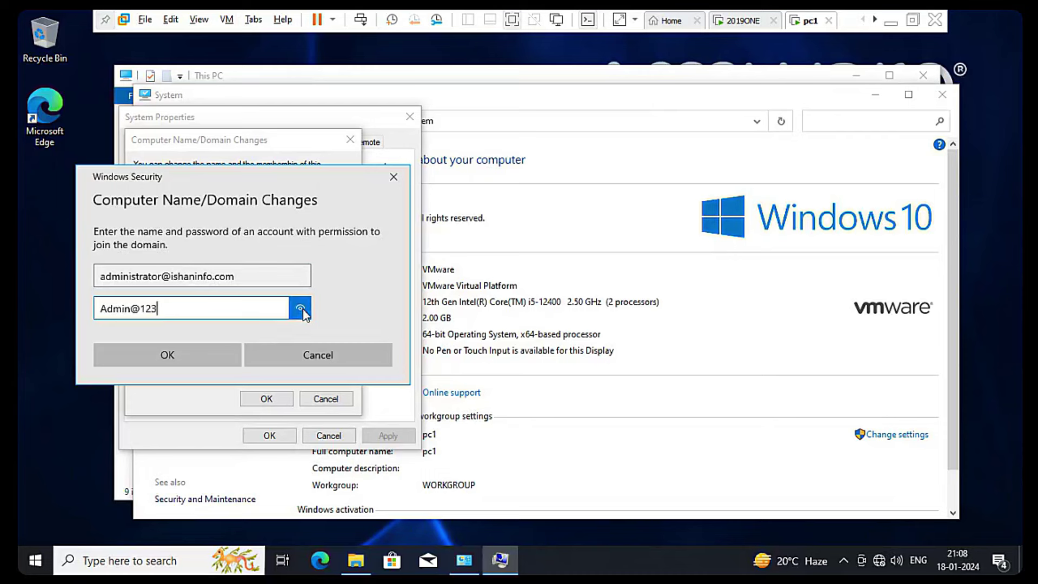
left_click(301, 308)
left_click(181, 357)
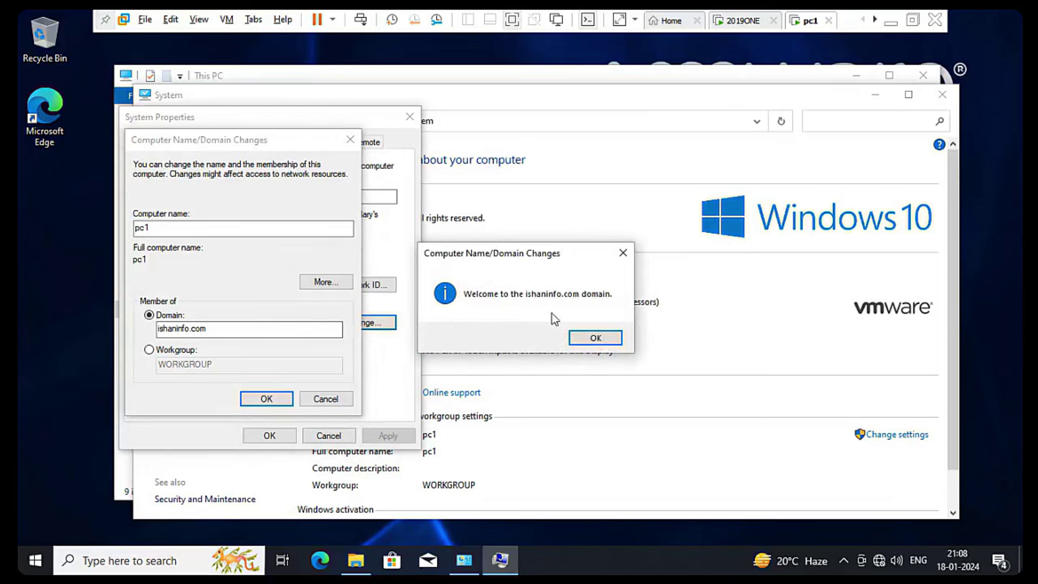
Step: Acknowledge the welcome and restart notices, restart pc1 now, and return to 2019ONE's Computers container
left_click(595, 338)
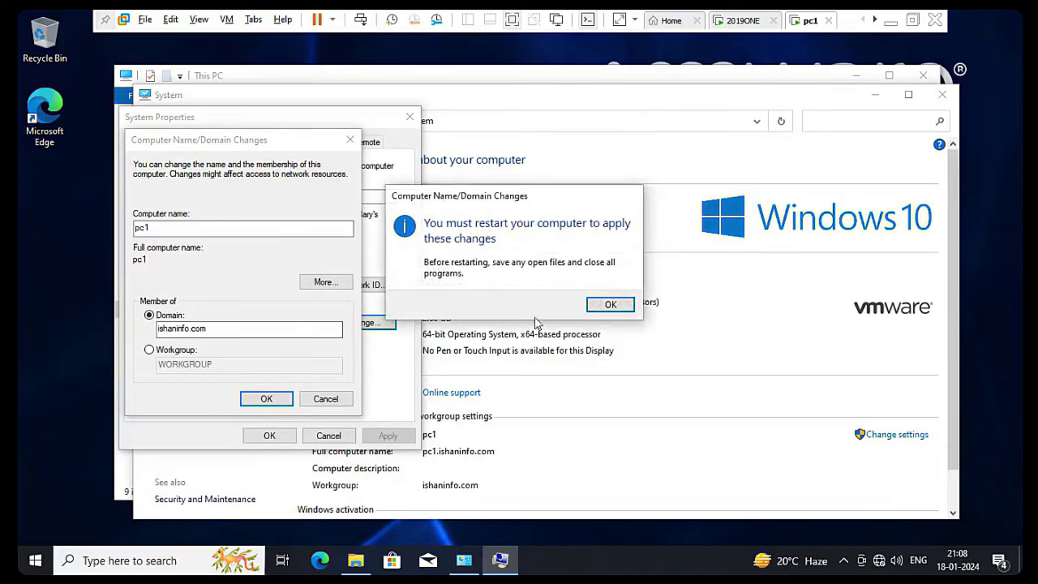
left_click(617, 310)
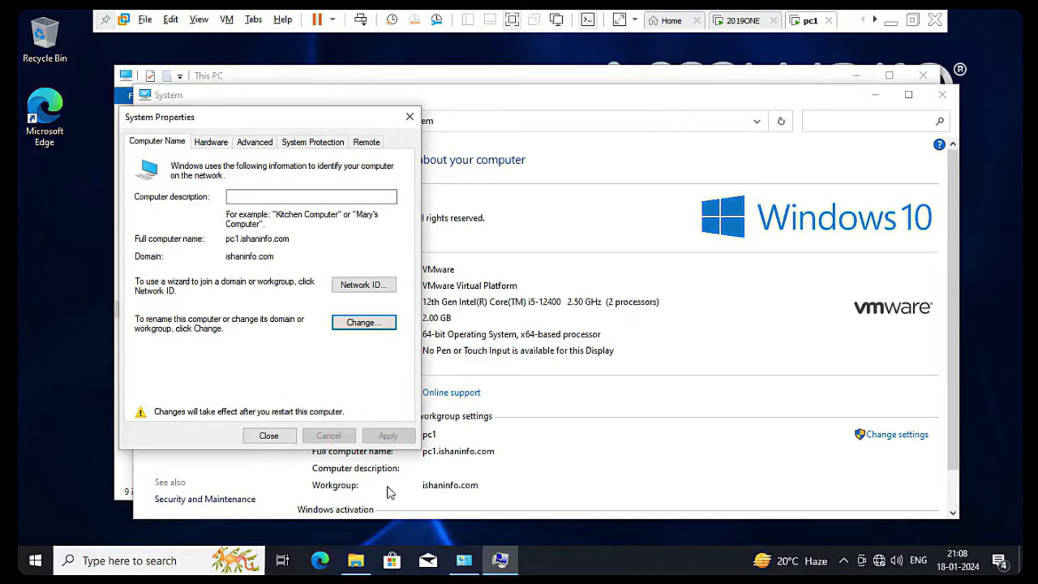
left_click(272, 434)
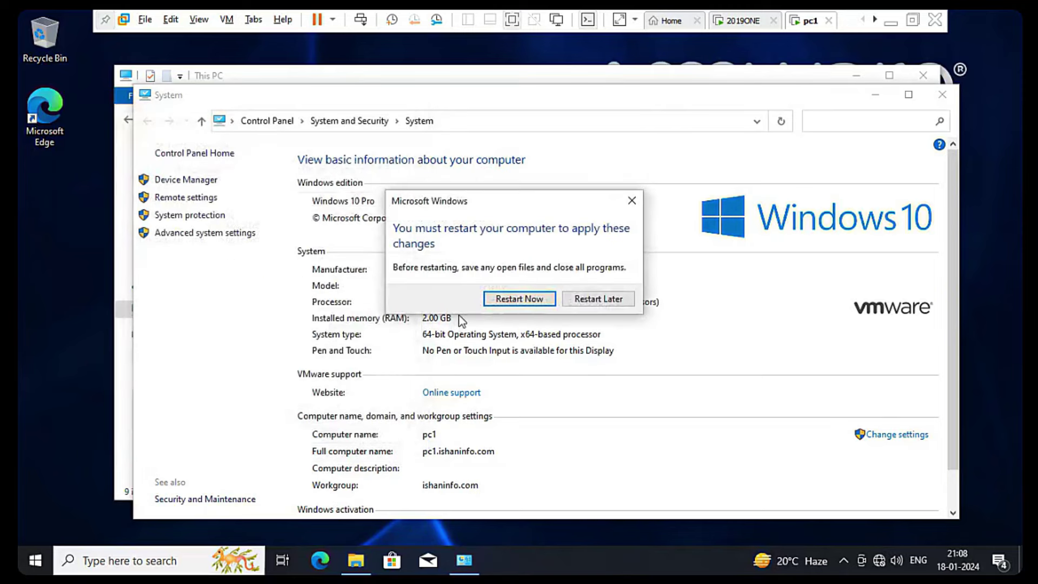
left_click(506, 300)
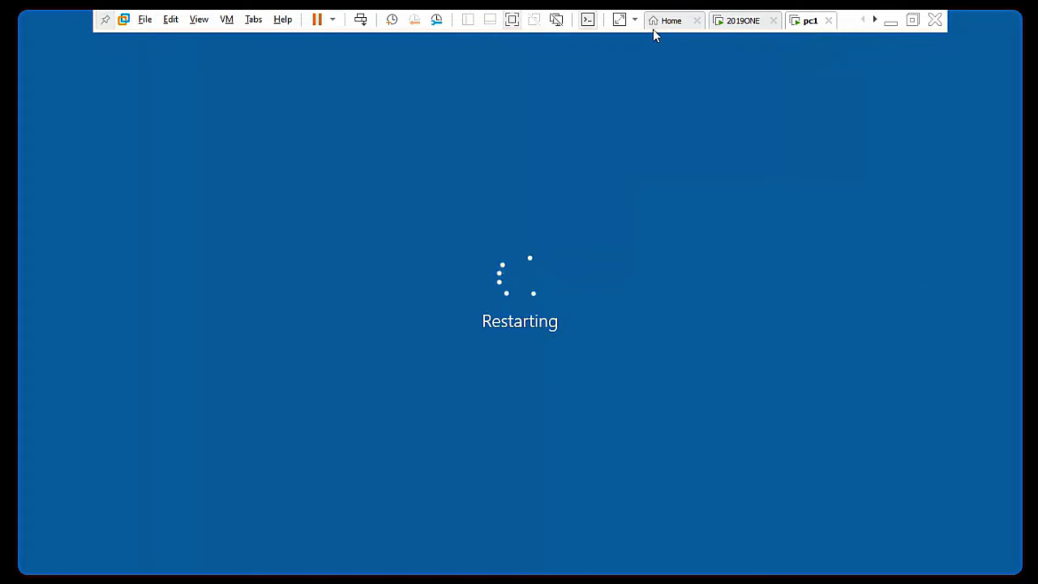
left_click(733, 25)
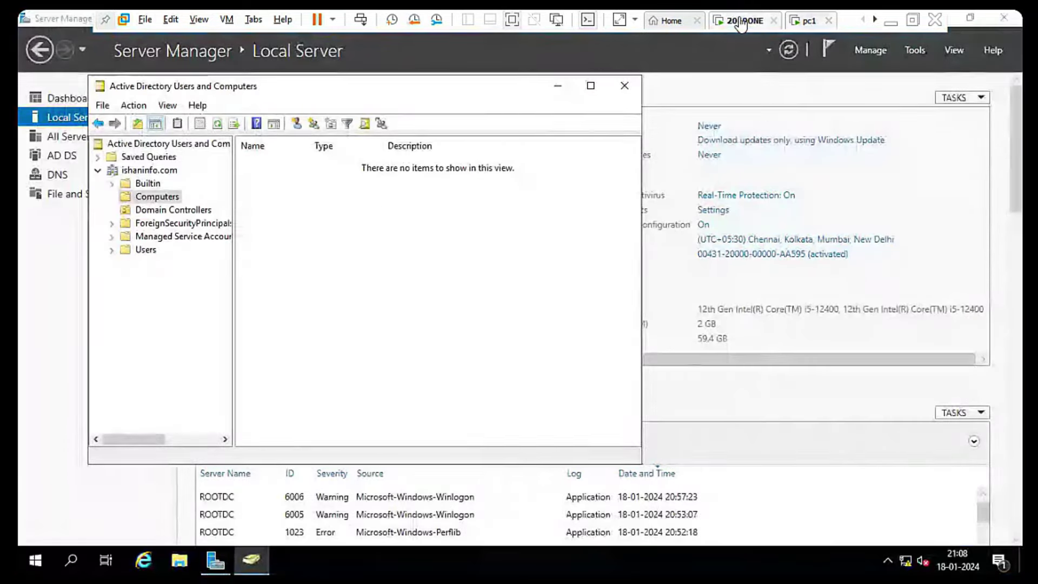
right_click(361, 216)
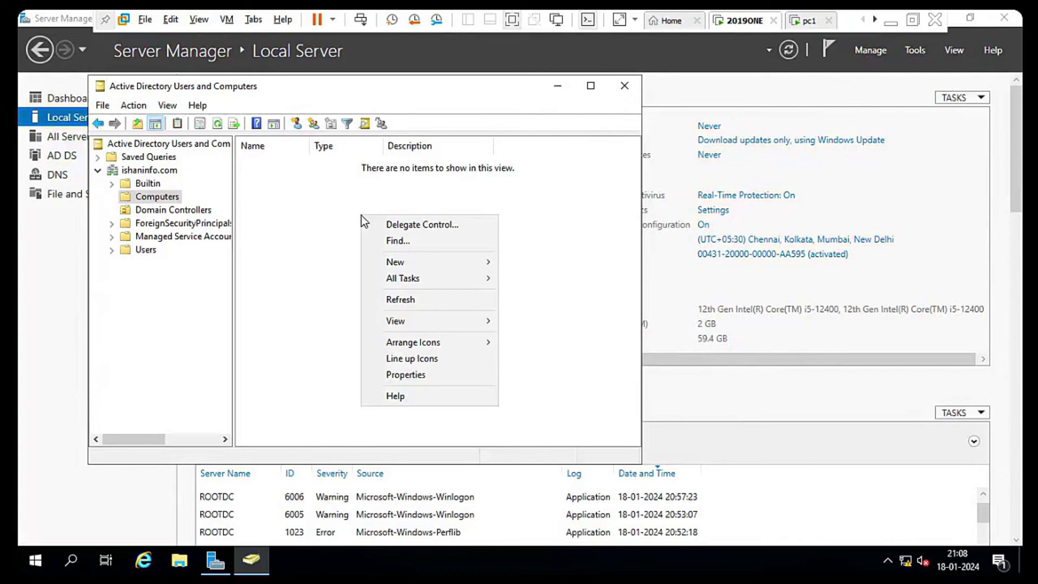
Step: Refresh the Computers container so PC1 appears, then switch to the pc2 virtual machine
left_click(402, 301)
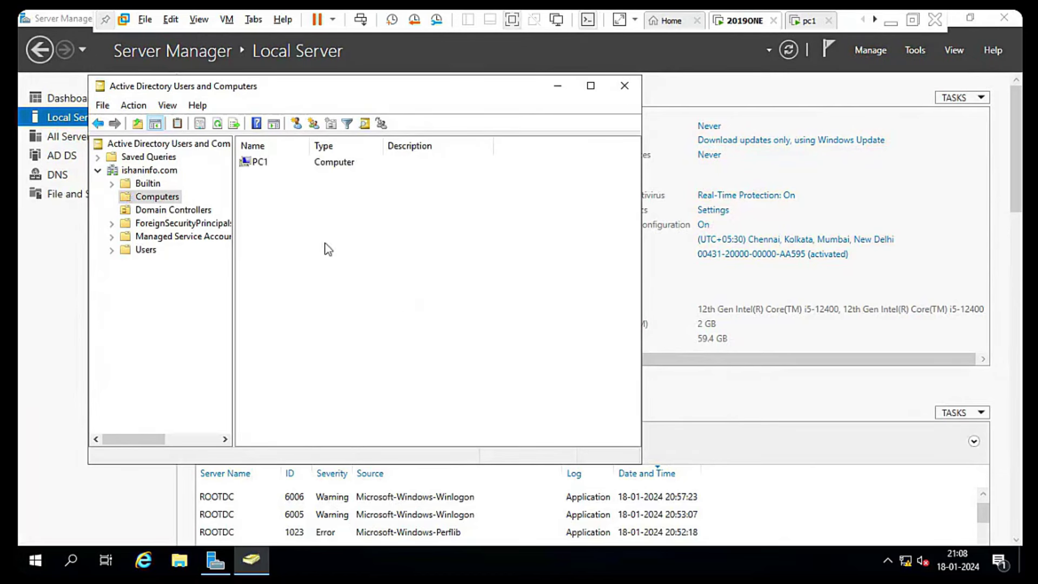
left_click_drag(310, 142, 353, 142)
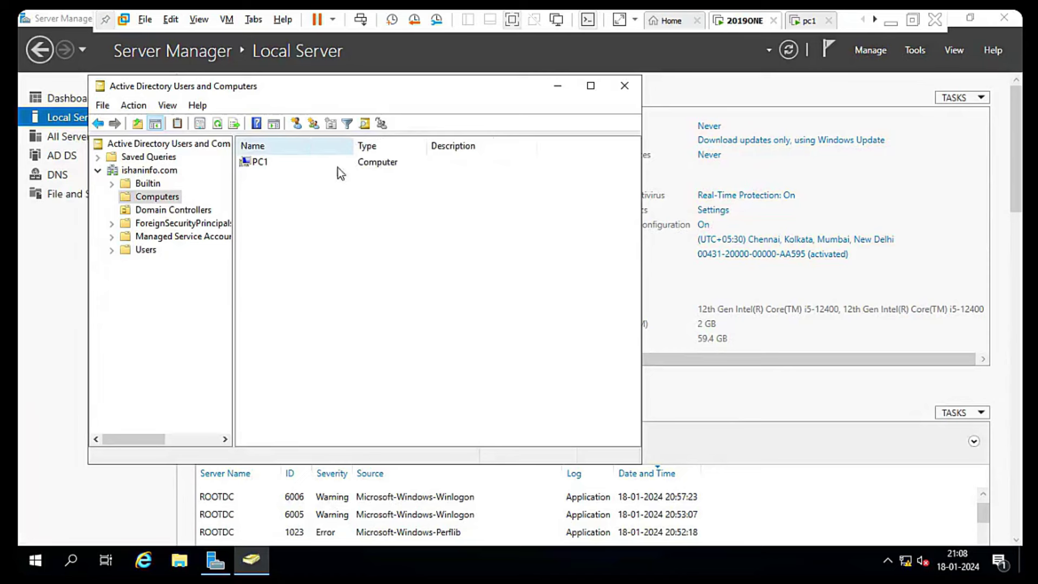
left_click(874, 22)
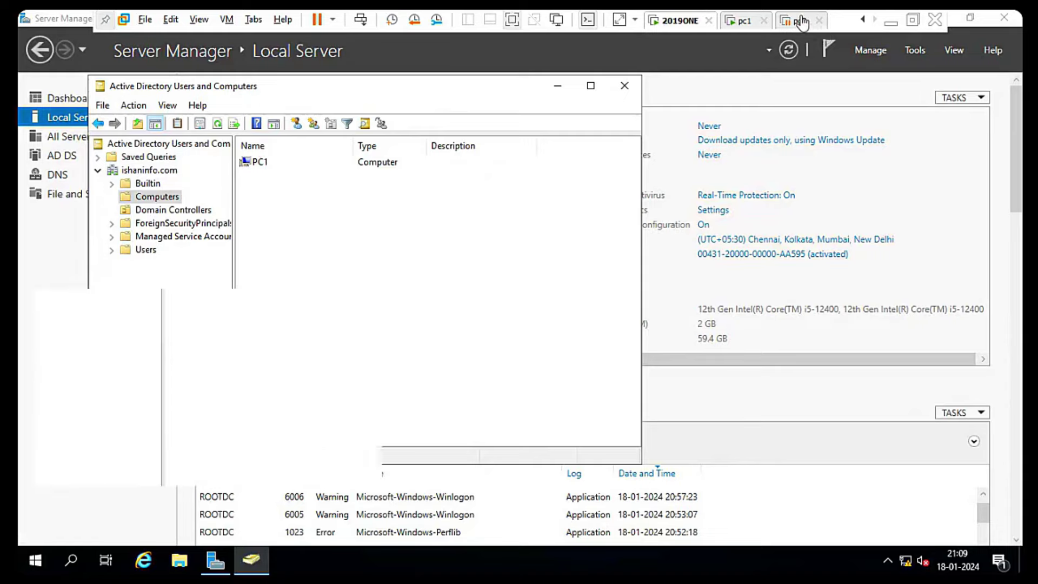
left_click(802, 20)
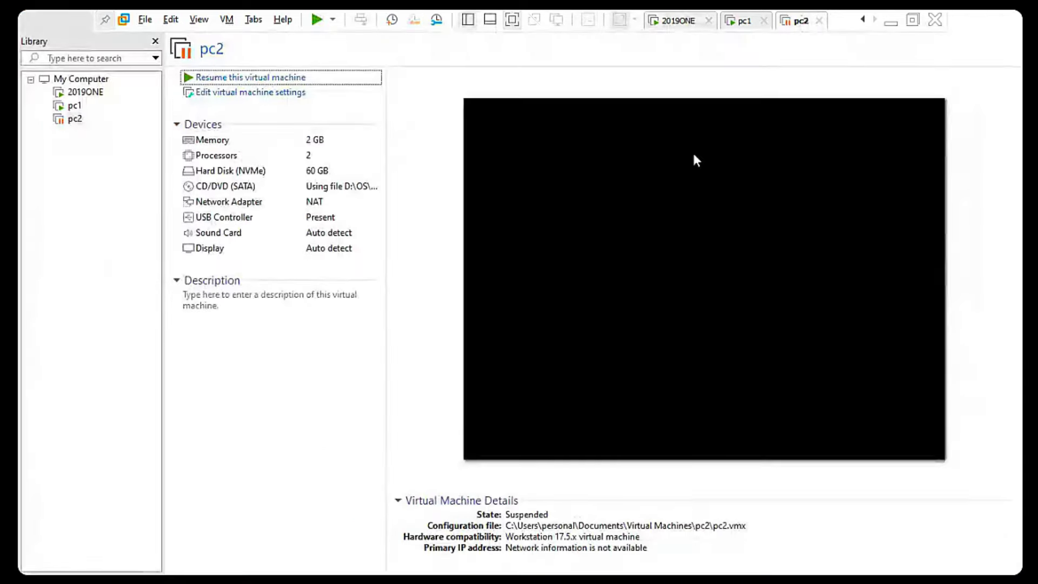
Step: Resume the suspended pc2 virtual machine and sign in
left_click(268, 79)
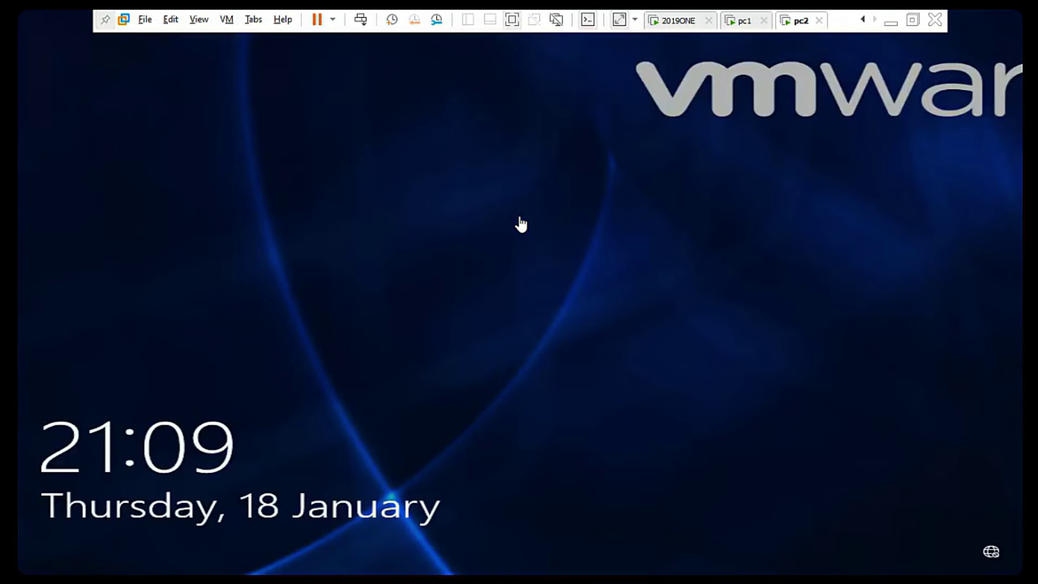
left_click(520, 224)
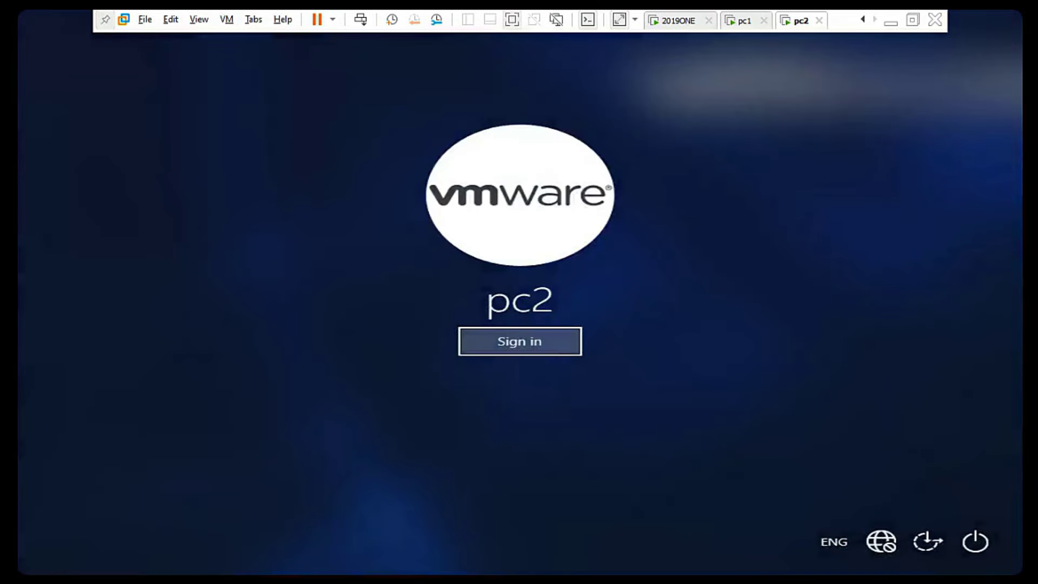
key("Return")
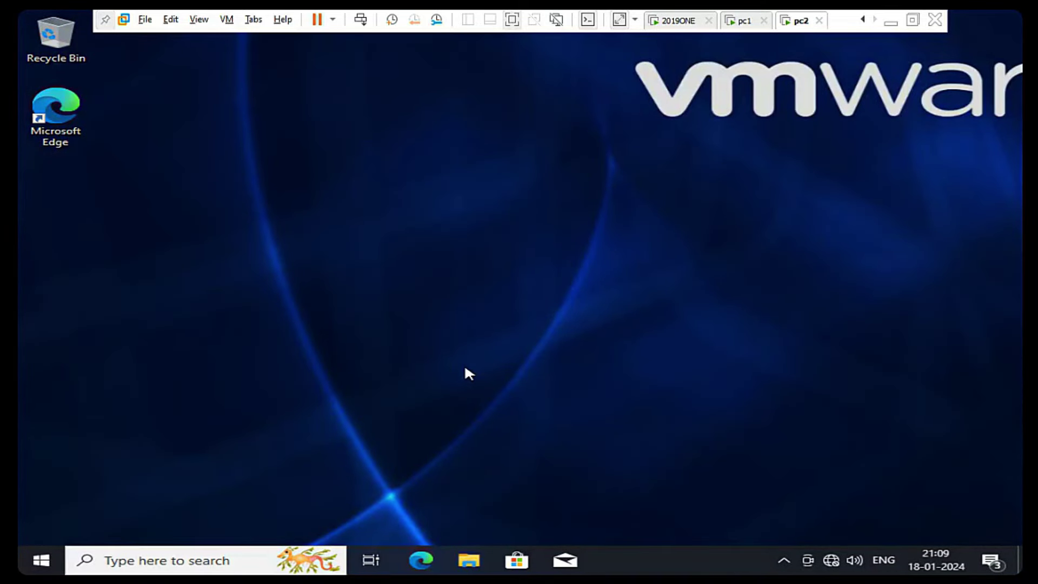
Step: Ping 10.0.0.1 from pc2's Command Prompt, fixing typos, and get four replies with 0% loss
key("super+r")
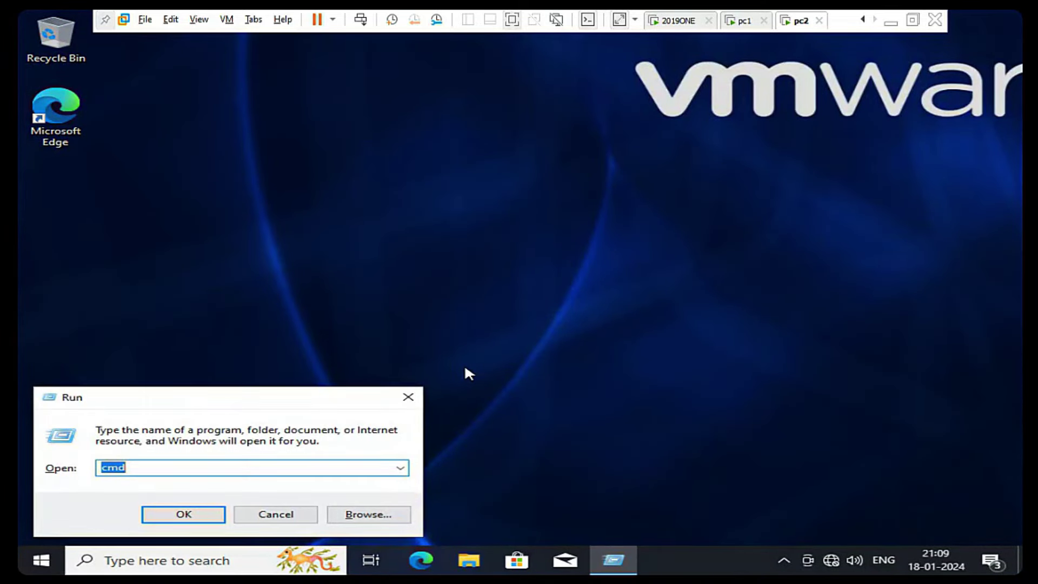
key("Return")
type("pinng  ")
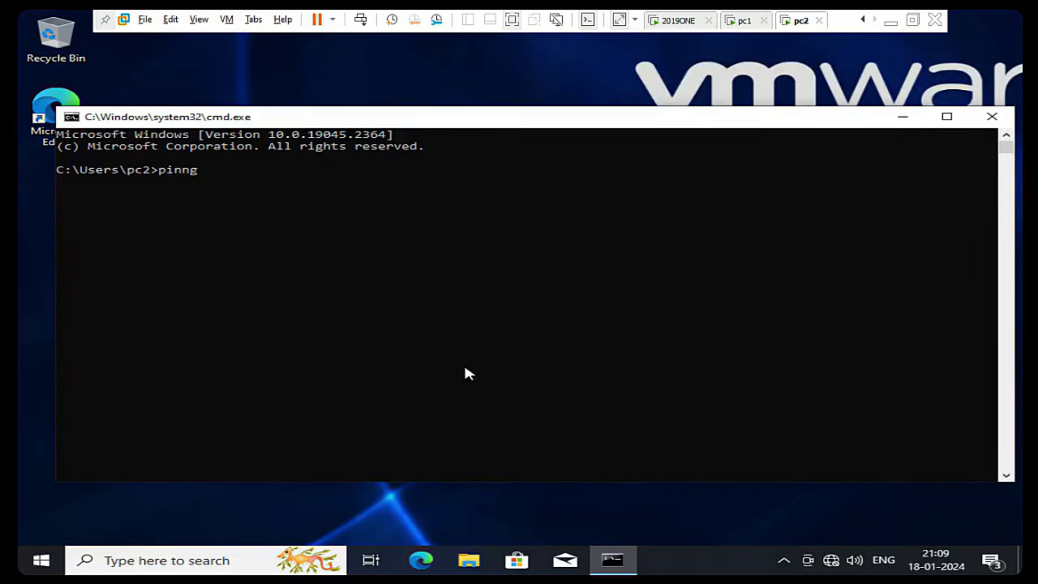
type("10.0.0.1")
key("Return")
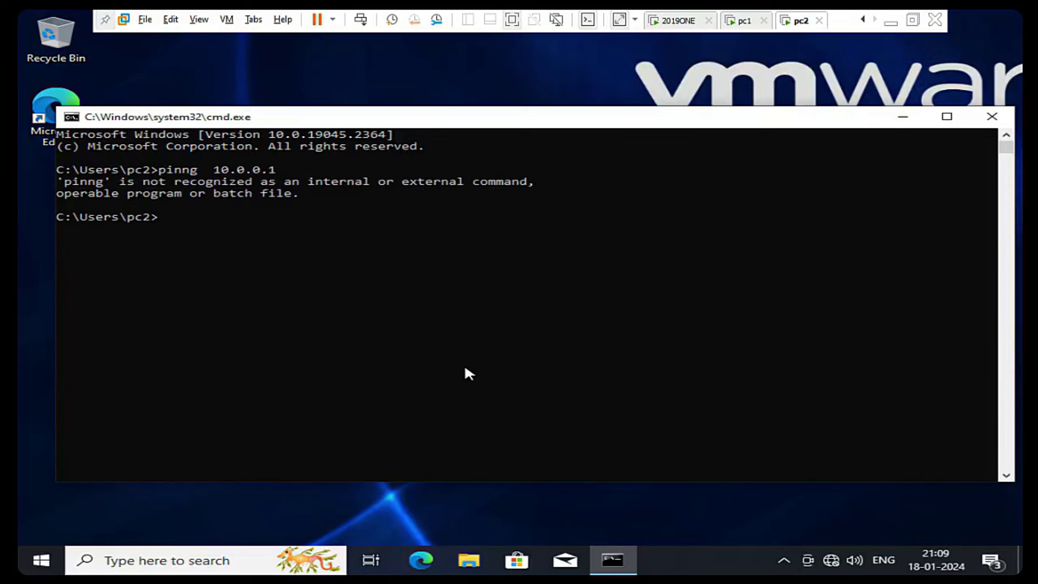
key("Up")
key("Return")
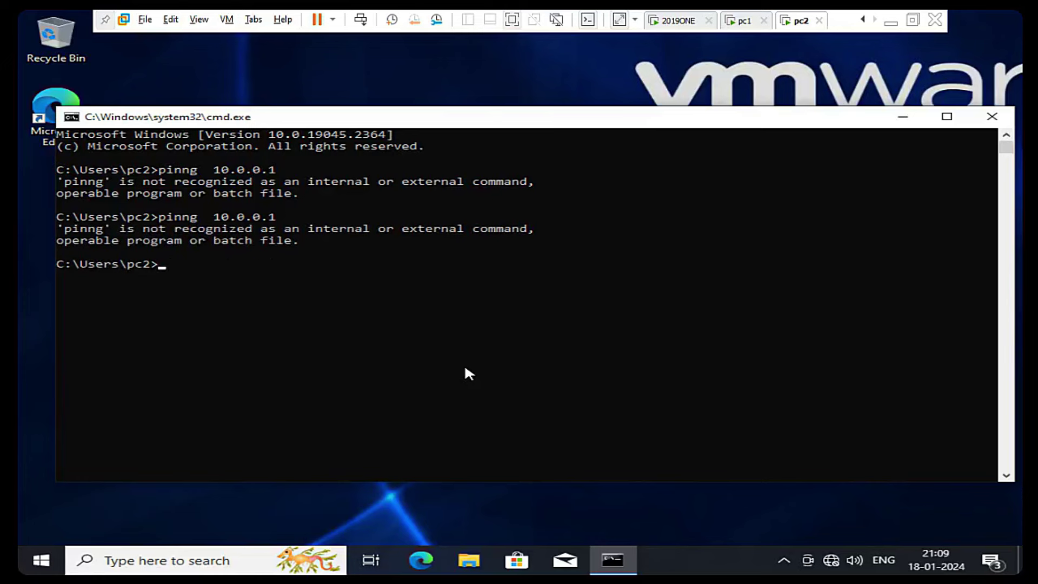
type("ping 10.0.0.1")
key("Return")
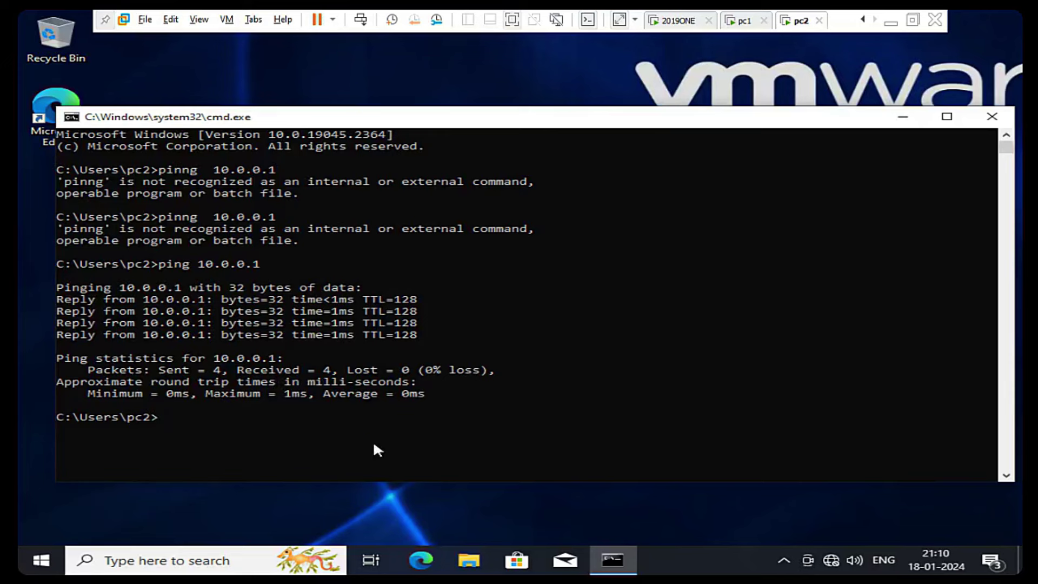
Step: Close the command prompt and open pc2's system information from This PC in File Explorer
left_click(992, 117)
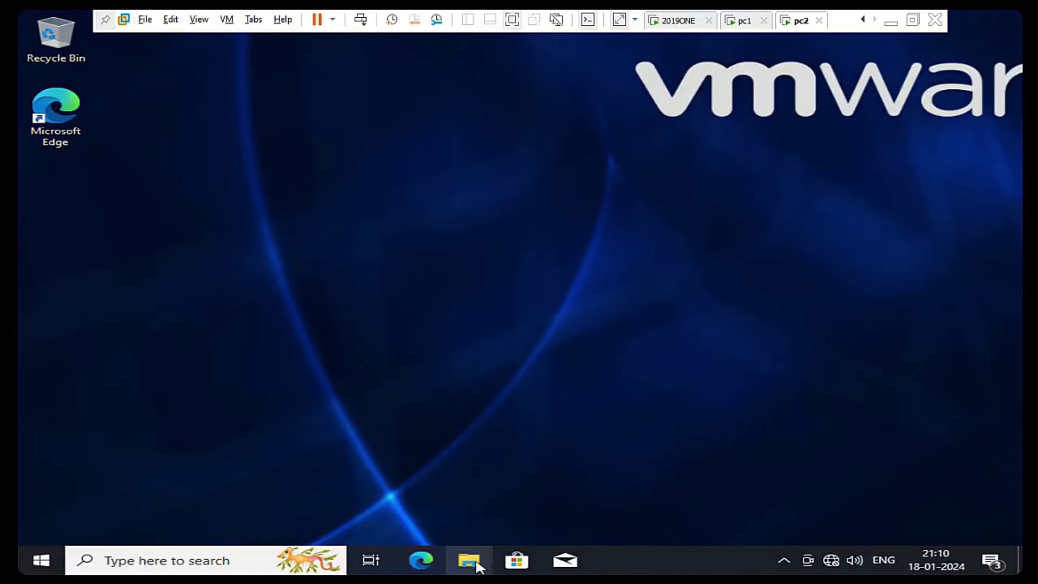
key("super+e")
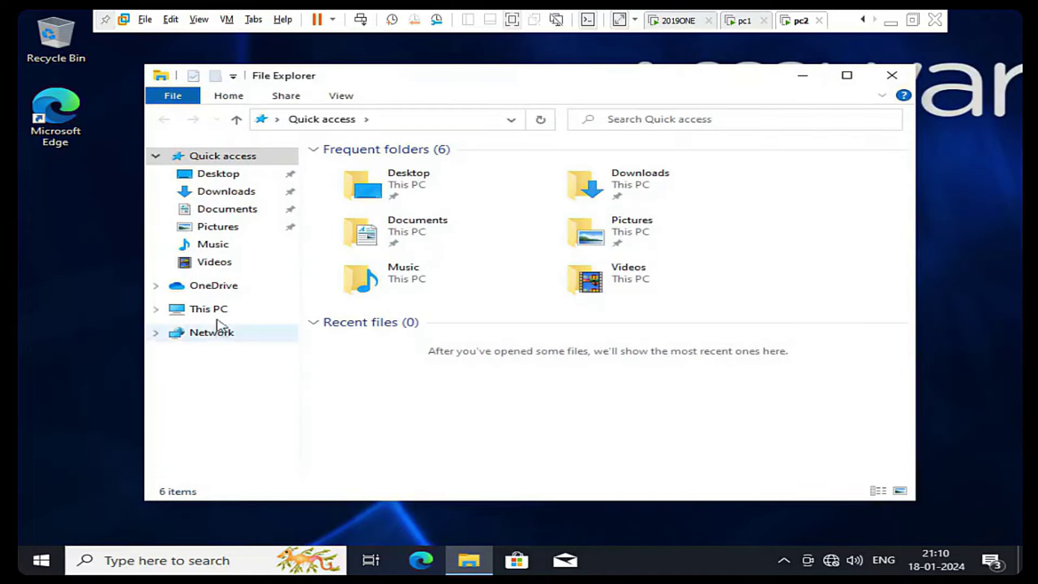
left_click(221, 312)
right_click(428, 427)
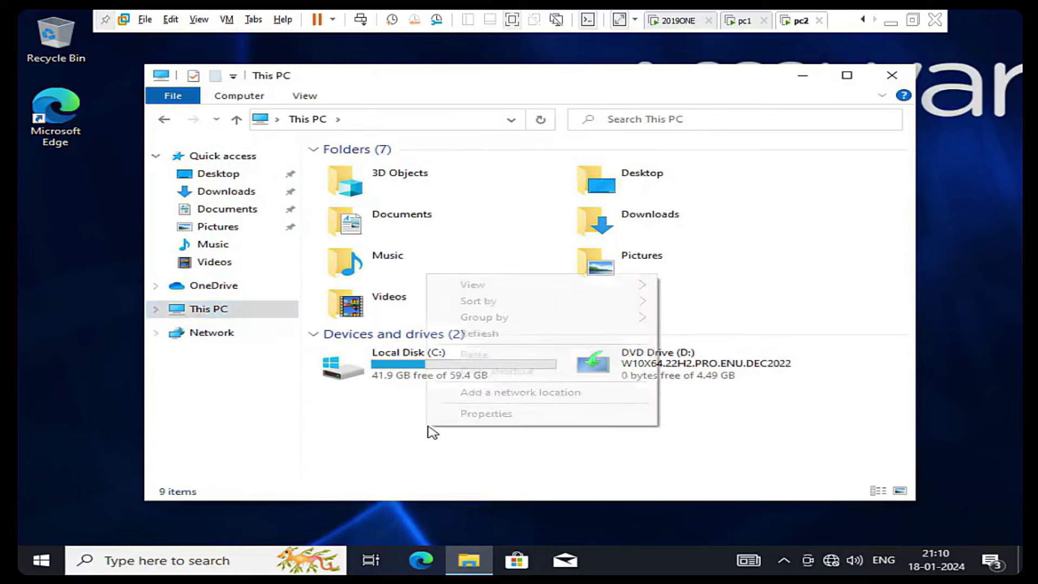
left_click(486, 416)
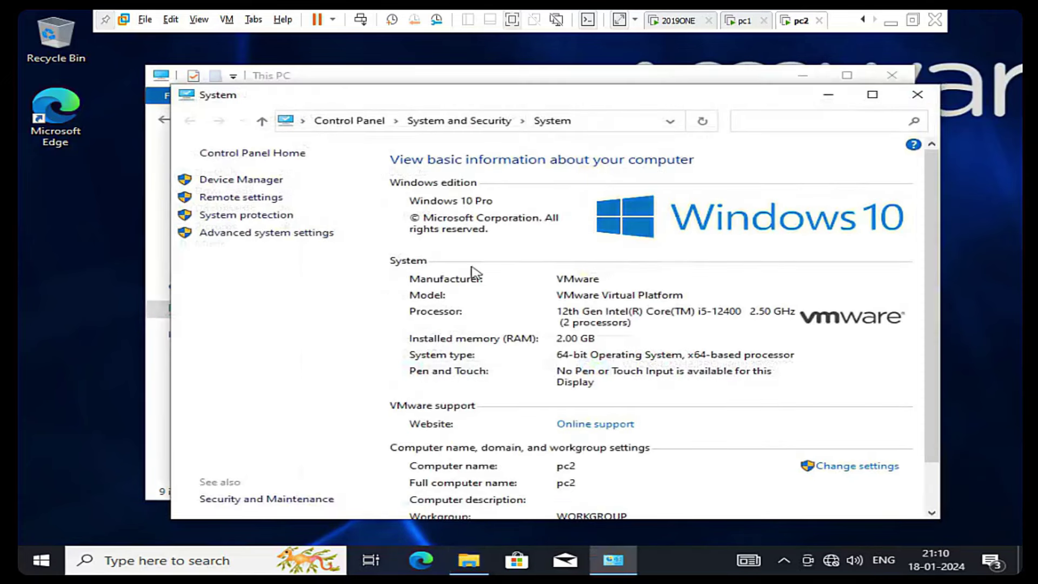
Step: Switch pc2's membership from workgroup to the ishaninfo.com domain and submit it
left_click(838, 470)
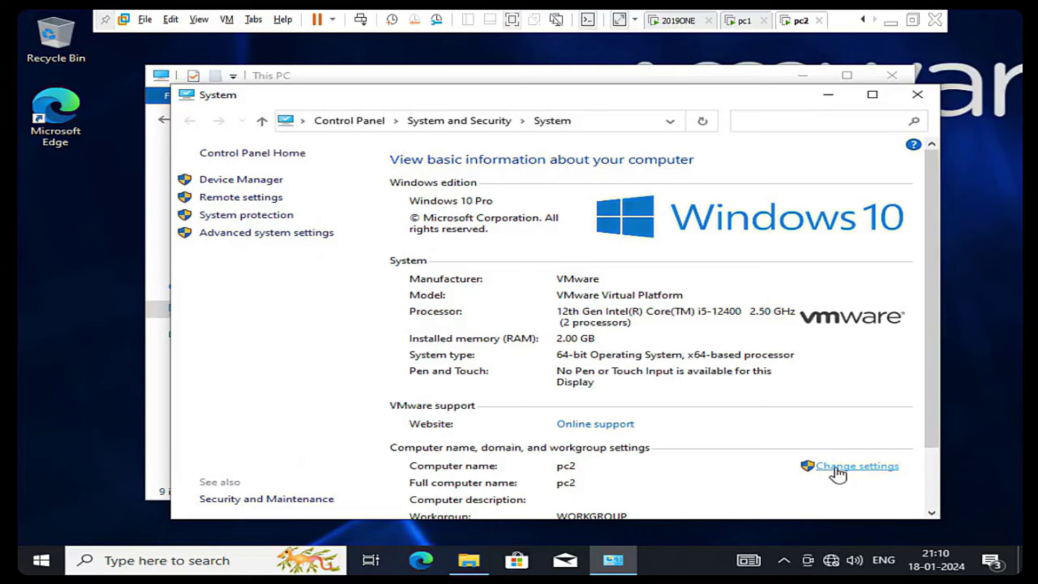
left_click(509, 349)
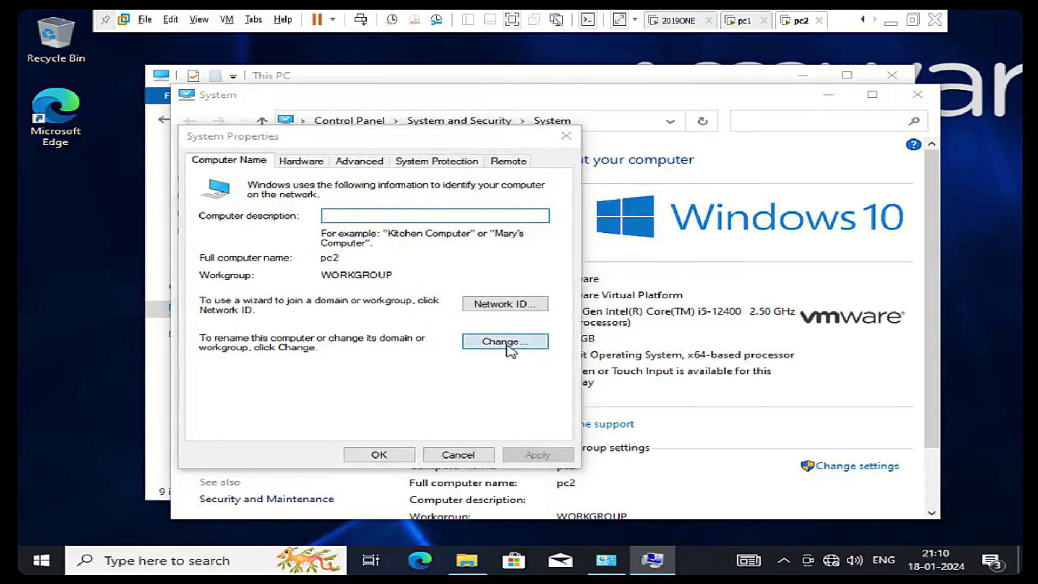
left_click(219, 336)
left_click(268, 350)
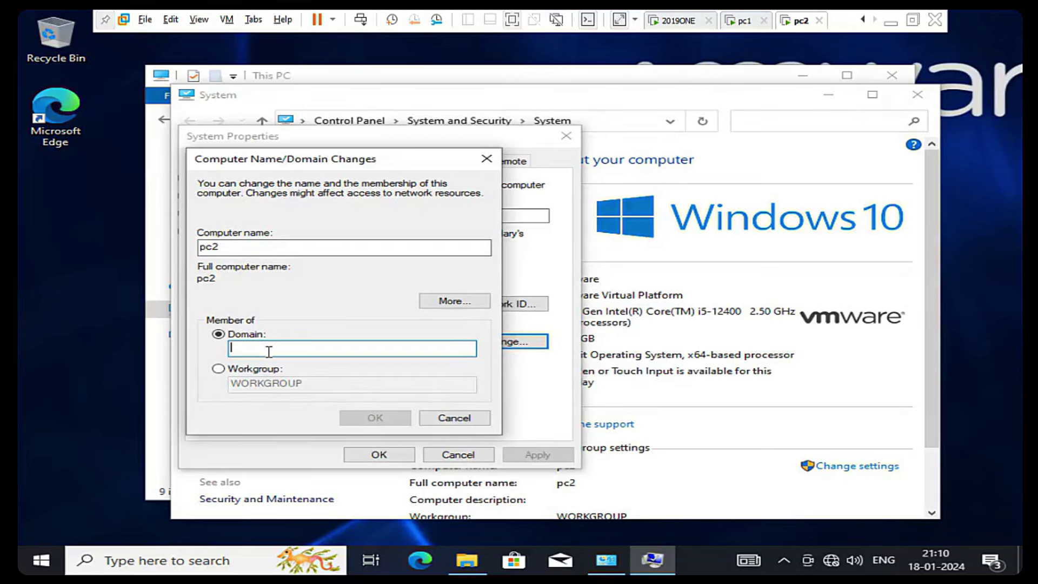
type("ishaninfo.com")
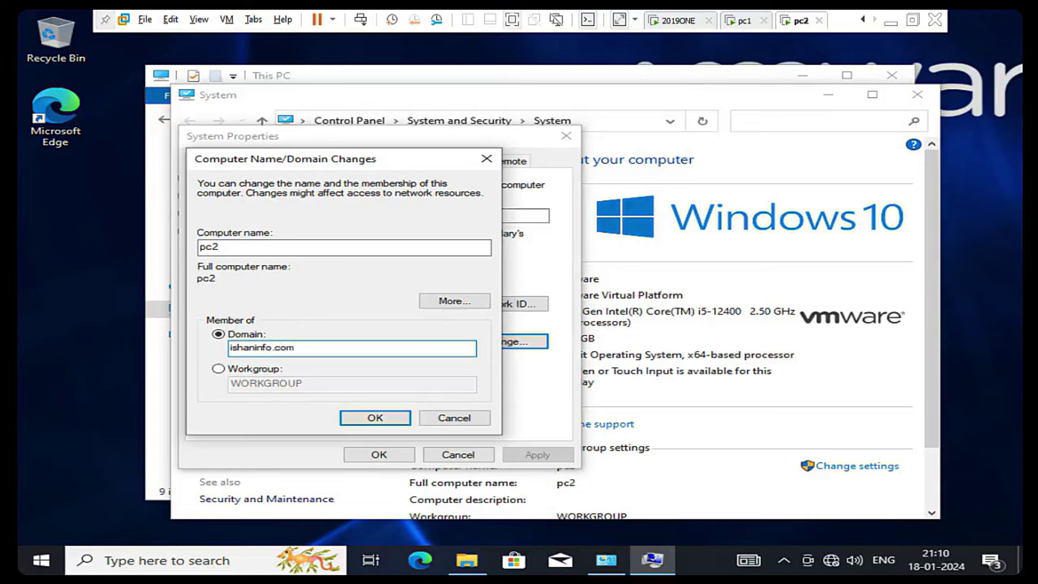
left_click(359, 420)
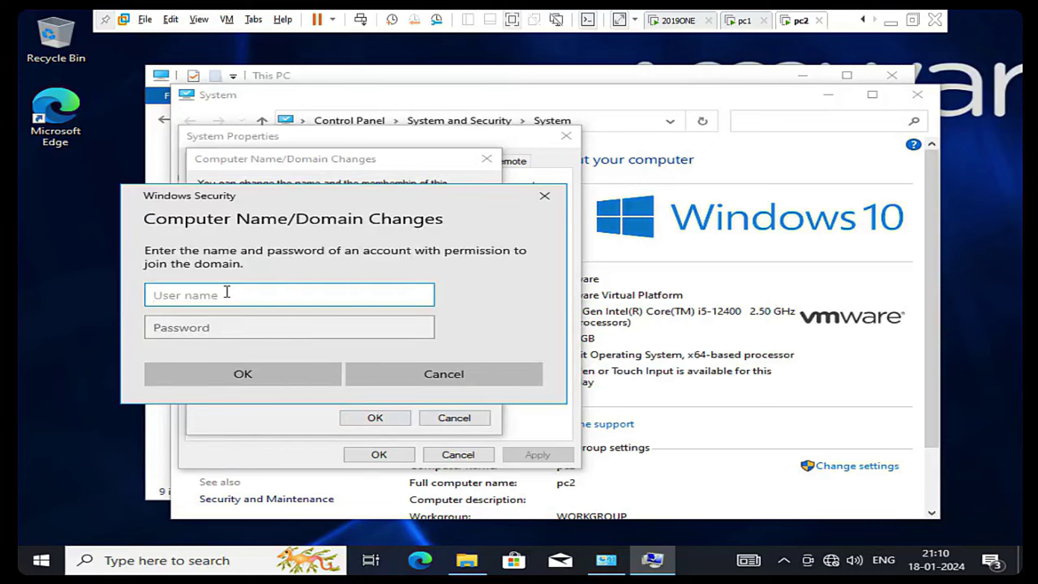
type("administrator")
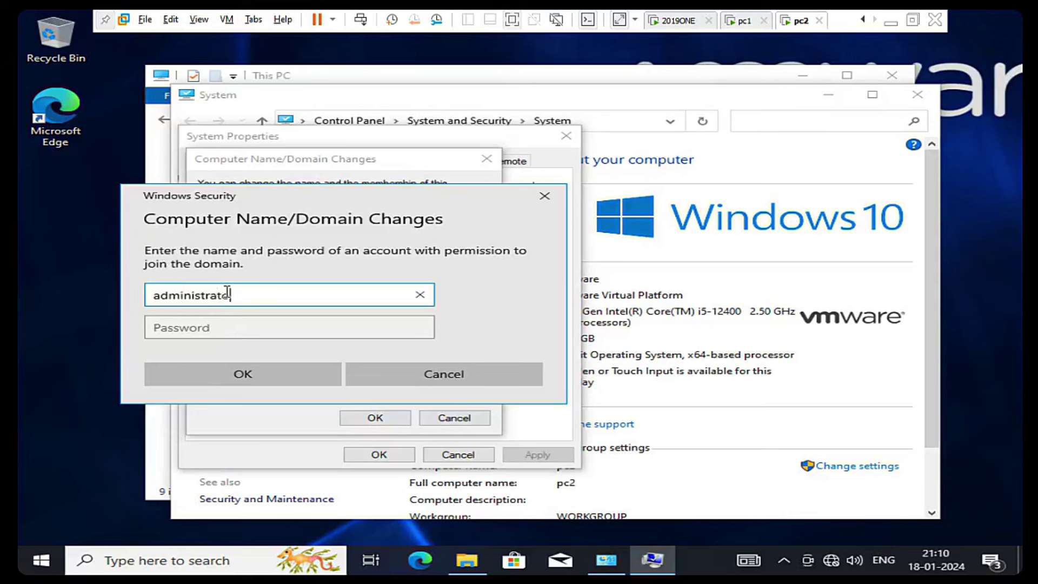
type("@ishaninfo")
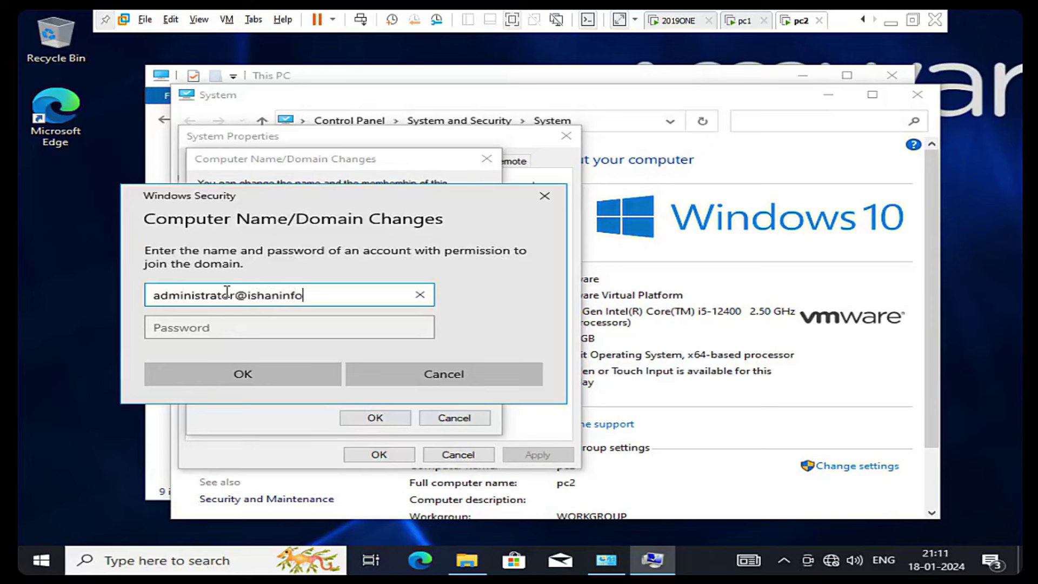
type(".com")
key("Tab")
type("•")
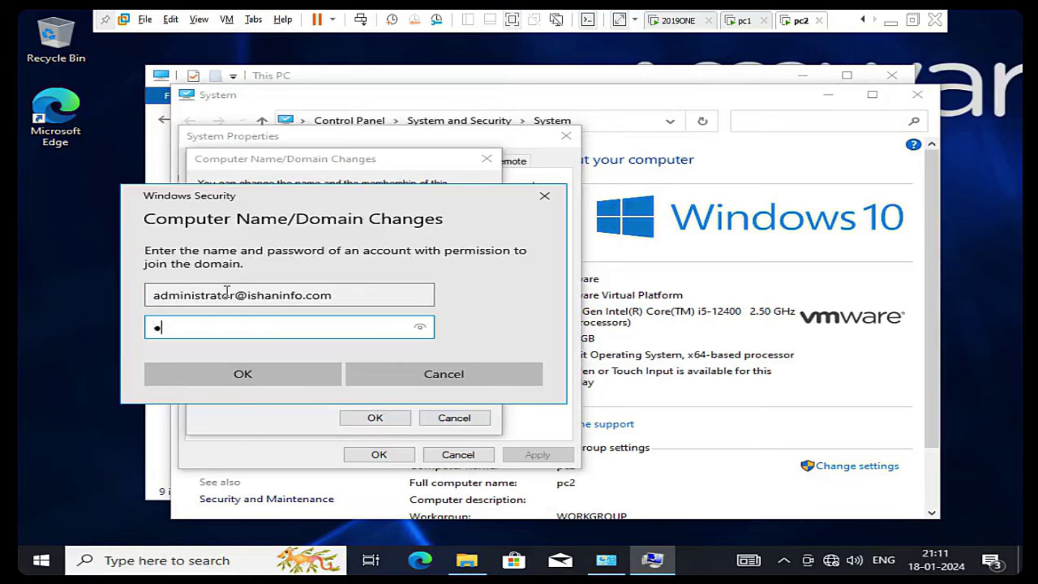
type("••••••••")
left_click(216, 382)
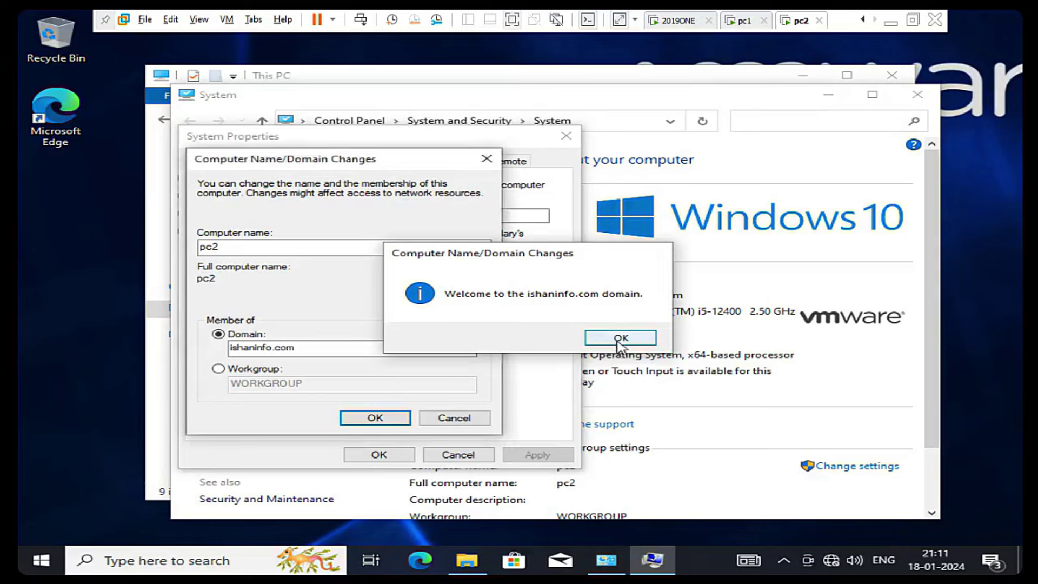
Step: Acknowledge the domain welcome and restart notices, then restart pc2 now
left_click(619, 340)
left_click(651, 306)
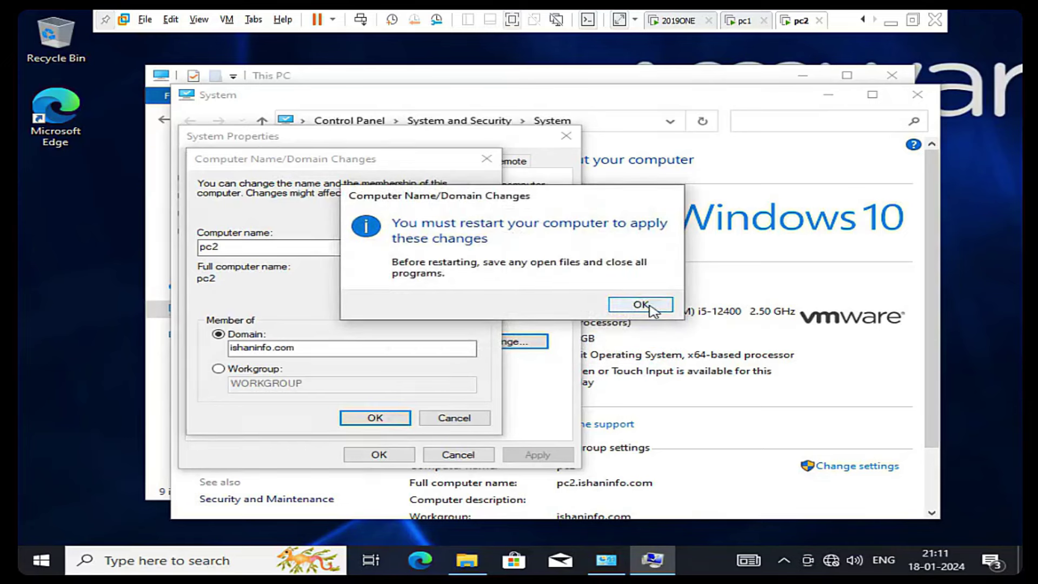
left_click(378, 454)
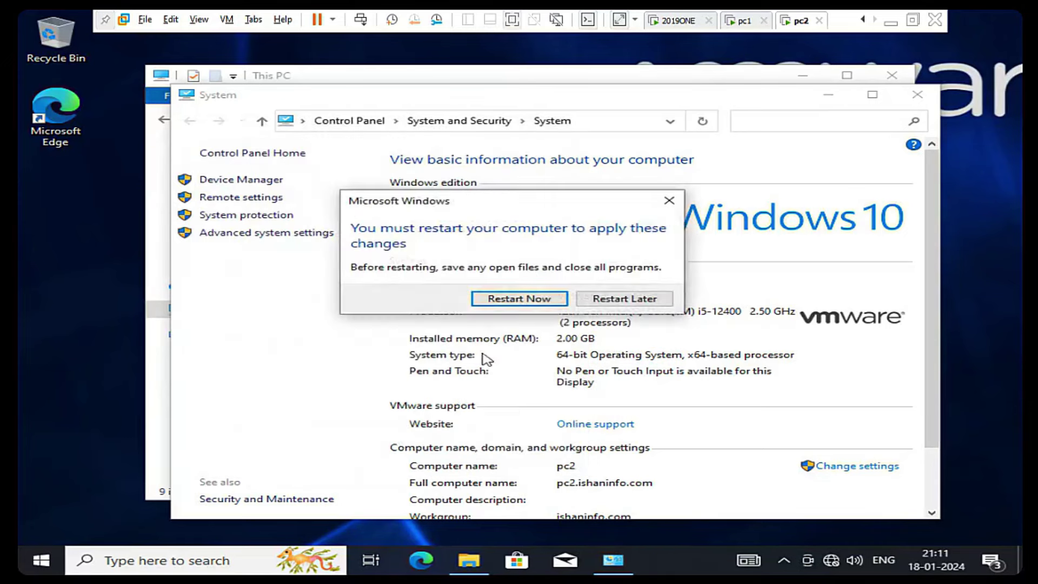
left_click(532, 299)
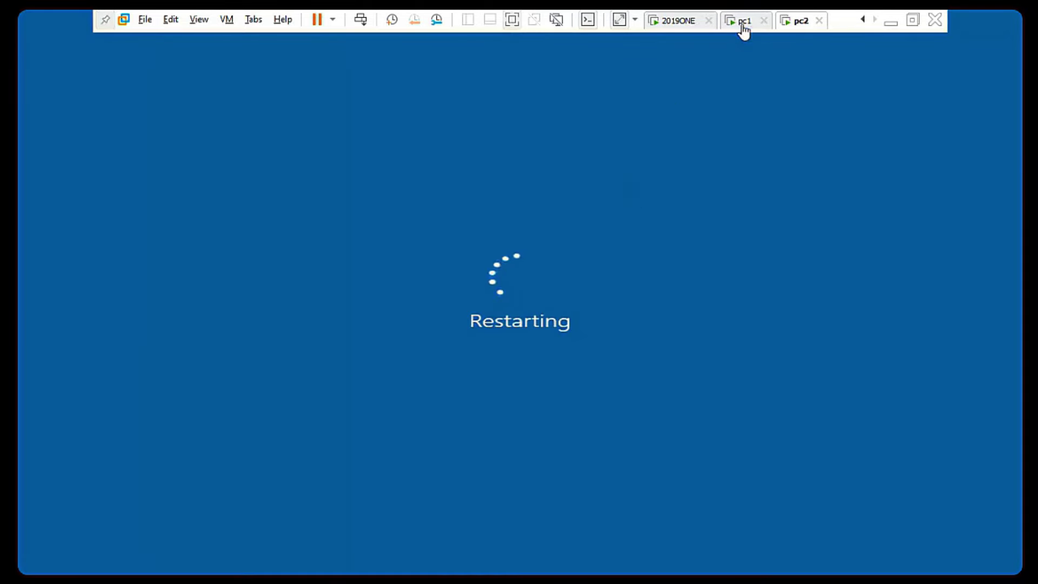
Step: On the 2019ONE server, refresh the Computers container and inspect the newly listed PC2 account
left_click(696, 23)
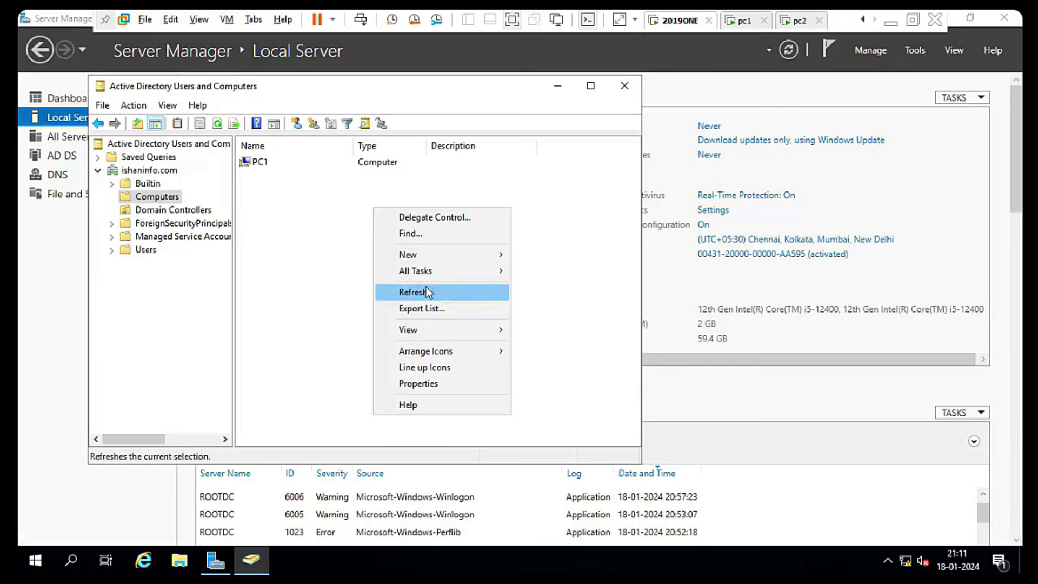
left_click(432, 293)
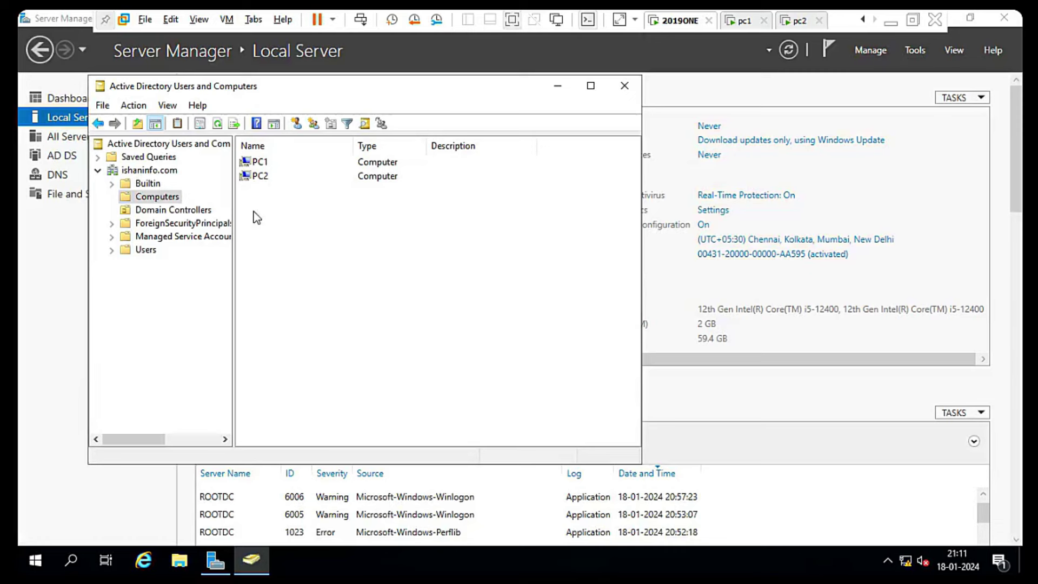
left_click(254, 181)
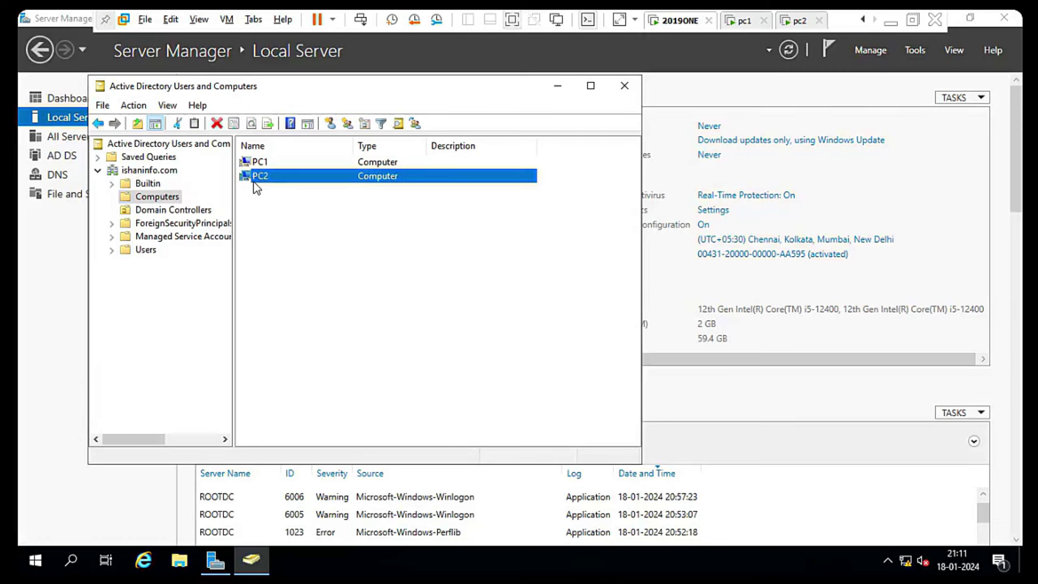
right_click(253, 181)
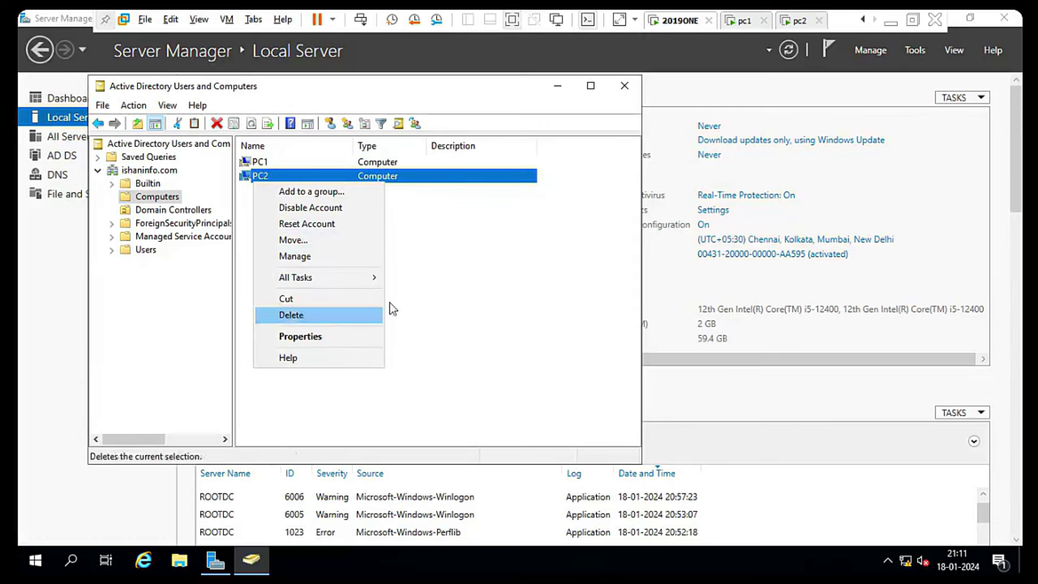
left_click(442, 286)
left_click(362, 249)
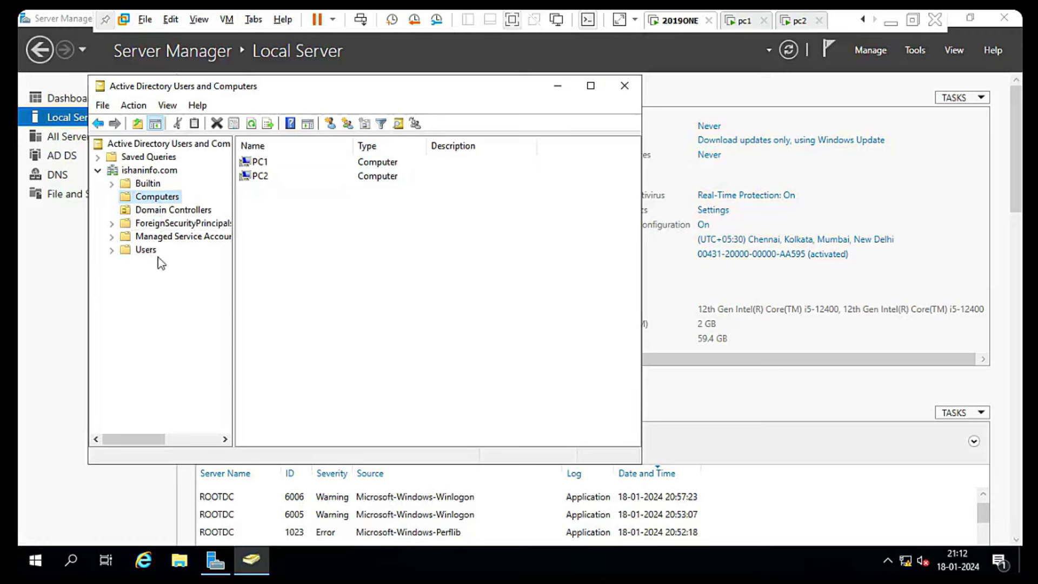
Step: View Domain Controllers, cancel a started new OU under ishaninfo.com, then show the Users container
left_click(169, 210)
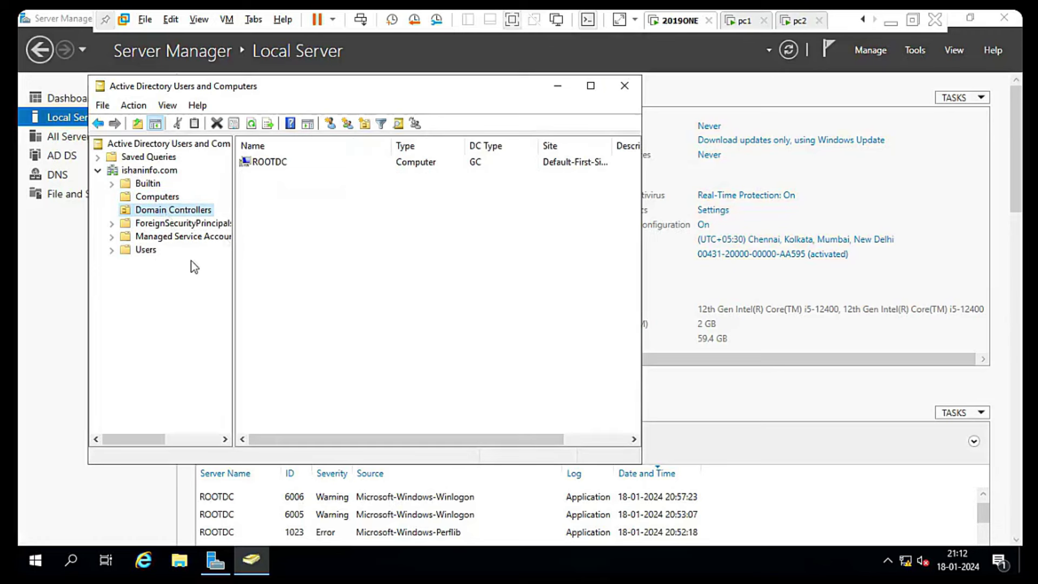
left_click(149, 172)
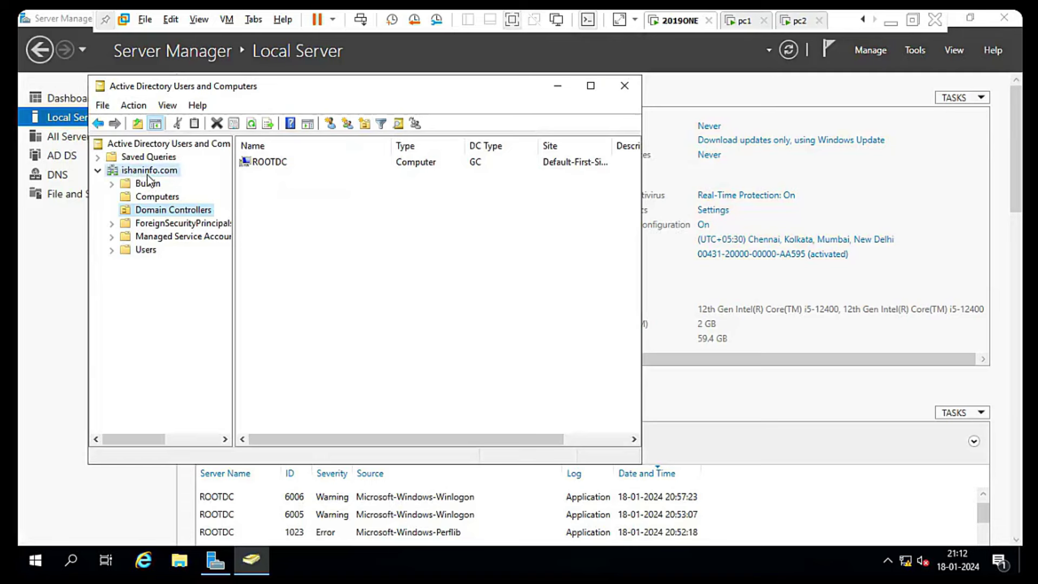
right_click(147, 175)
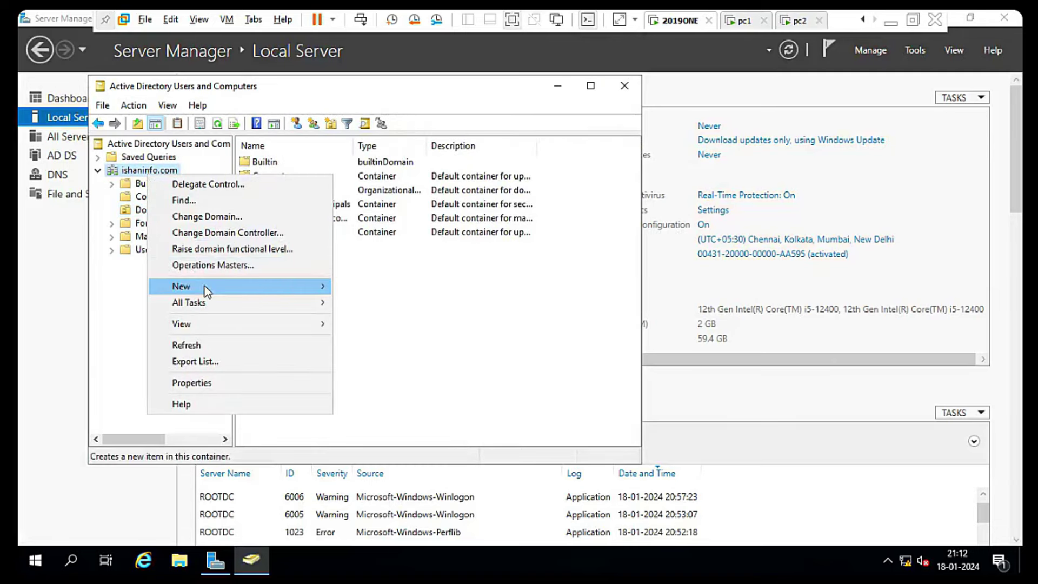
mouse_move(205, 287)
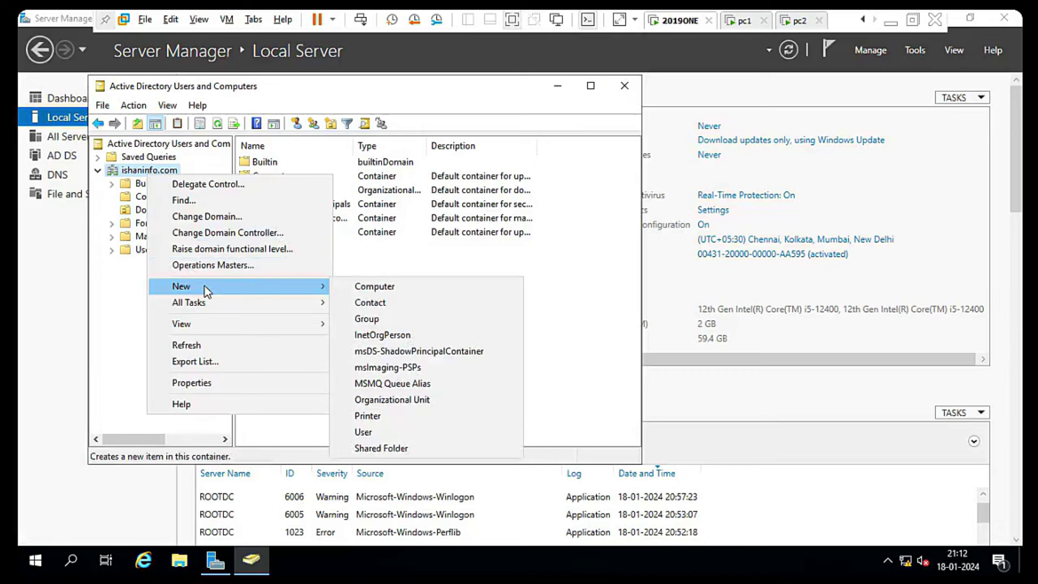
left_click(414, 404)
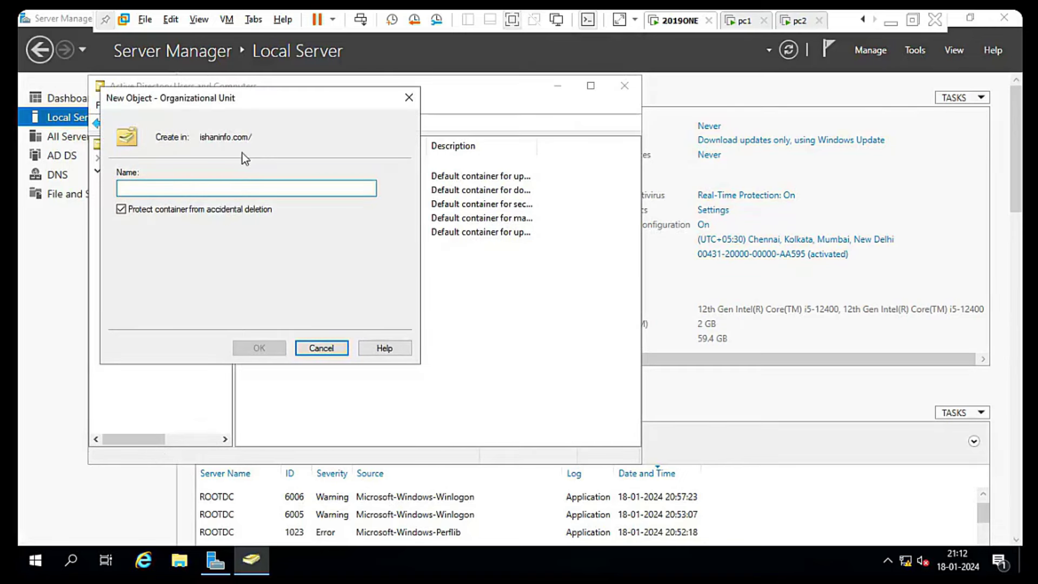
left_click_drag(271, 97, 478, 100)
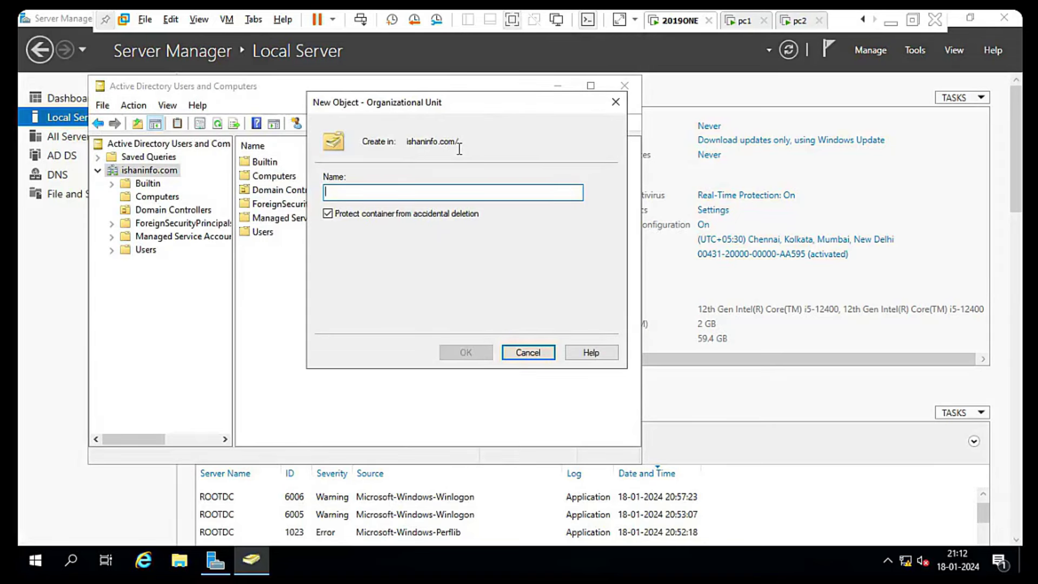
left_click(616, 102)
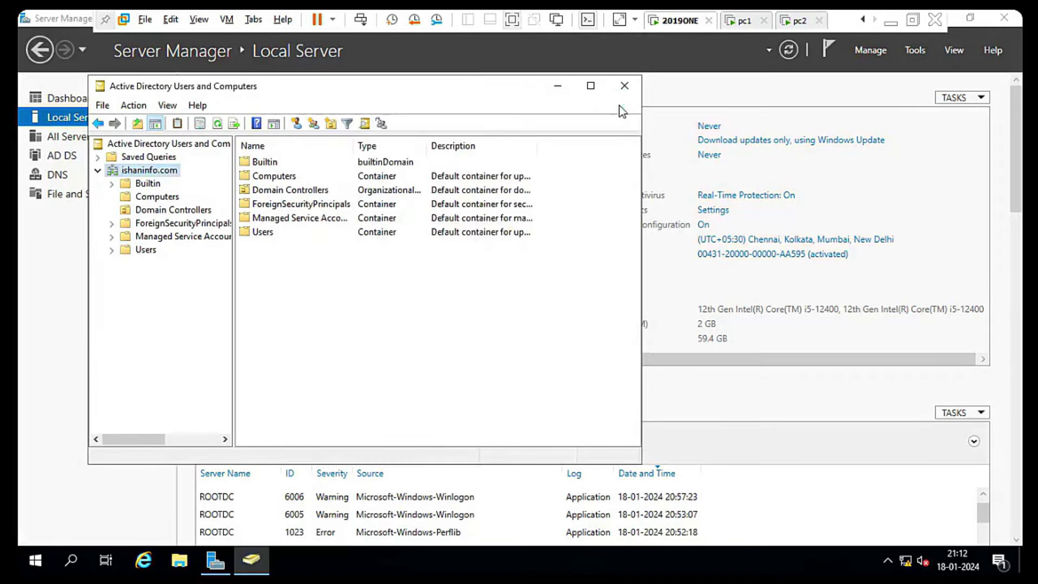
left_click(149, 251)
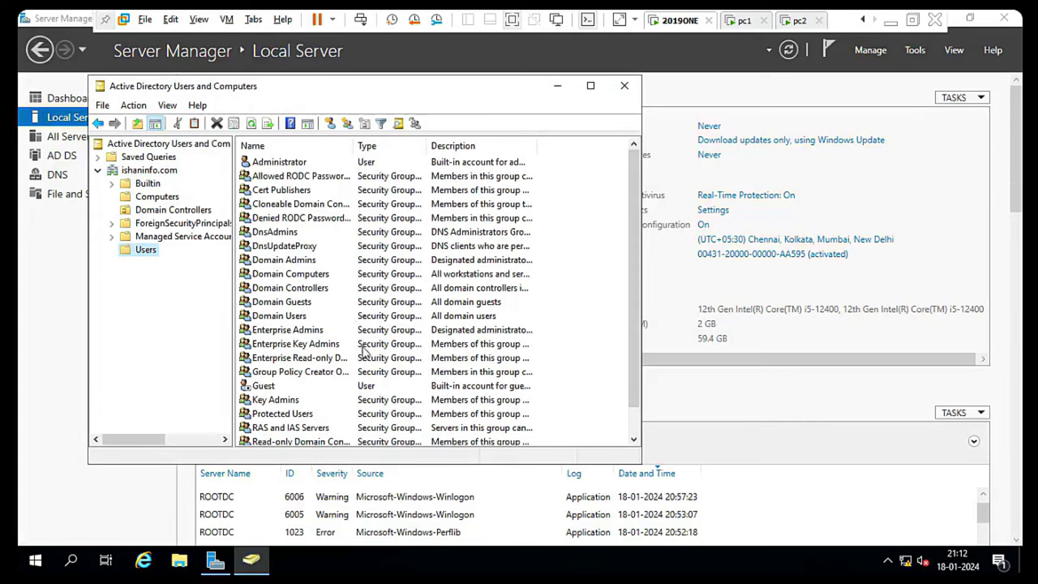
scroll(362, 357, "down", 1)
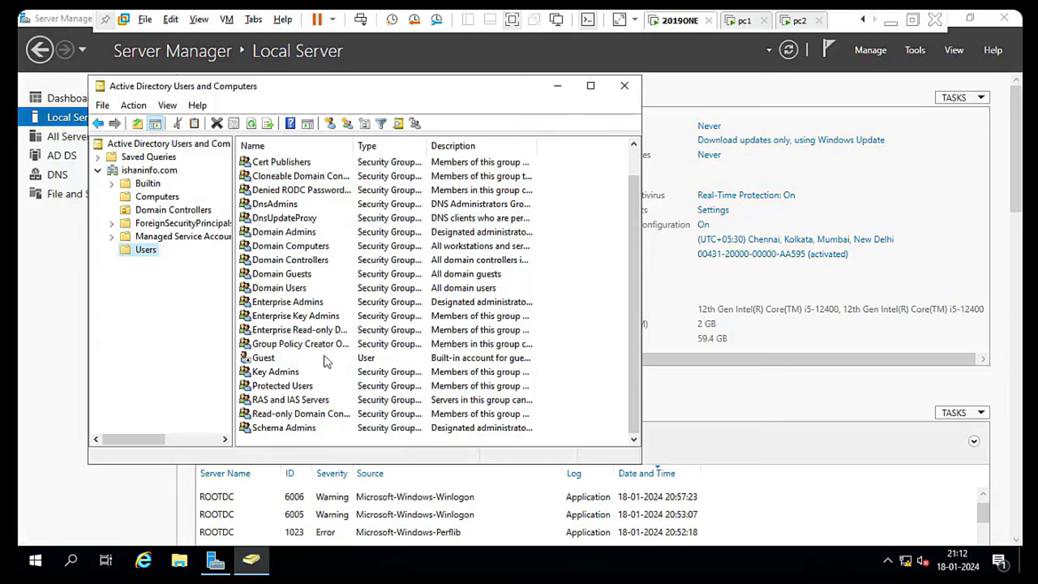
scroll(332, 379, "up", 1)
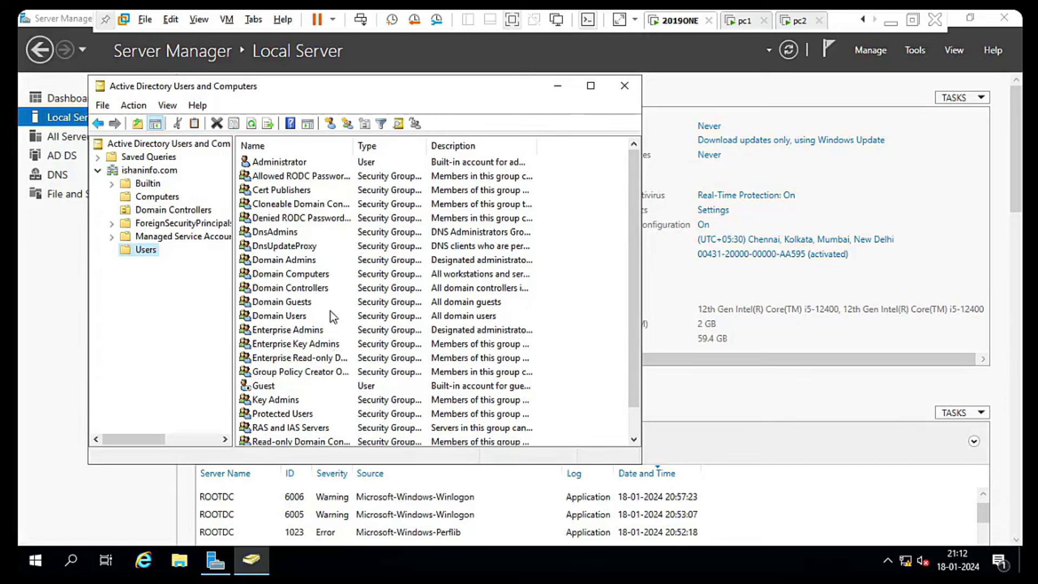
scroll(392, 336, "down", 1)
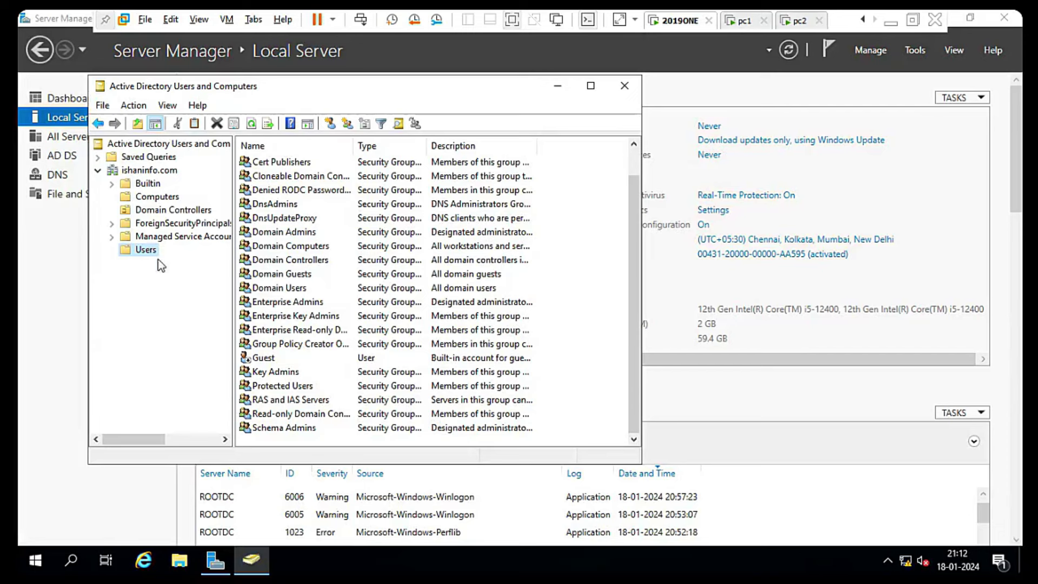
left_click(160, 173)
Step: Create the 'IT Dept' organizational unit under ishaninfo.com with accidental-deletion protection unchecked
right_click(159, 173)
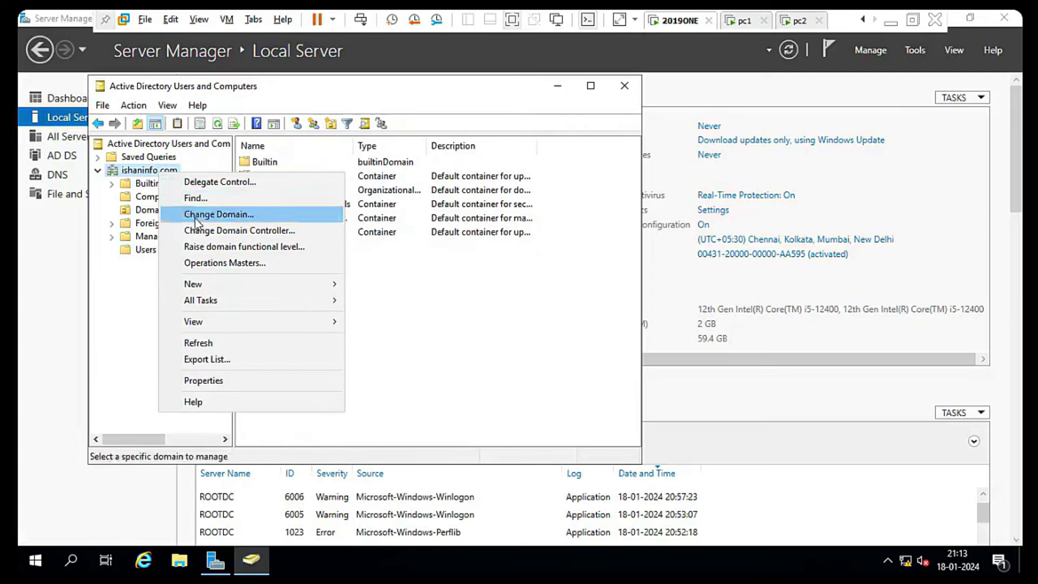
mouse_move(239, 320)
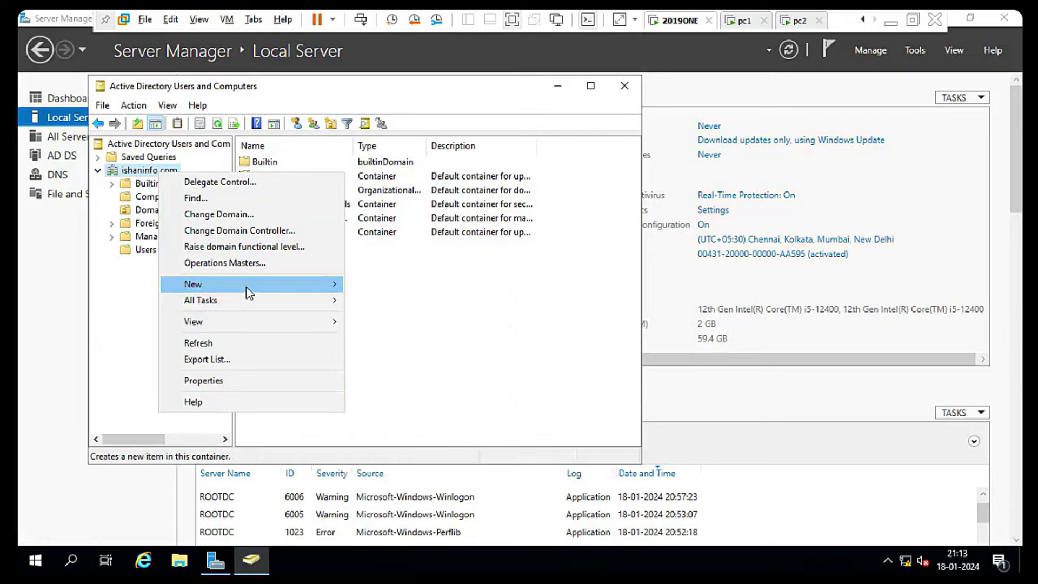
mouse_move(243, 284)
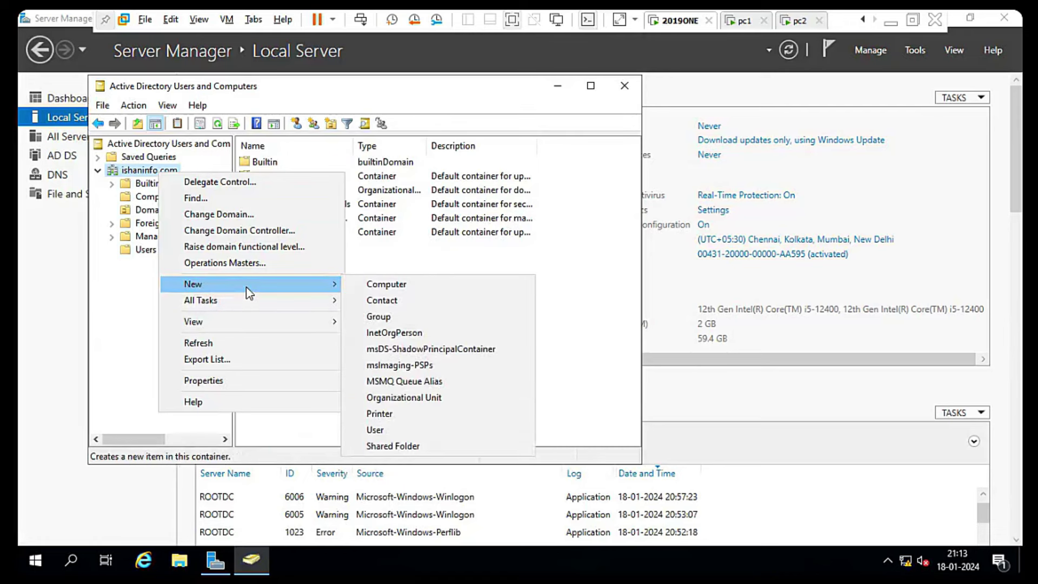
left_click(449, 401)
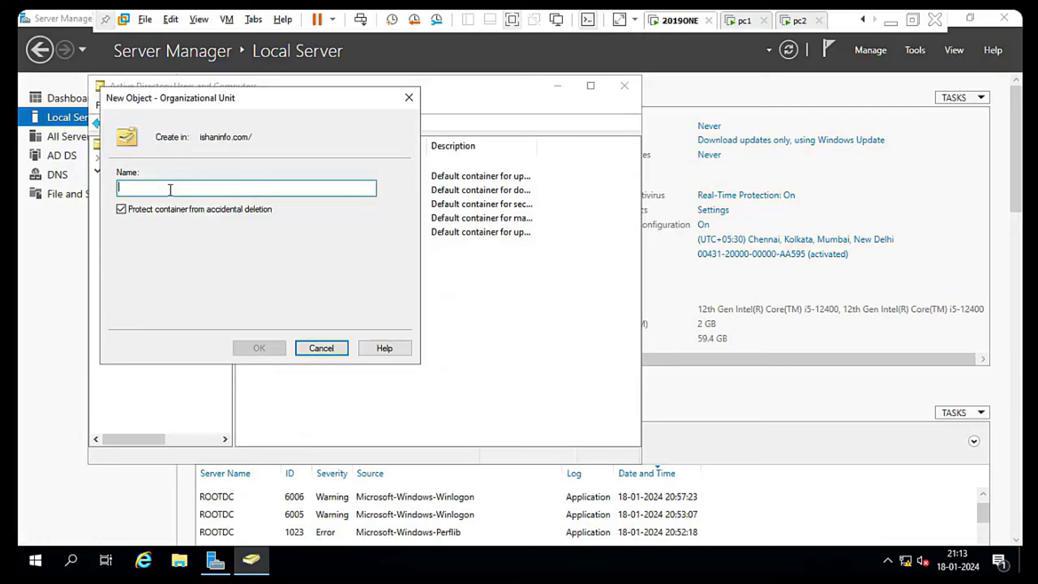
type("I")
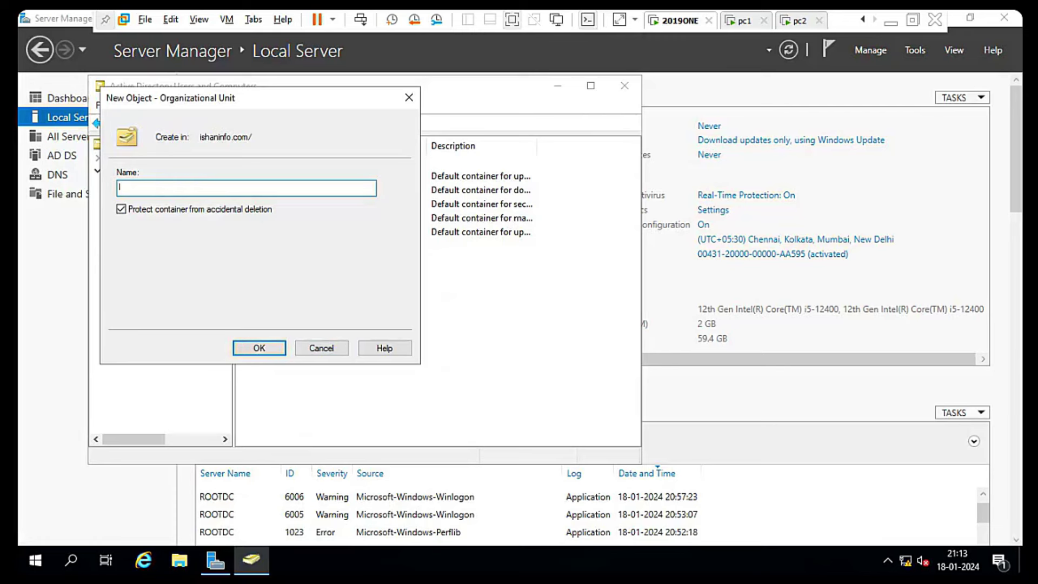
type("T Dept")
left_click(123, 212)
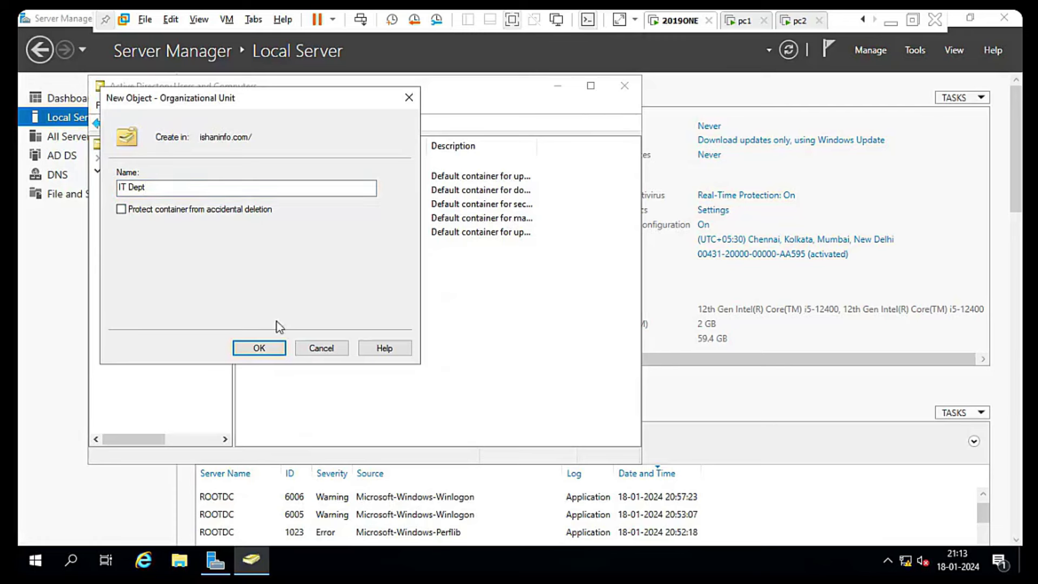
left_click(265, 349)
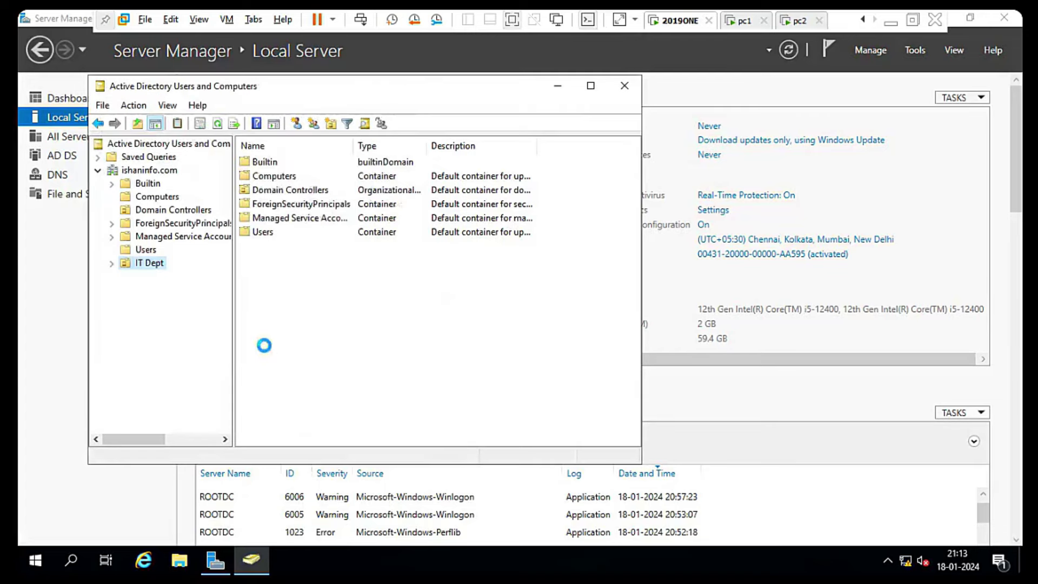
Step: Try clearing the IT Dept unit's name and dismiss the resulting rename error
right_click(154, 267)
key("Escape")
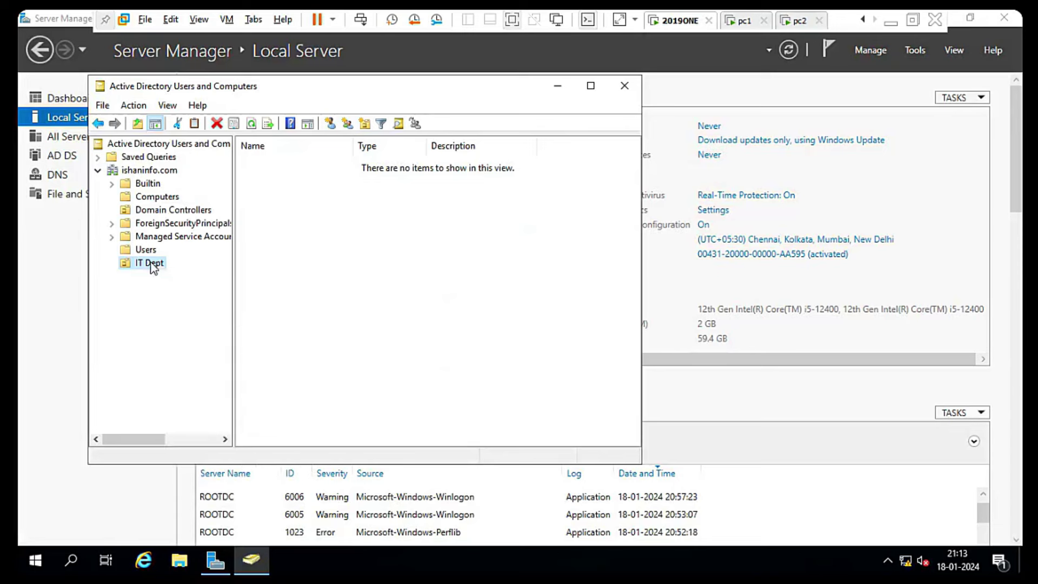
right_click(153, 267)
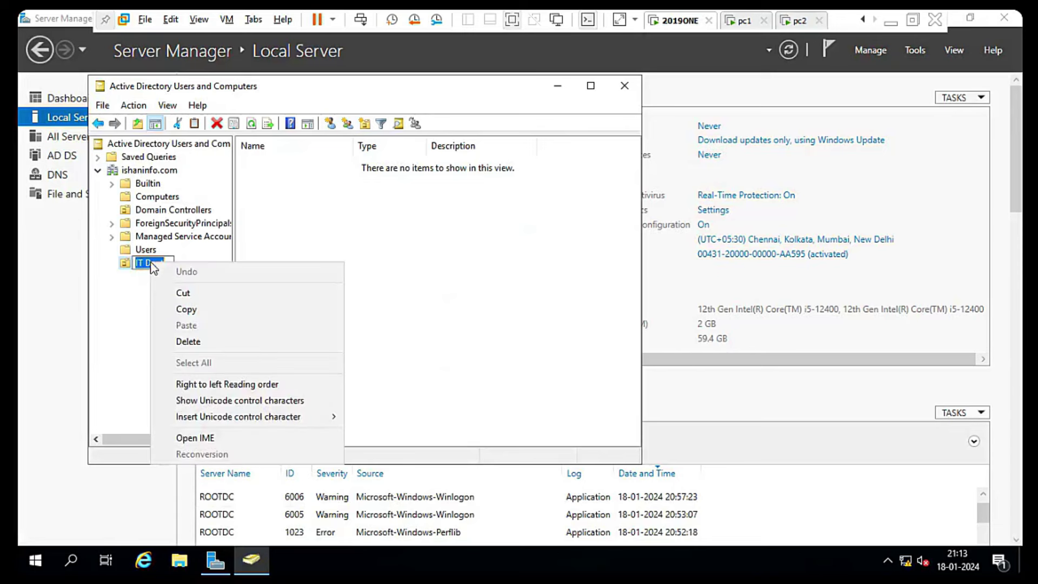
left_click(186, 346)
left_click(374, 369)
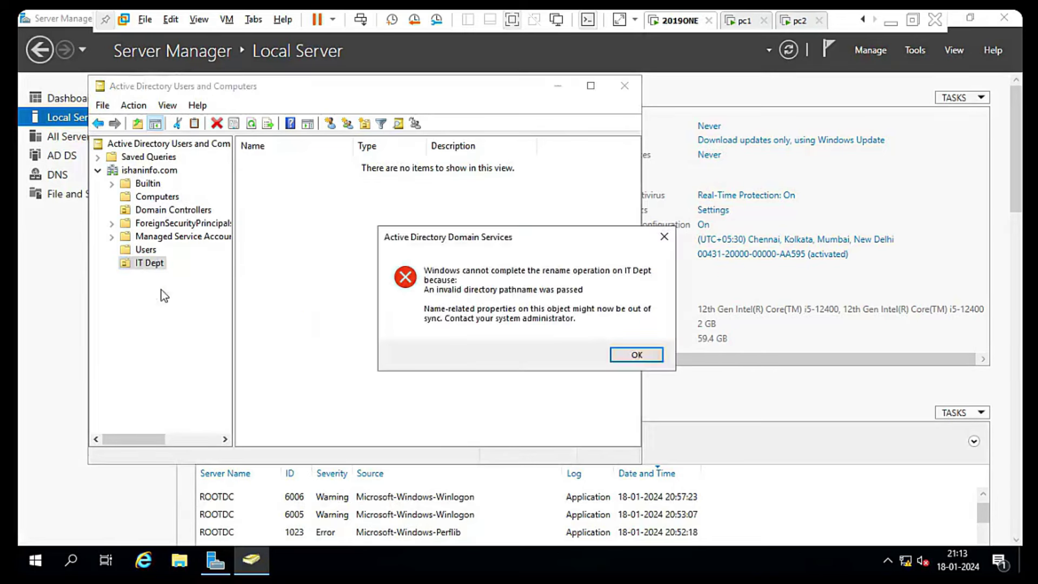
left_click(630, 354)
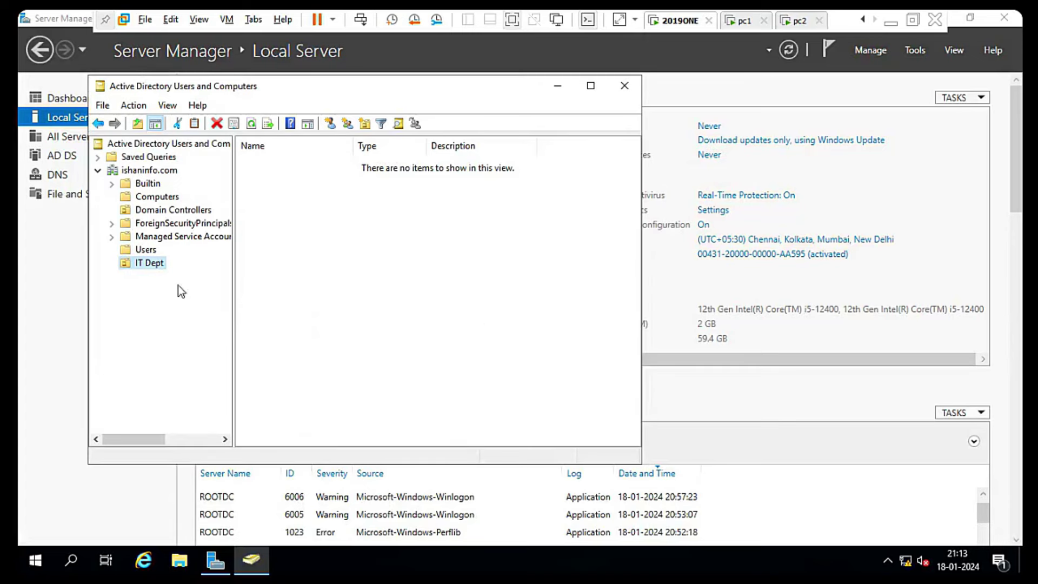
Step: Delete the IT Dept organizational unit and confirm the deletion
right_click(154, 266)
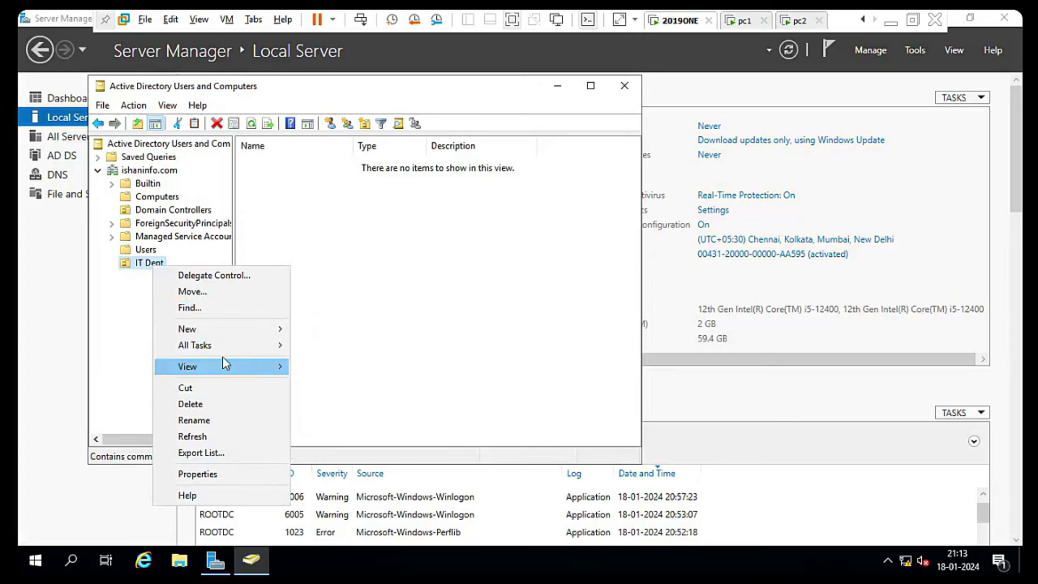
left_click(219, 406)
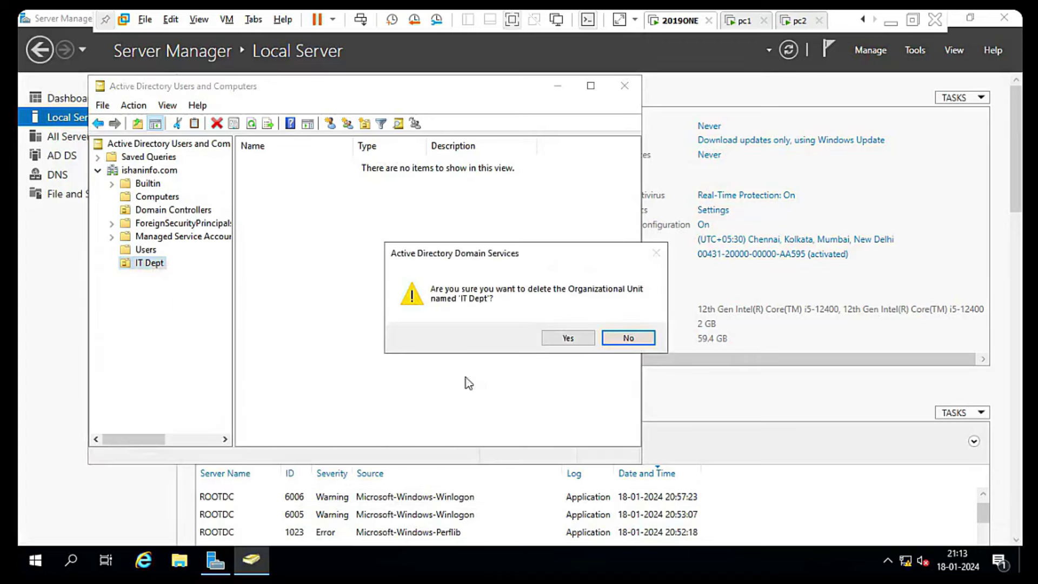
left_click(578, 342)
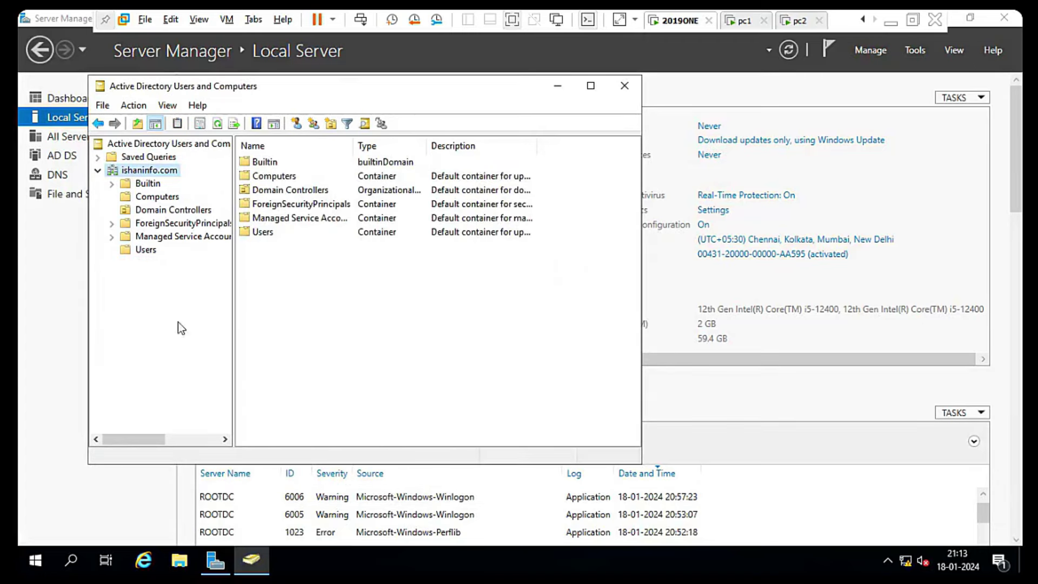
Step: Recreate the 'IT Dept' OU under ishaninfo.com, leaving accidental-deletion protection checked
right_click(159, 173)
mouse_move(270, 292)
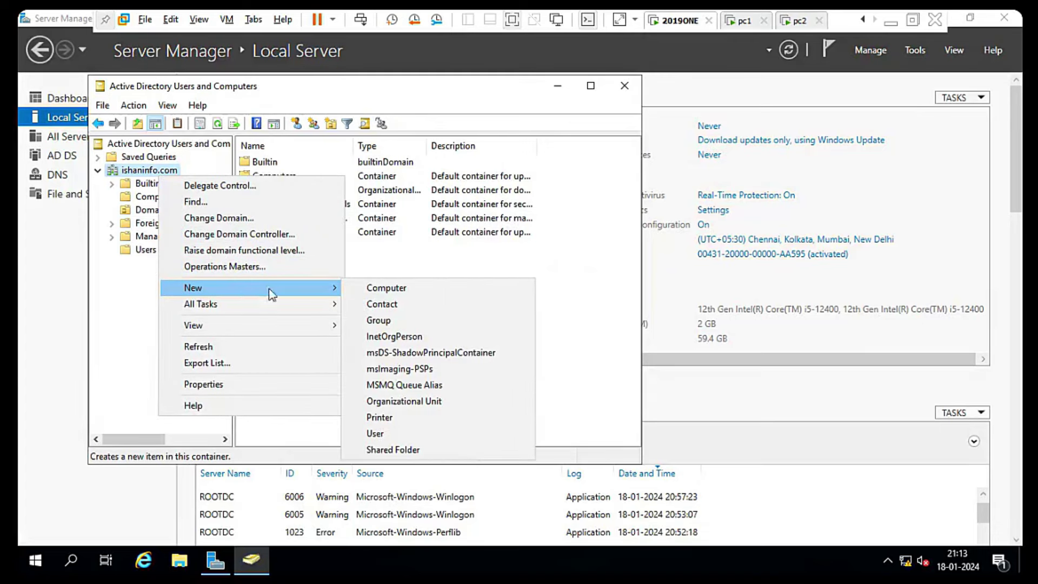
left_click(431, 401)
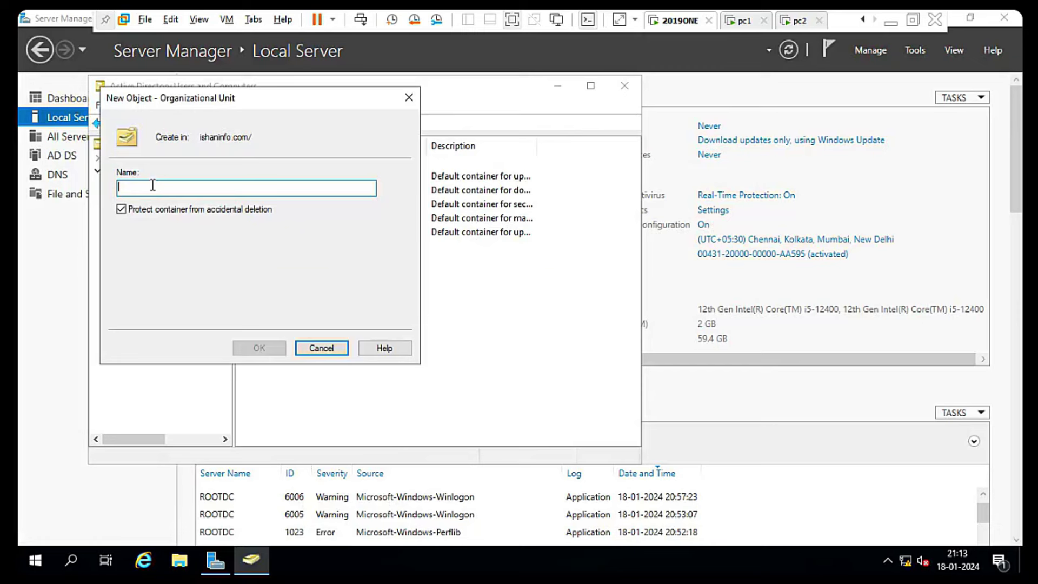
type("IT D")
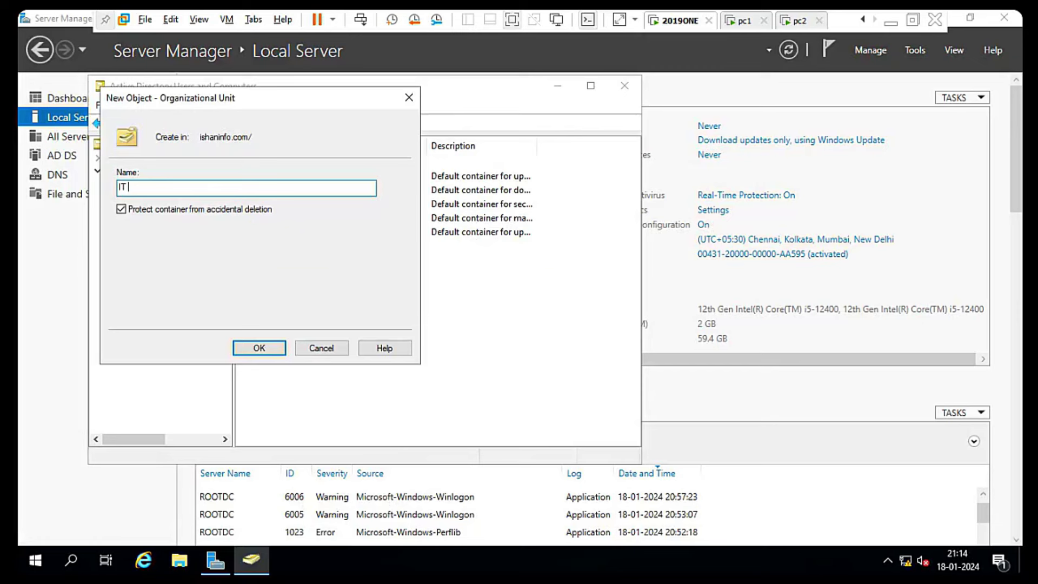
type("el")
key("BackSpace")
type("pt")
key("Return")
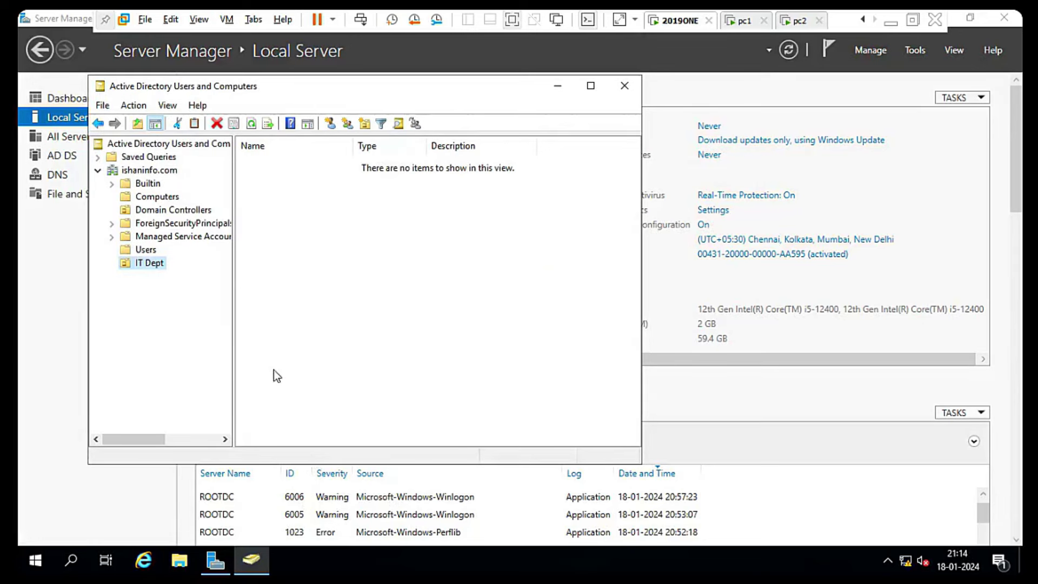
right_click(157, 266)
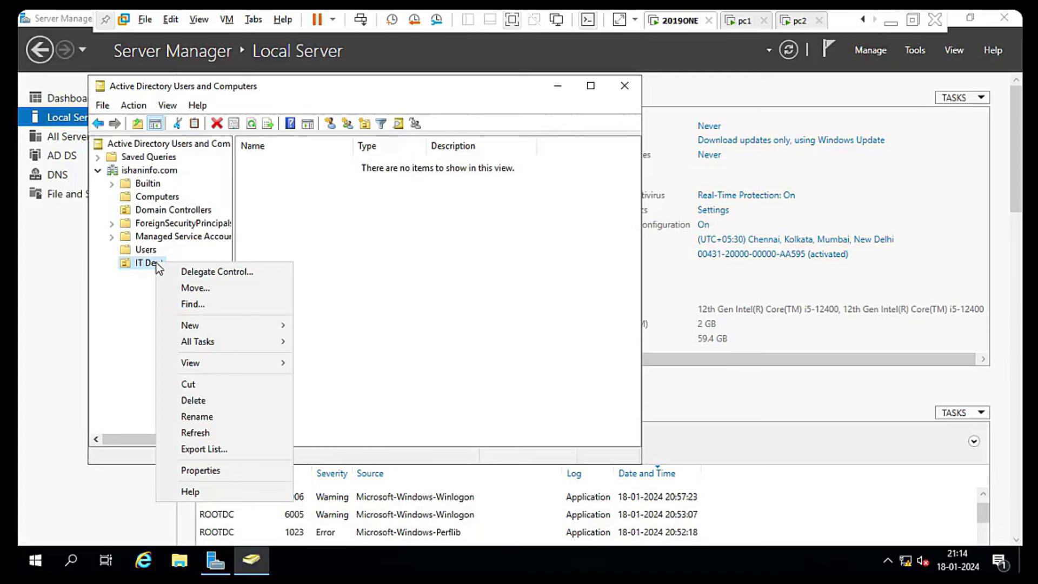
left_click(194, 401)
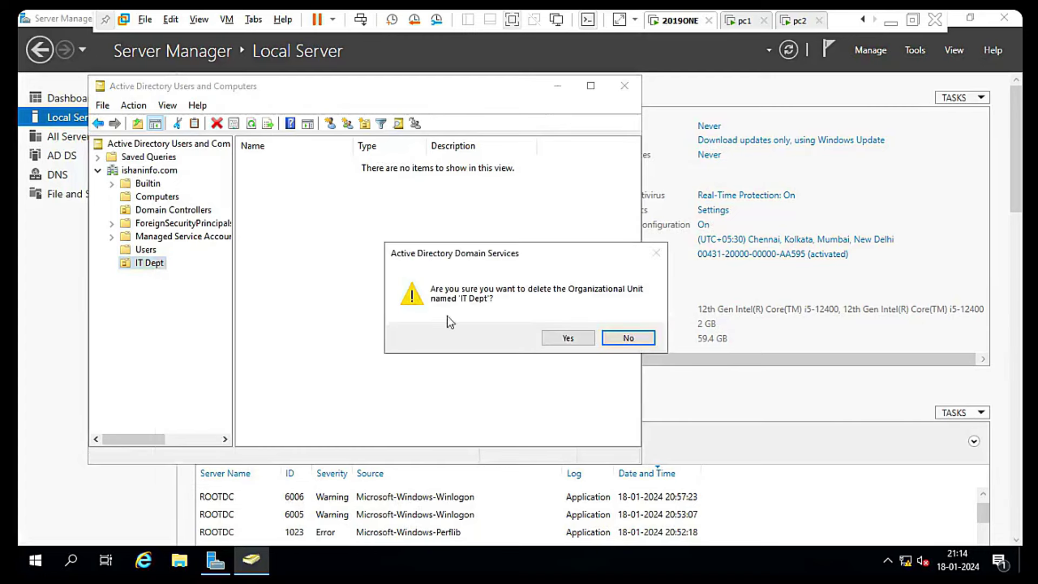
left_click(568, 338)
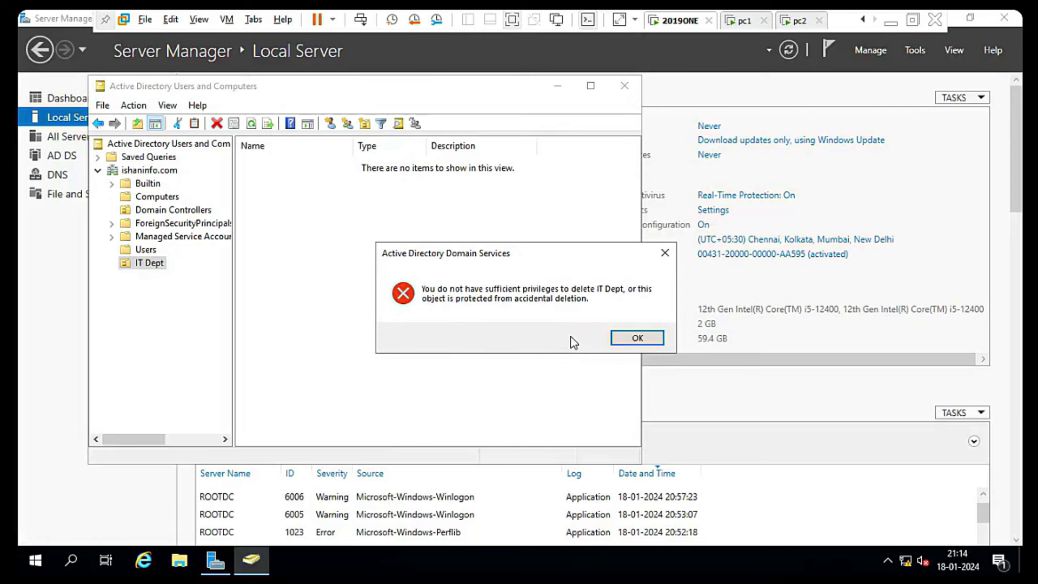
left_click(626, 340)
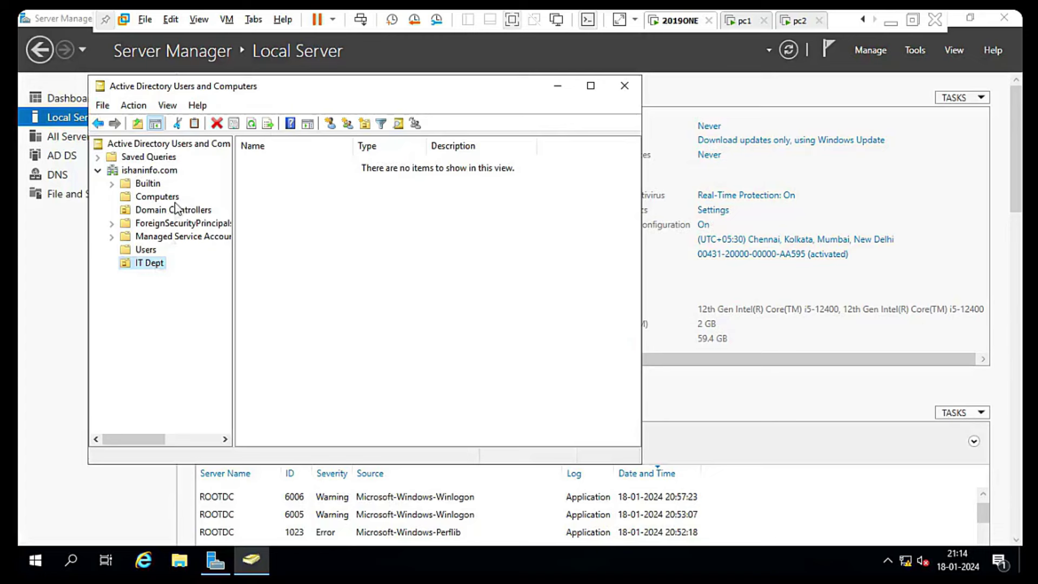
Step: Add an 'Account Dept' OU under ishaninfo.com with default deletion protection
right_click(171, 172)
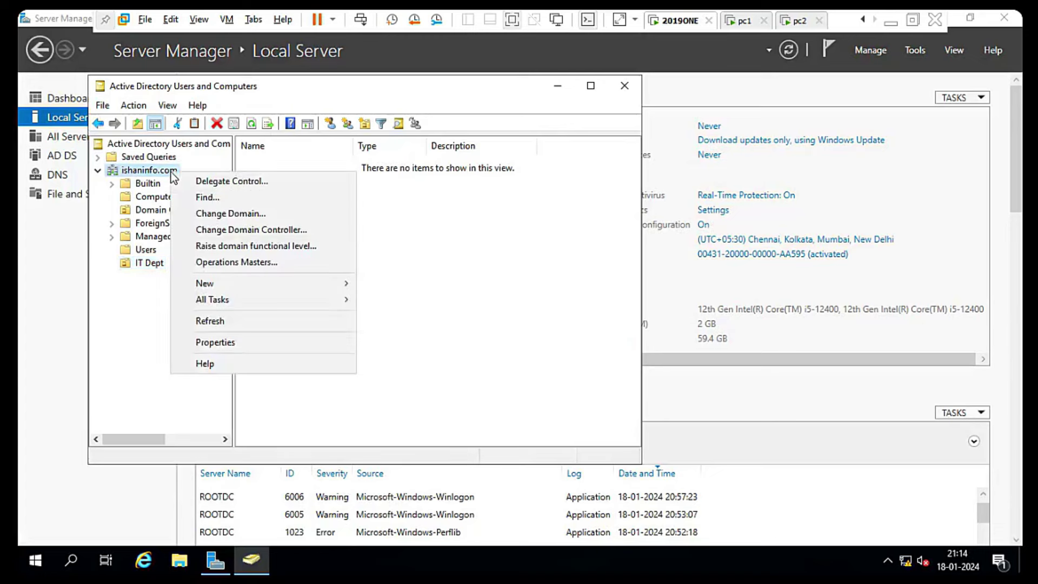
mouse_move(235, 283)
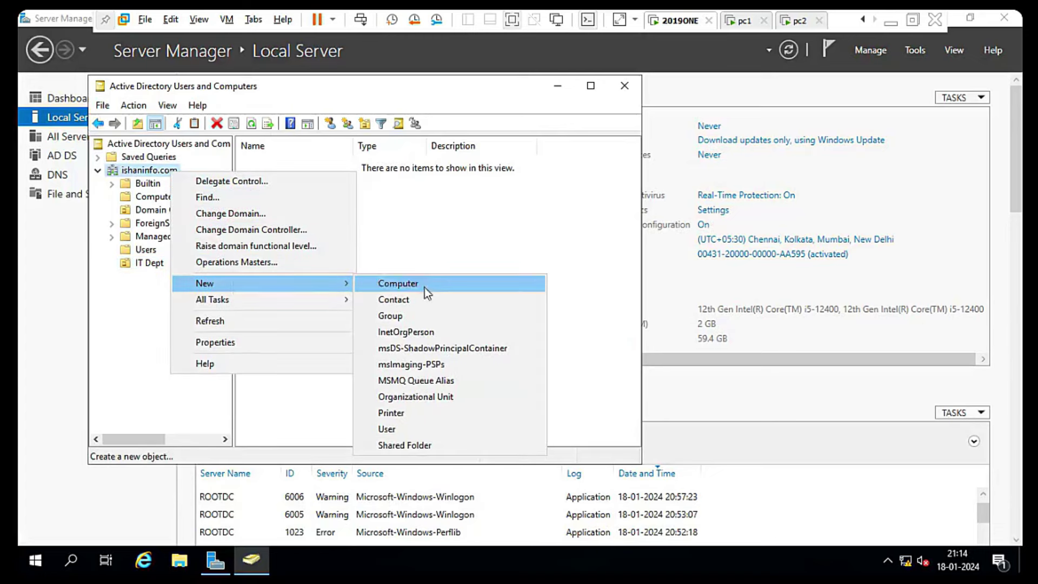
left_click(443, 400)
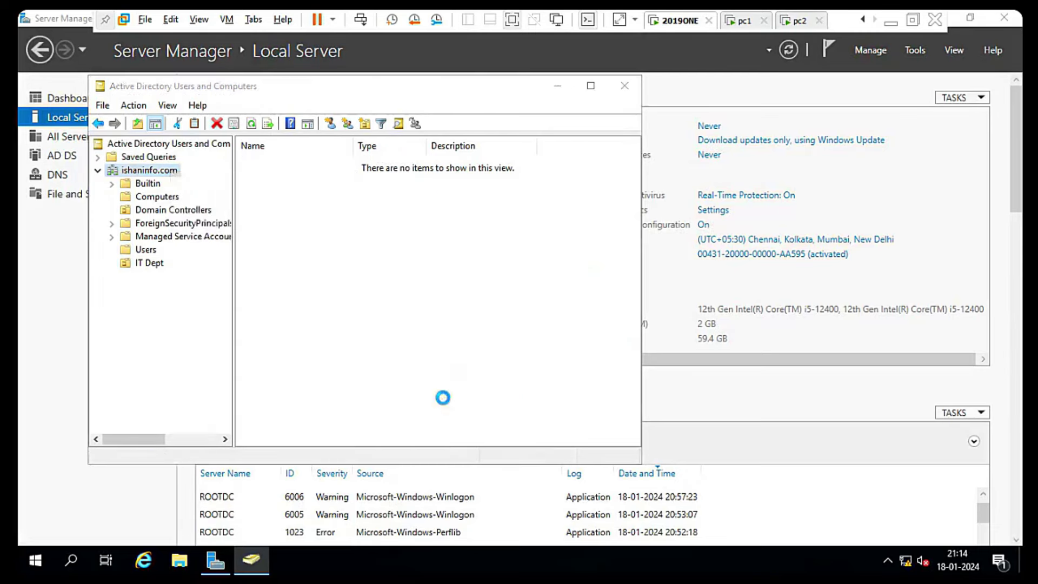
left_click_drag(274, 100, 465, 114)
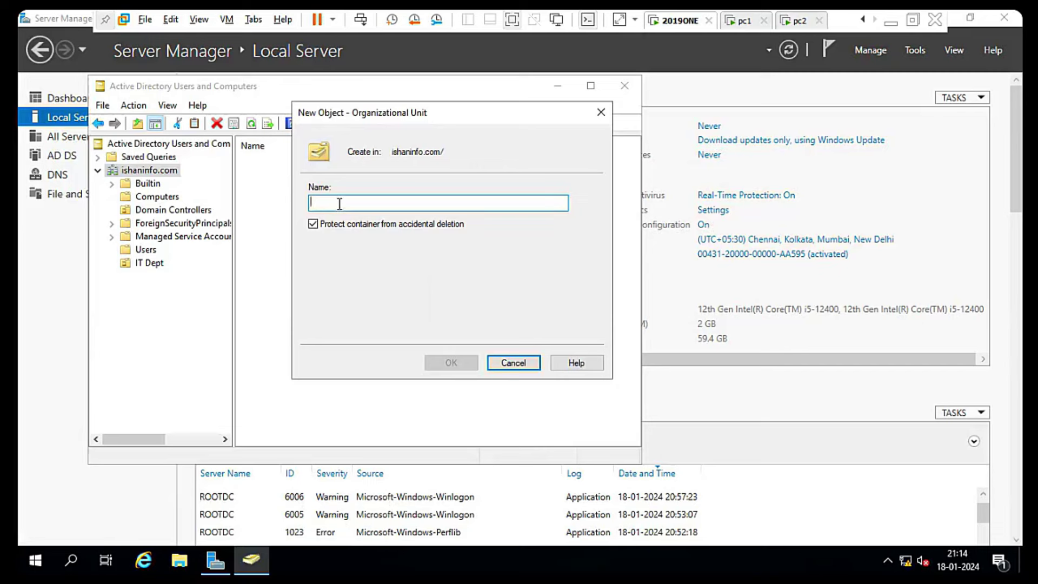
type("Account Dept")
key("Return")
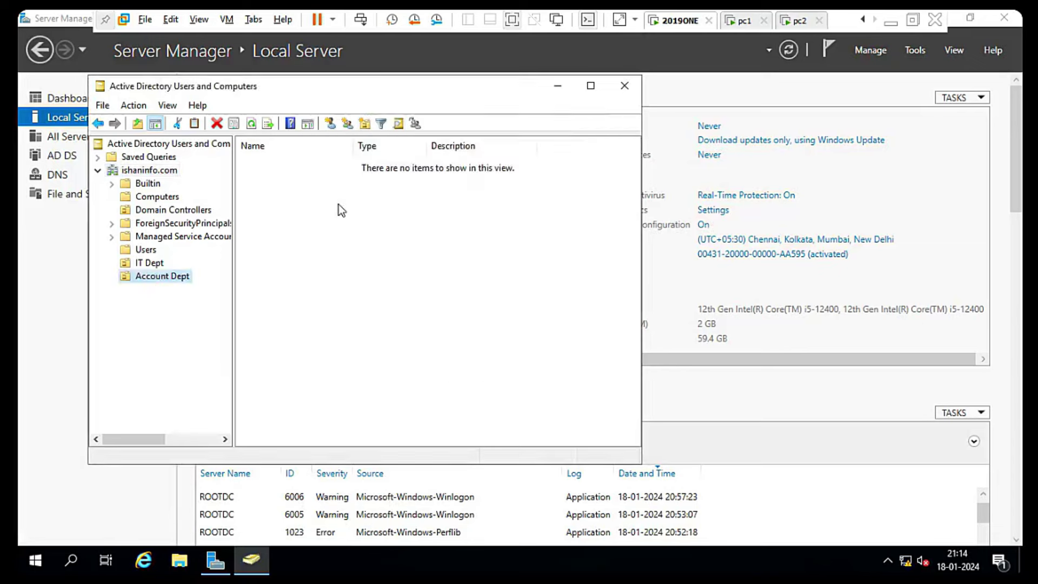
Step: Create a third organizational unit named 'Sales Dept' under ishaninfo.com
right_click(170, 176)
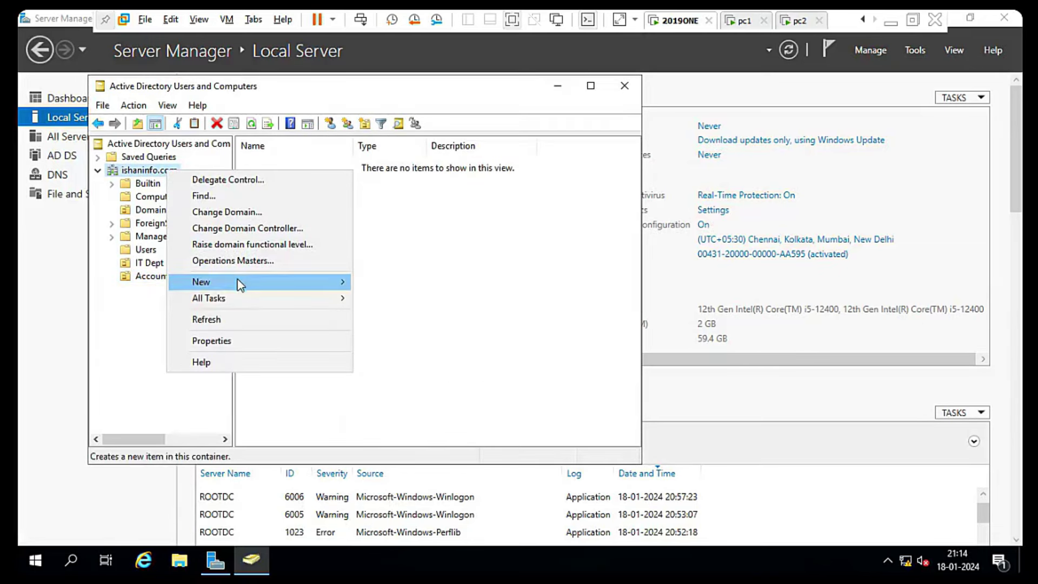
mouse_move(237, 281)
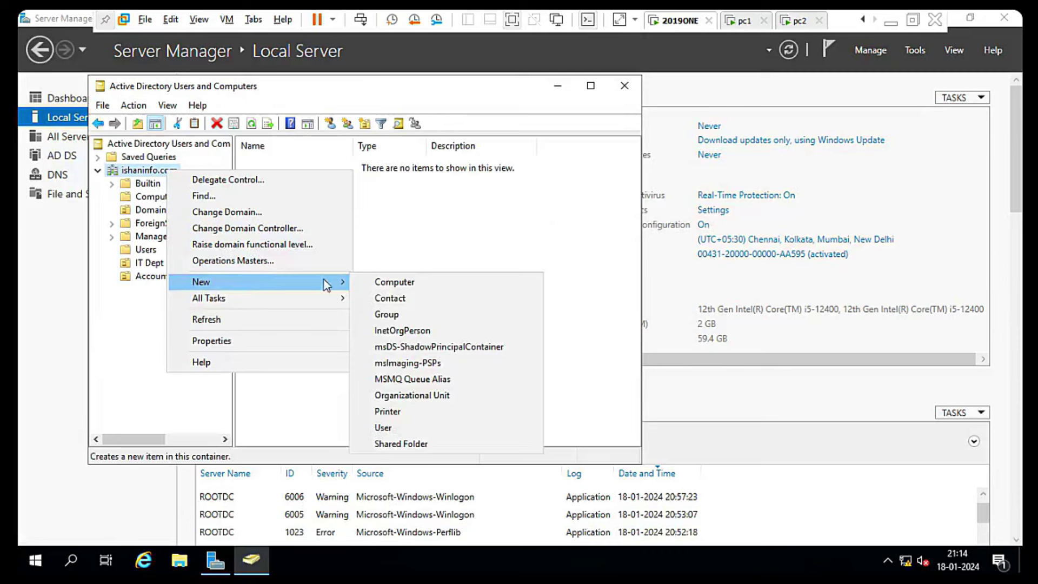
left_click(456, 398)
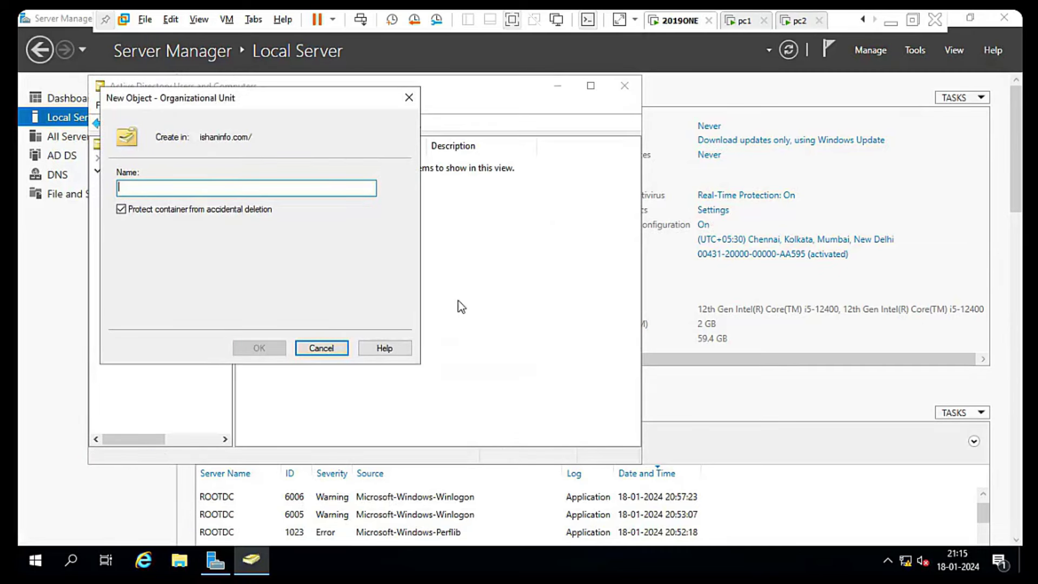
type("Sal")
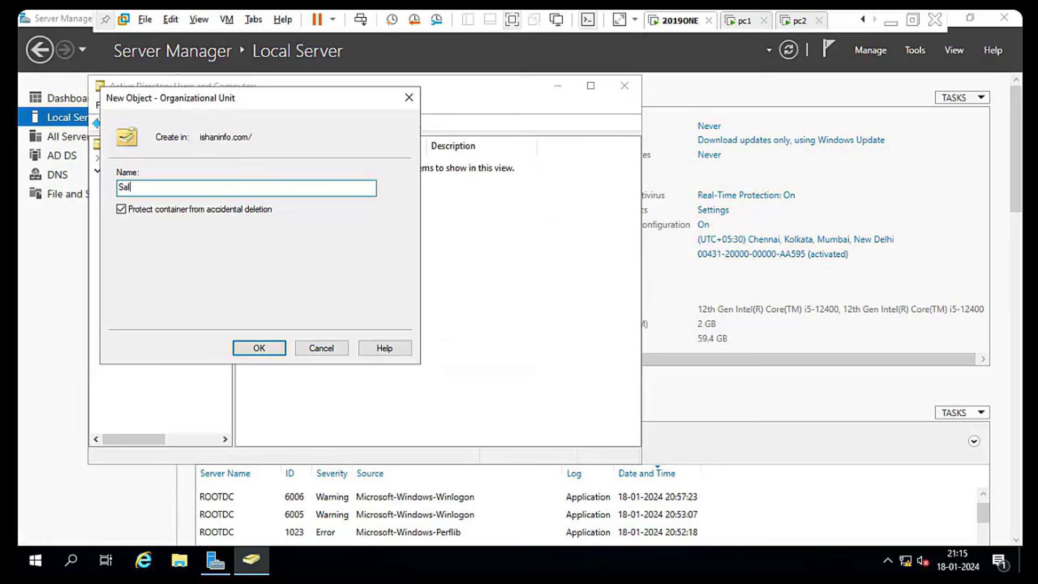
type("es Dept")
key("Return")
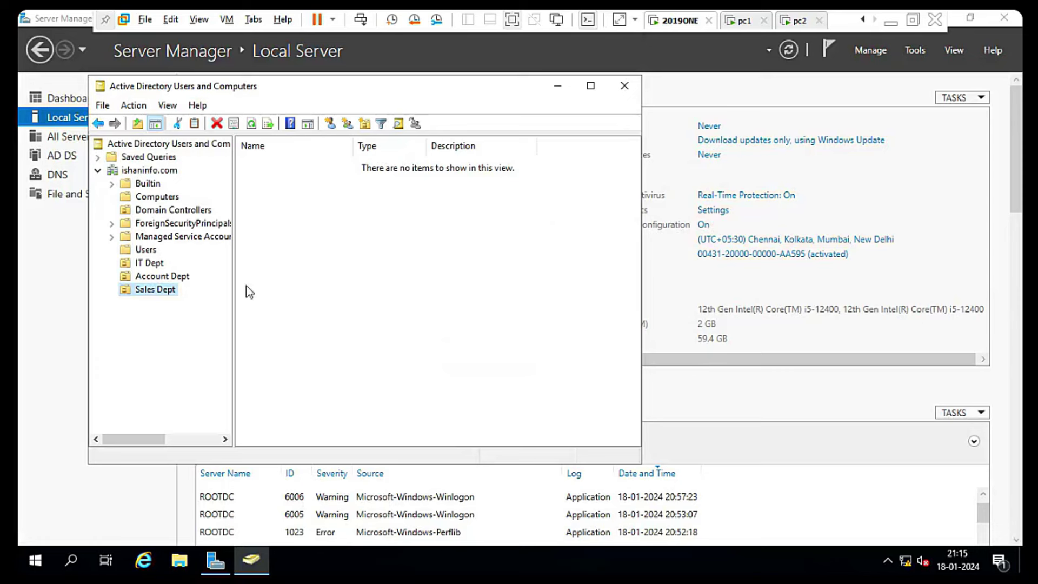
Step: Browse the IT Dept and Sales Dept units, ending on the empty IT Dept contents list
left_click(154, 263)
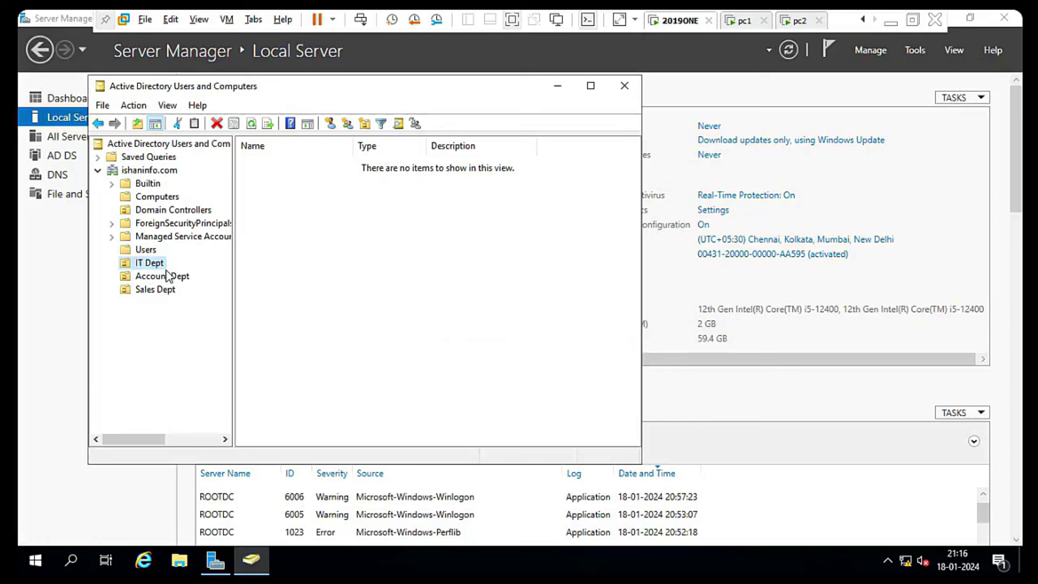
left_click(163, 293)
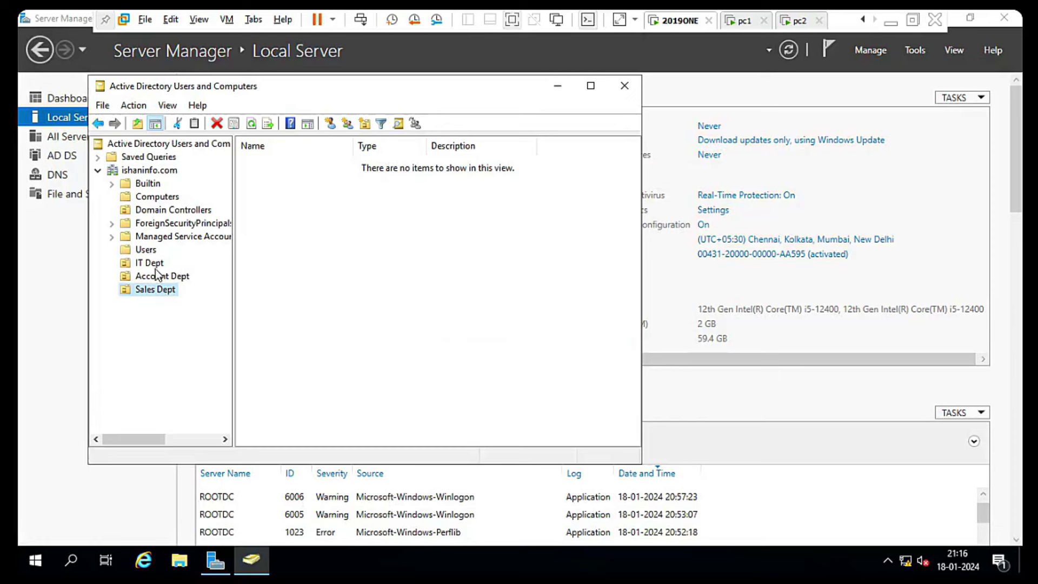
left_click(156, 268)
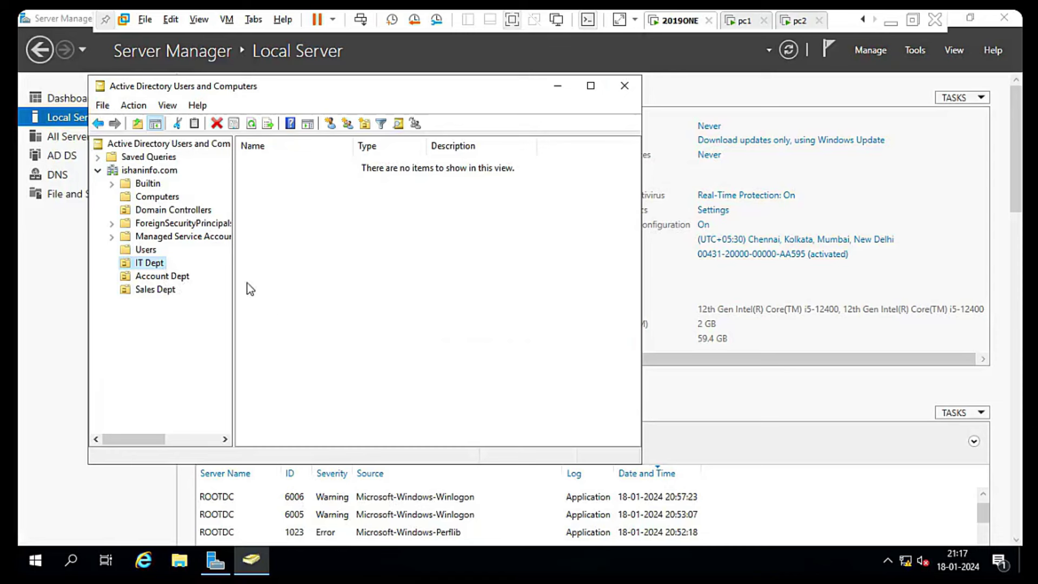
left_click(410, 296)
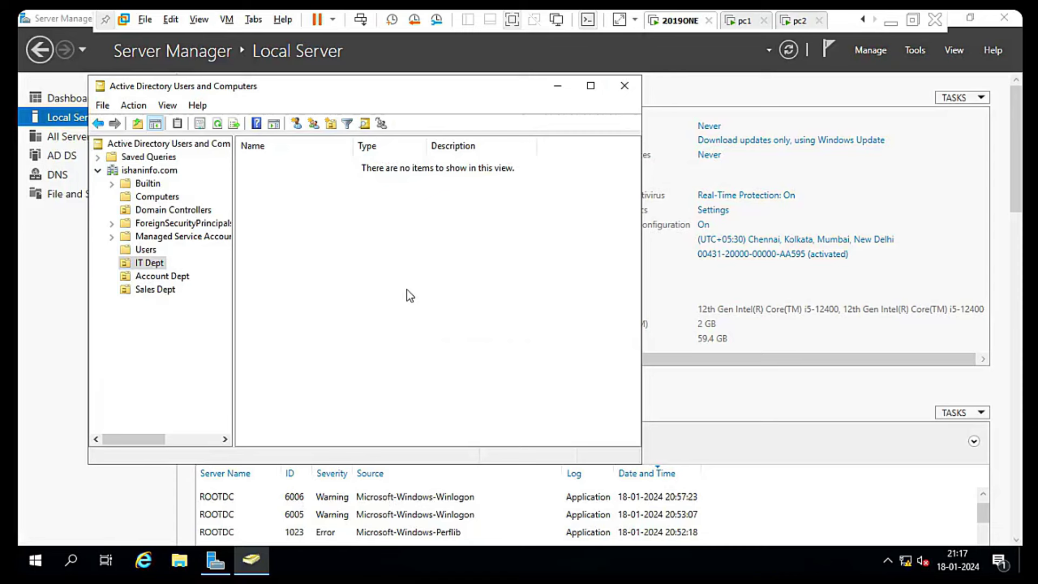
Step: Start a new IT Dept user with first name and logon name user1, advancing to the password page
right_click(290, 196)
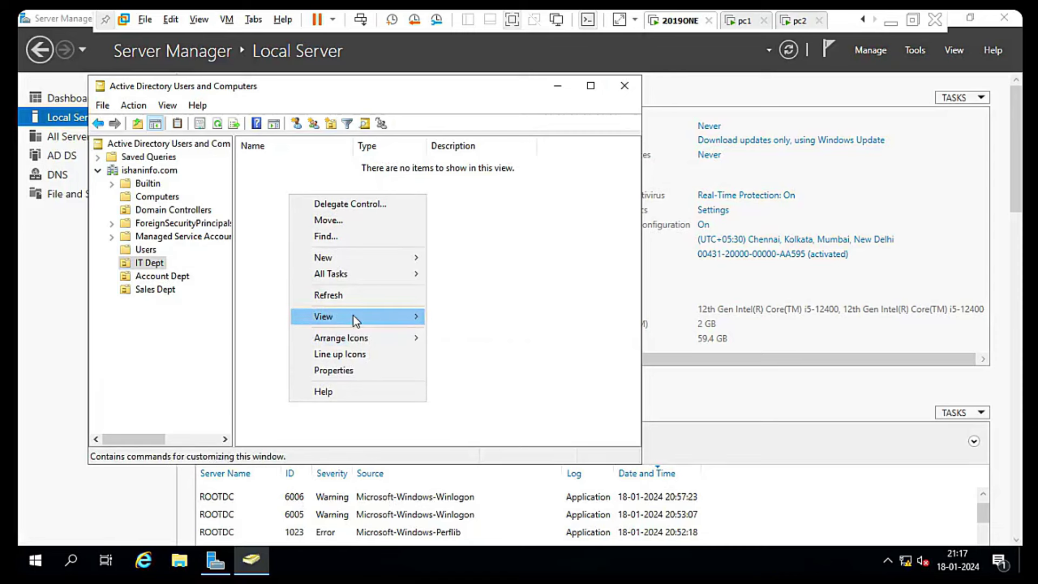
mouse_move(352, 316)
mouse_move(371, 255)
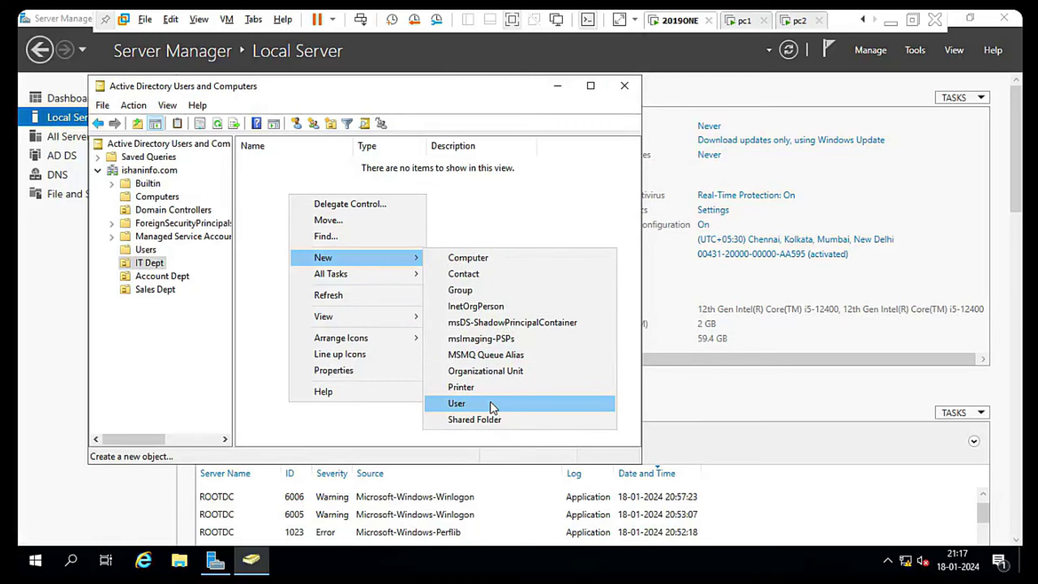
left_click(457, 403)
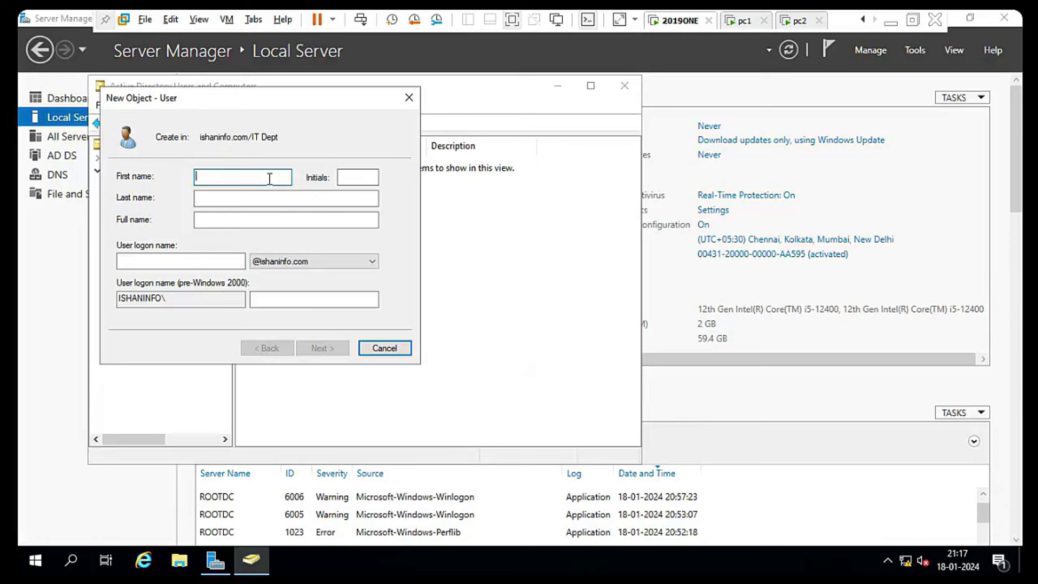
type("user1")
key("ctrl+a")
key("Tab")
key("Tab")
key("Tab")
key("ctrl+c")
key("Tab")
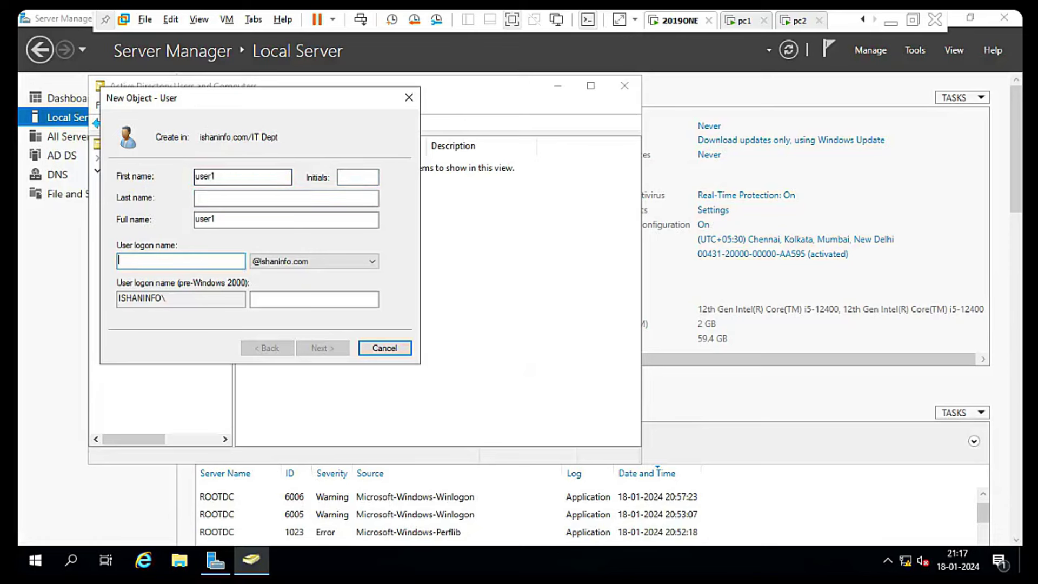
key("ctrl+v")
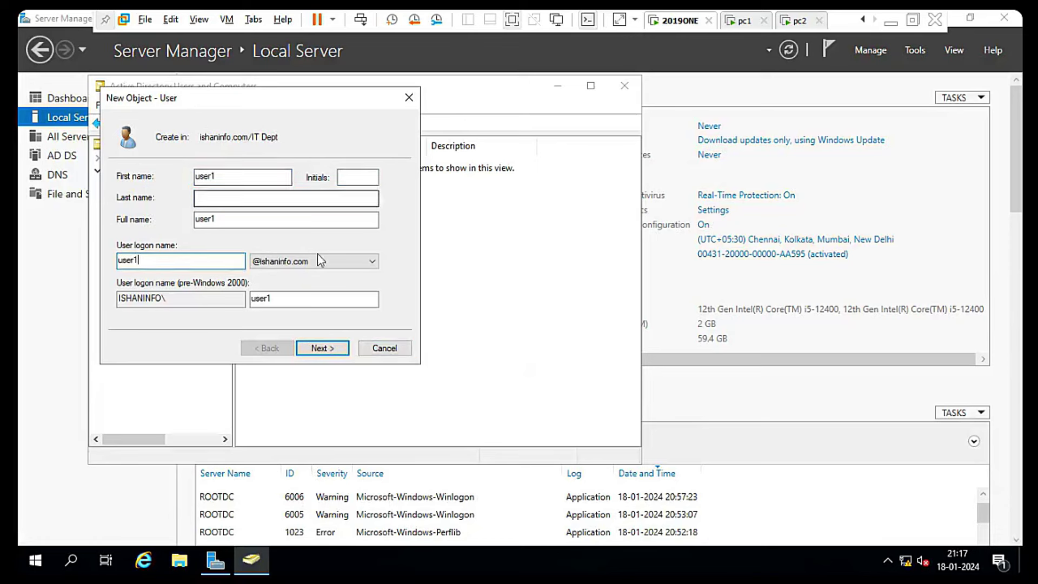
left_click(317, 349)
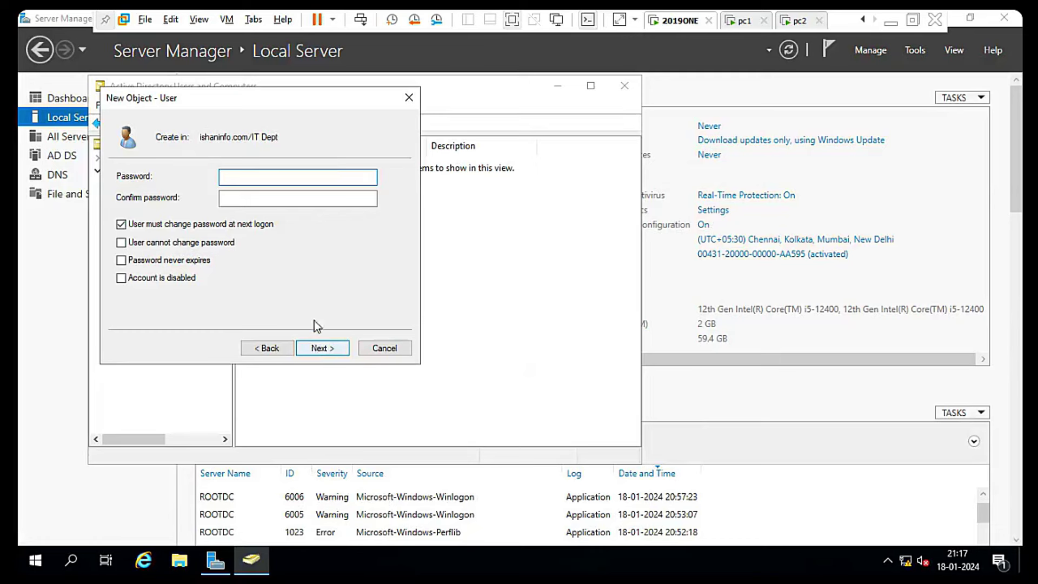
Step: Set user1's password options so it never expires, resolving the option conflict warning
left_click(129, 227)
left_click(122, 260)
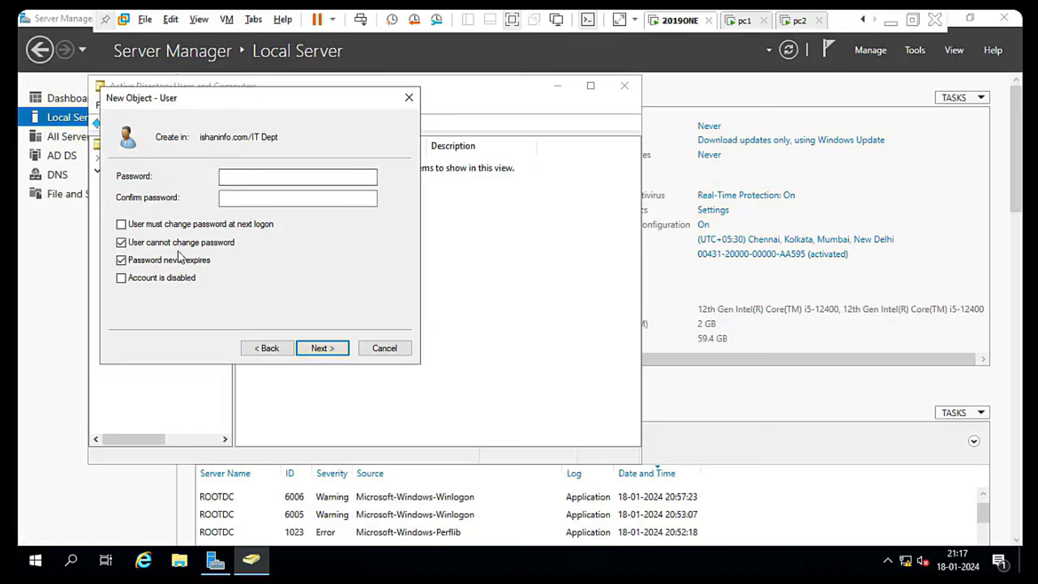
left_click(121, 224)
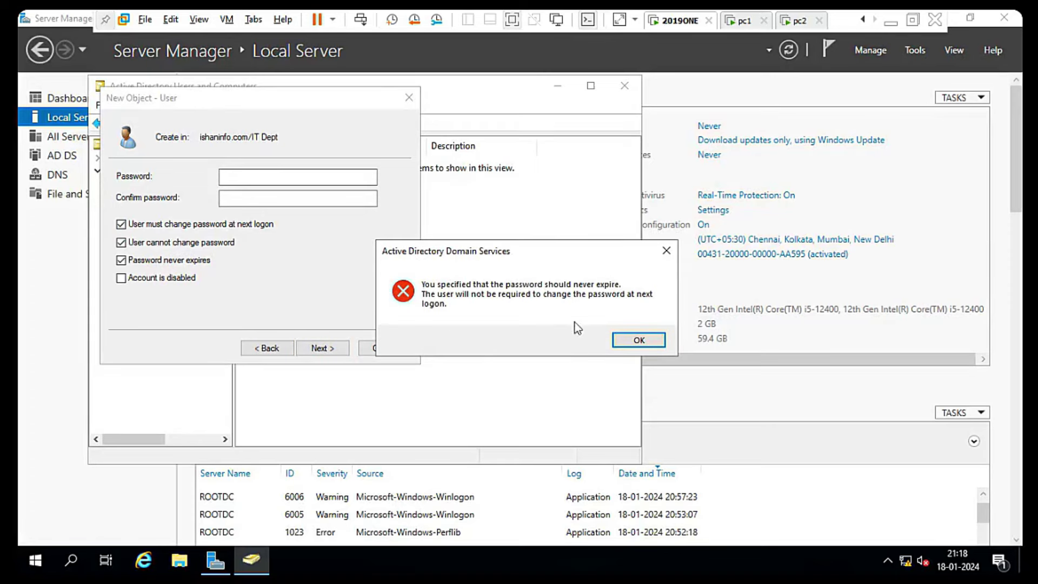
left_click(631, 341)
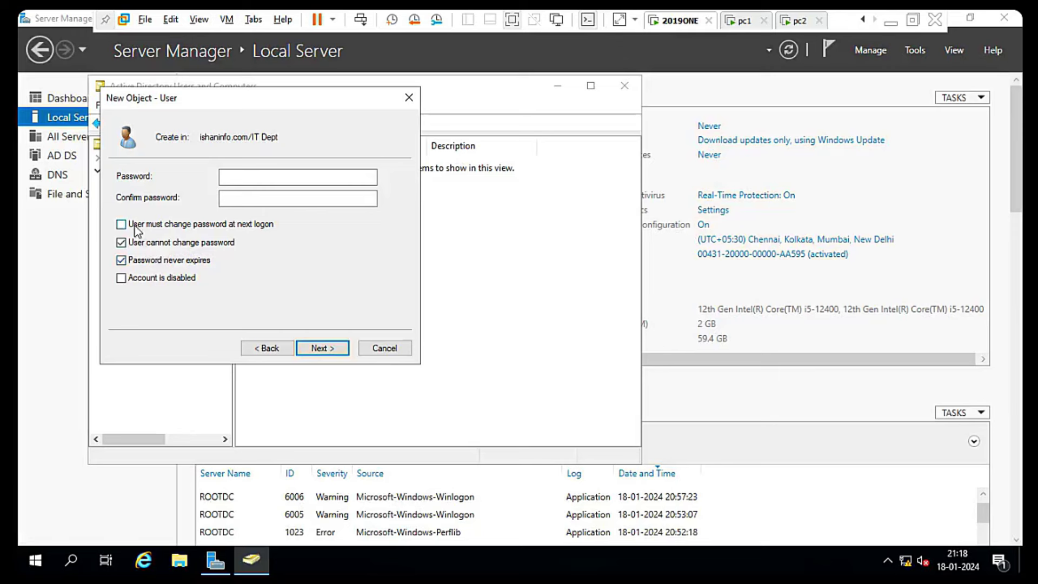
Step: Enter and confirm user1's password, then finish creating the account
left_click(254, 179)
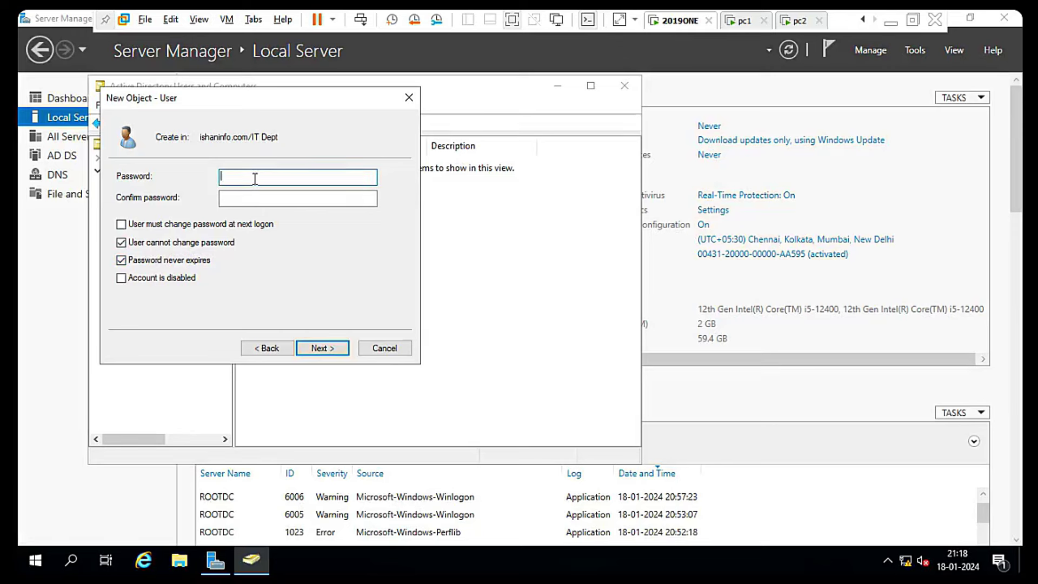
type("•••••••••")
left_click(243, 198)
type("•••••")
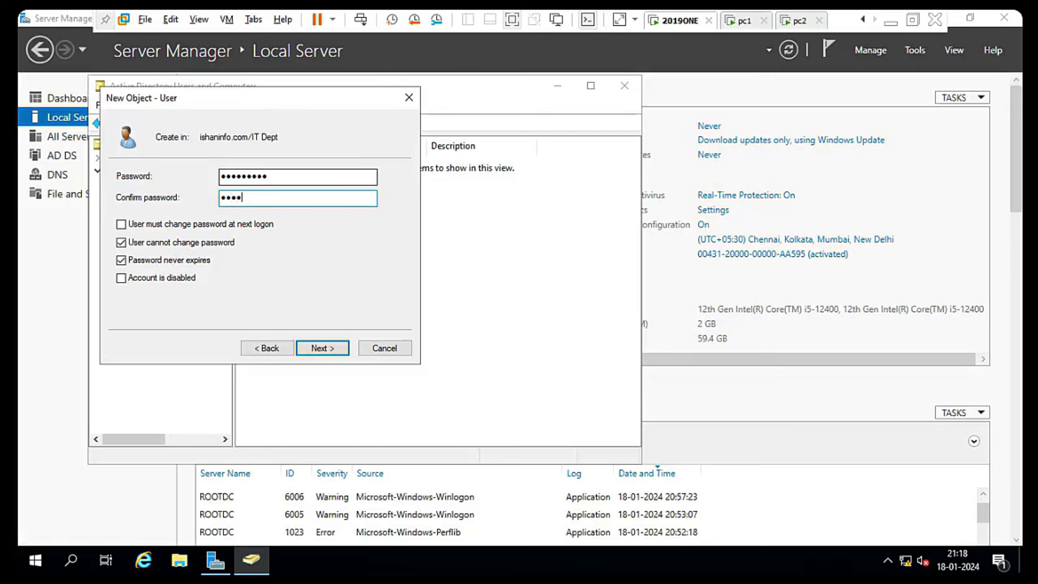
type("••••")
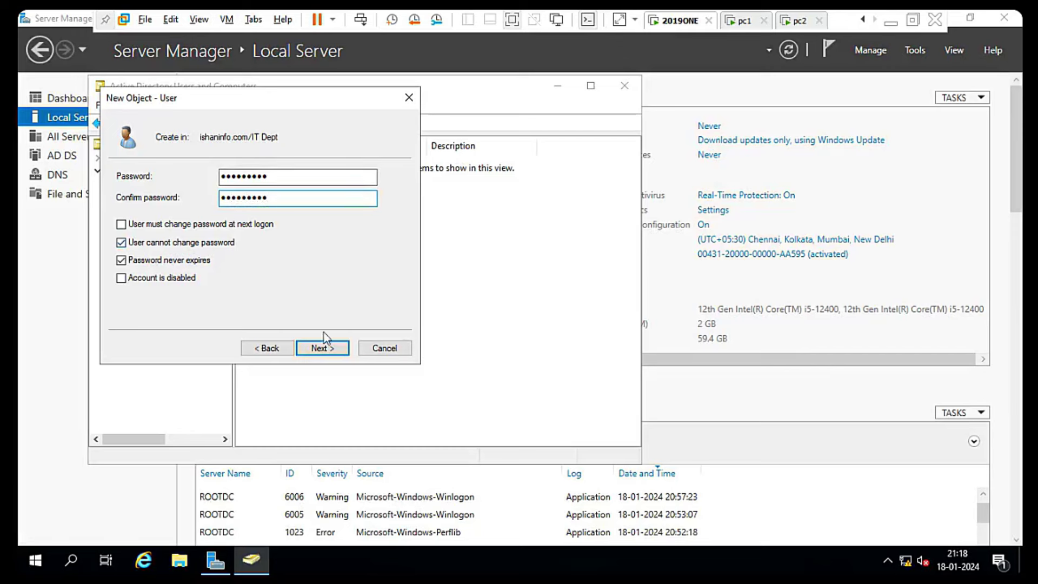
left_click(328, 349)
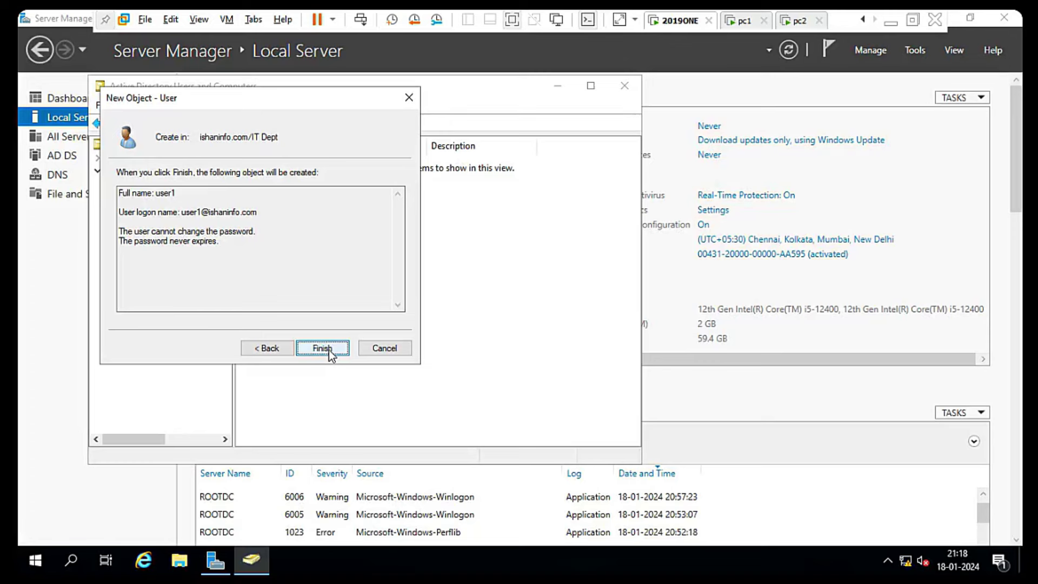
left_click(322, 348)
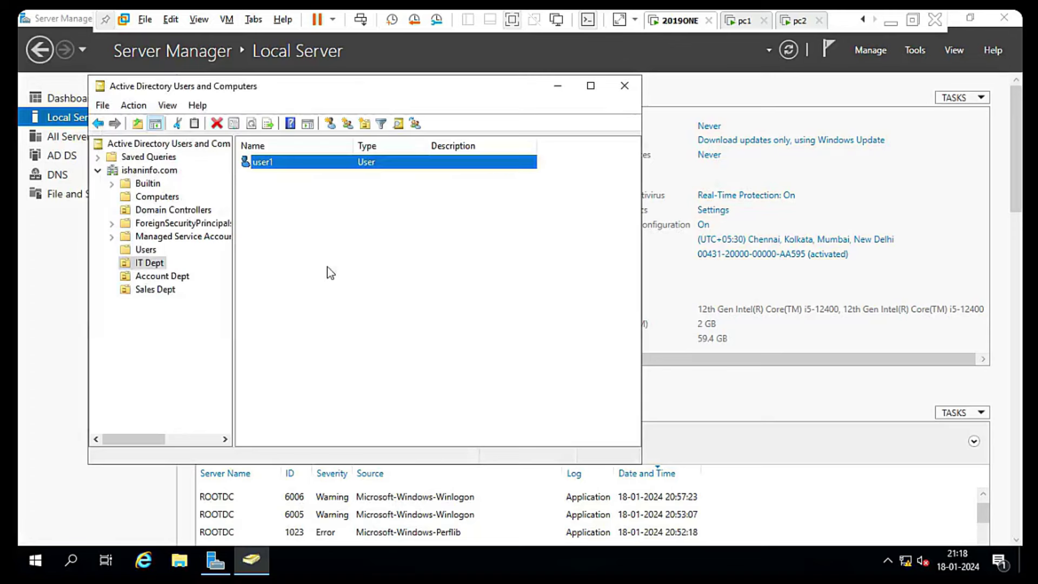
Step: Copy user1 into a new user with first name and logon name user2
right_click(270, 172)
left_click(305, 178)
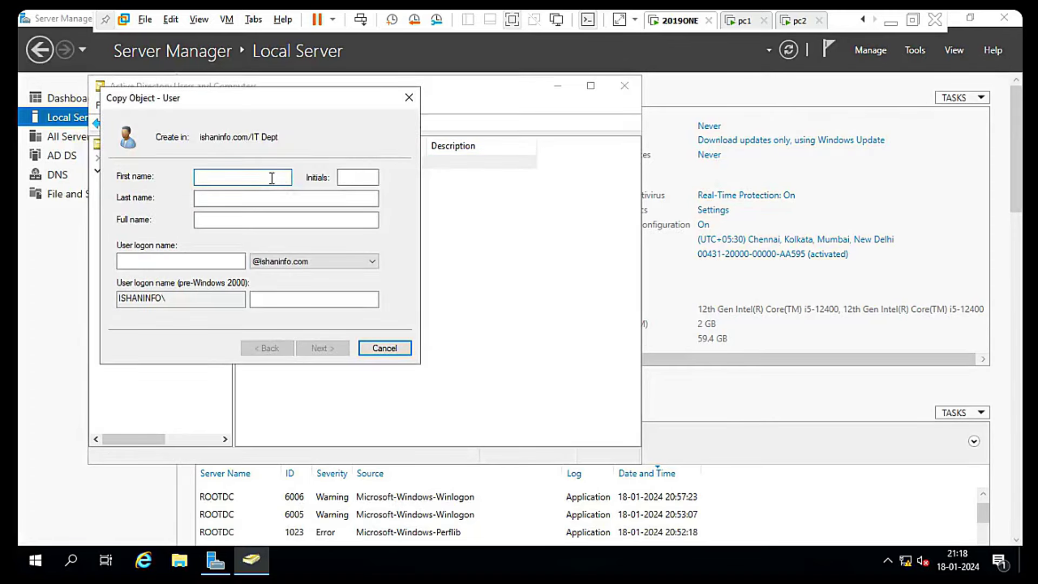
type("user2")
key("Tab")
key("Tab")
key("Tab")
key("Tab")
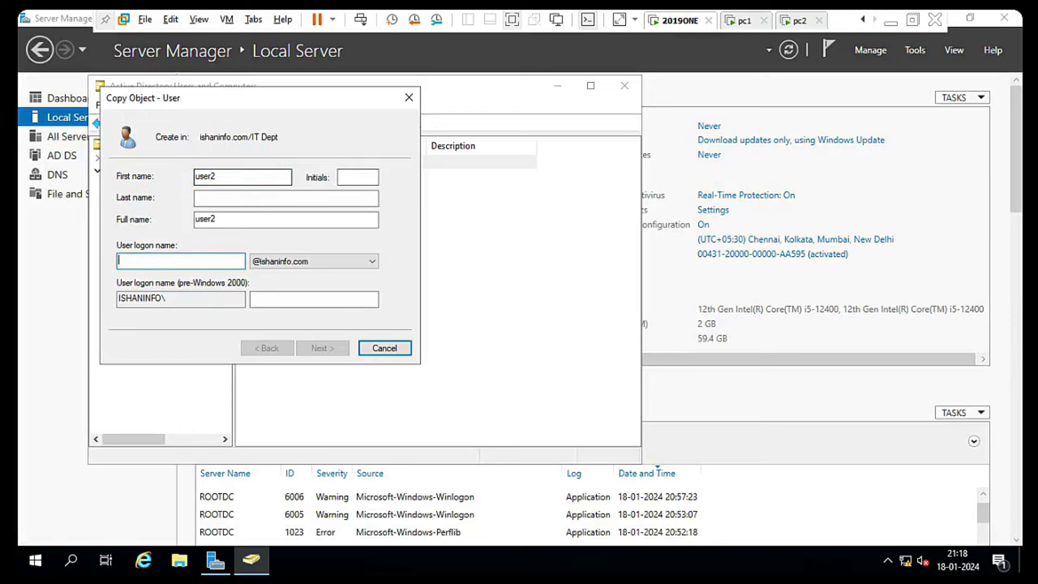
type("user1")
key("BackSpace")
type("2")
key("Return")
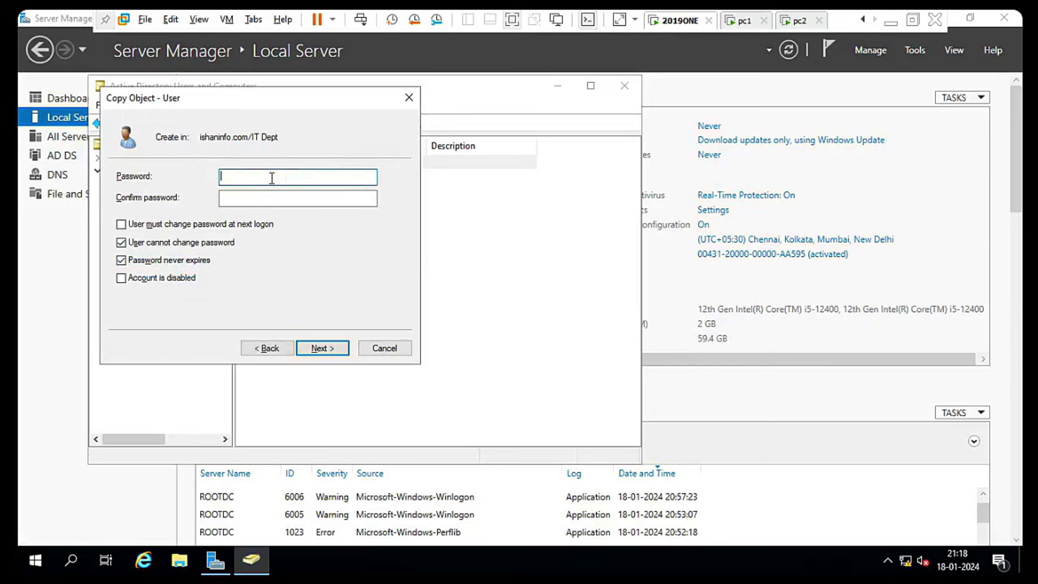
Step: Enter and confirm user2's password and finish the copy wizard
left_click(298, 198)
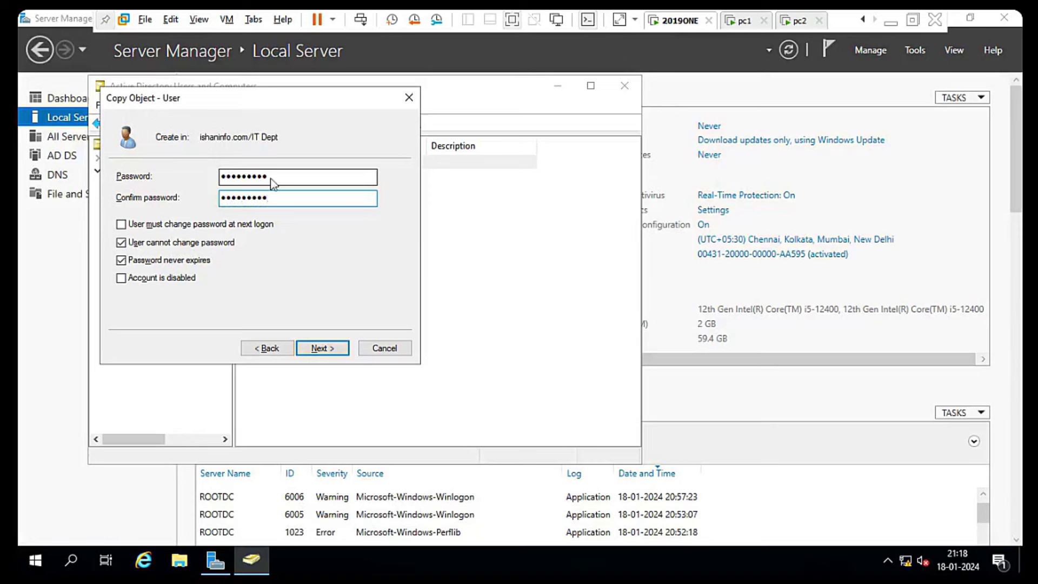
key("Return")
key("Return")
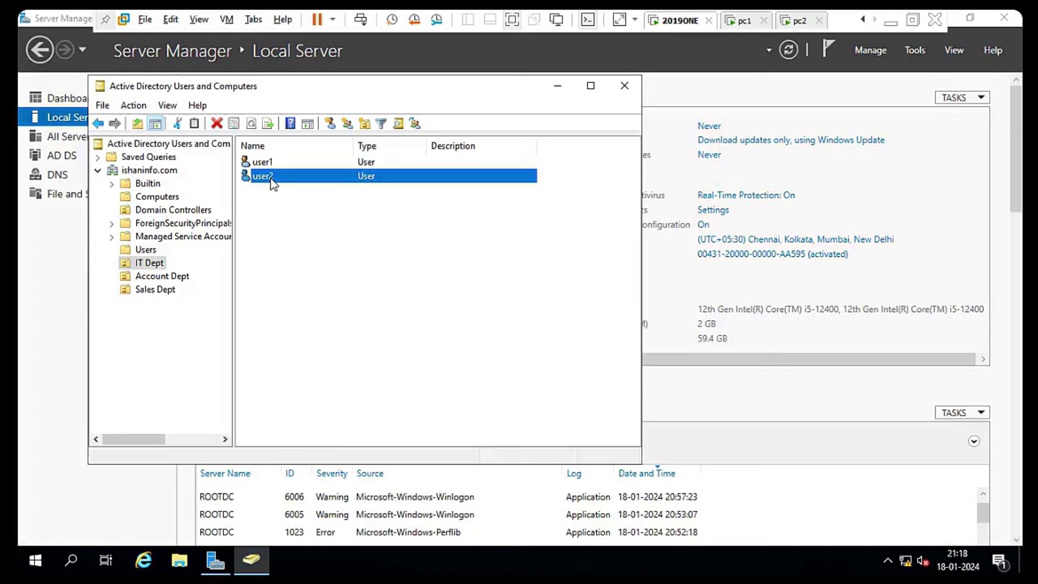
Step: Copy user2 into a new user with first name and logon name user3
right_click(272, 180)
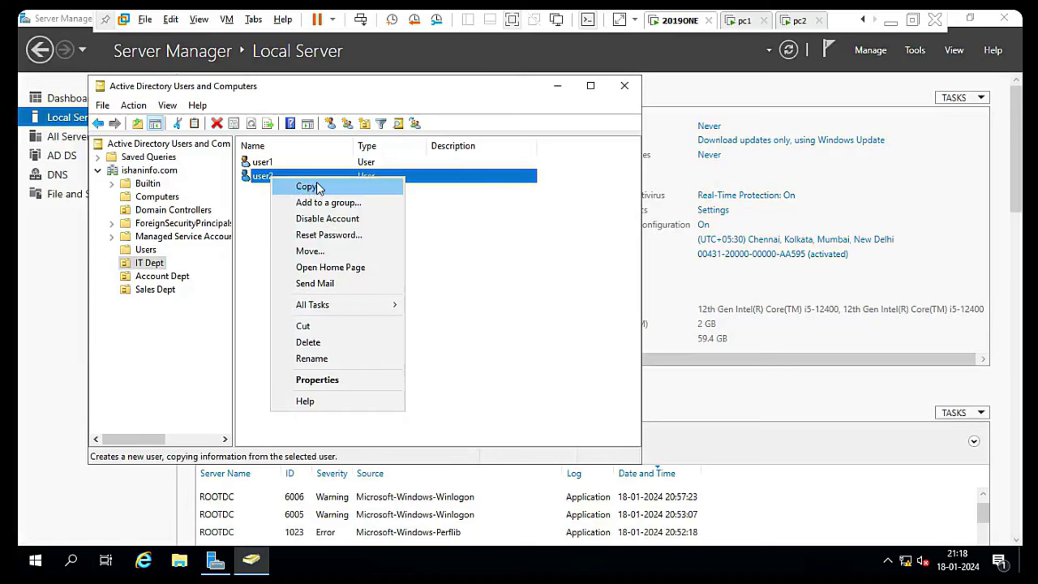
left_click(317, 187)
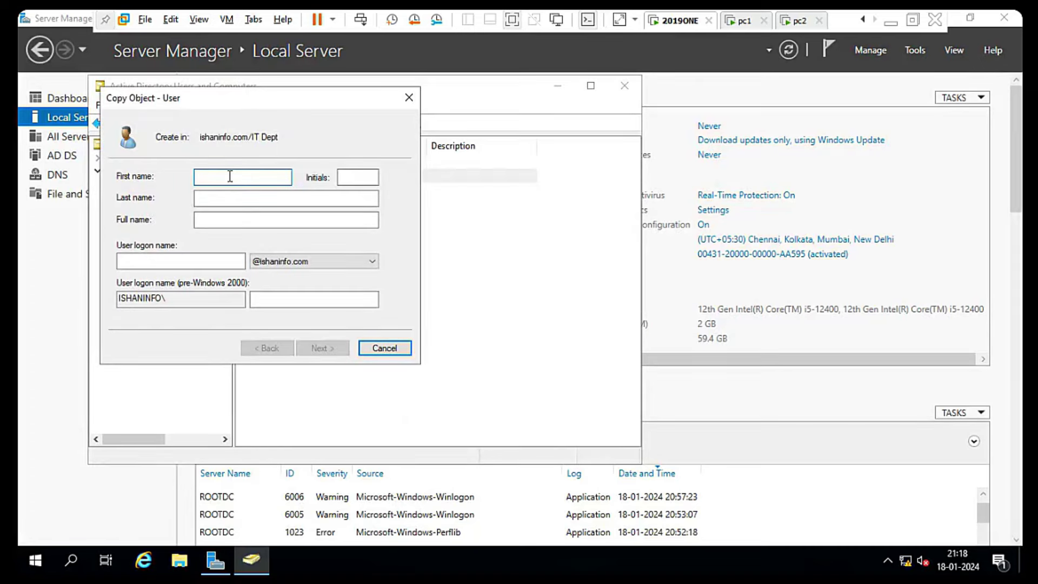
type("user3")
key("Tab")
key("Tab")
key("Tab")
key("Tab")
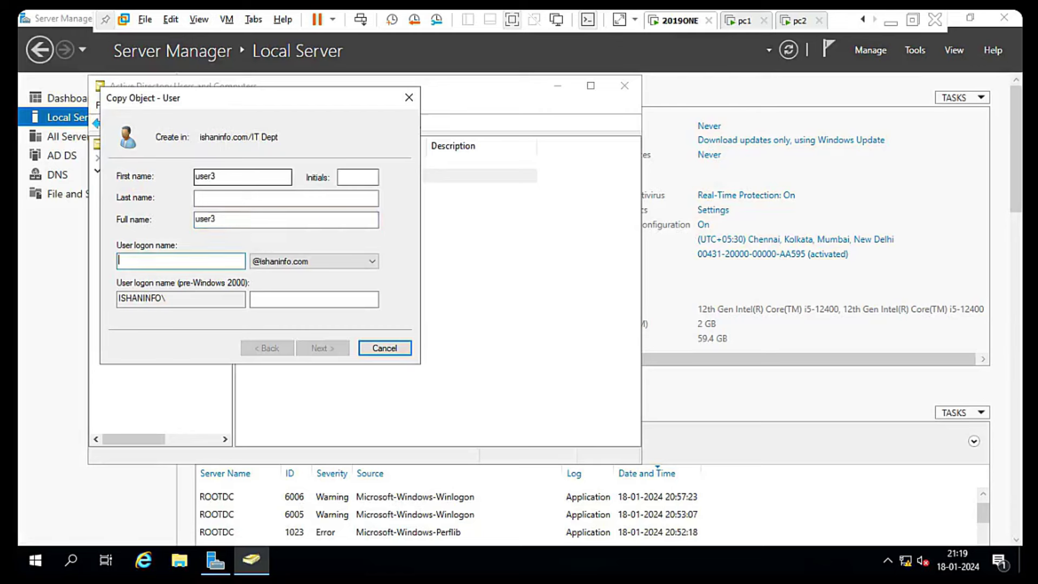
type("user3")
key("BackSpace")
type("3")
key("Return")
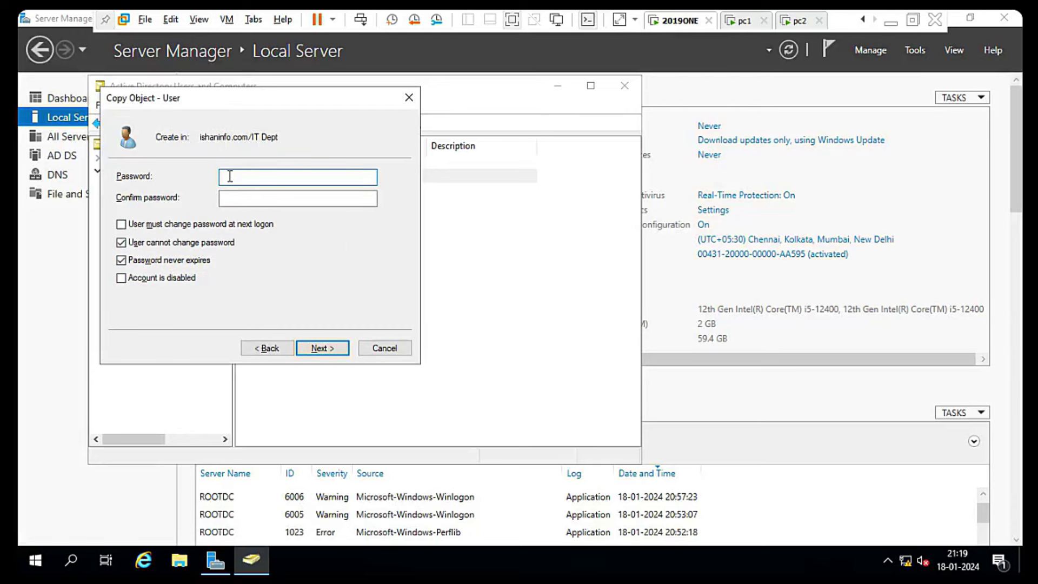
Step: Enter and confirm user3's password and finish the copy wizard
left_click(298, 197)
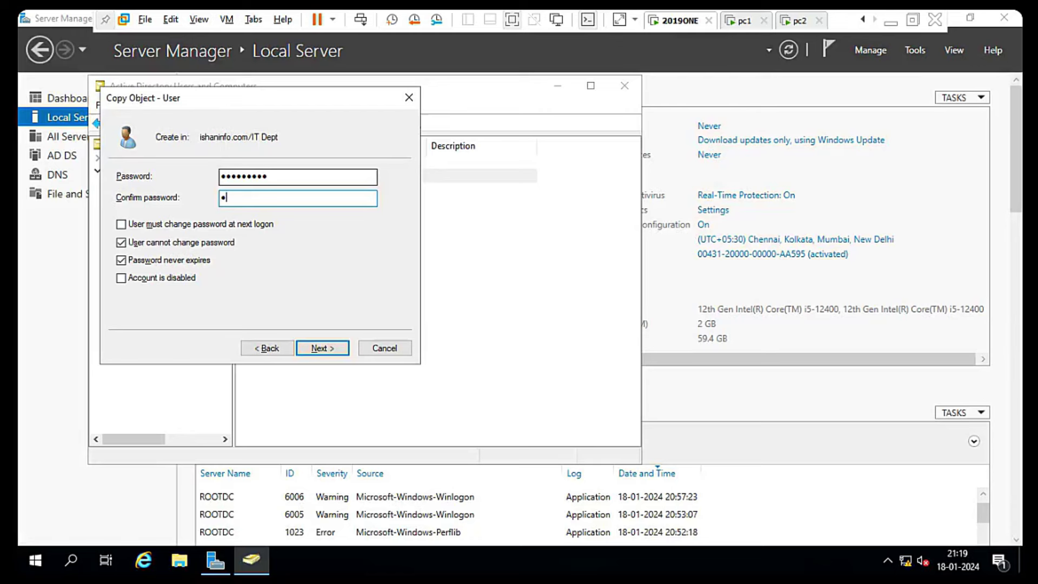
key("Return")
key("Return")
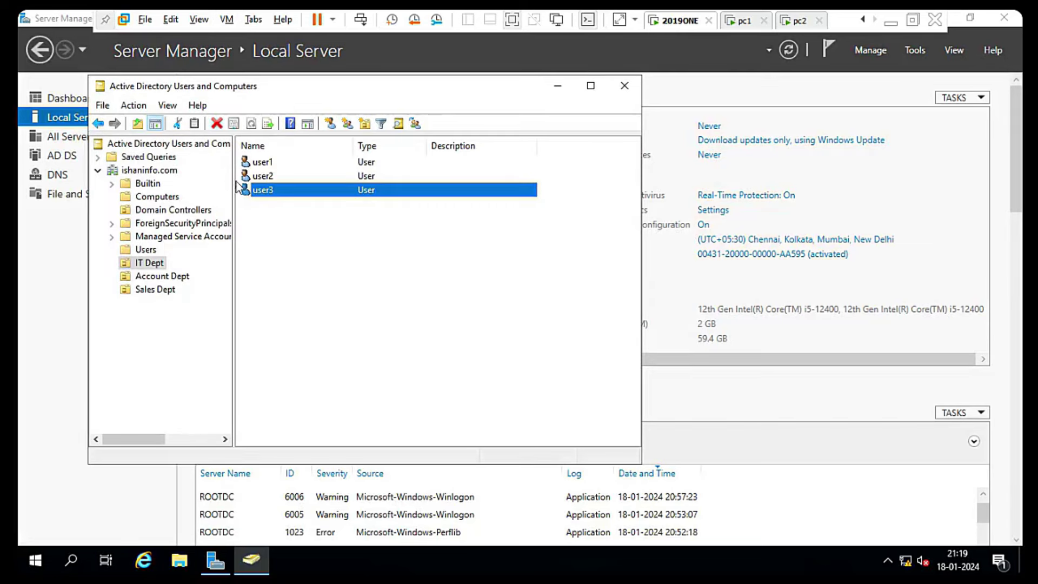
Step: Copy user3 into a new user with first name and logon name user4
right_click(270, 193)
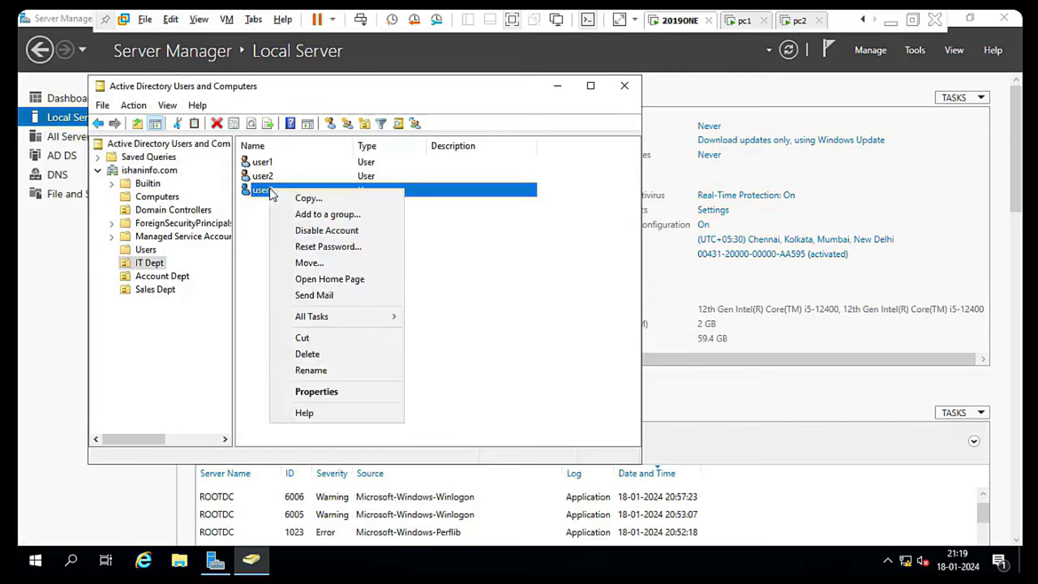
left_click(311, 199)
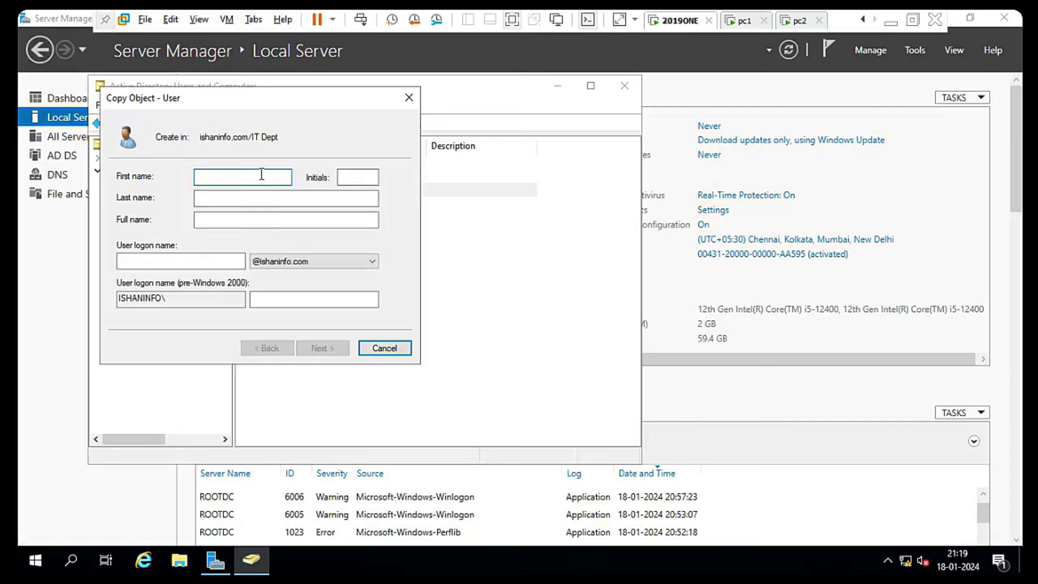
type("user1")
key("BackSpace")
type("4")
key("Tab")
key("Tab")
key("Tab")
key("Tab")
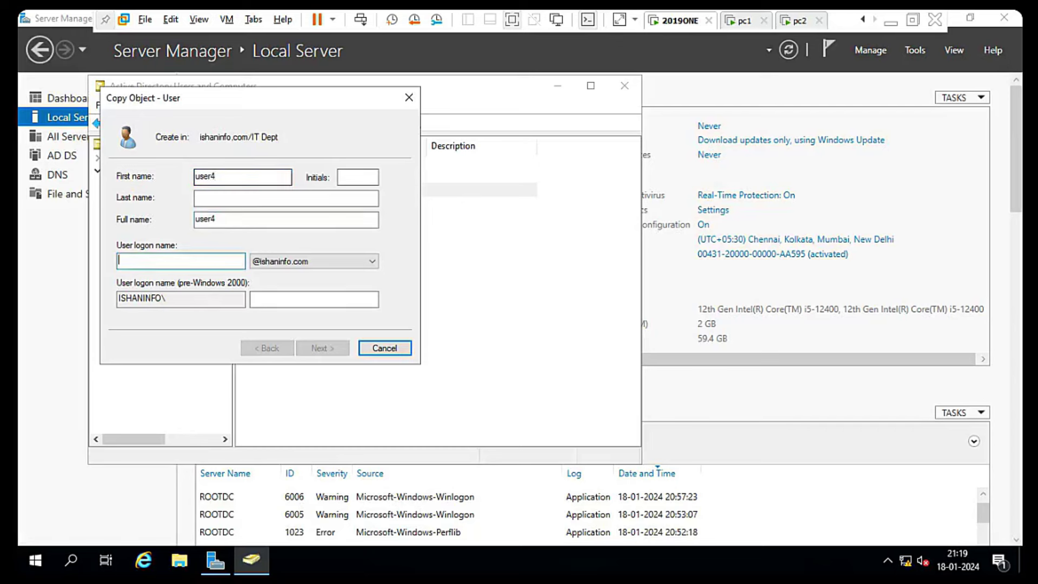
type("user4")
key("BackSpace")
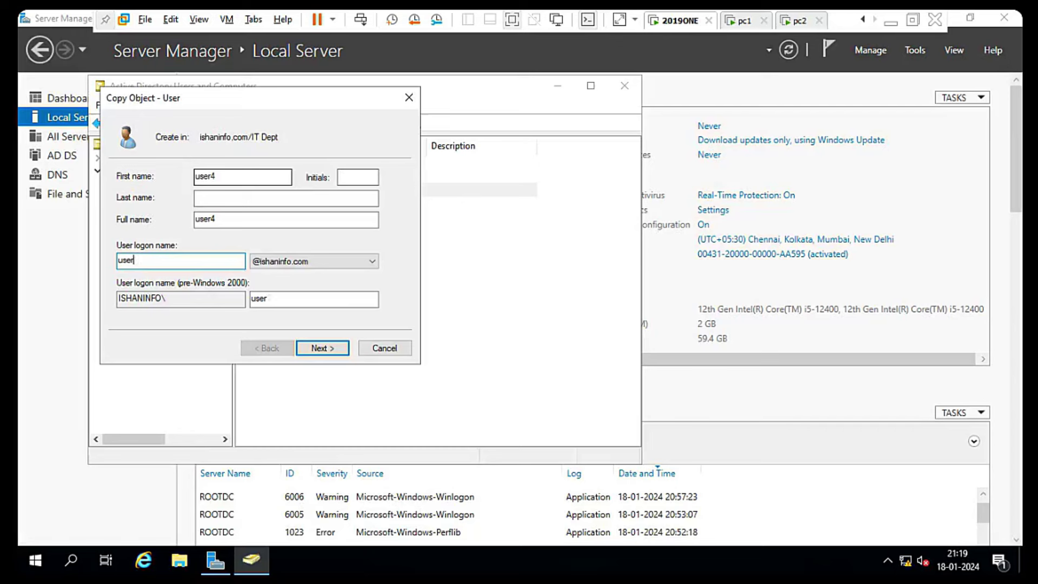
type("4")
key("Return")
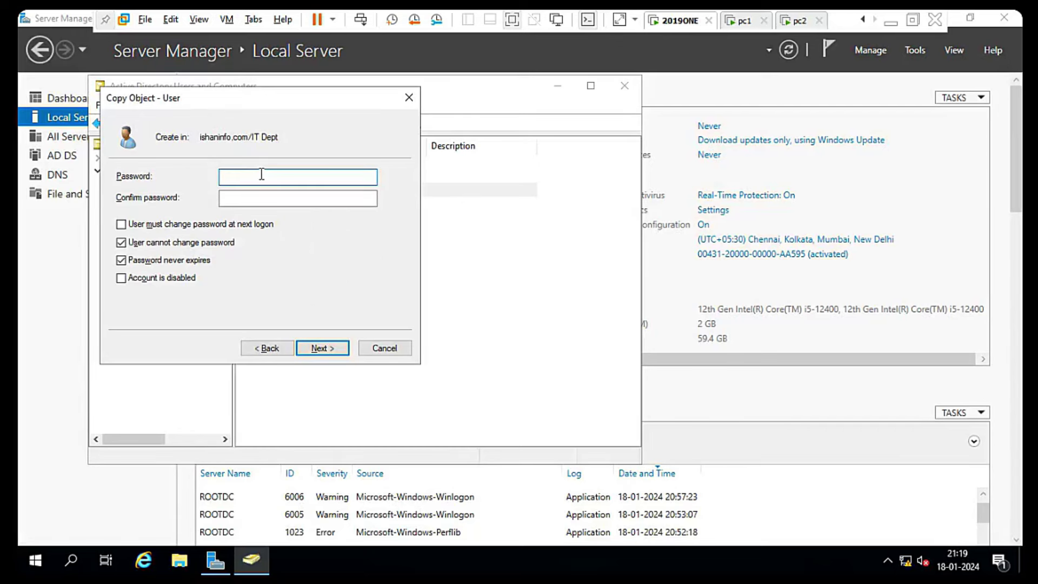
Step: Enter and confirm user4's password and finish creating the account
type("•••••••••")
key("Tab")
type("•")
key("BackSpace")
type("••••")
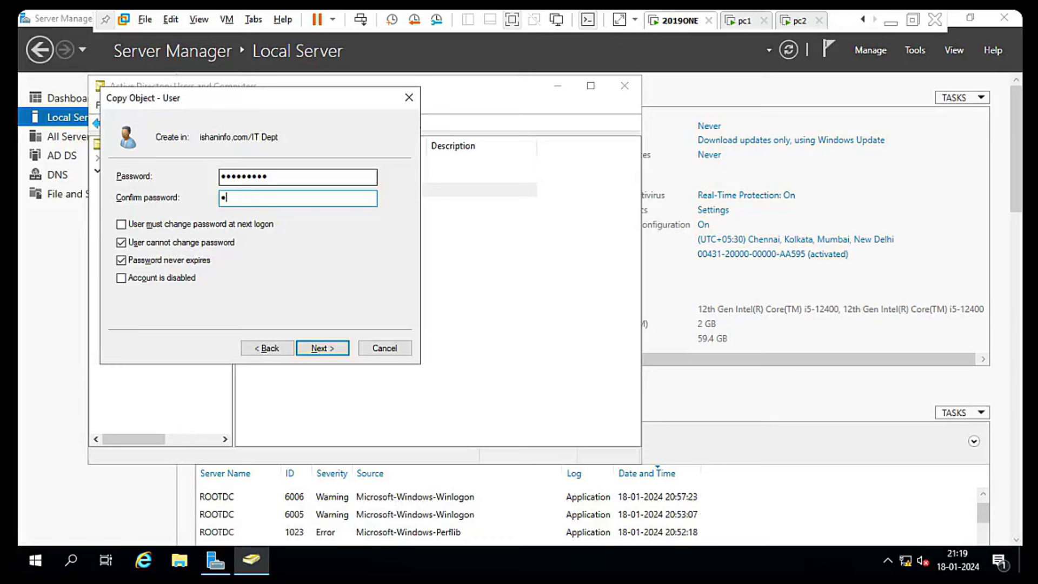
type("•••••")
key("Return")
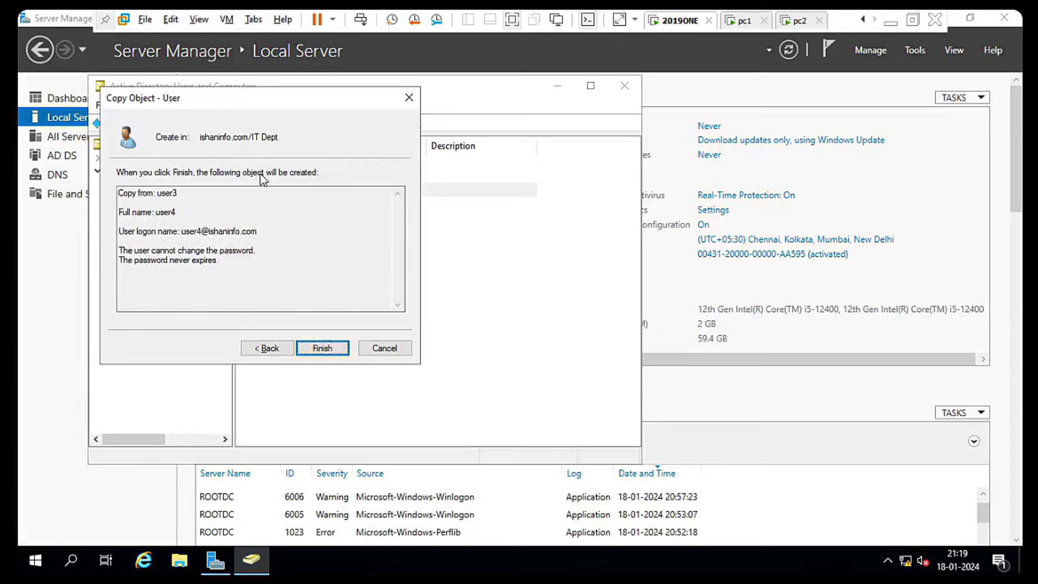
key("Return")
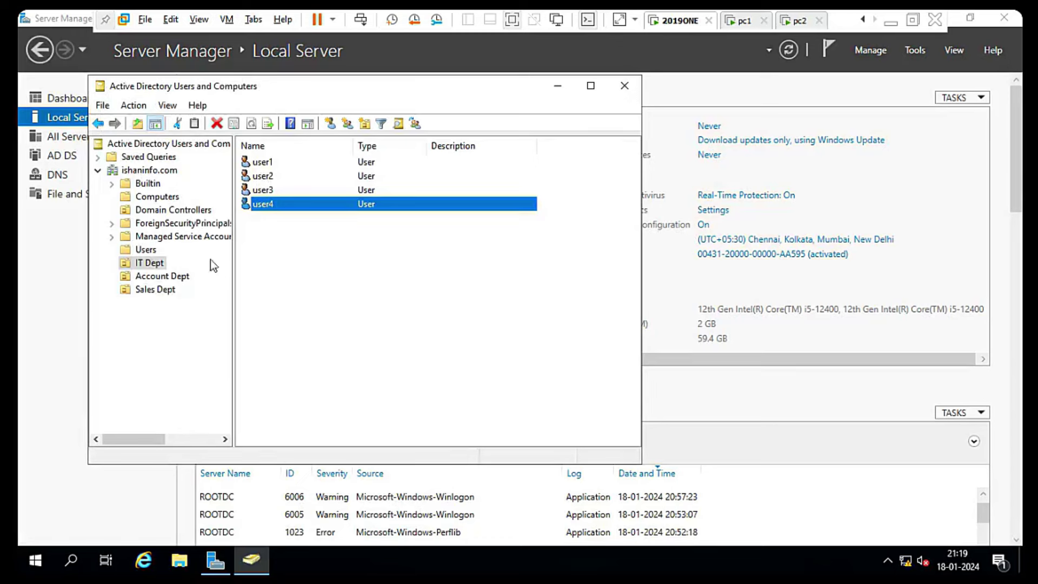
Step: Move user3 from IT Dept into Account Dept
left_click(159, 264)
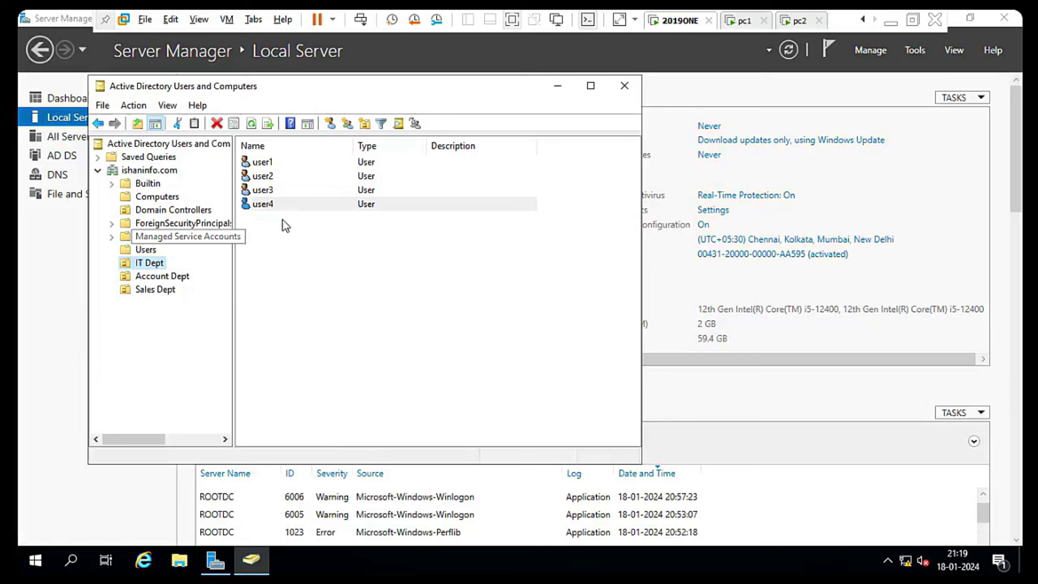
left_click(268, 193)
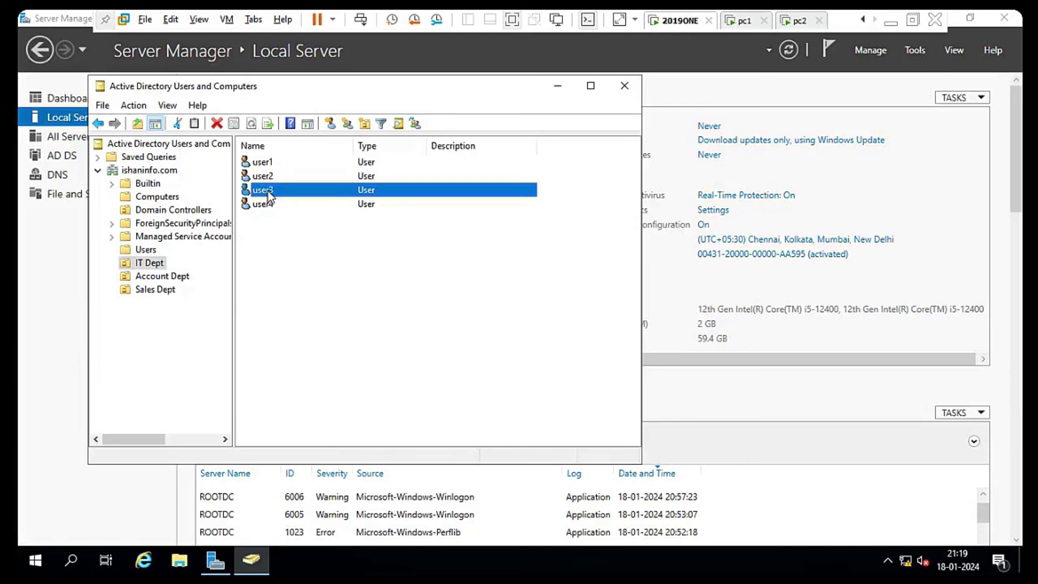
right_click(269, 195)
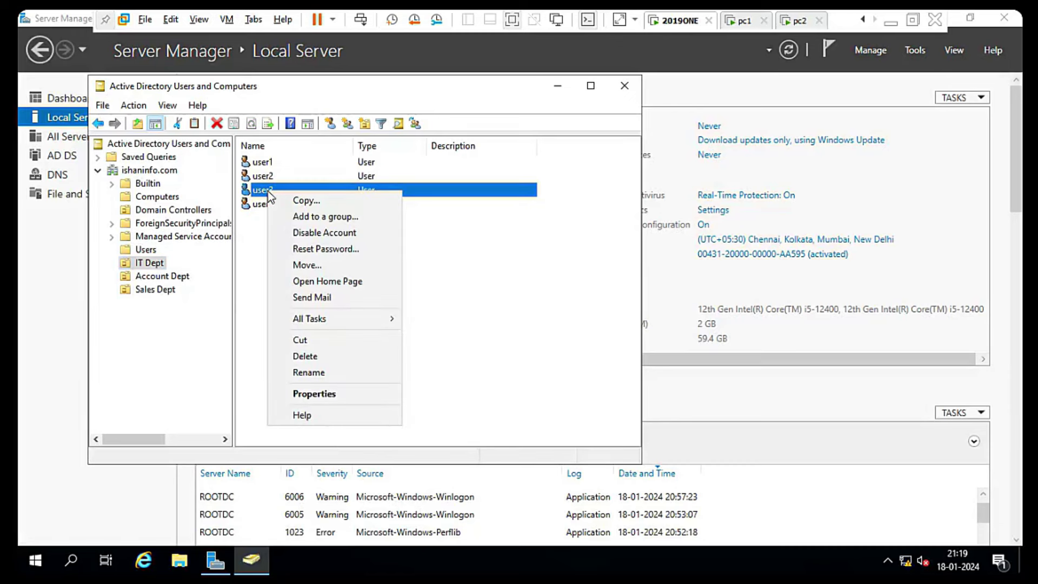
left_click(254, 241)
left_click(265, 193)
right_click(265, 192)
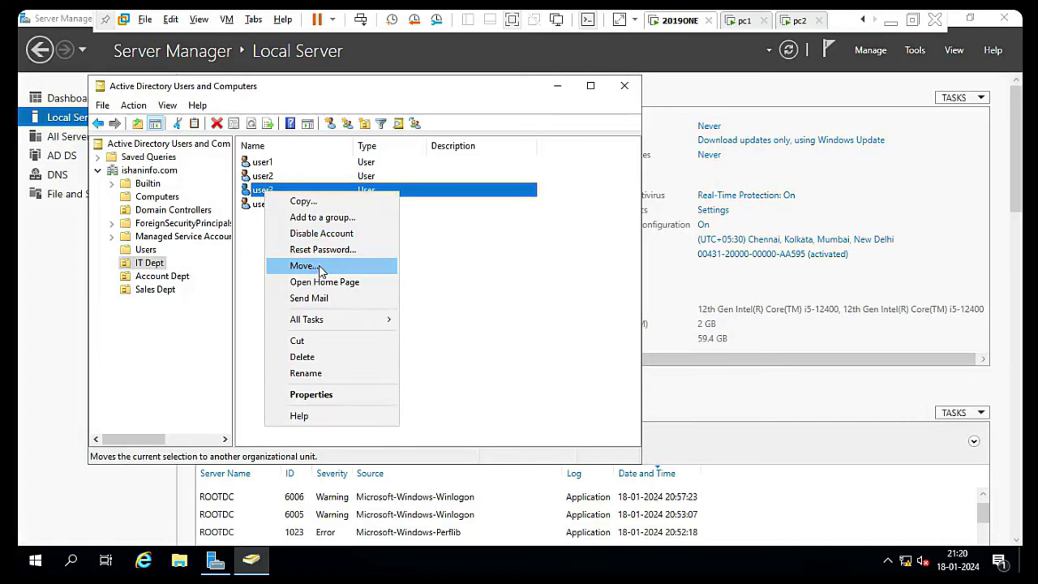
left_click(318, 264)
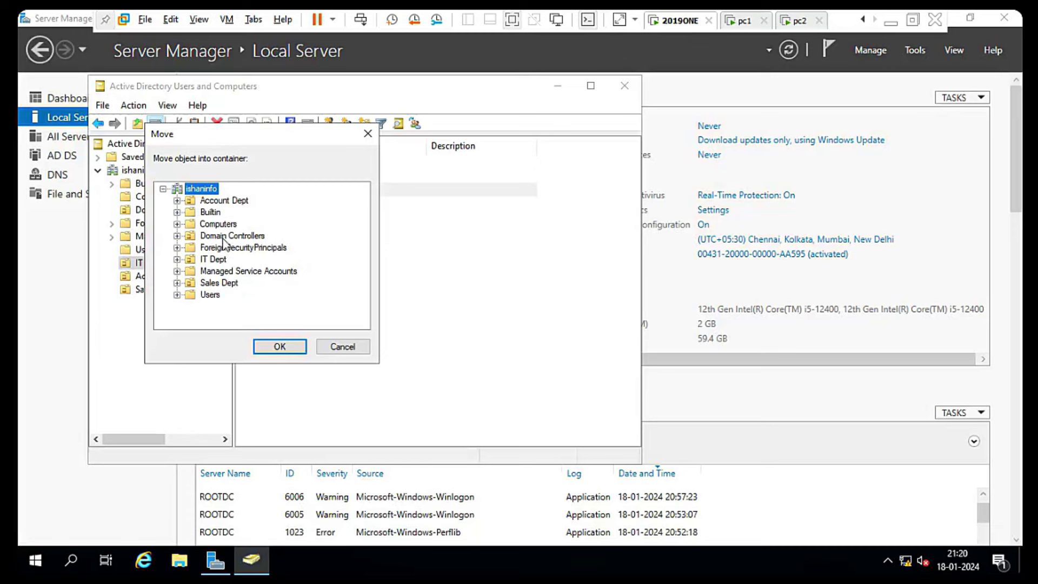
left_click(223, 201)
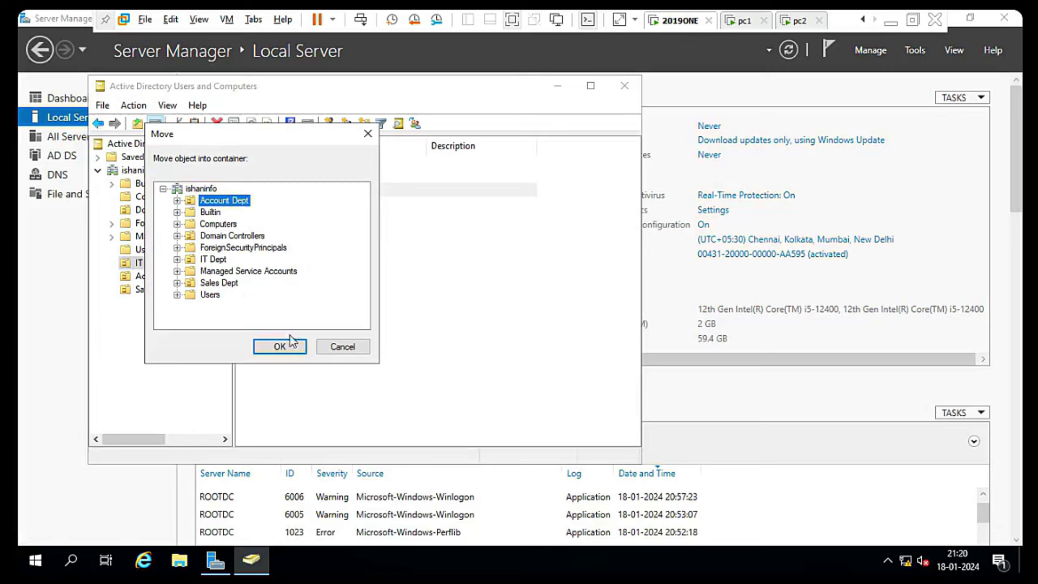
left_click(287, 343)
Step: Move user4 from IT Dept into Sales Dept
left_click(264, 192)
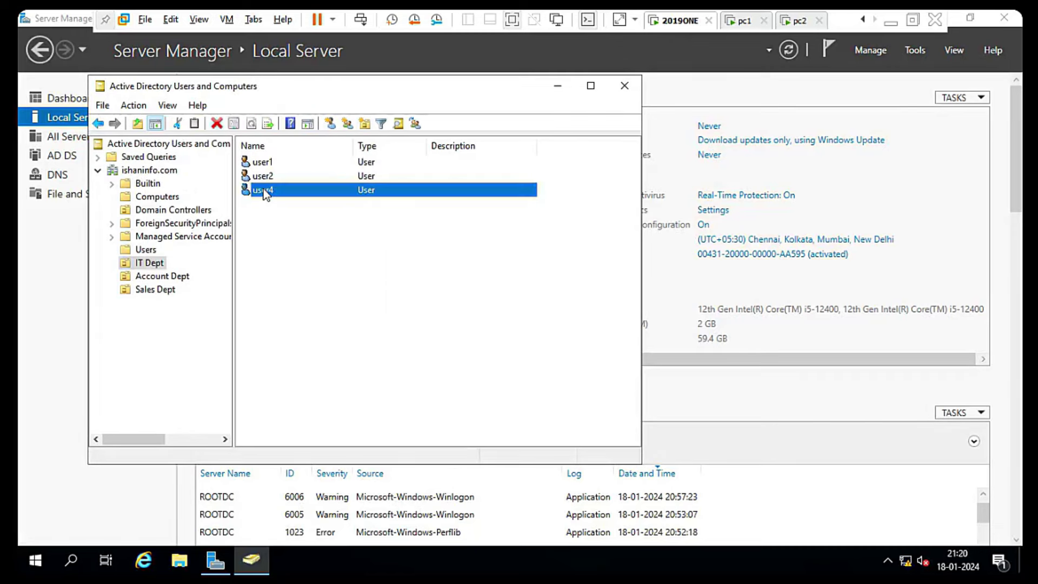
right_click(264, 190)
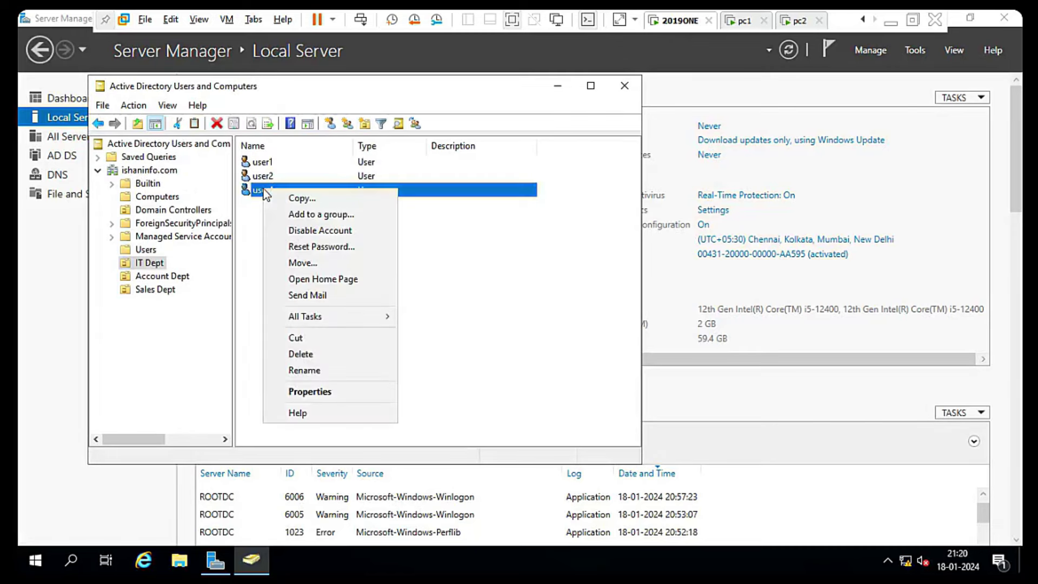
left_click(313, 262)
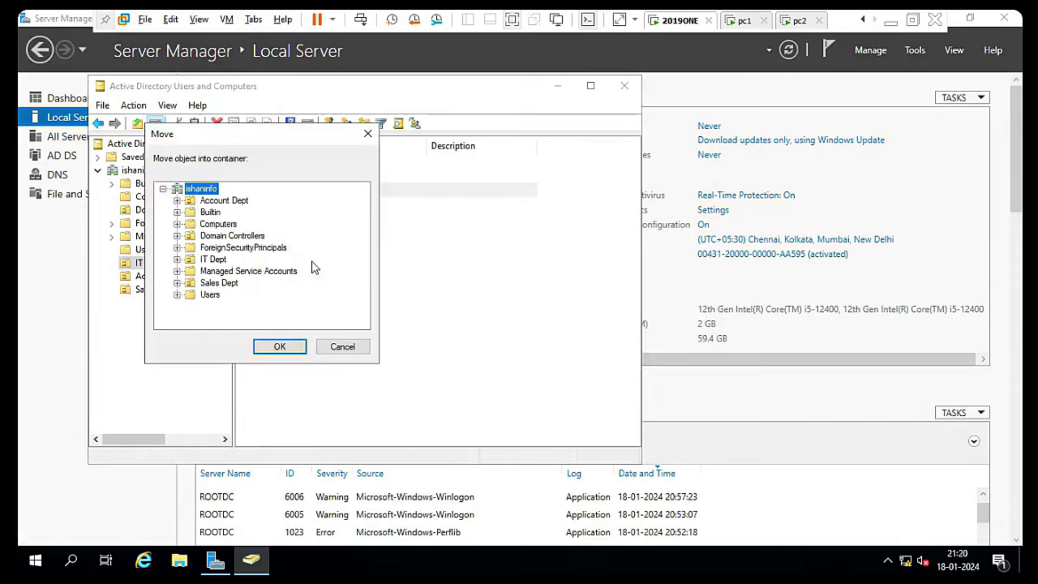
left_click(222, 283)
left_click(278, 346)
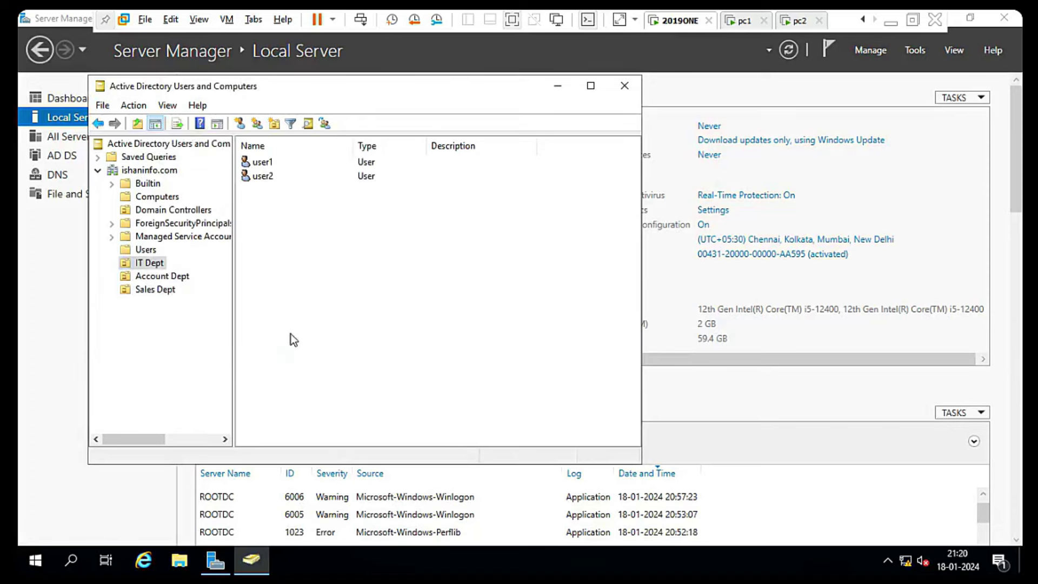
left_click(154, 263)
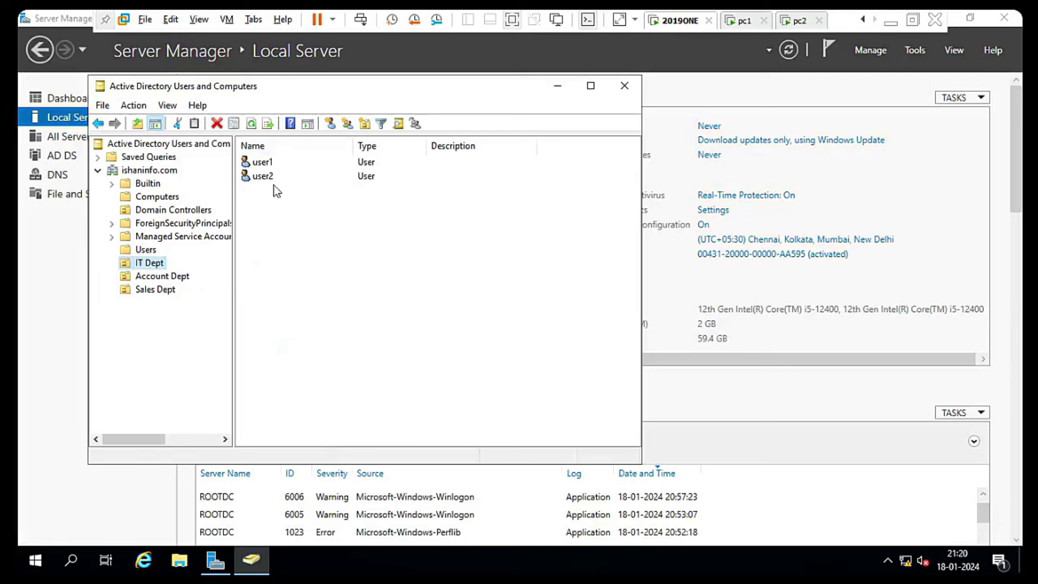
Step: Check the members of Account Dept, Sales Dept and IT Dept, then bring up user4's actions
left_click(171, 278)
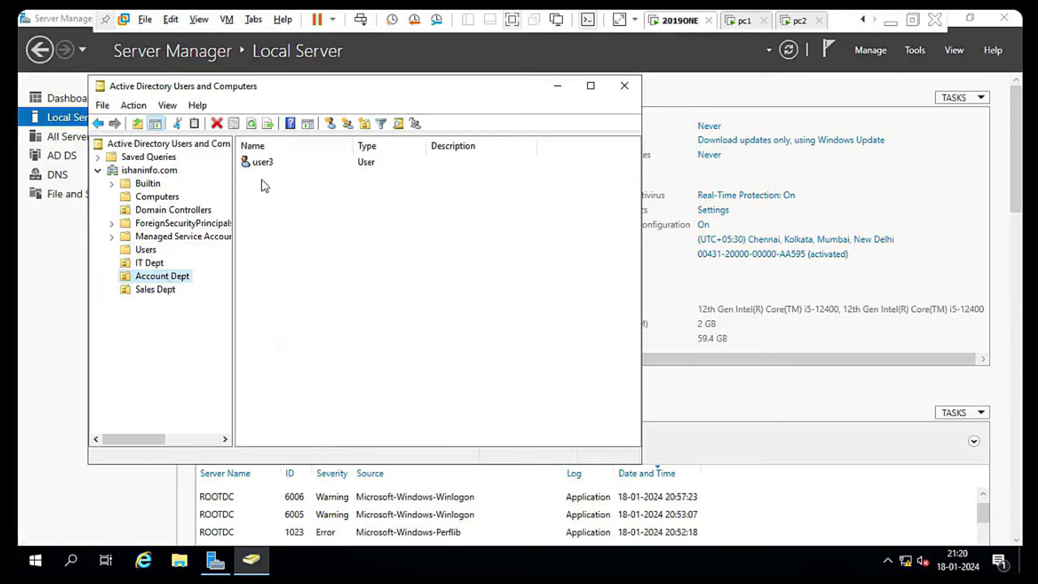
left_click(160, 289)
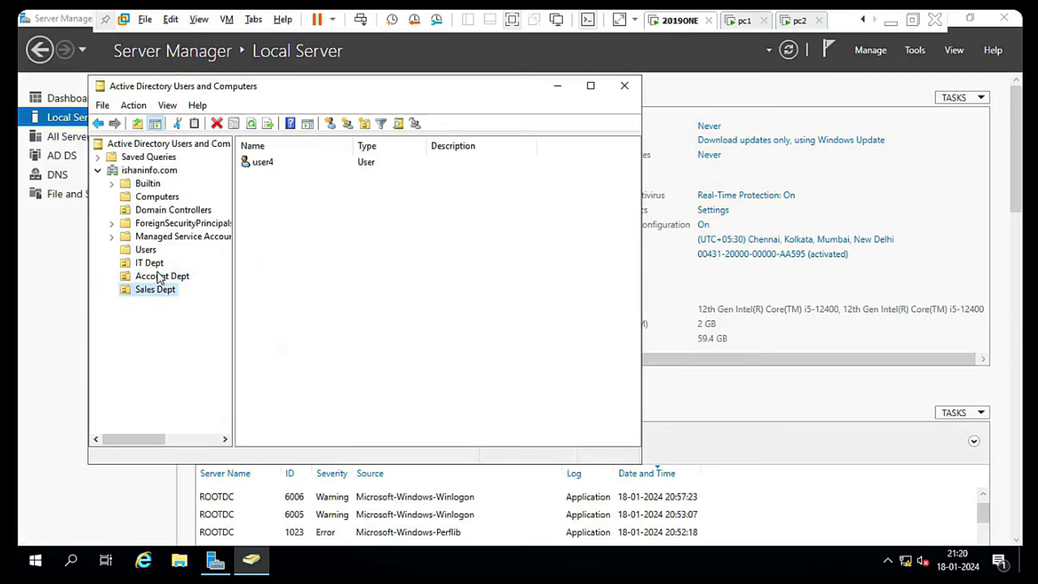
left_click(161, 265)
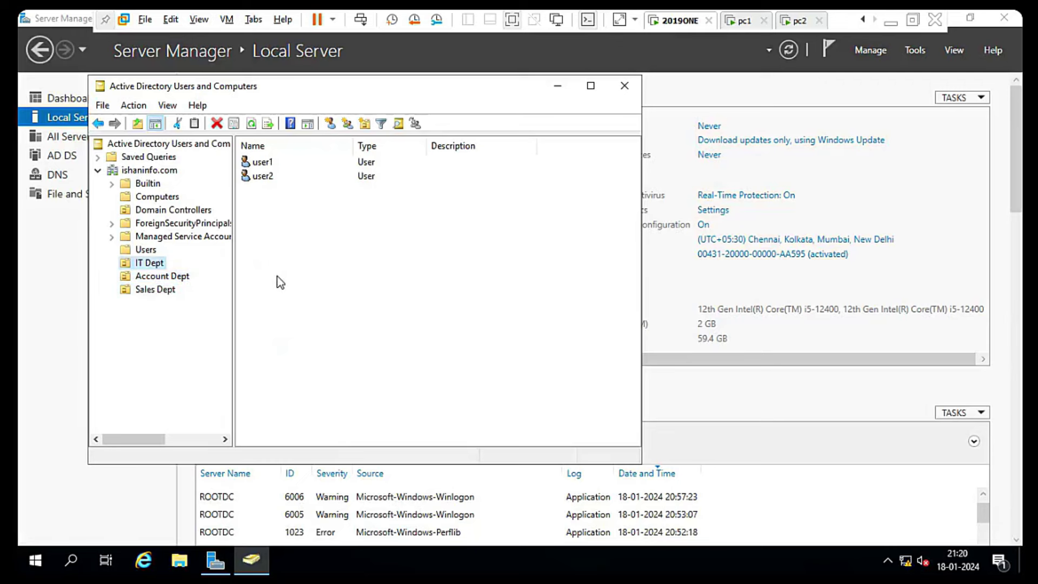
left_click(158, 289)
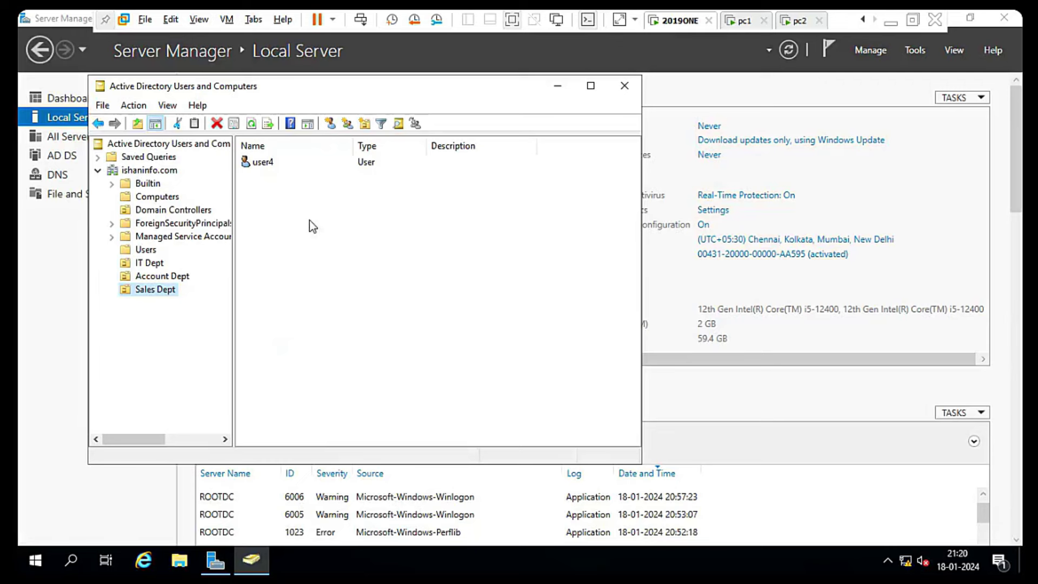
left_click(272, 165)
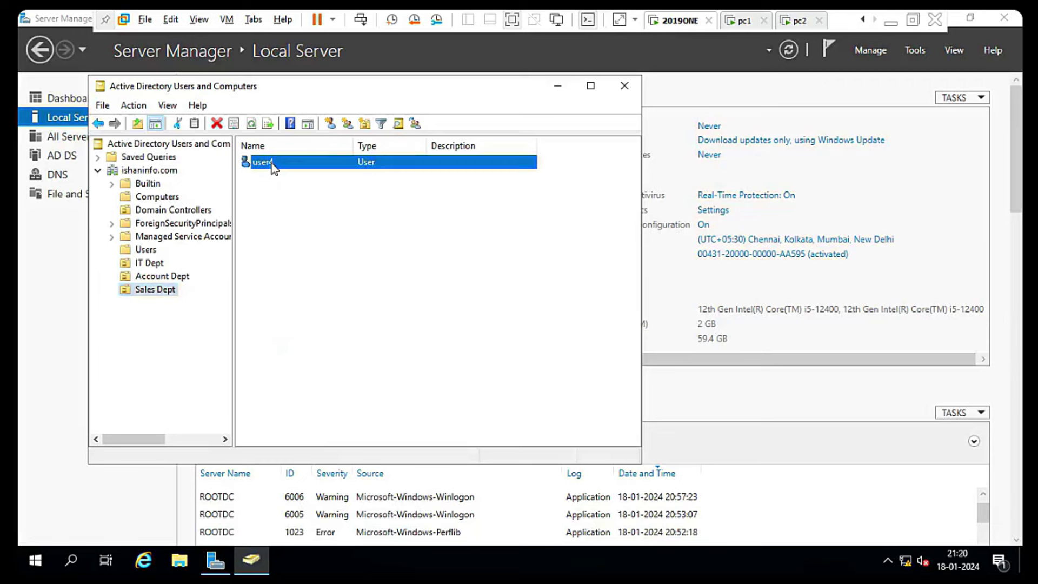
right_click(273, 168)
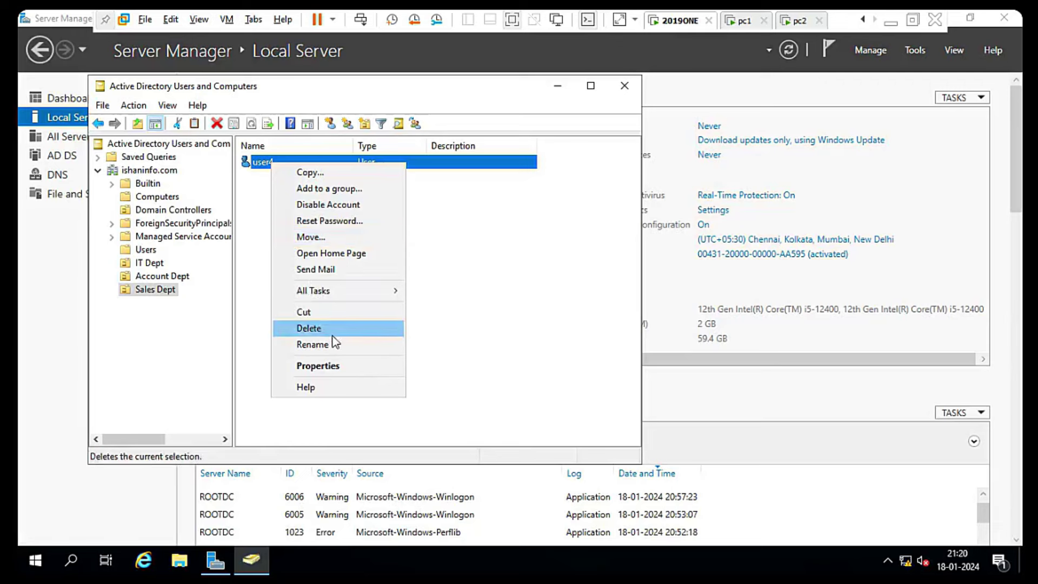
Step: Mark the entire Thursday row as Logon Denied in user4's Logon Hours and apply it
left_click(318, 366)
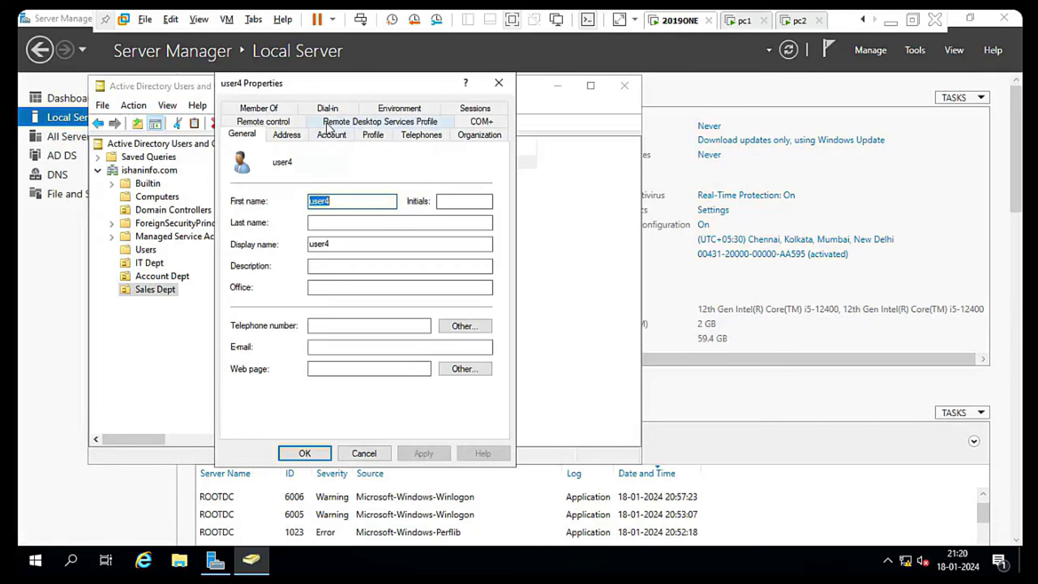
left_click(329, 123)
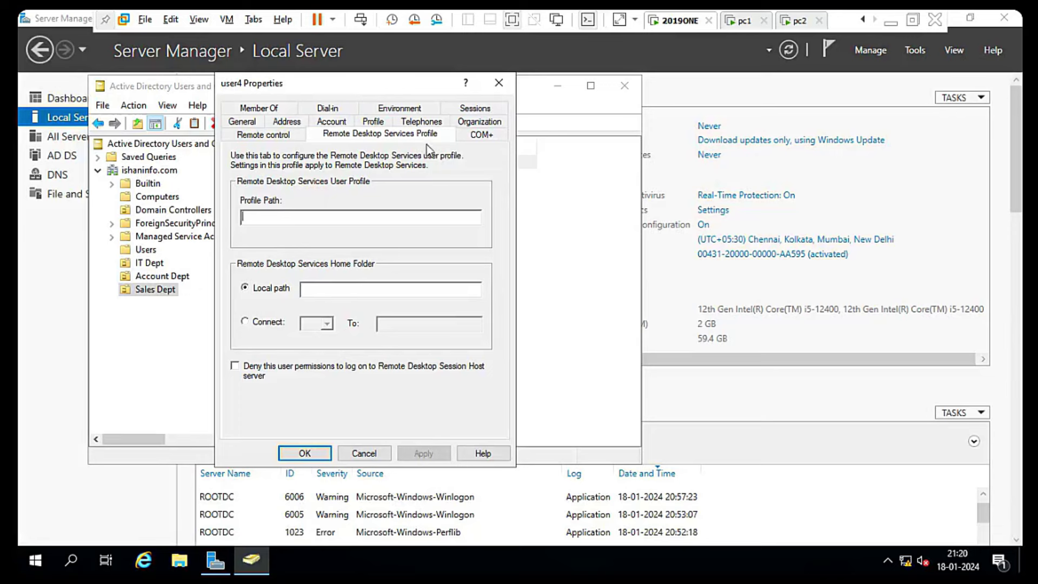
left_click(331, 123)
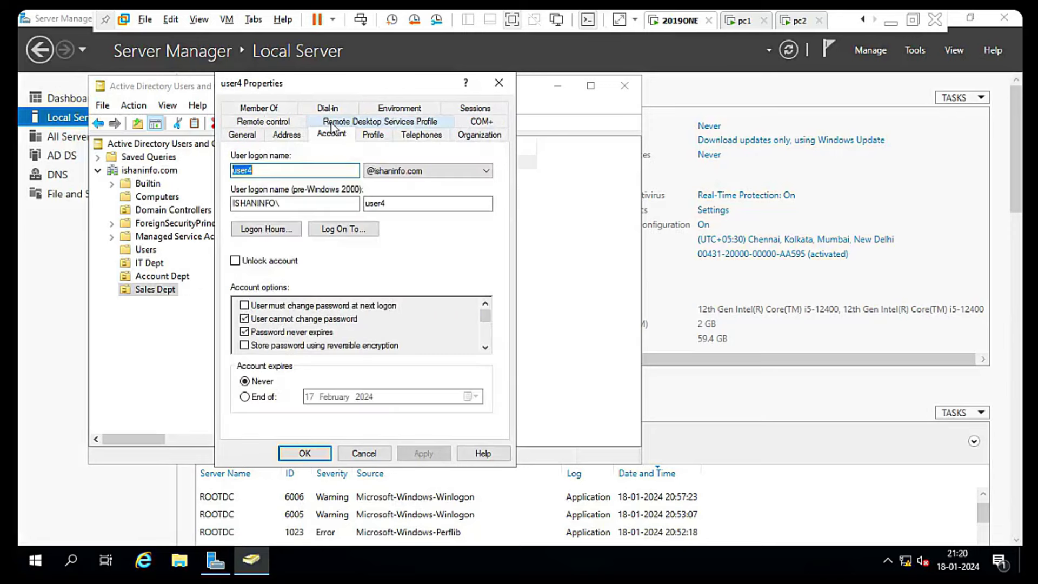
left_click(290, 230)
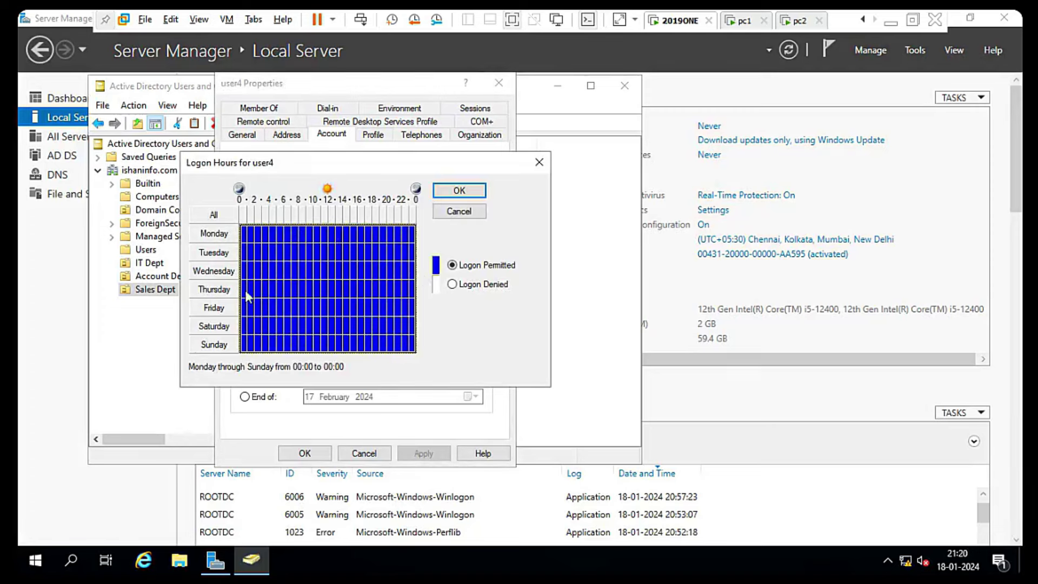
left_click_drag(246, 295, 414, 293)
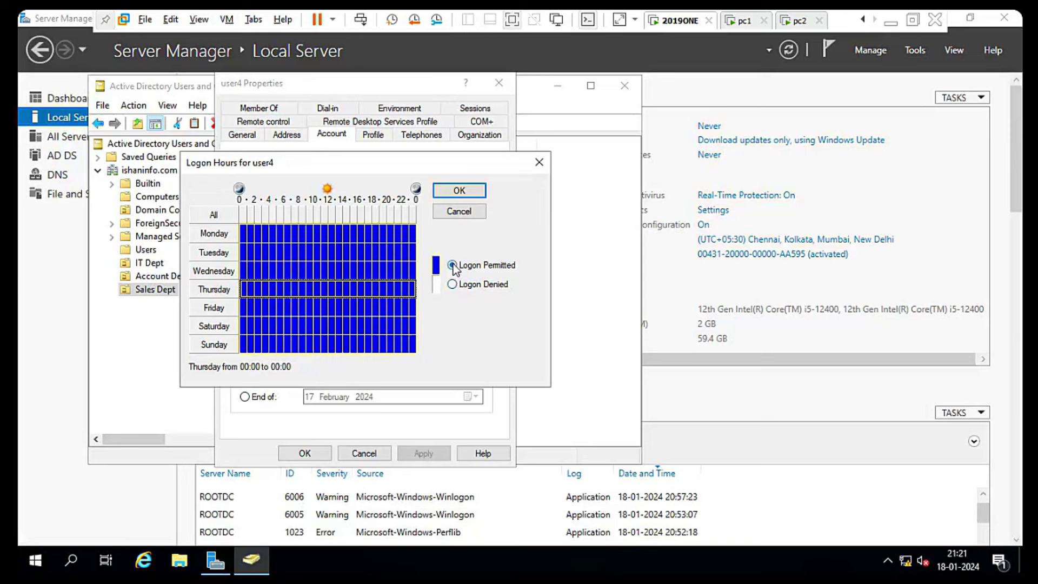
left_click(453, 285)
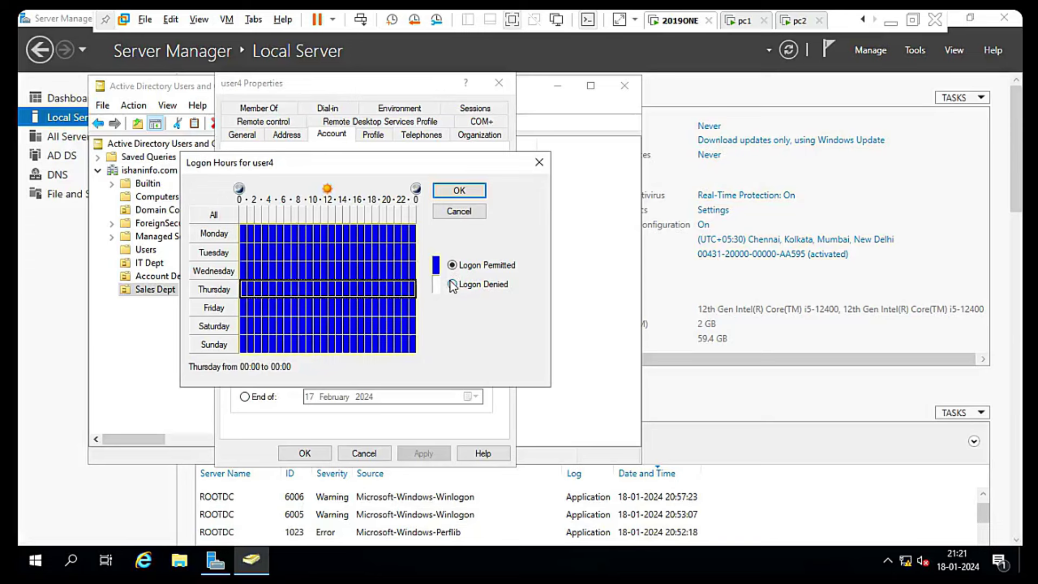
left_click(462, 191)
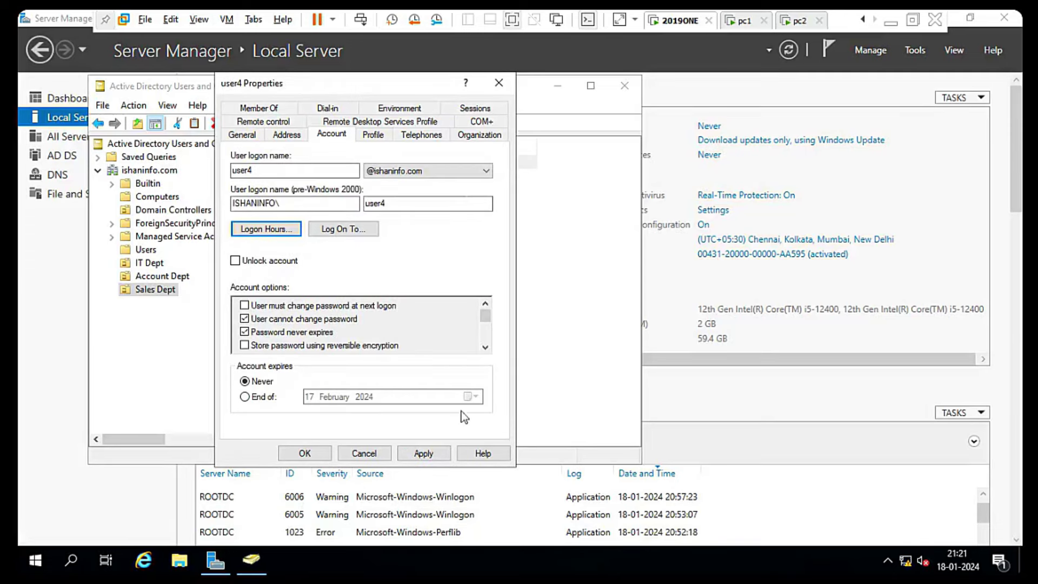
left_click(432, 454)
left_click(322, 454)
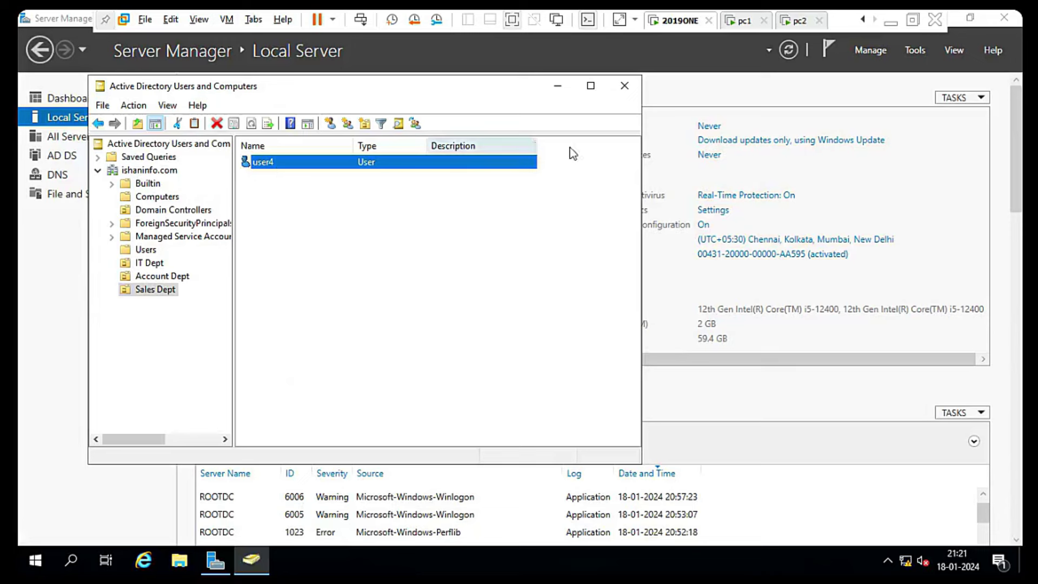
Step: Close ADUC and sign in on pc1 as domain user user1 with its password
left_click(626, 89)
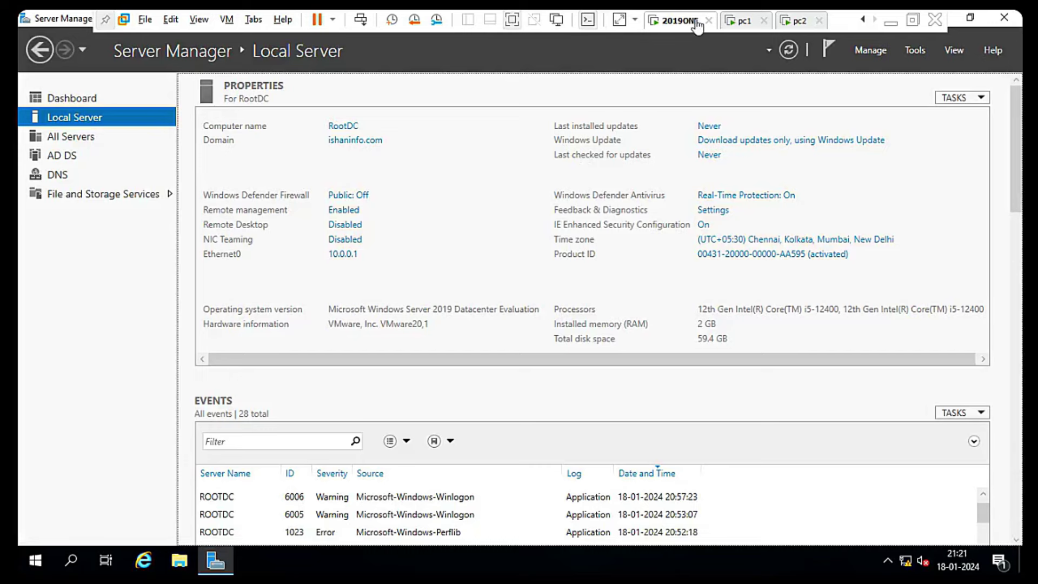
left_click(745, 21)
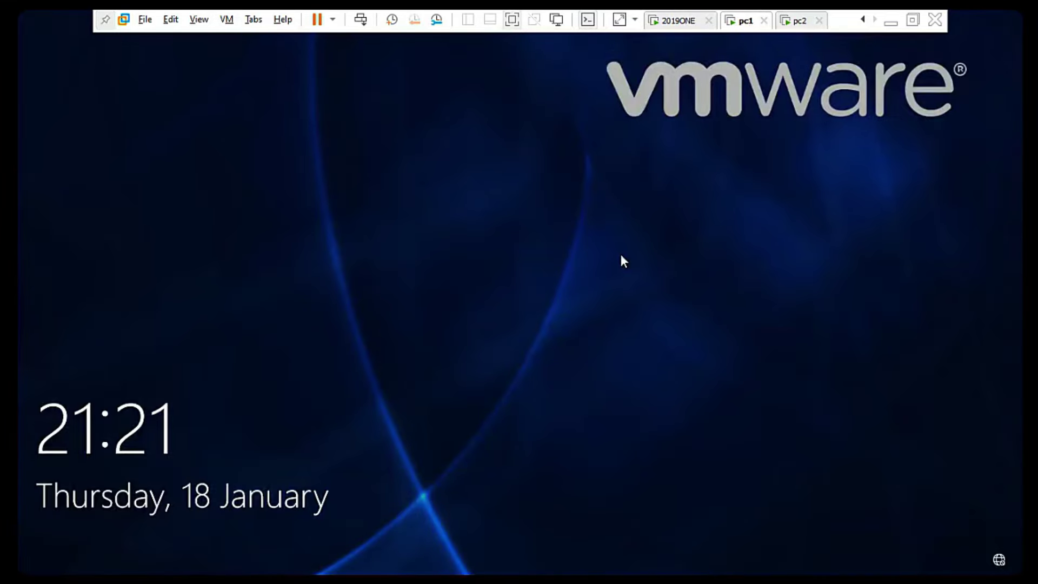
left_click(620, 254)
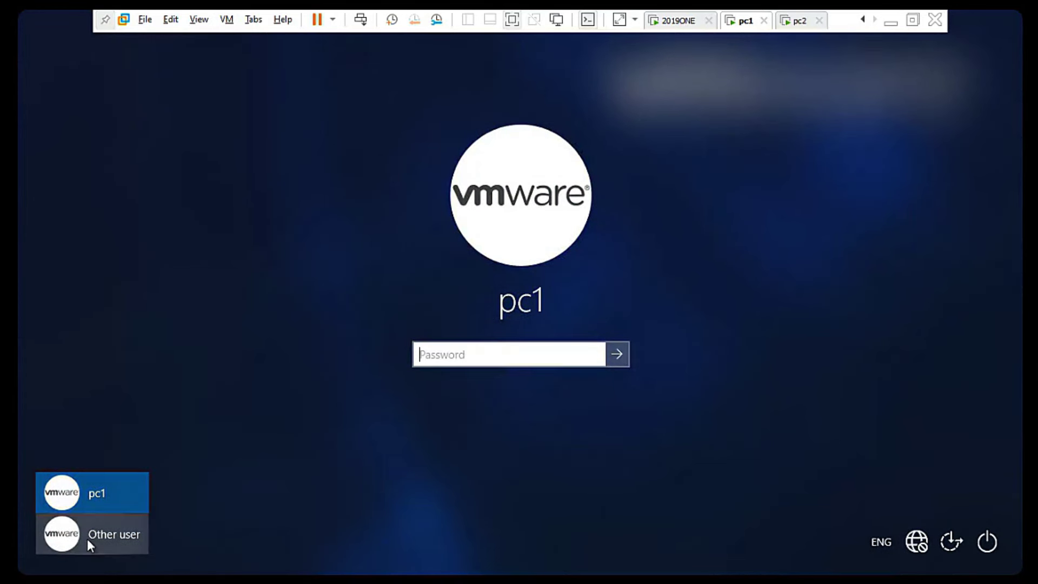
left_click(88, 544)
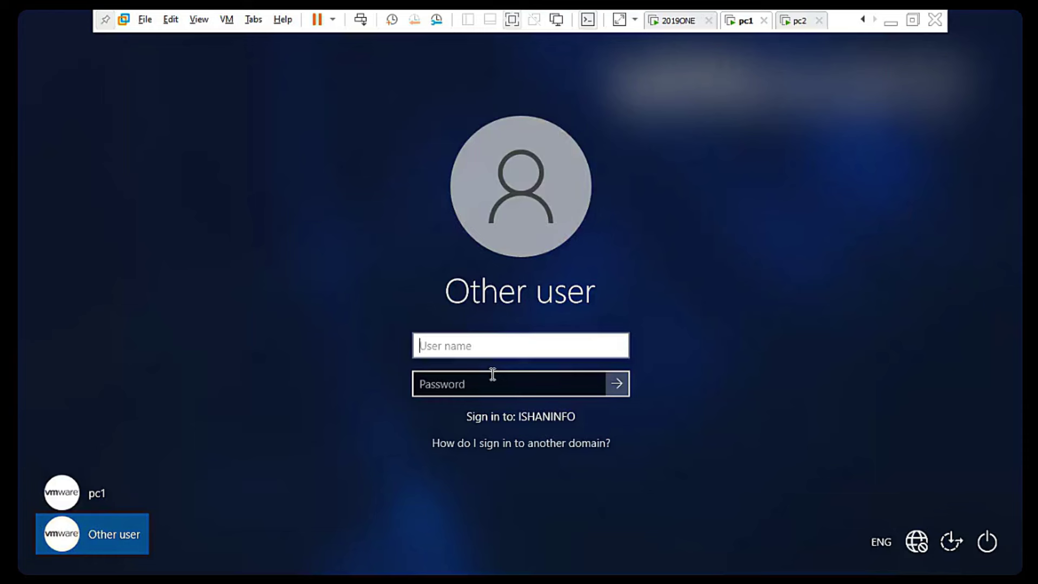
type("user")
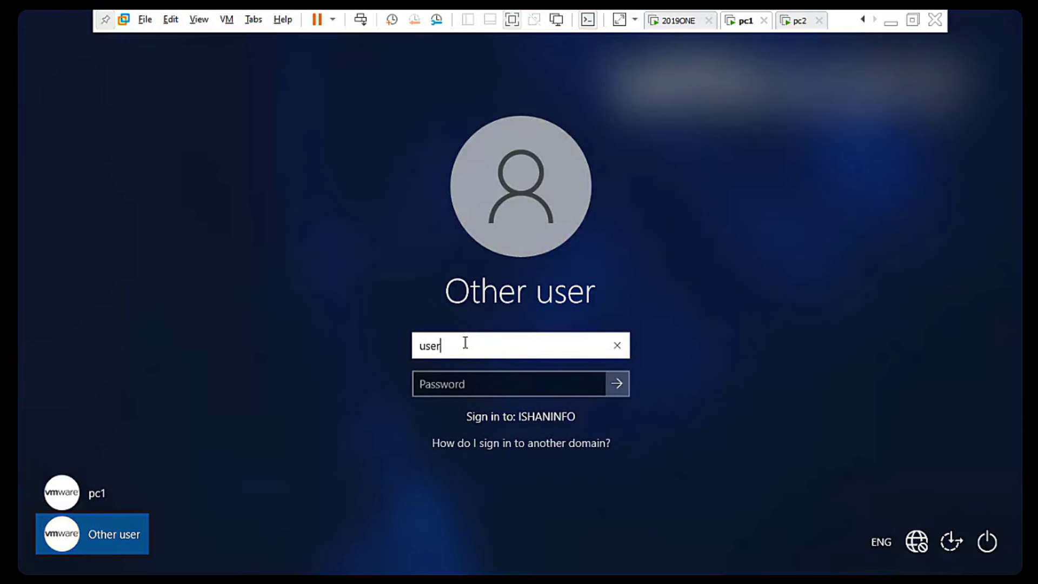
type("1")
key("Tab")
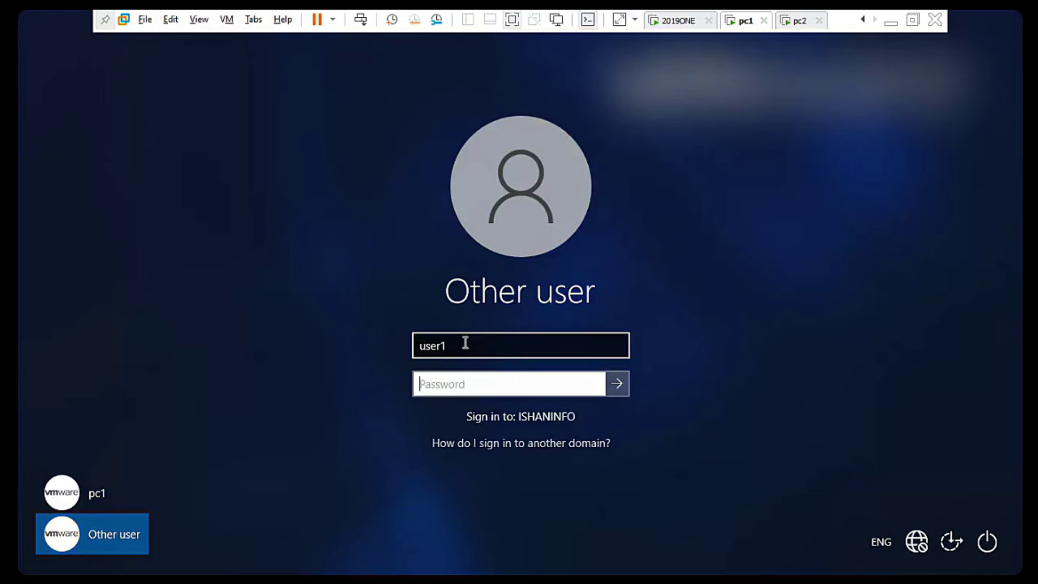
type("•••••••••")
key("Return")
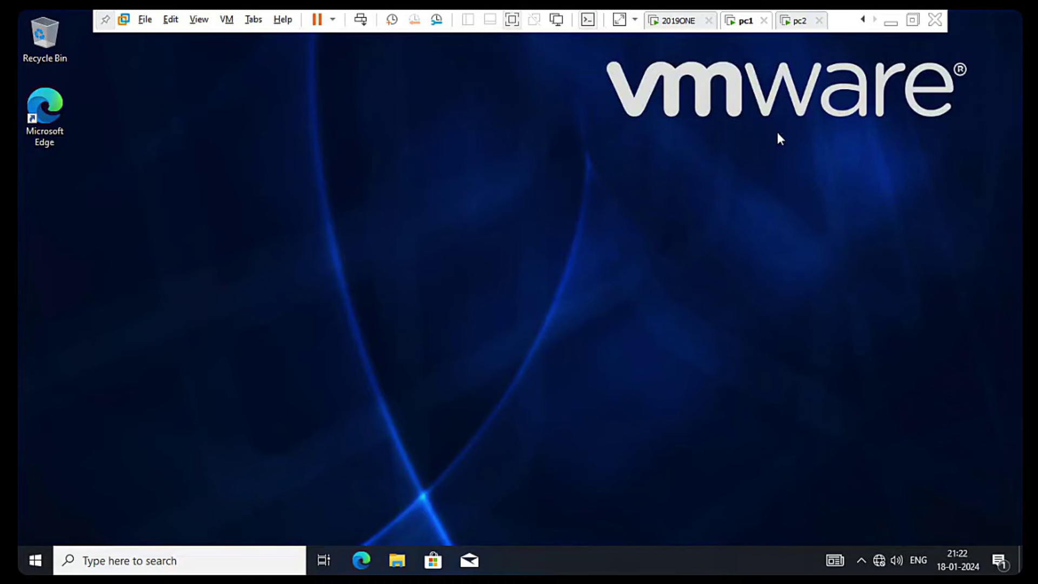
Step: Attempt to sign in on pc2 as other user user2 with a password
left_click(799, 21)
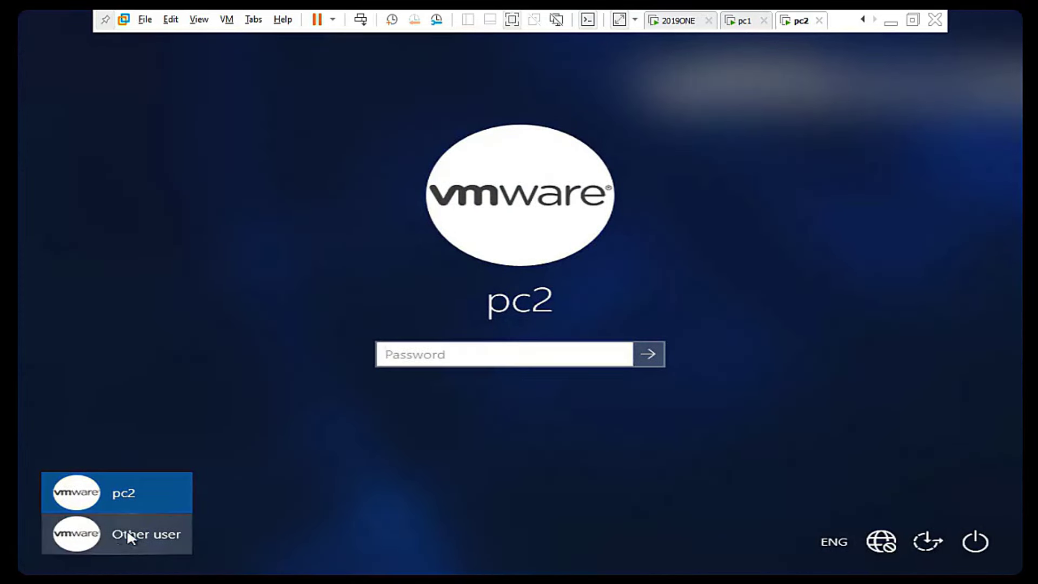
left_click(130, 535)
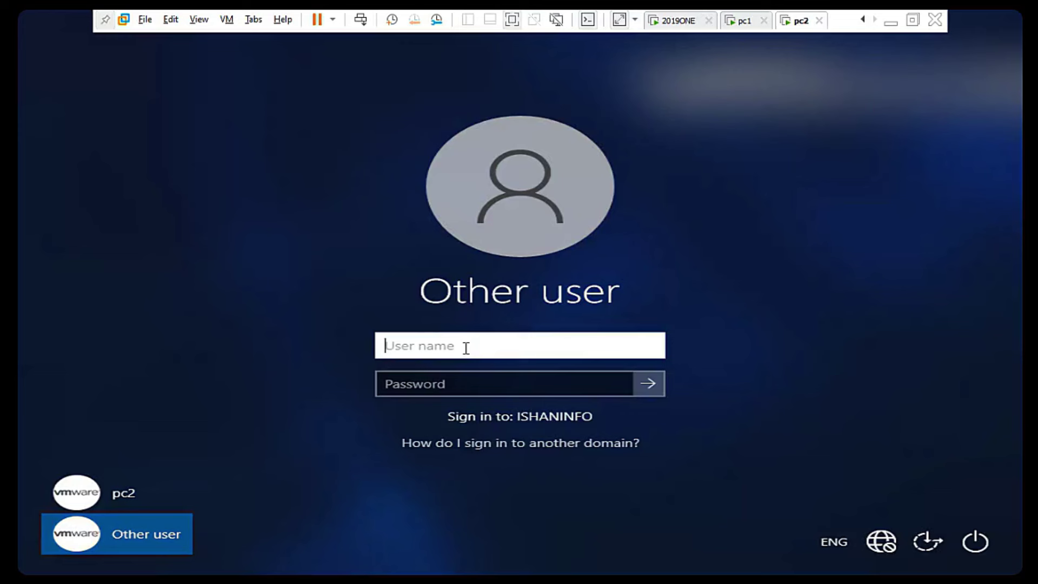
type("user2")
key("Tab")
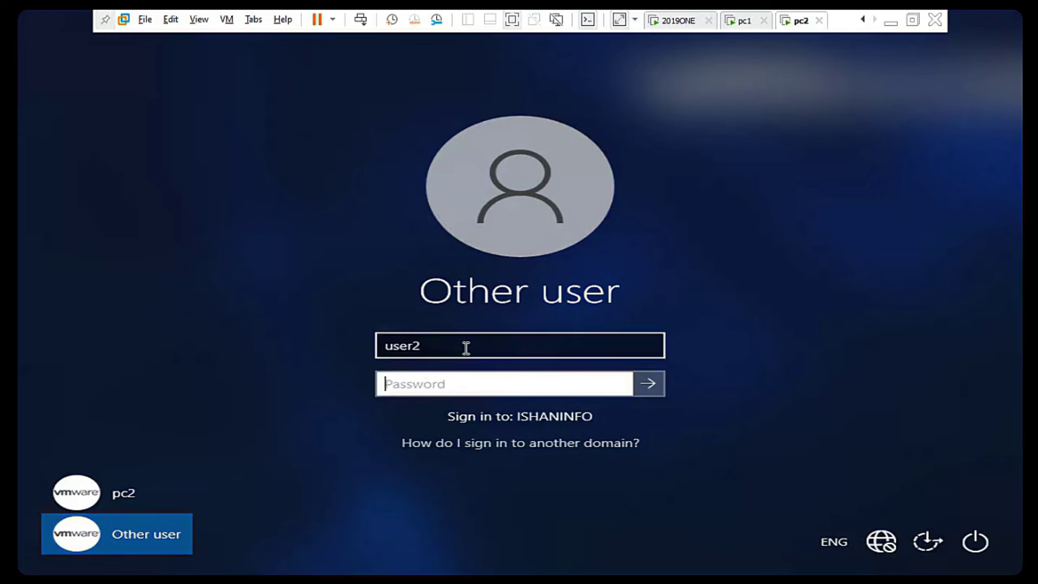
type("••••••••")
key("Return")
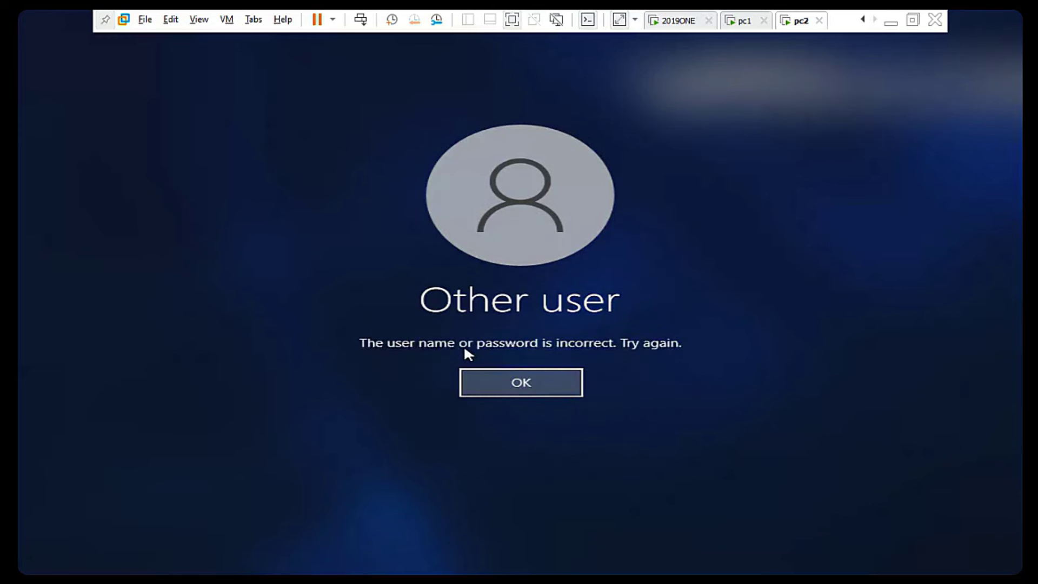
Step: Dismiss the incorrect-password error and sign in again with the correct password
key("Return")
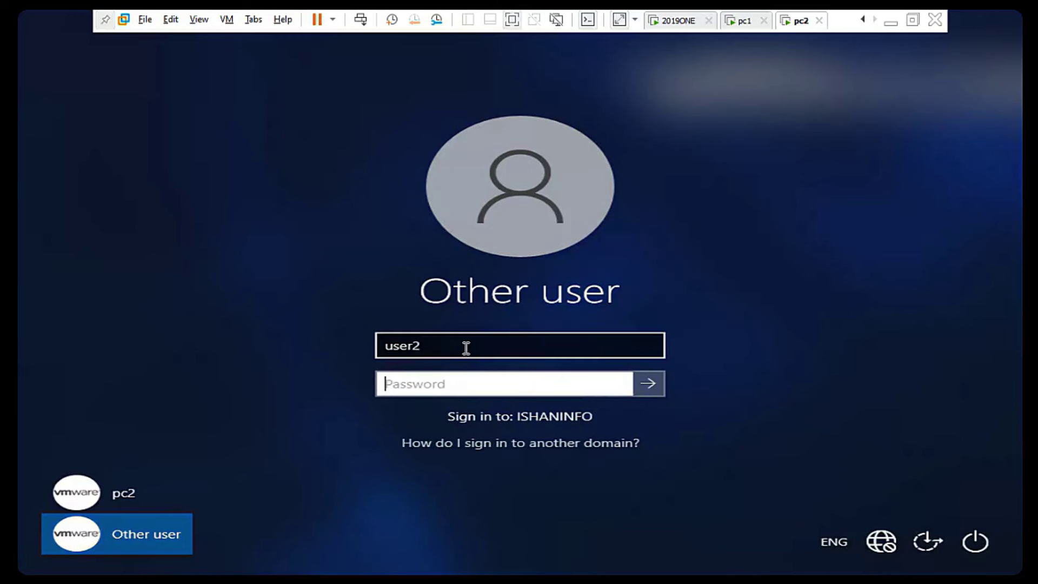
type("•••")
key("BackSpace")
key("BackSpace")
key("BackSpace")
type("••••••••••")
key("Return")
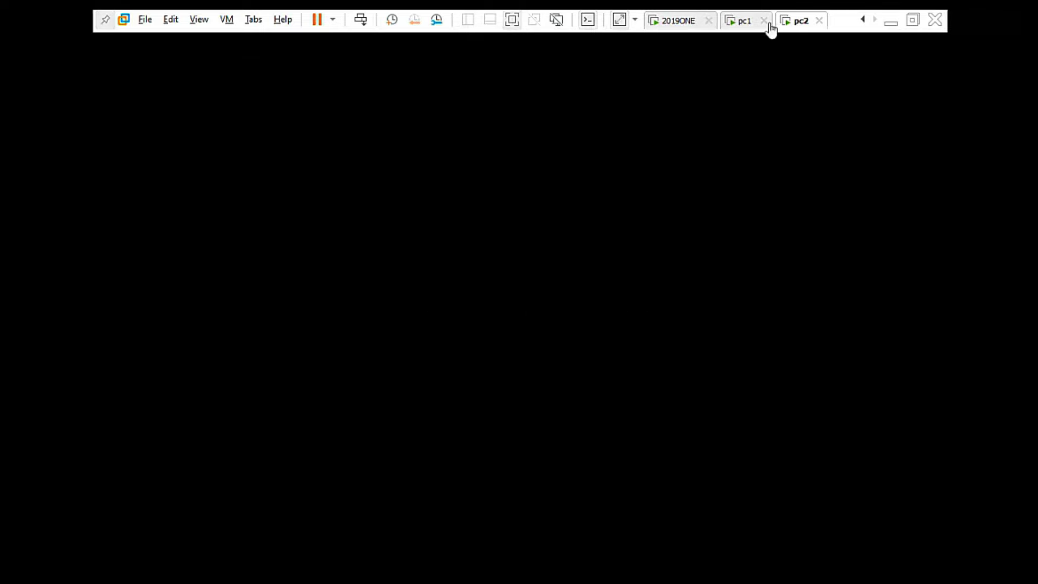
Step: Back on pc1, check today's date and weekday in the taskbar calendar
left_click(750, 22)
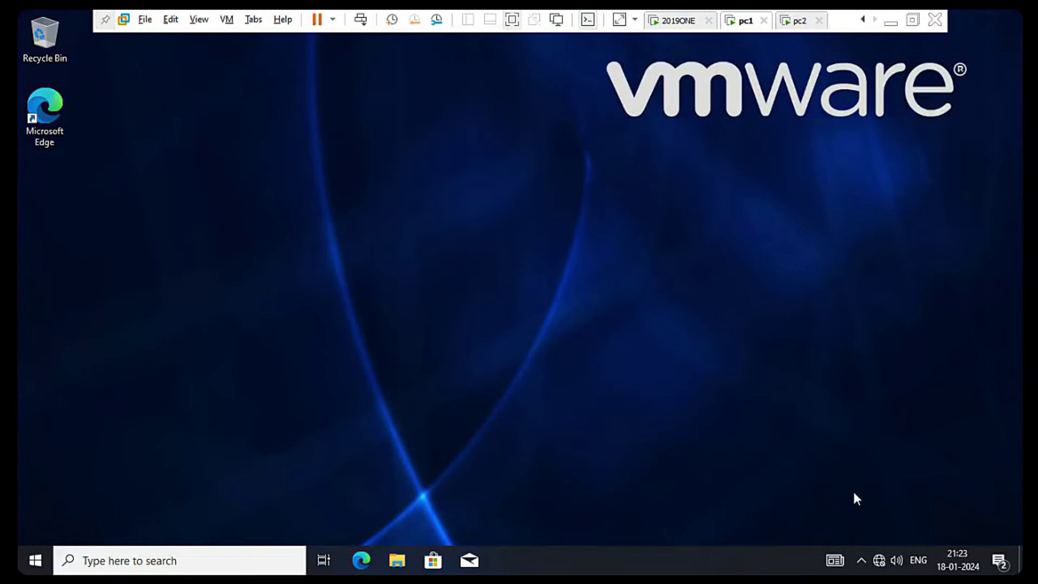
left_click(951, 558)
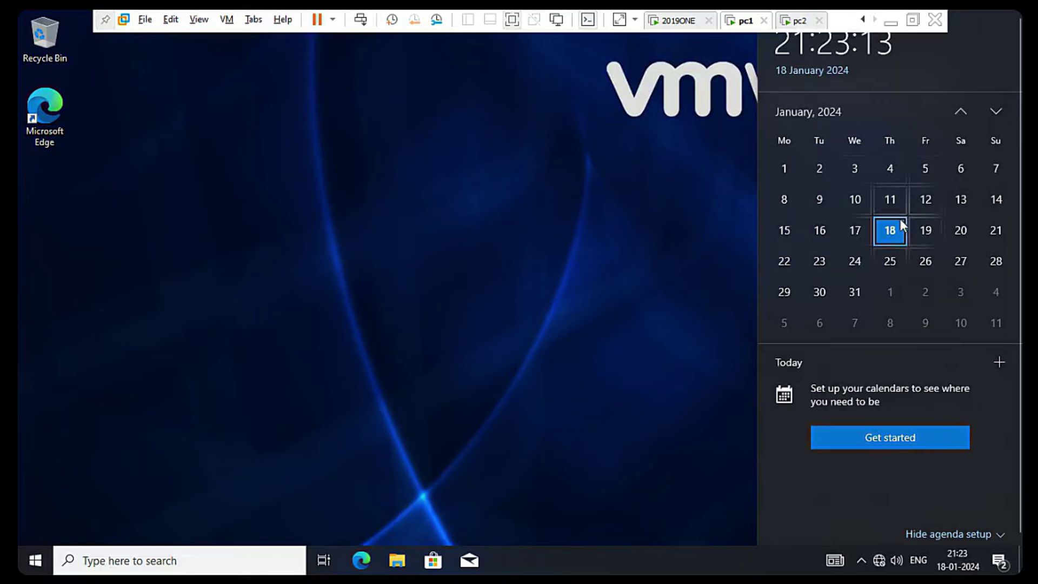
left_click(637, 283)
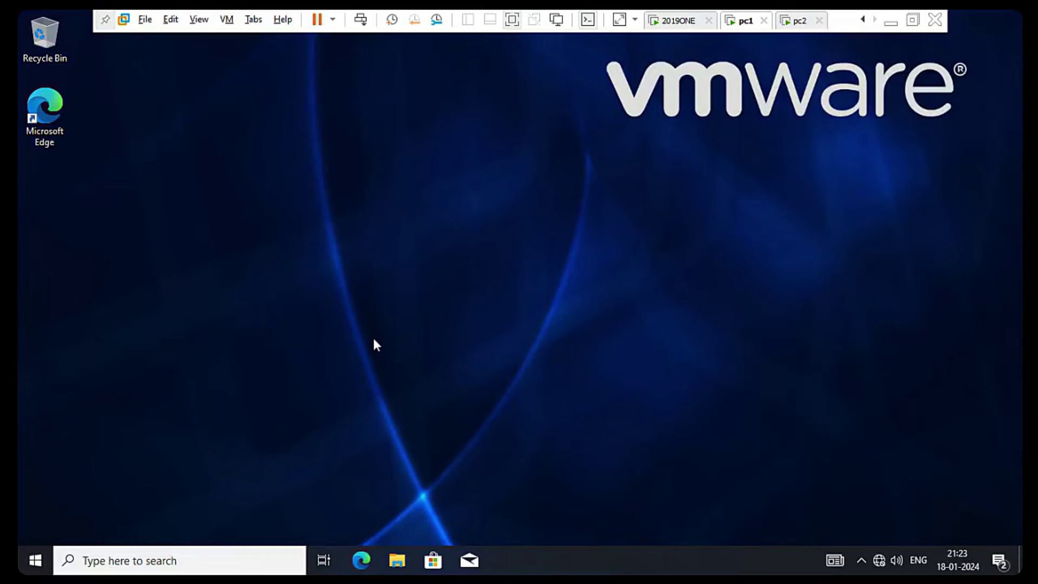
Step: From the security screen, choose Switch user, Other user and enter the user name user4
key("ctrl+alt+Insert")
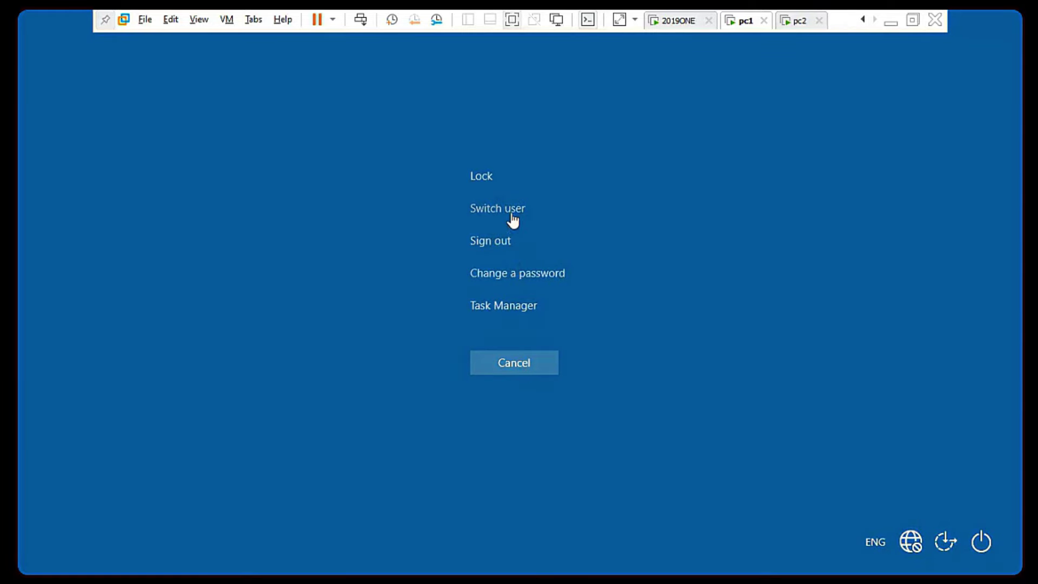
left_click(511, 216)
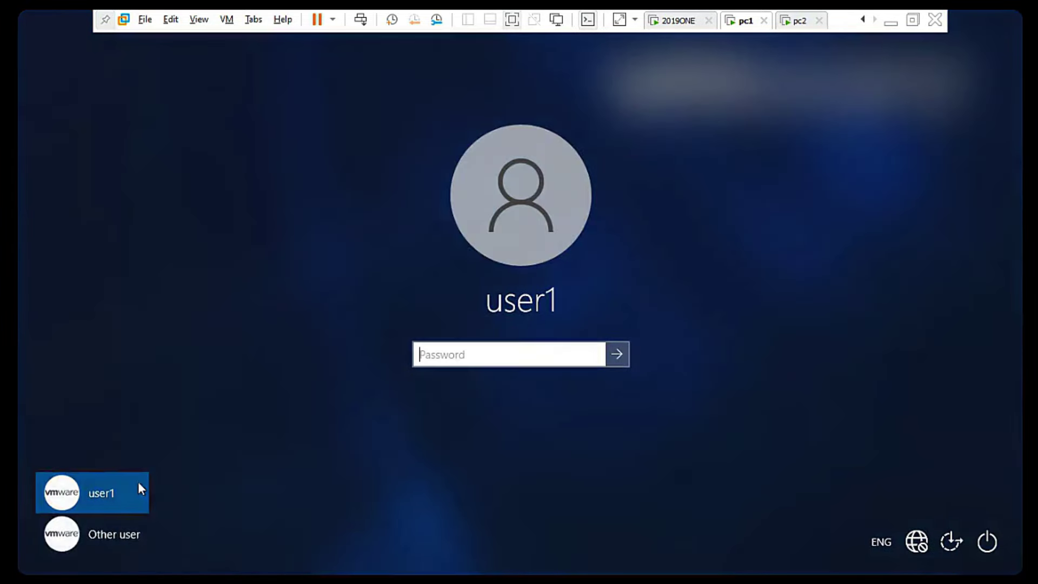
left_click(121, 536)
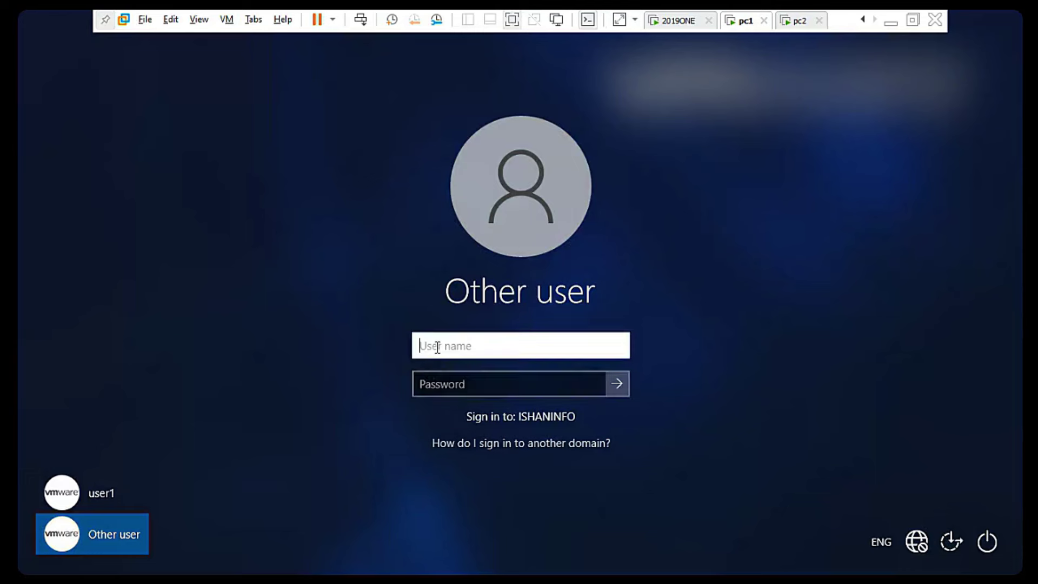
type("user1")
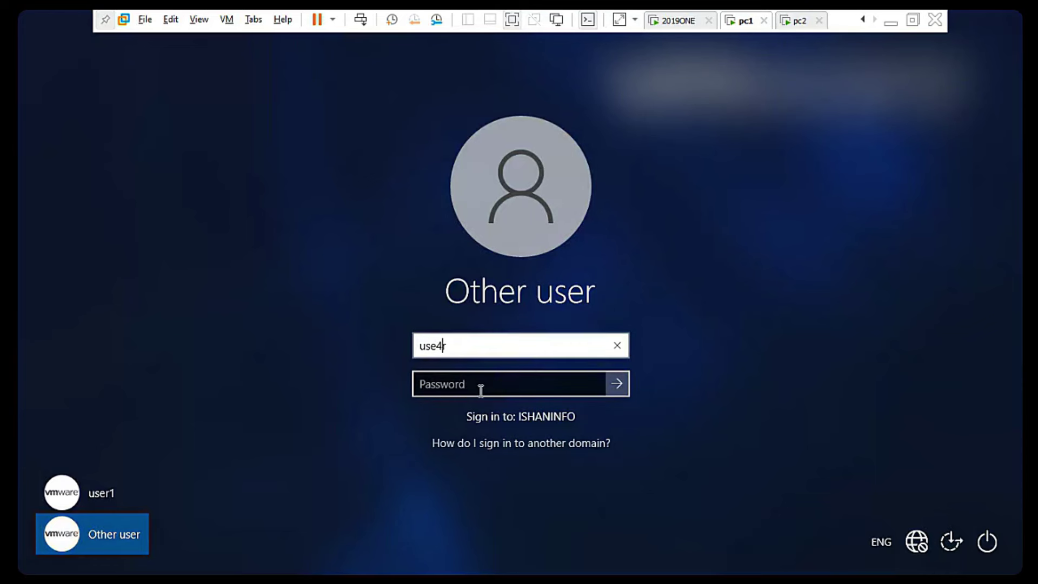
left_click(474, 342)
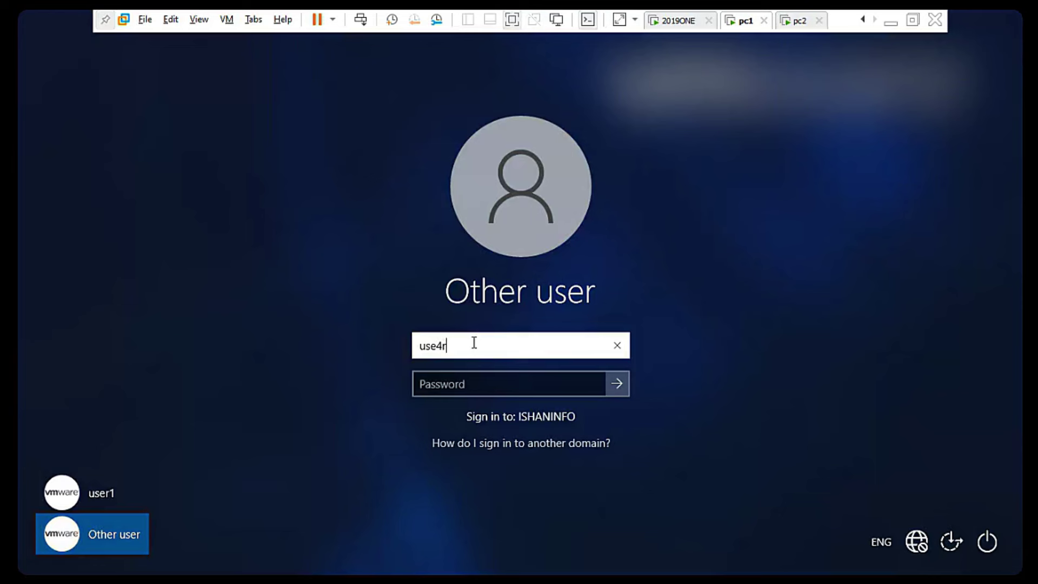
key("BackSpace")
key("BackSpace")
type("r4")
Step: Submit user4's password, see the time-restriction sign-in refusal, and minimize the VM
left_click(478, 381)
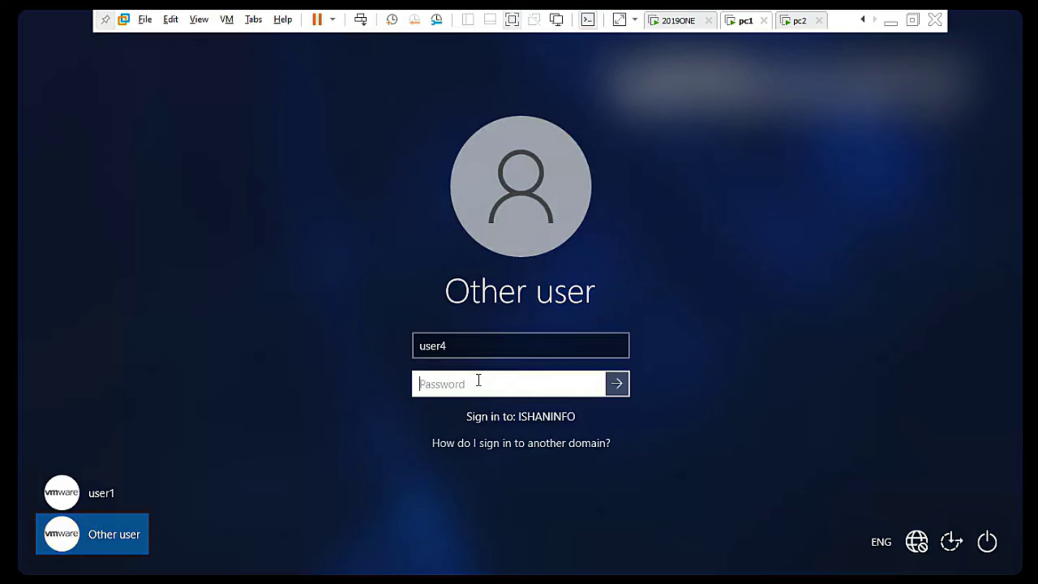
type("•••••••••")
key("Return")
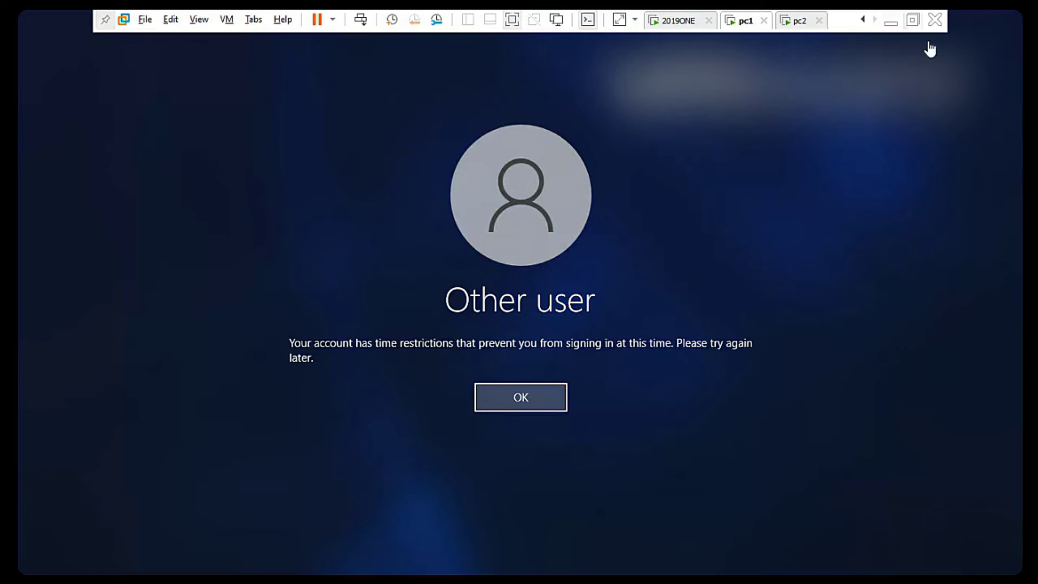
left_click(891, 22)
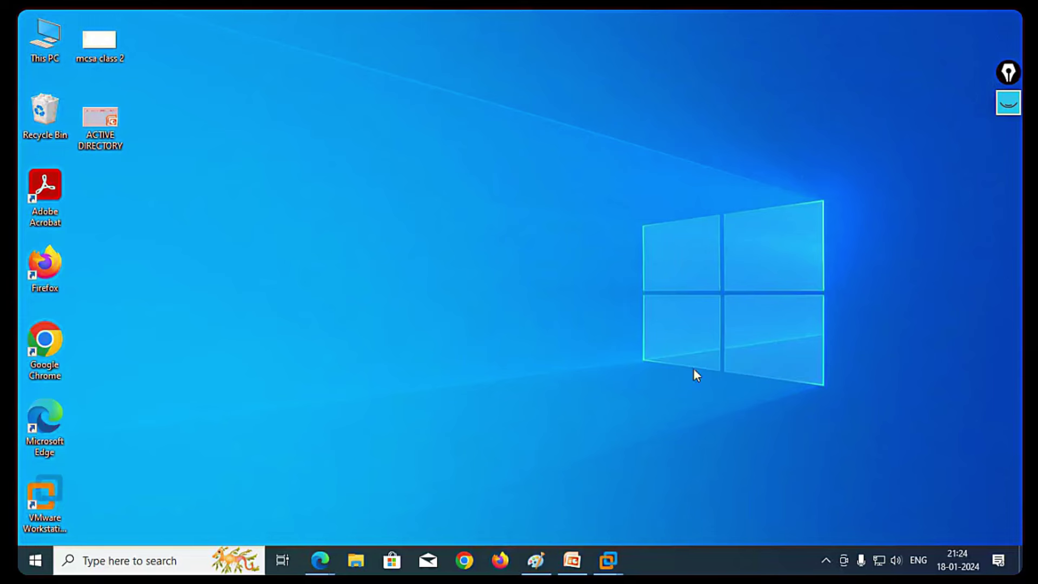
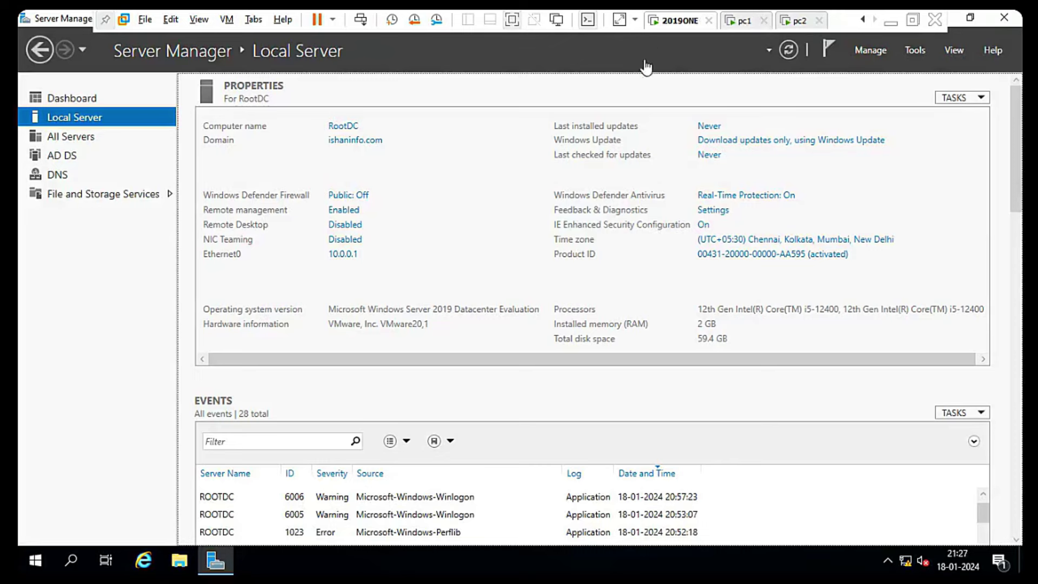
Step: Switch to the pc1 virtual machine and sign in as user1 with the account password
left_click(746, 20)
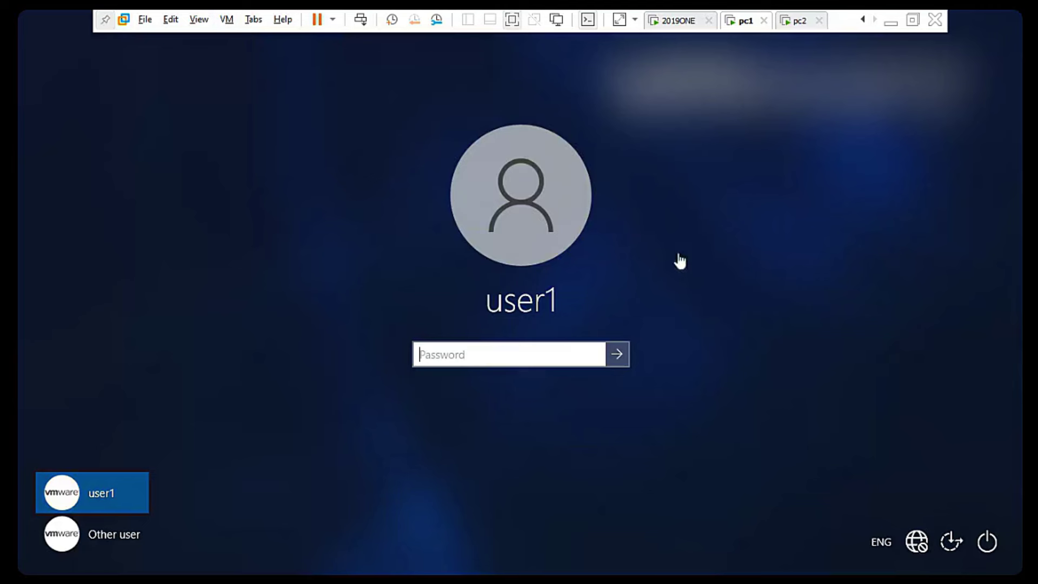
left_click(533, 352)
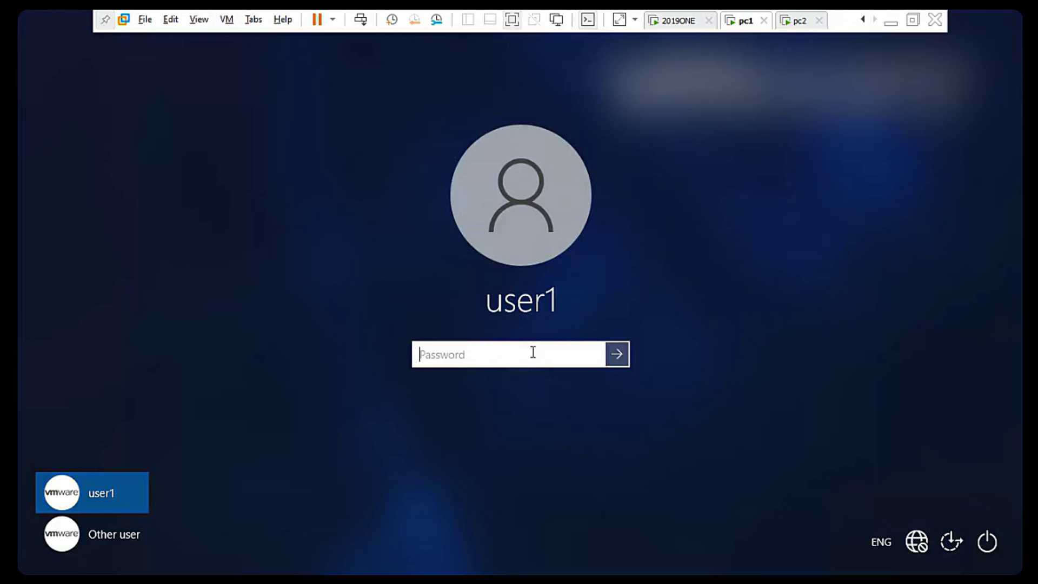
type("•••••••••")
key("Return")
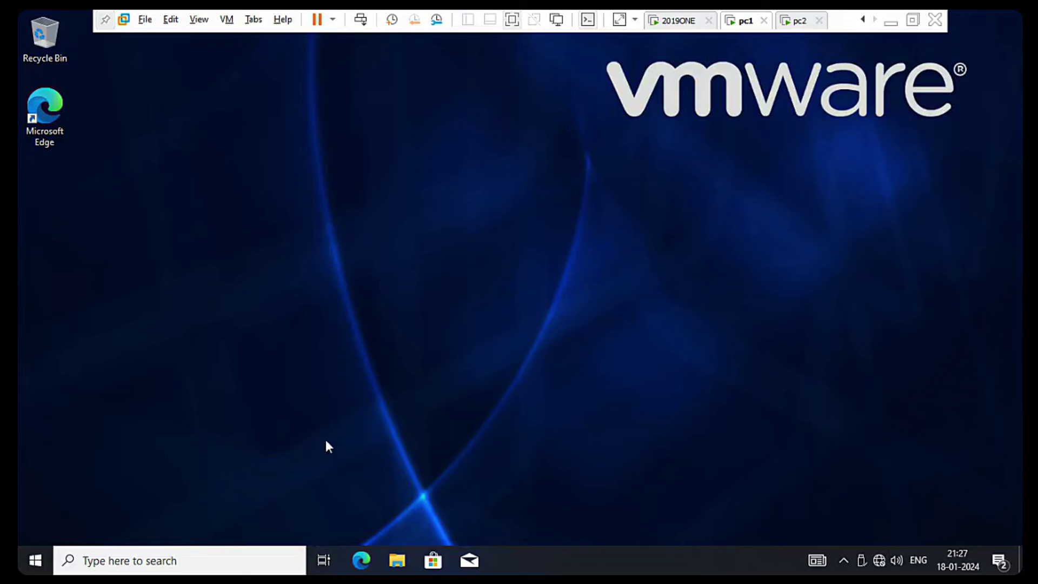
key("super+r")
type("control")
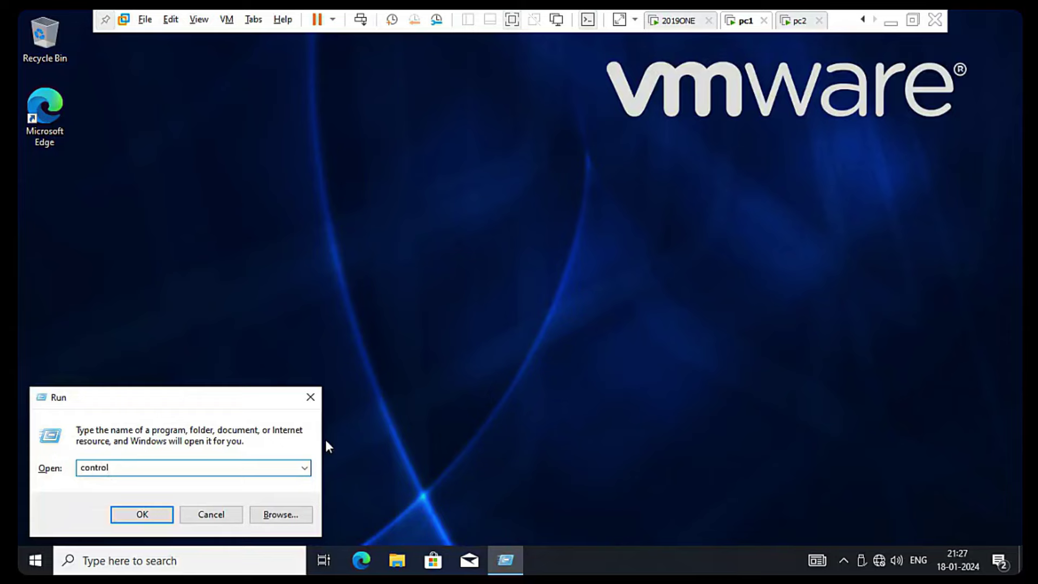
key("Return")
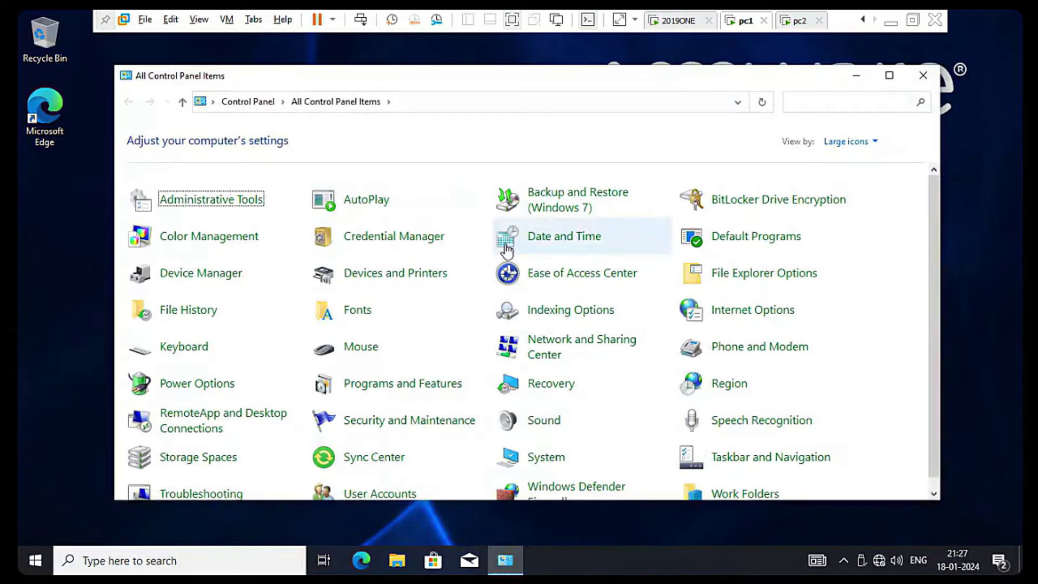
scroll(541, 378, "down", 1)
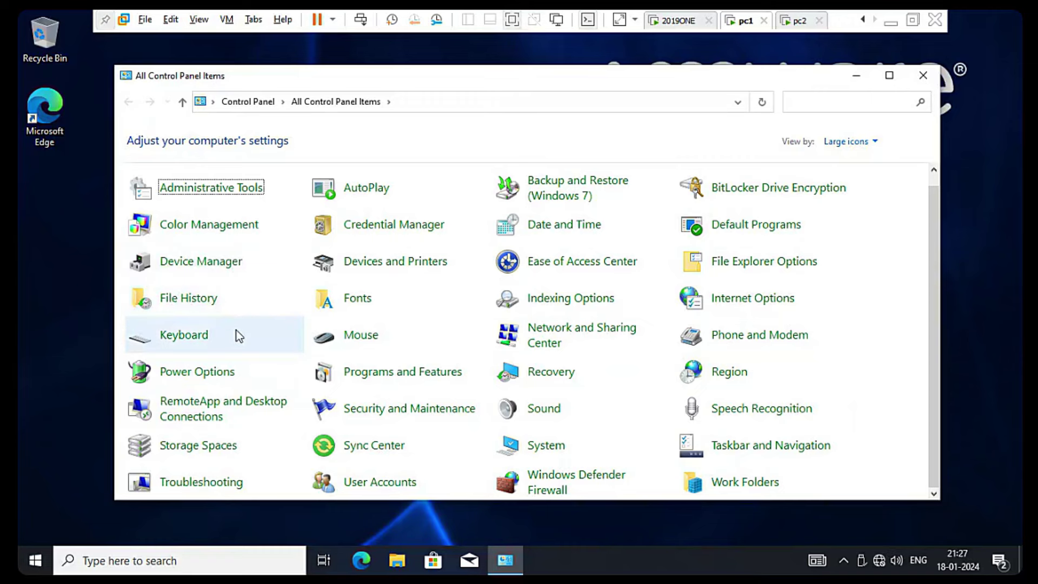
left_click(353, 487)
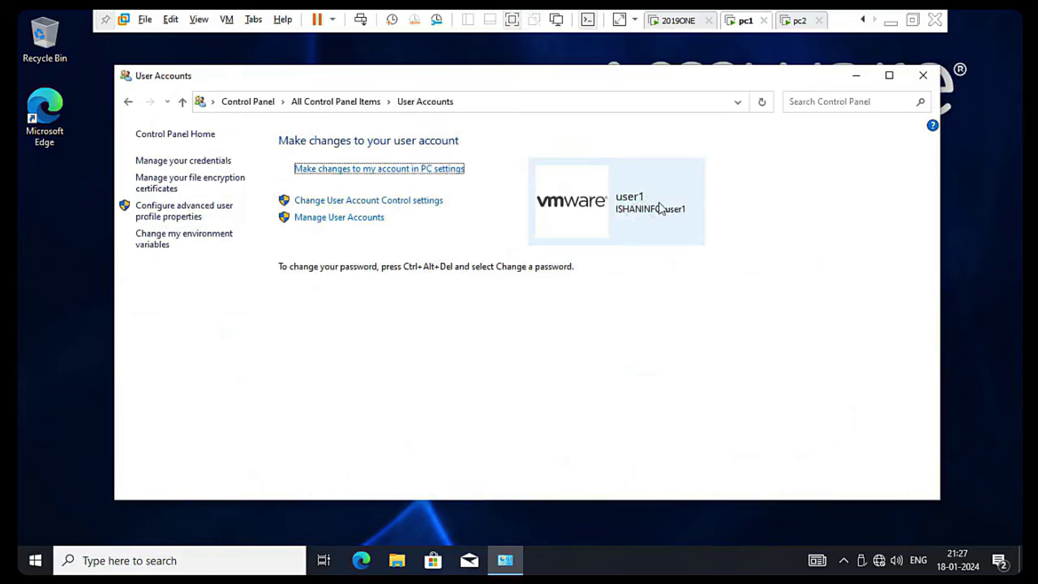
left_click(328, 221)
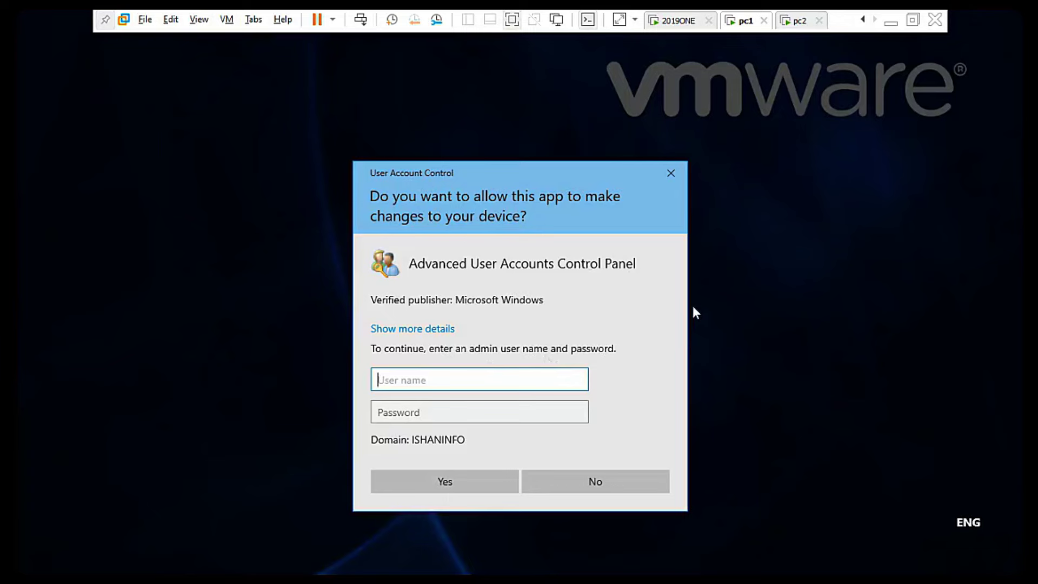
left_click(669, 172)
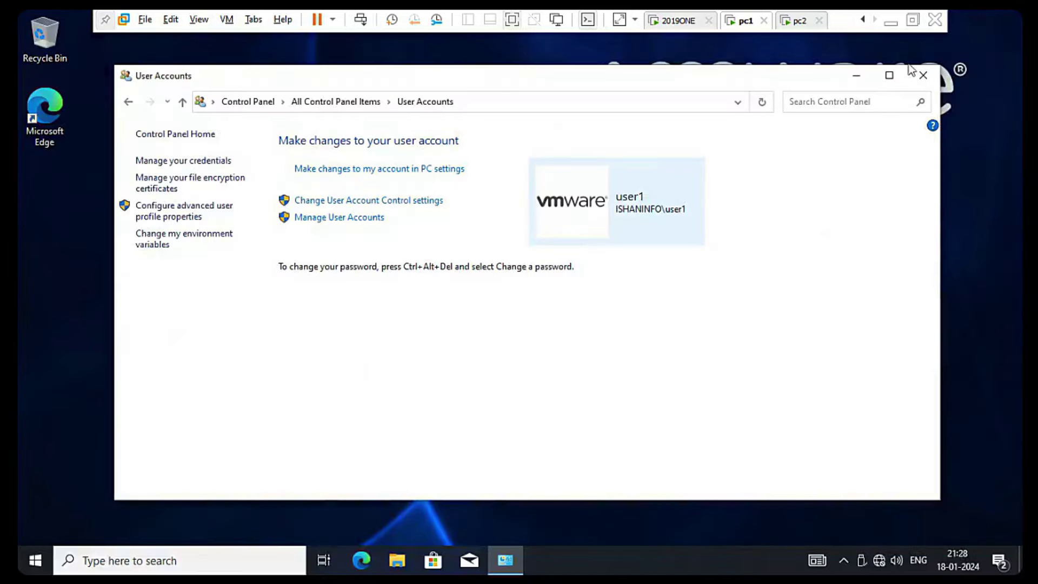
left_click(929, 76)
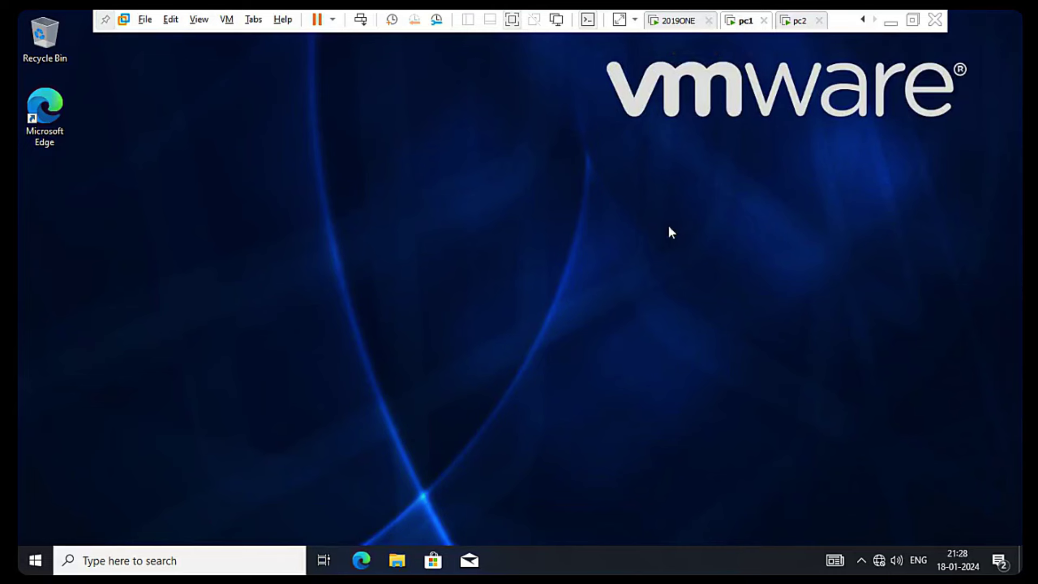
Step: Switch user on pc1 and sign in through Other user as the local account .\pc1
key("ctrl+alt+Insert")
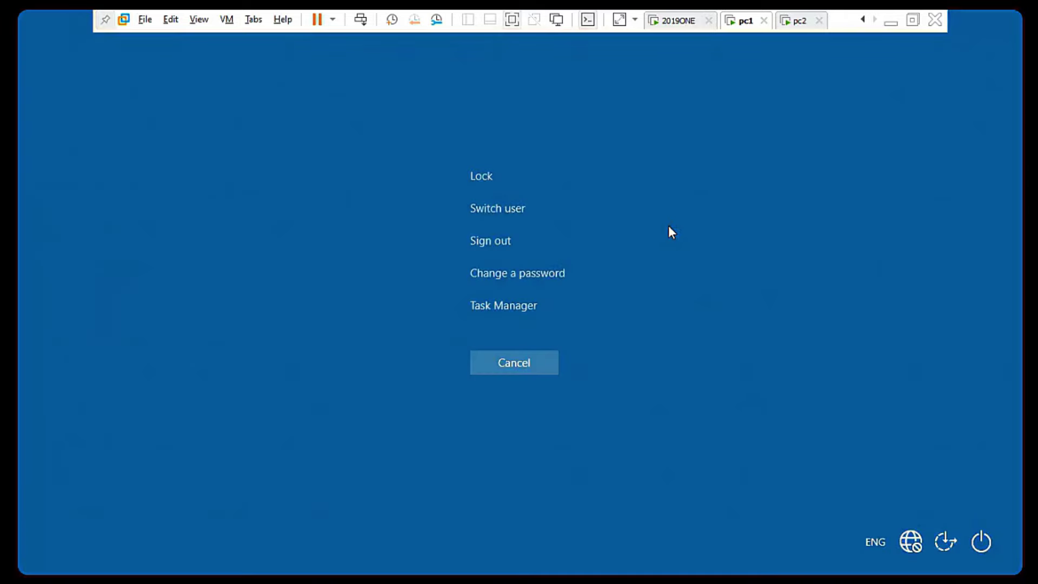
left_click(514, 210)
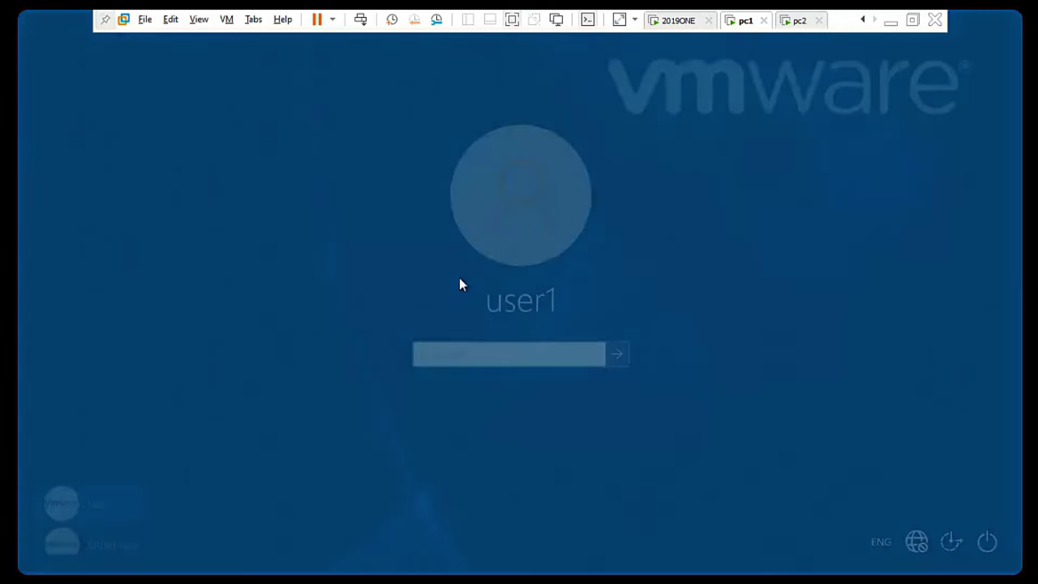
left_click(109, 544)
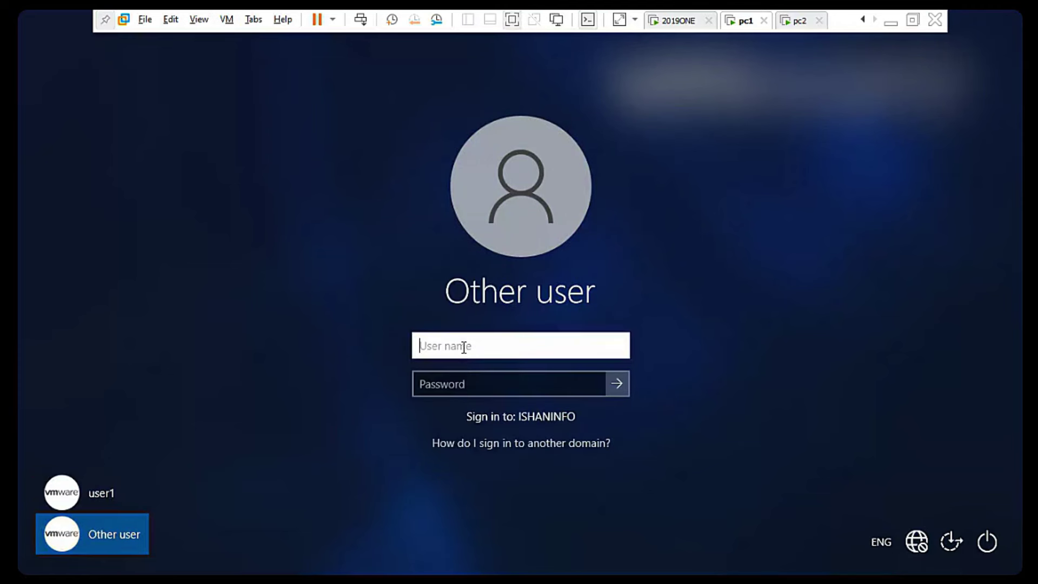
type("i")
type("\\")
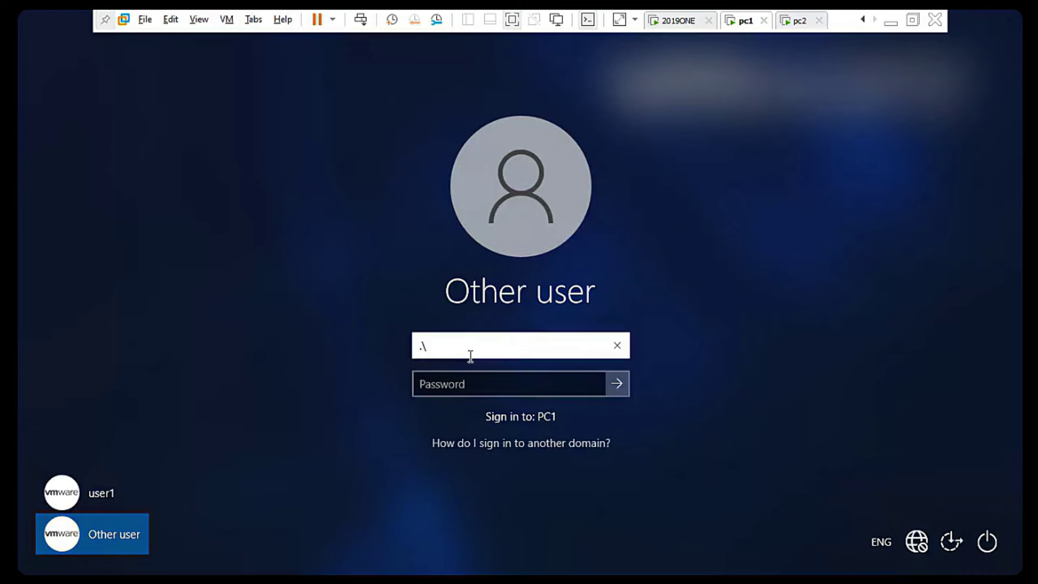
type("pc1")
key("Return")
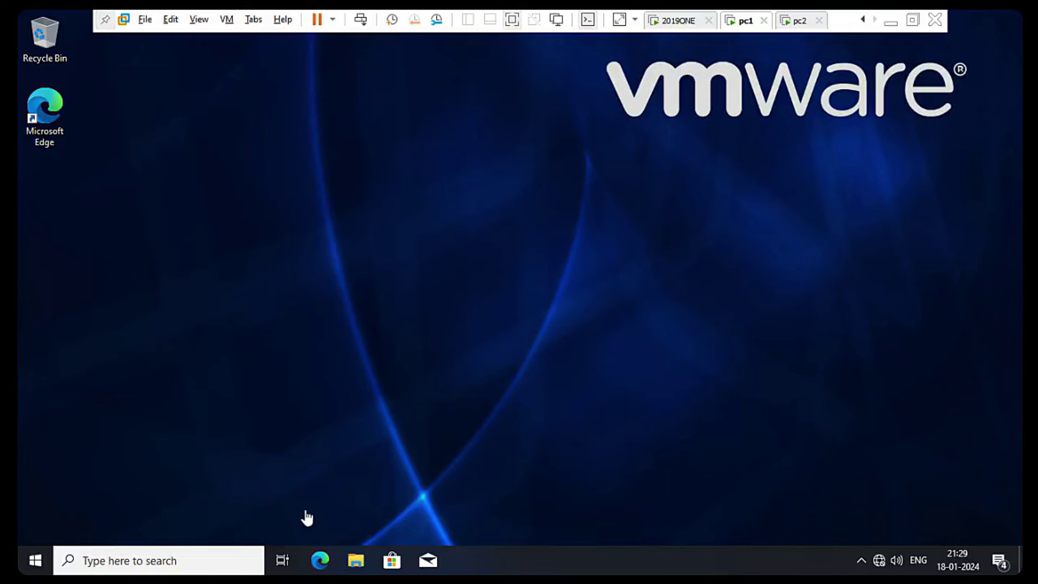
Step: Launch Control Panel with the 'control' Run command and list all items as large icons
key("super+r")
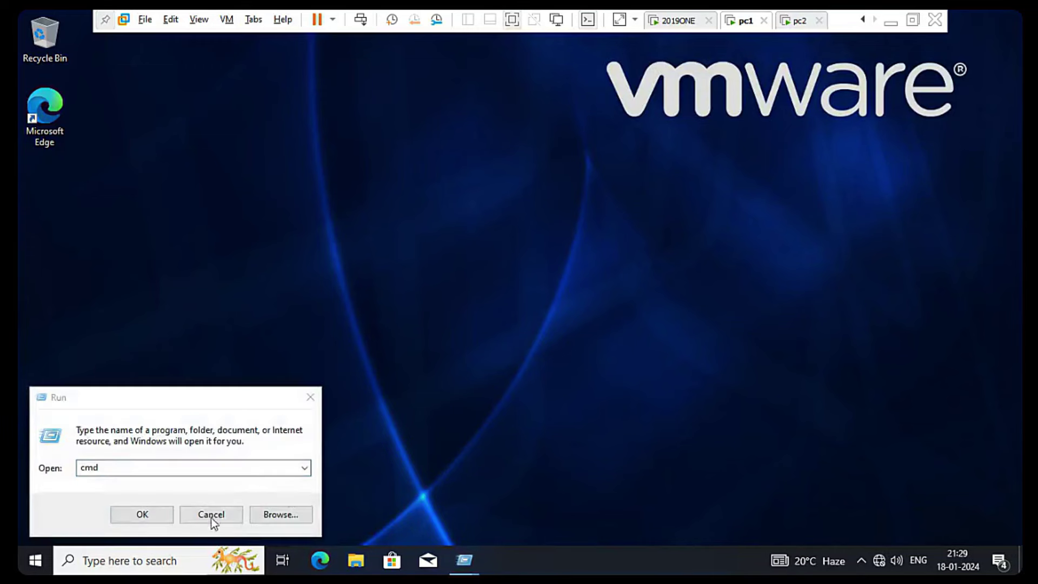
left_click(60, 458)
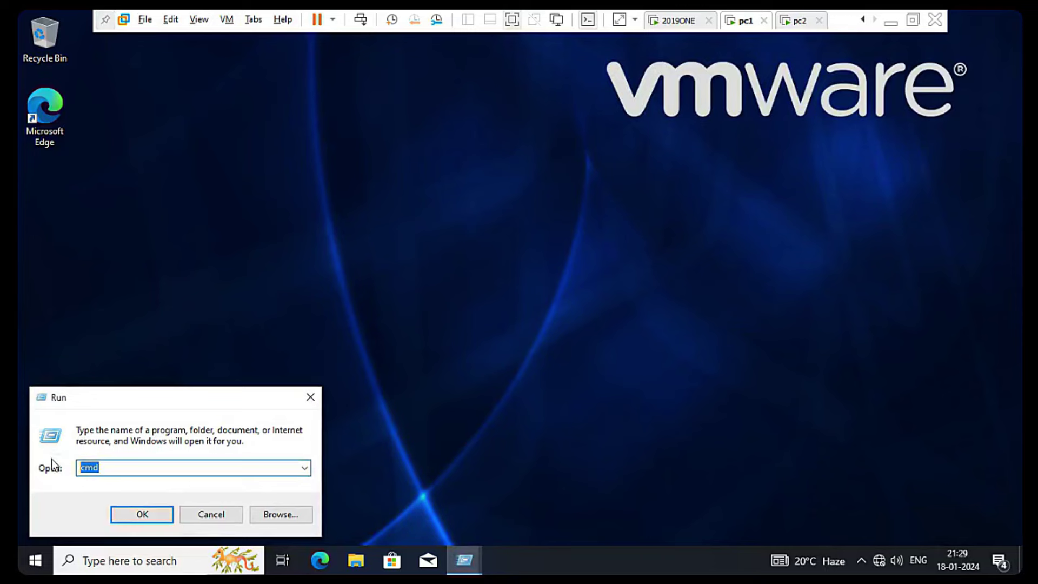
type("control")
key("Return")
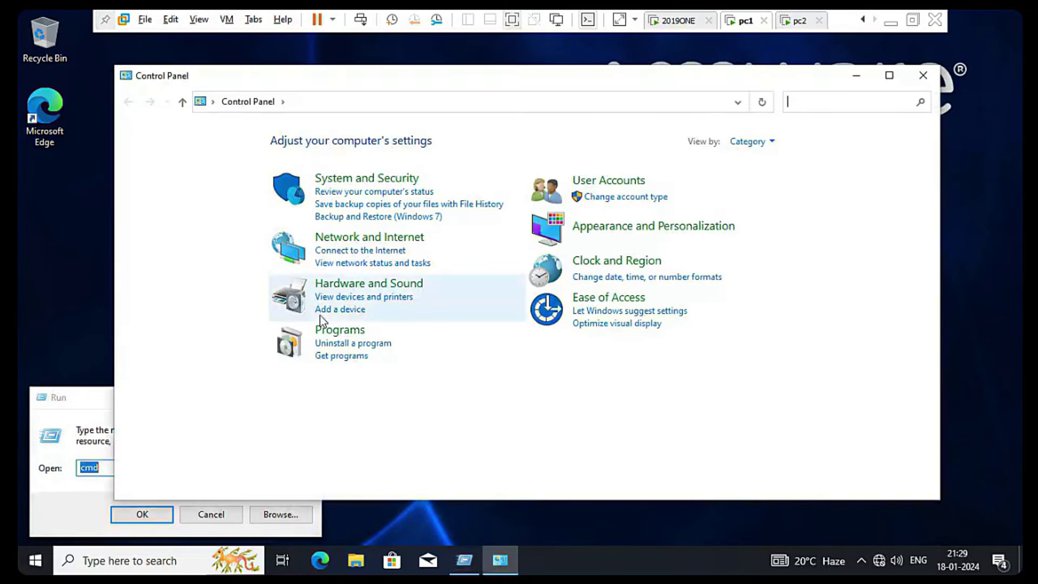
left_click(771, 147)
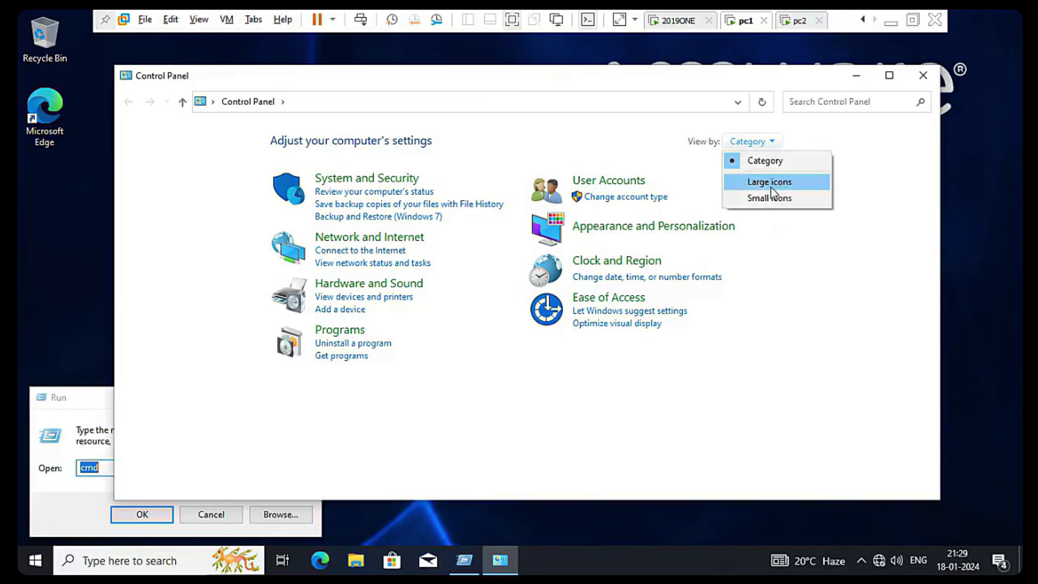
left_click(771, 183)
scroll(562, 325, "down", 1)
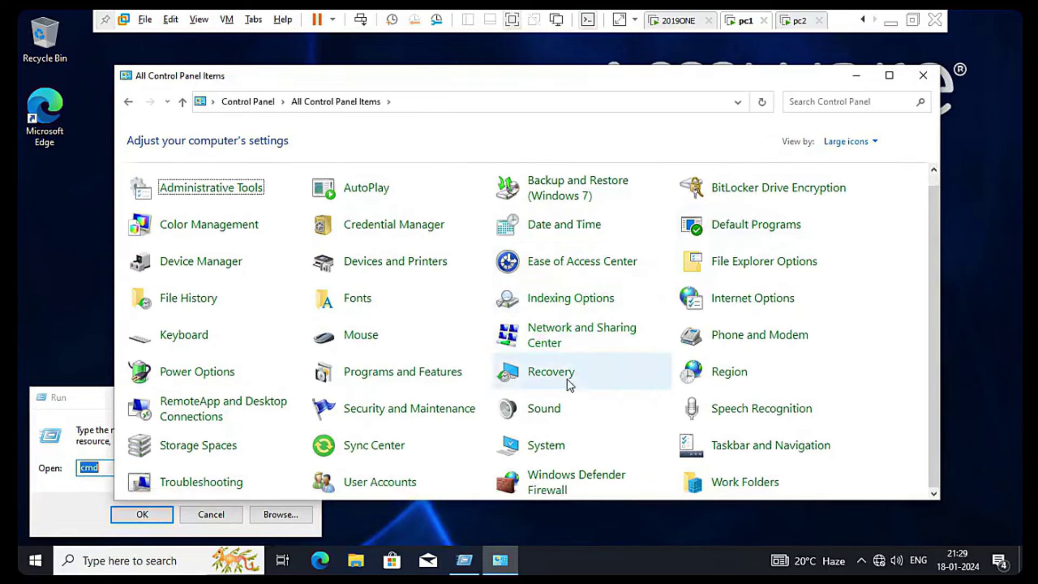
Step: Review the computer's user accounts list, then close User Accounts and the Run box
left_click(382, 486)
left_click(373, 218)
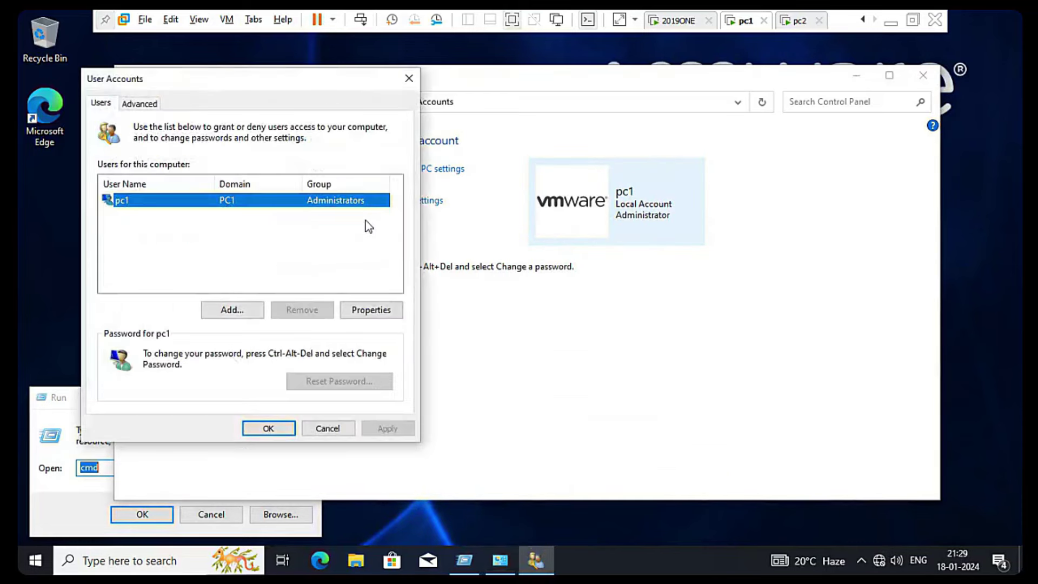
left_click(410, 78)
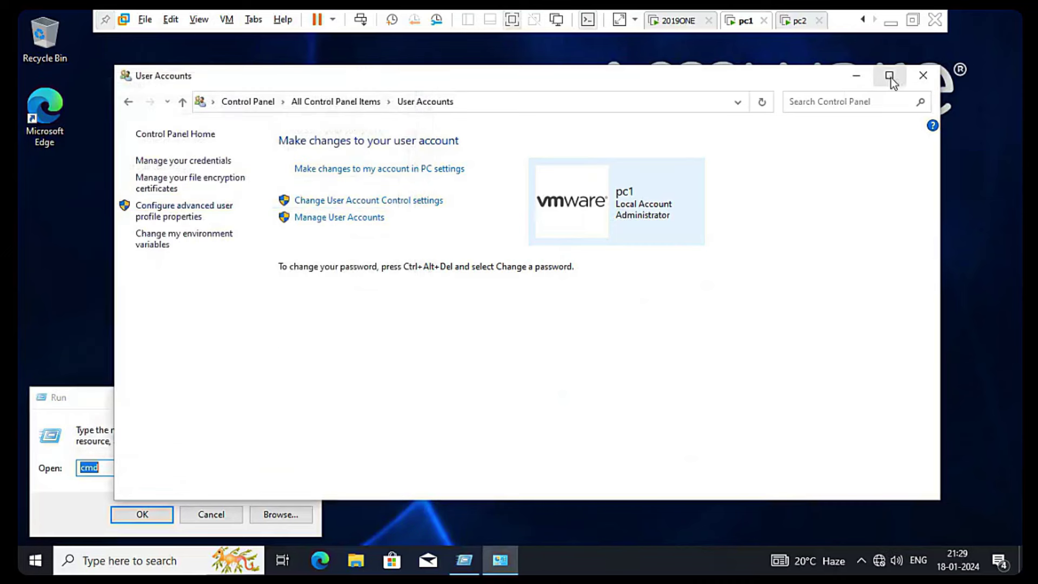
left_click(935, 79)
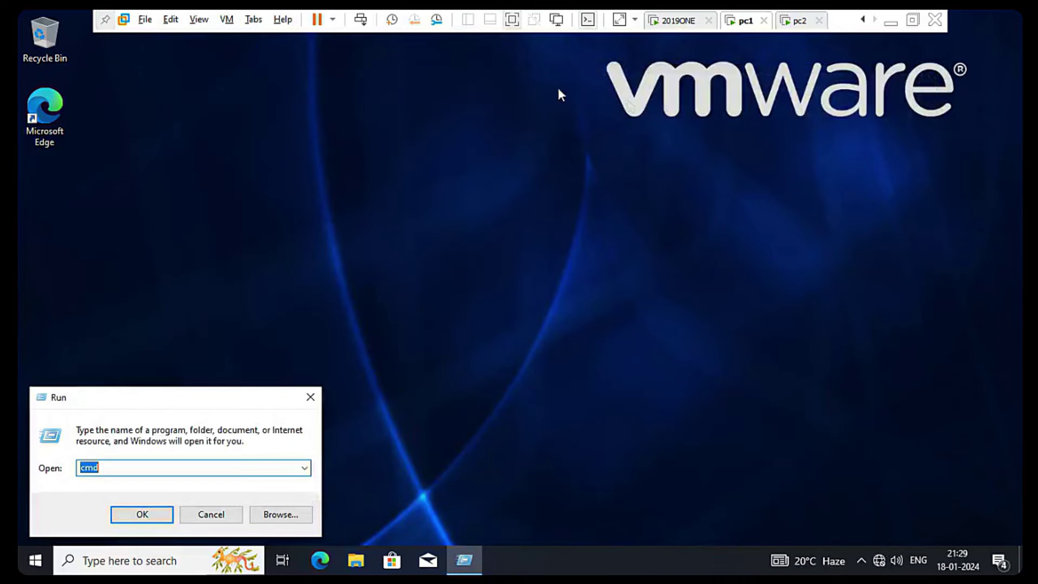
left_click(312, 398)
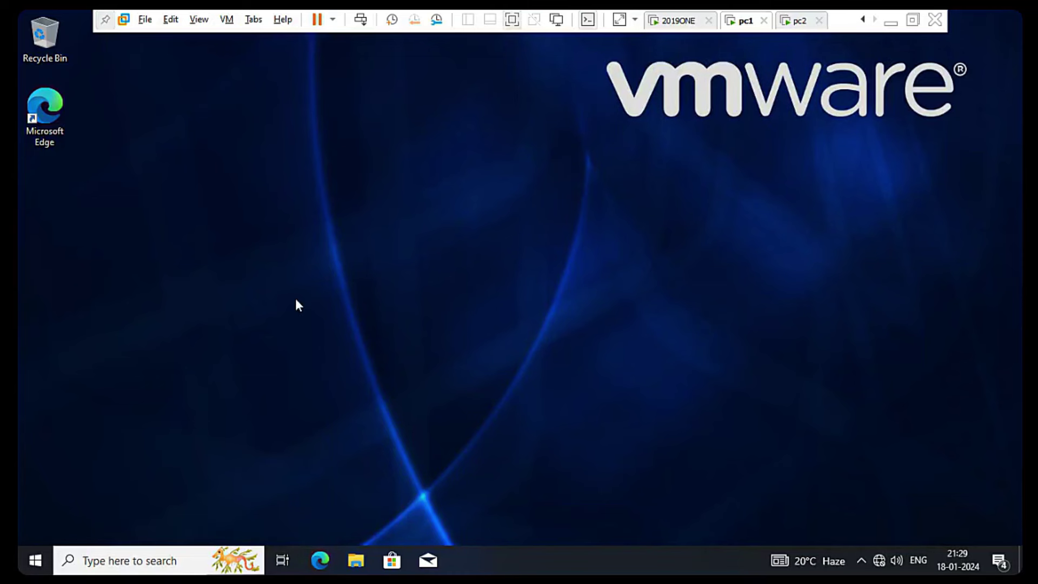
Step: Open This PC's system properties and start changing pc1's computer name and domain membership
left_click(355, 561)
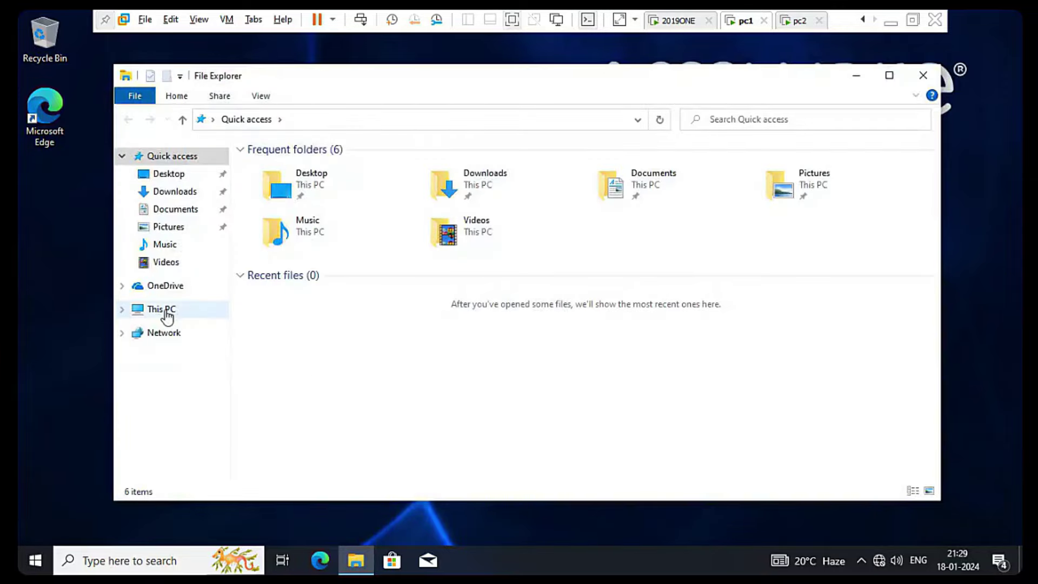
left_click(162, 310)
right_click(378, 389)
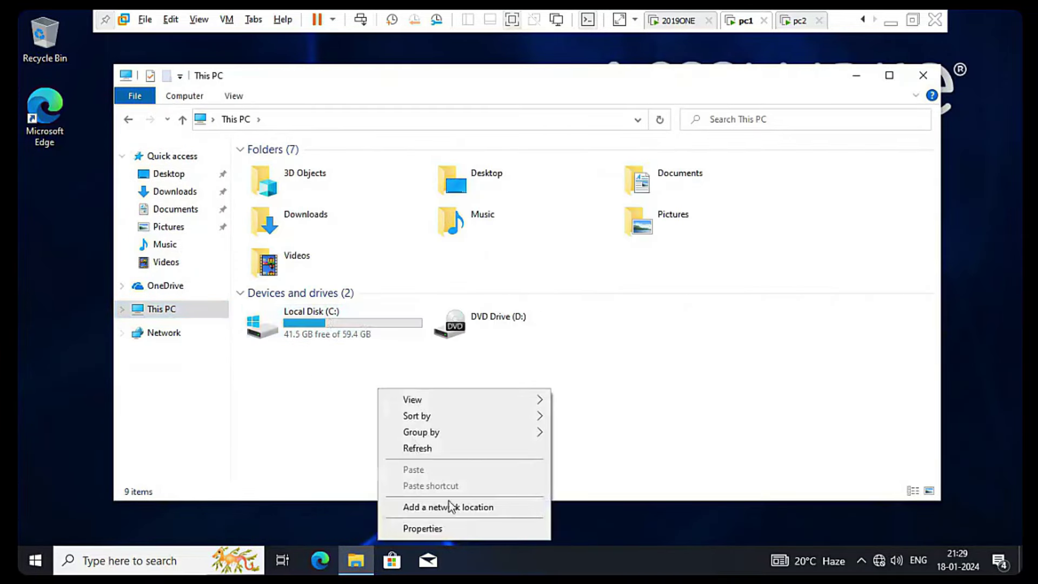
left_click(423, 529)
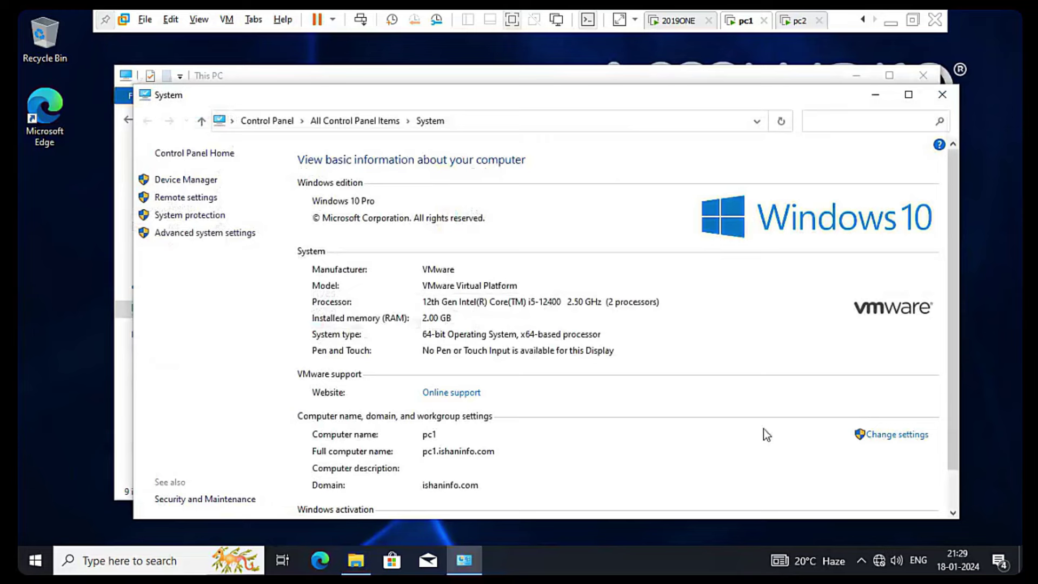
left_click(906, 435)
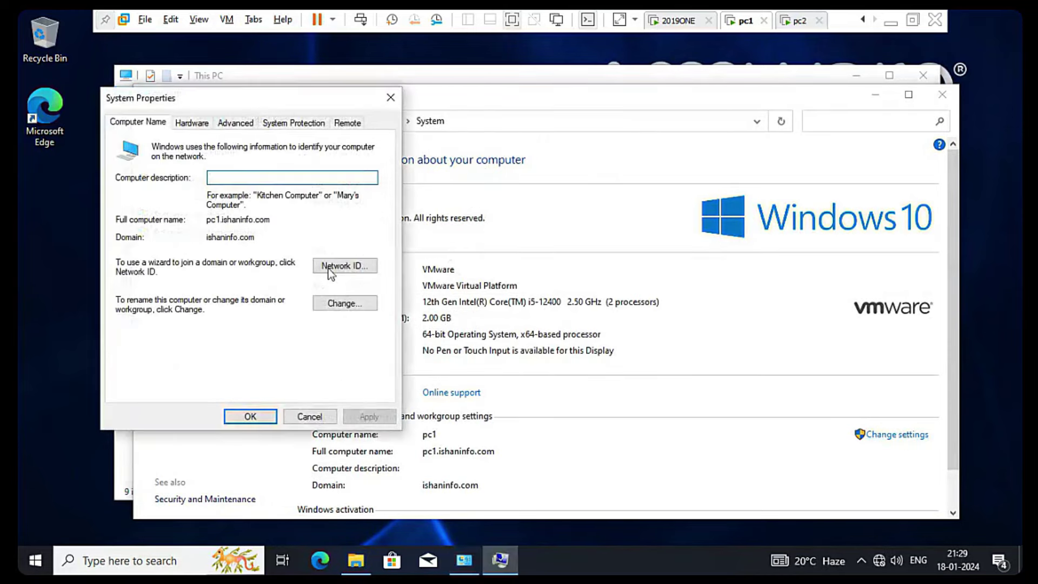
left_click(336, 304)
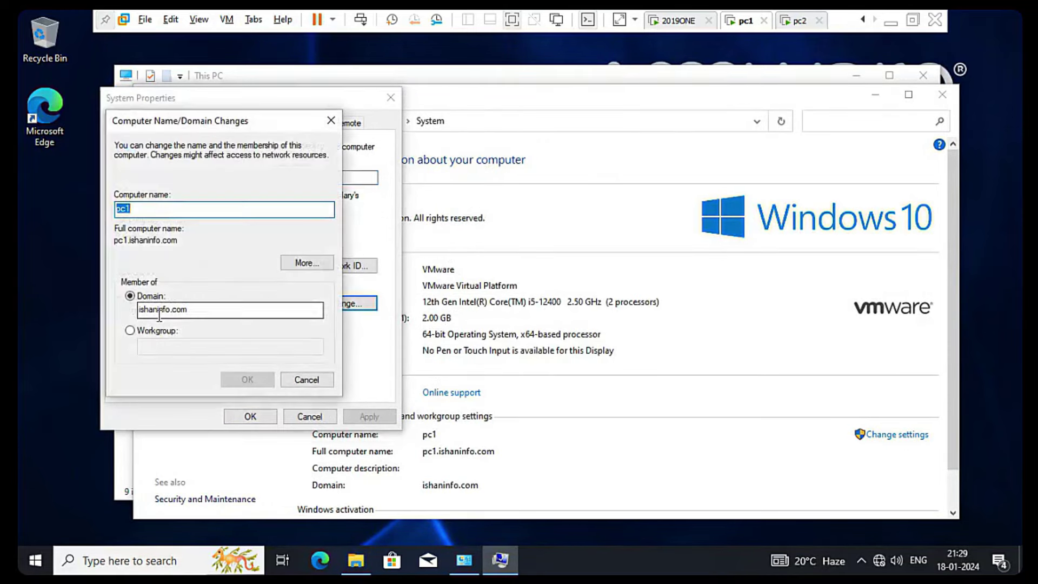
Step: Make pc1 a member of workgroup WORKGROUP and accept the domain-leave warning
left_click(139, 331)
left_click(170, 345)
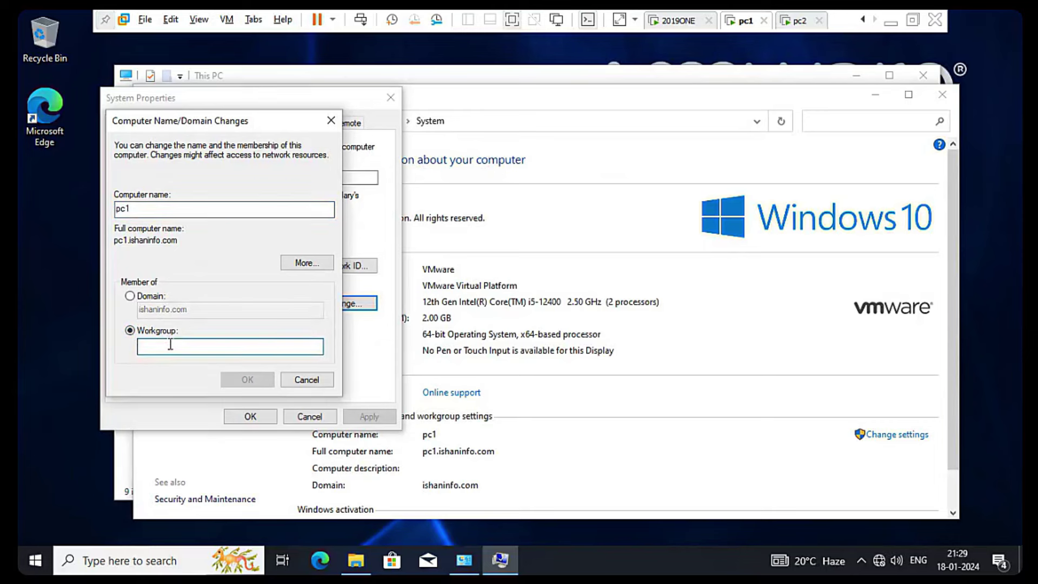
type("WO")
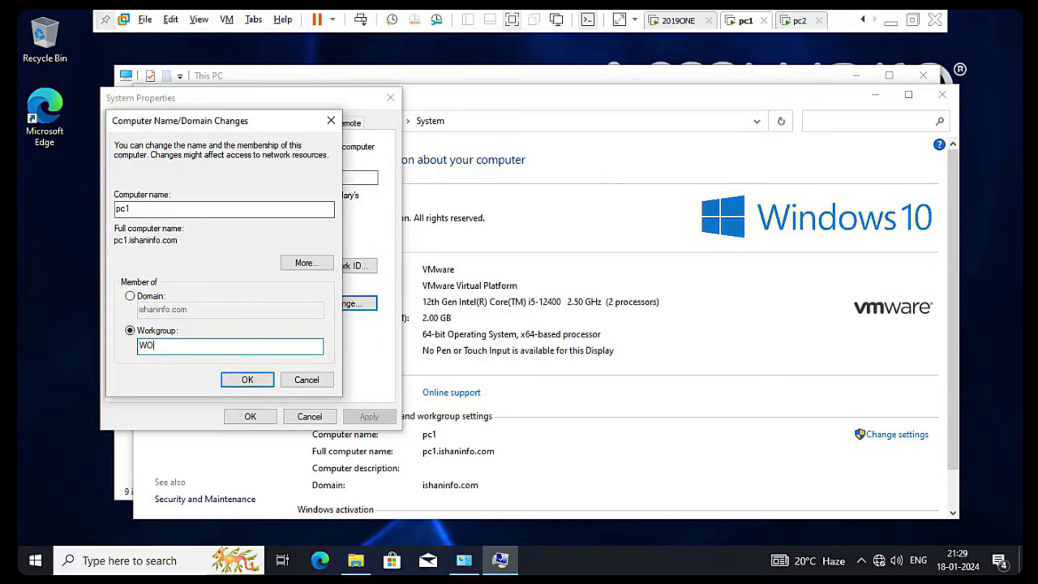
type("RKGROUP")
left_click(259, 378)
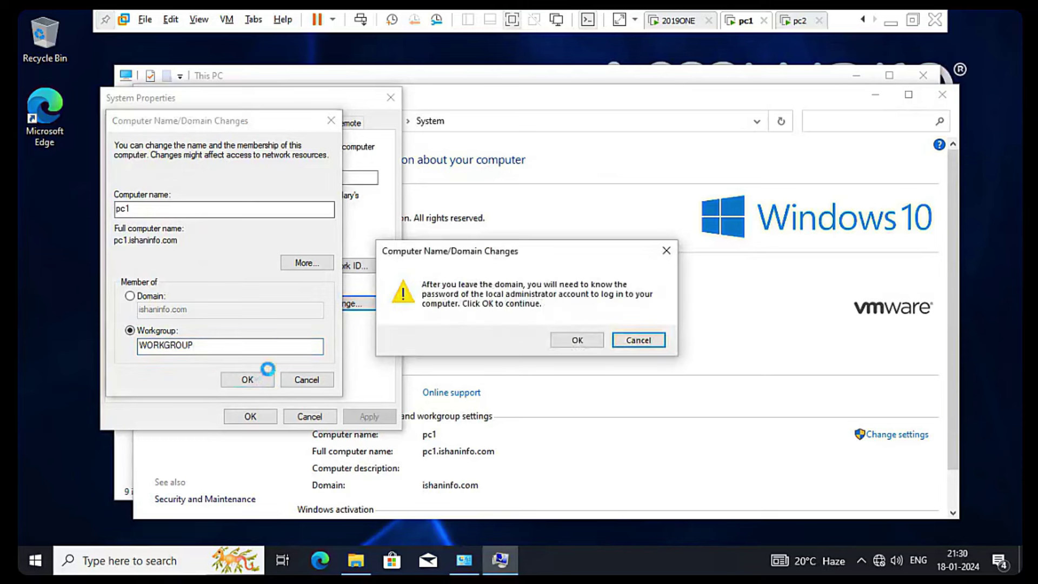
left_click(575, 339)
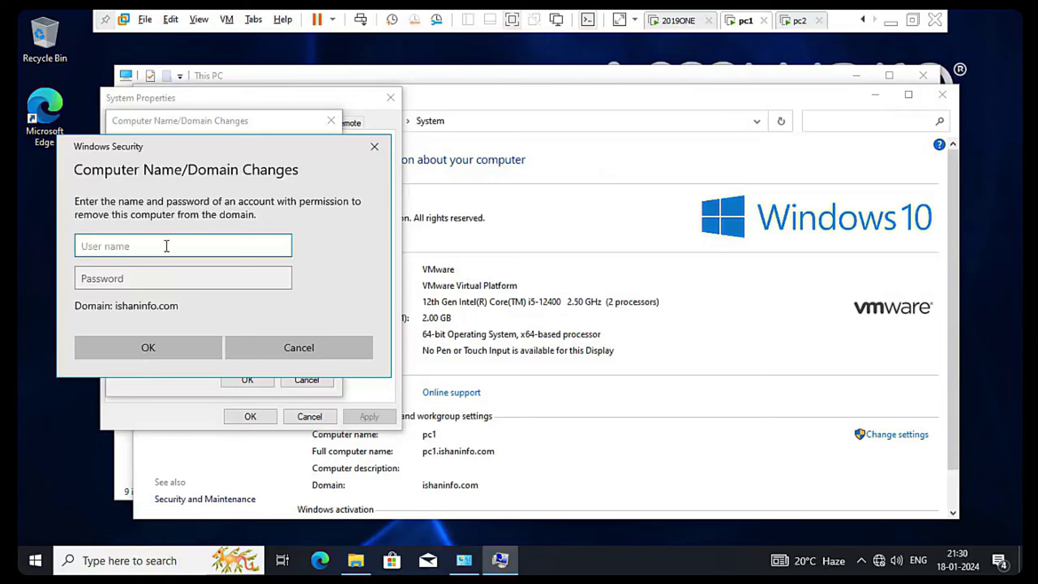
Step: Authorize with the domain administrator credentials, dismiss the notices, and restart pc1 now
type("admi")
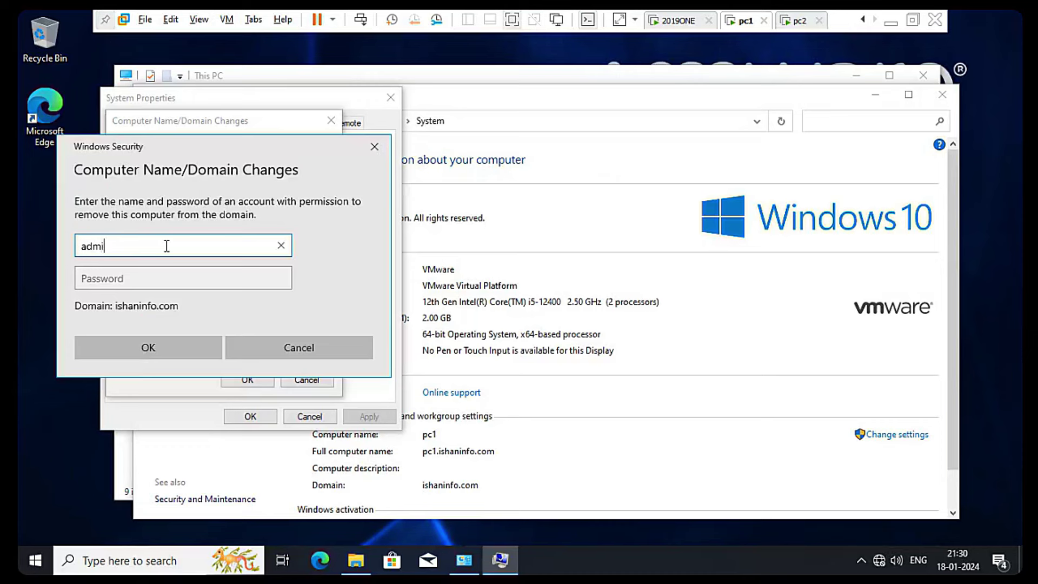
type("nistrator")
key("Tab")
type("***")
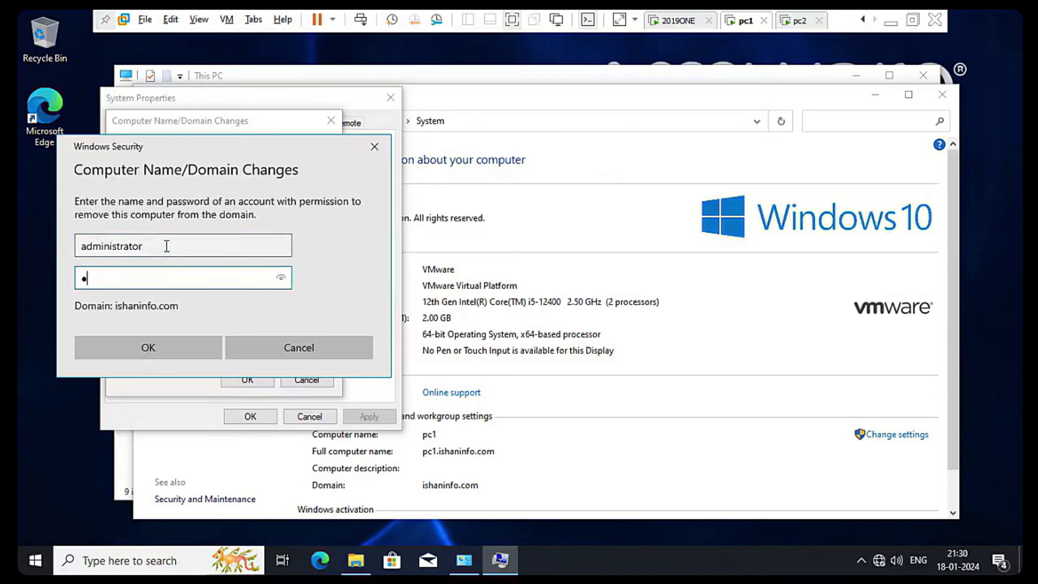
type("*****")
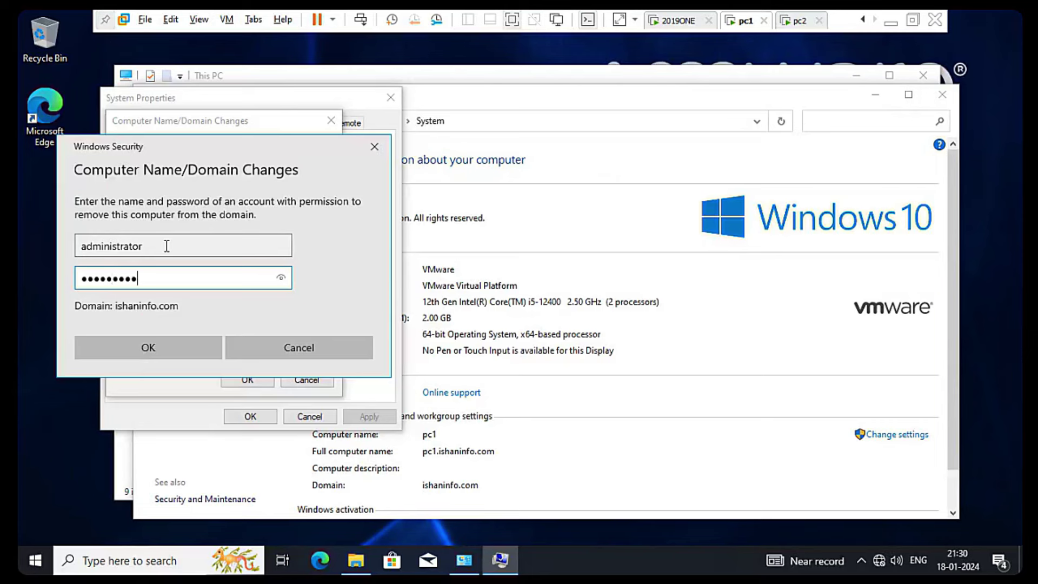
key("Return")
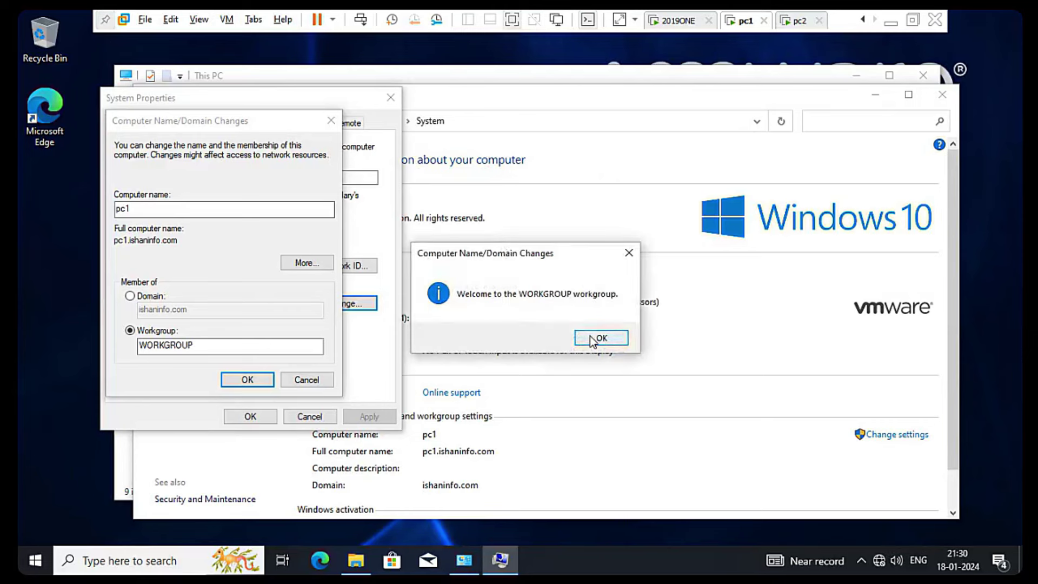
left_click(599, 337)
left_click(609, 305)
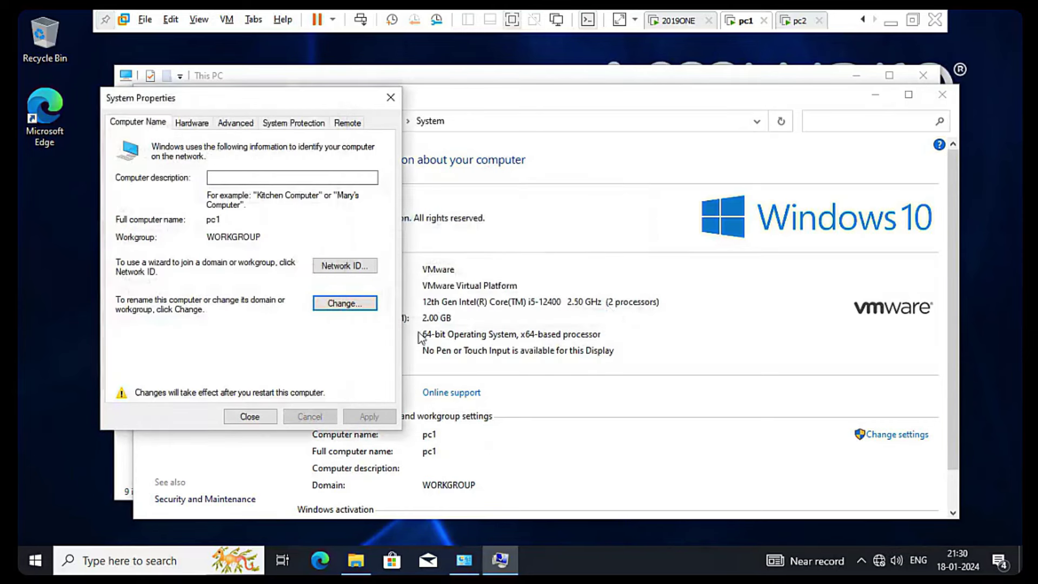
left_click(517, 297)
Step: Confirm pc1's restart, then bring up pc2's sign-in screen for a different account
left_click(566, 348)
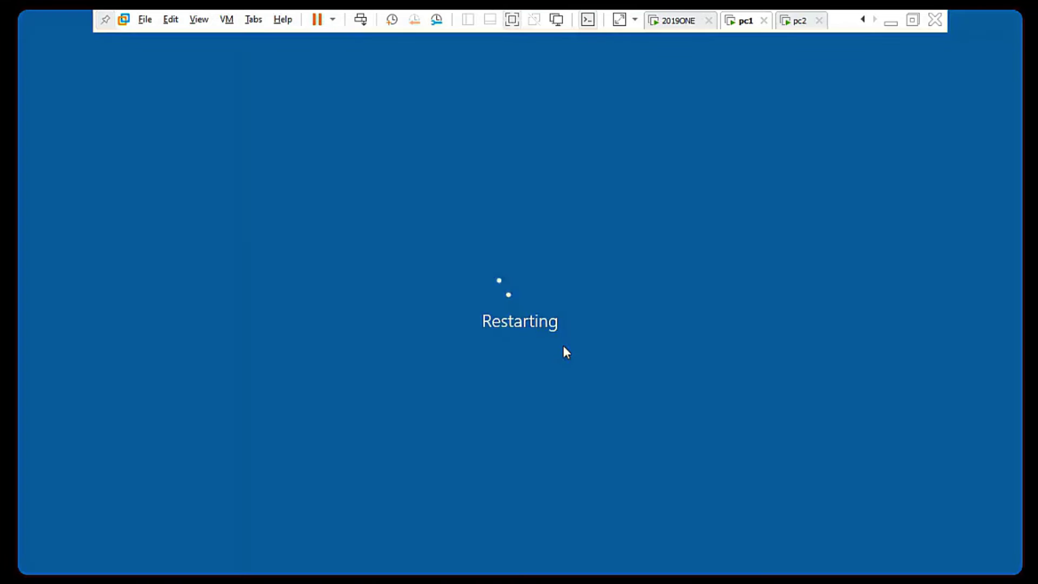
left_click(801, 22)
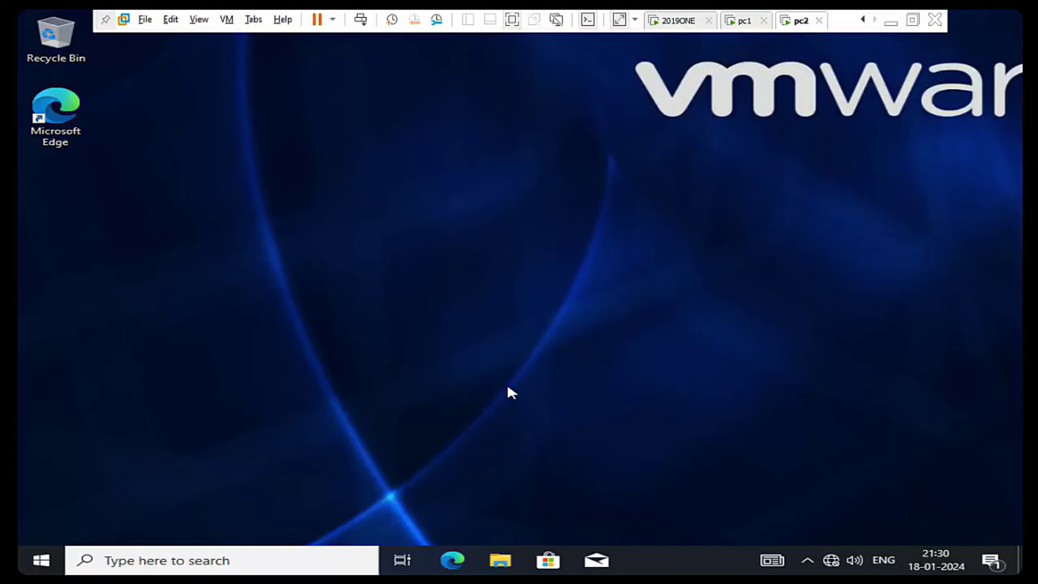
key("ctrl+alt+Insert")
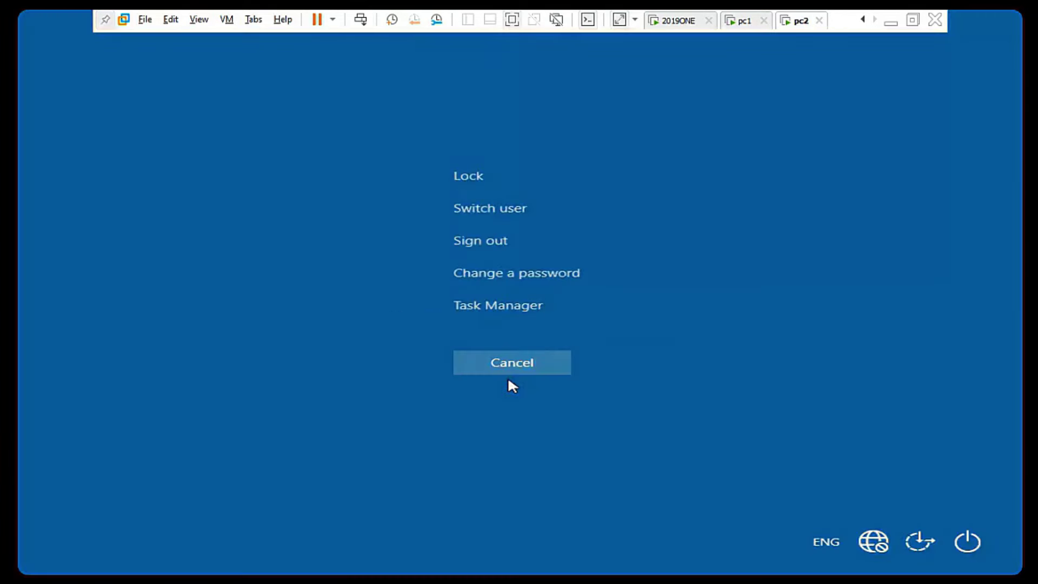
left_click(493, 213)
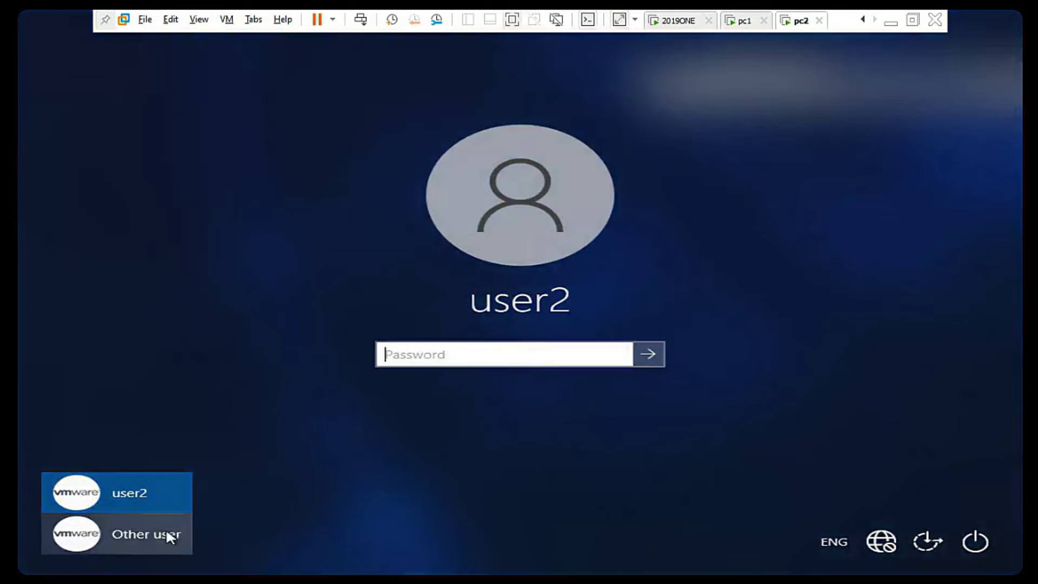
left_click(165, 530)
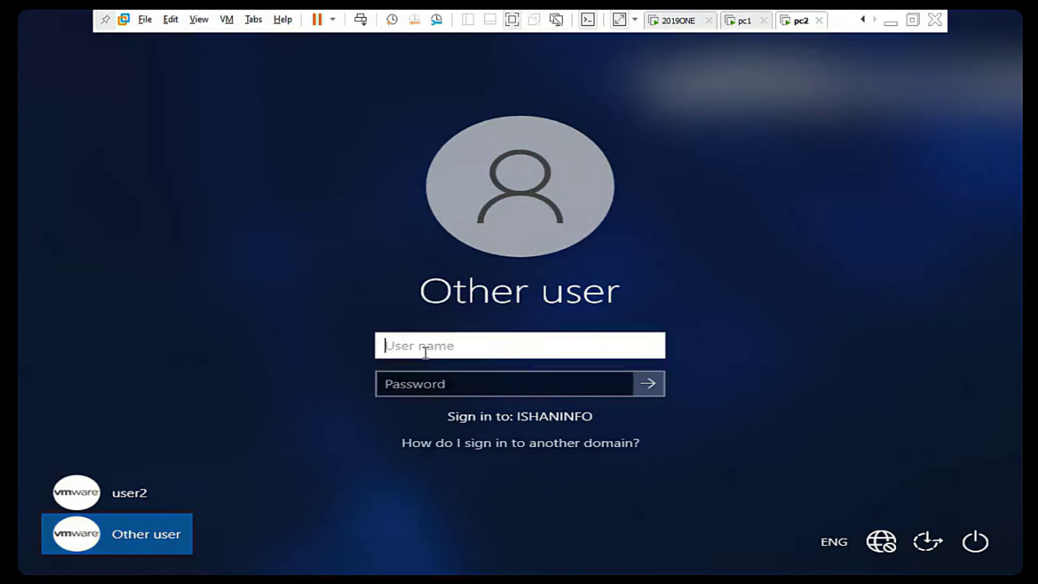
Step: Sign in to pc2 through Other user as local account .\pc2 with no password
type(".\\")
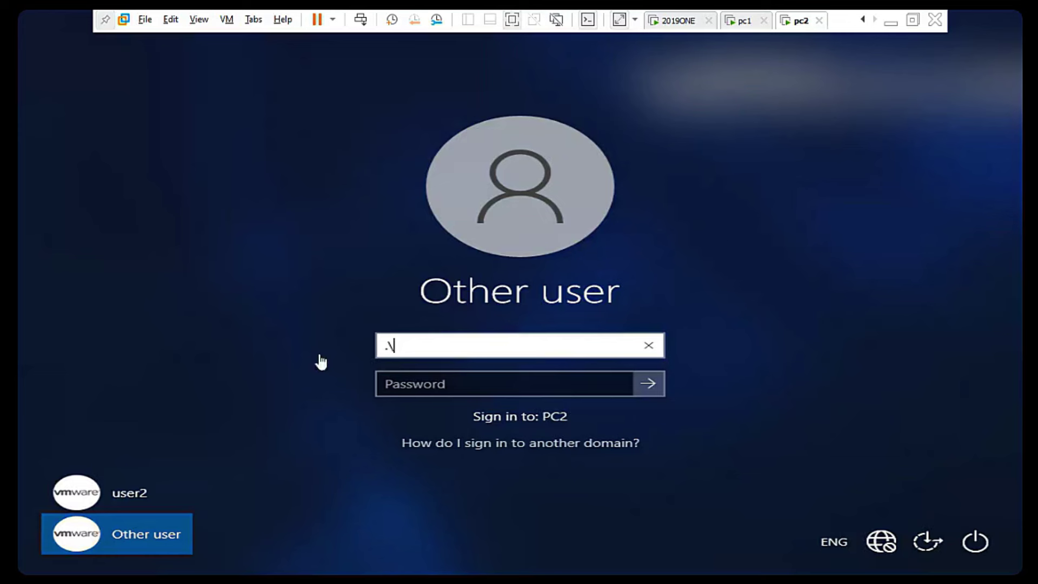
left_click(135, 501)
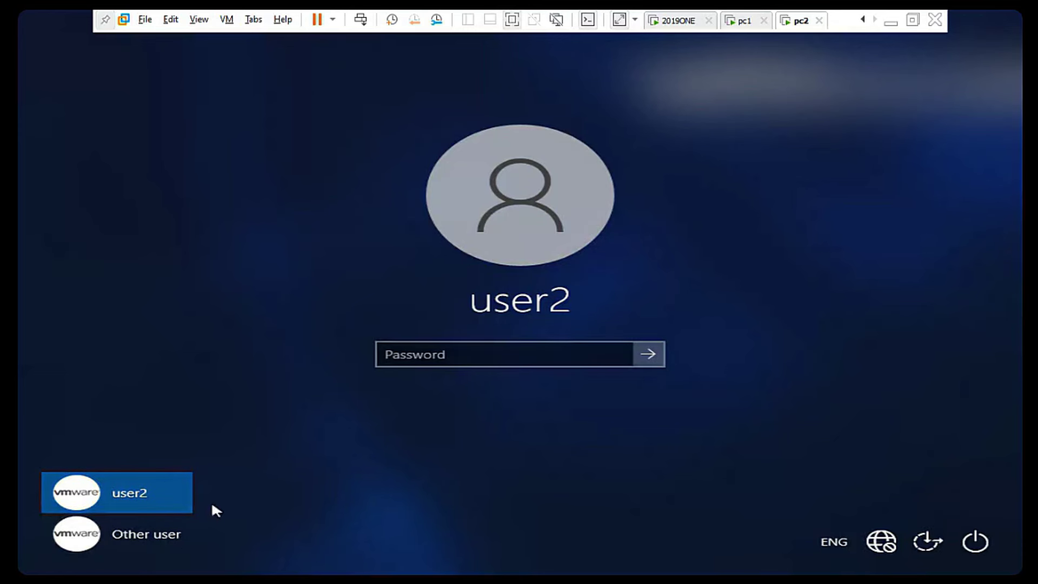
left_click(87, 538)
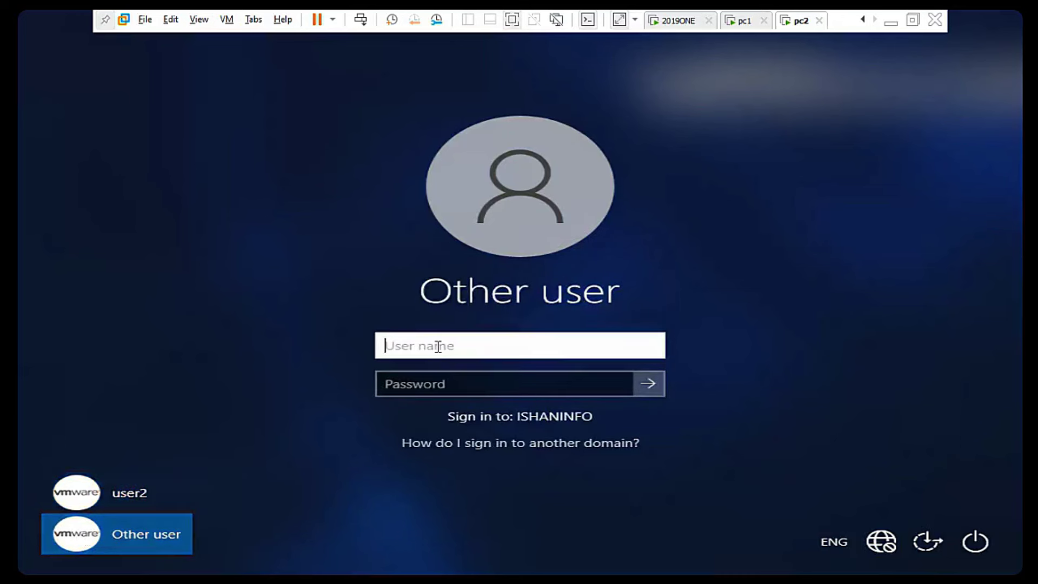
type(",")
type("\\")
type("pc")
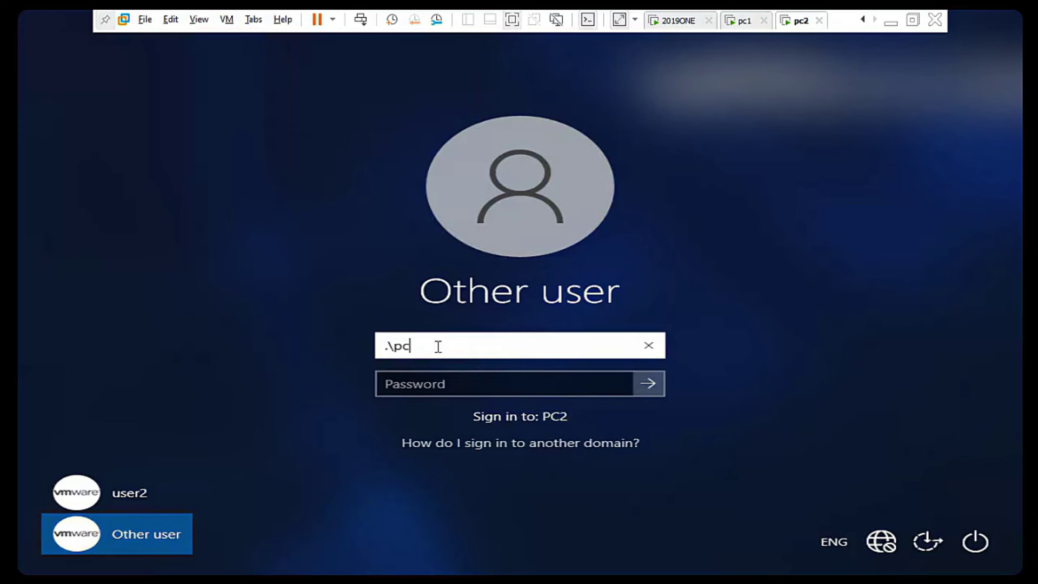
type("2")
key("Return")
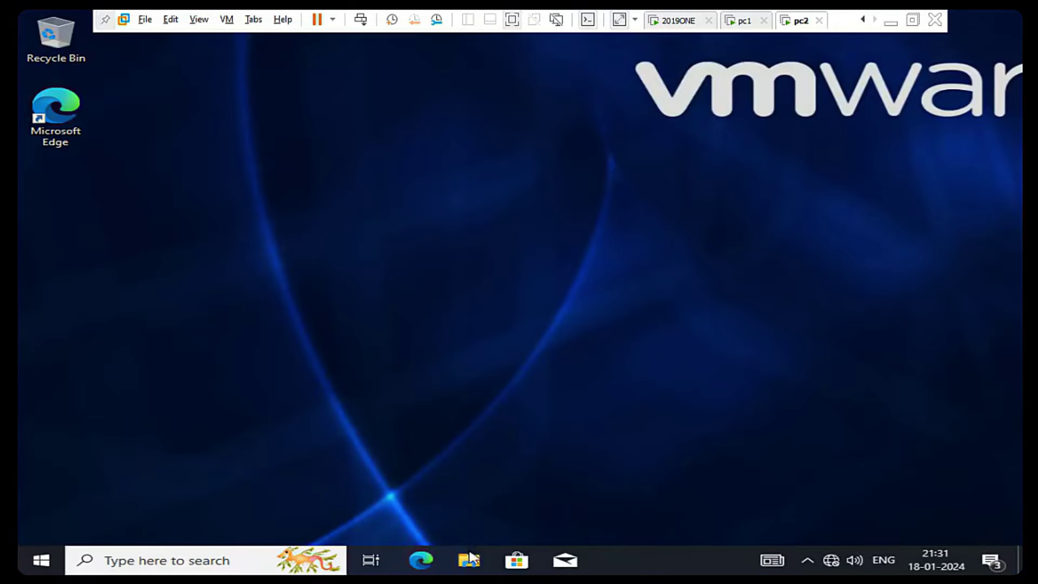
Step: Through This PC's system properties, change pc2's membership to workgroup WORKGROUP and submit it
left_click(469, 563)
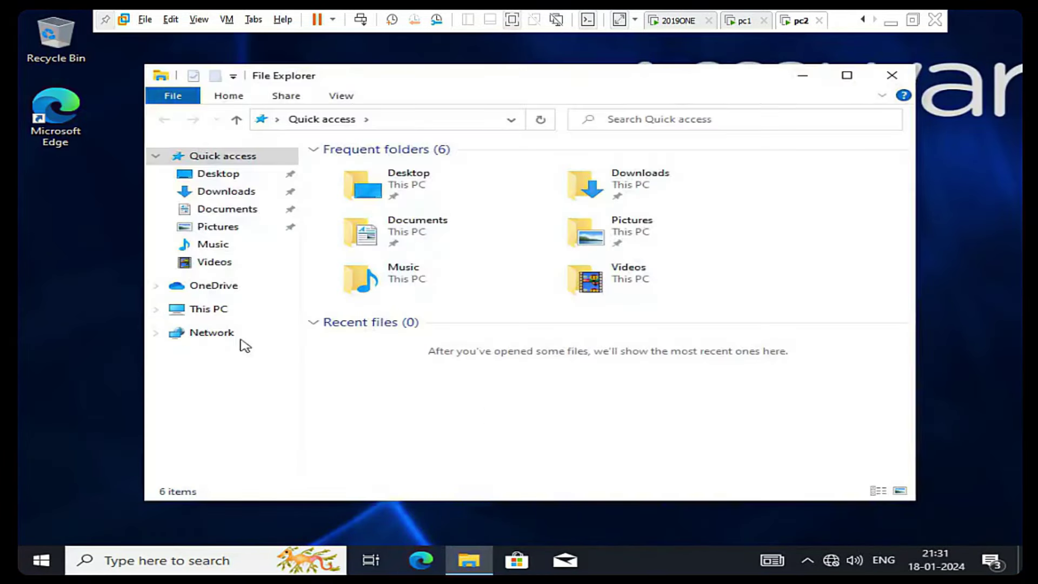
left_click(211, 311)
right_click(410, 424)
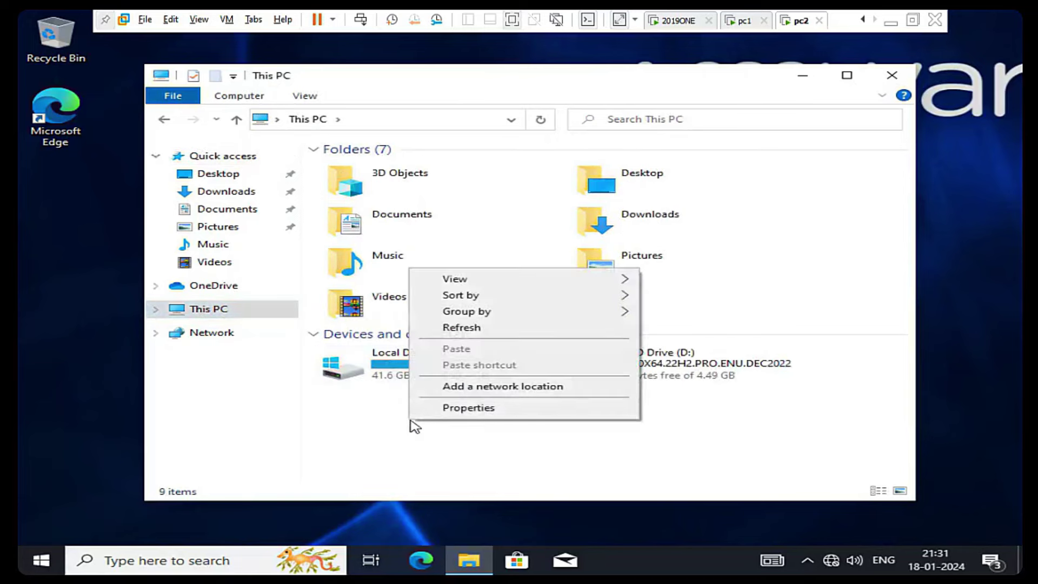
left_click(491, 409)
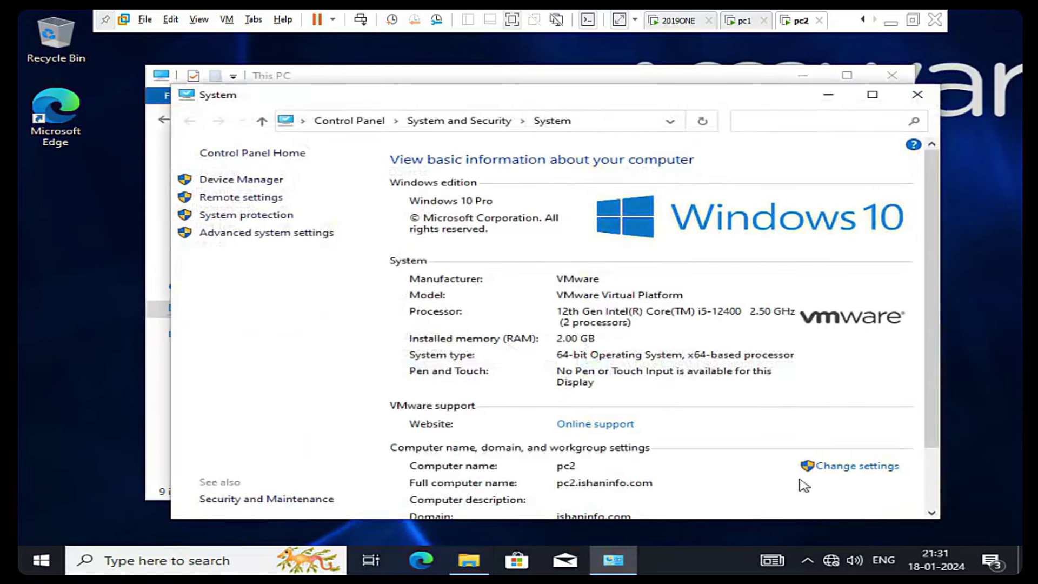
left_click(846, 468)
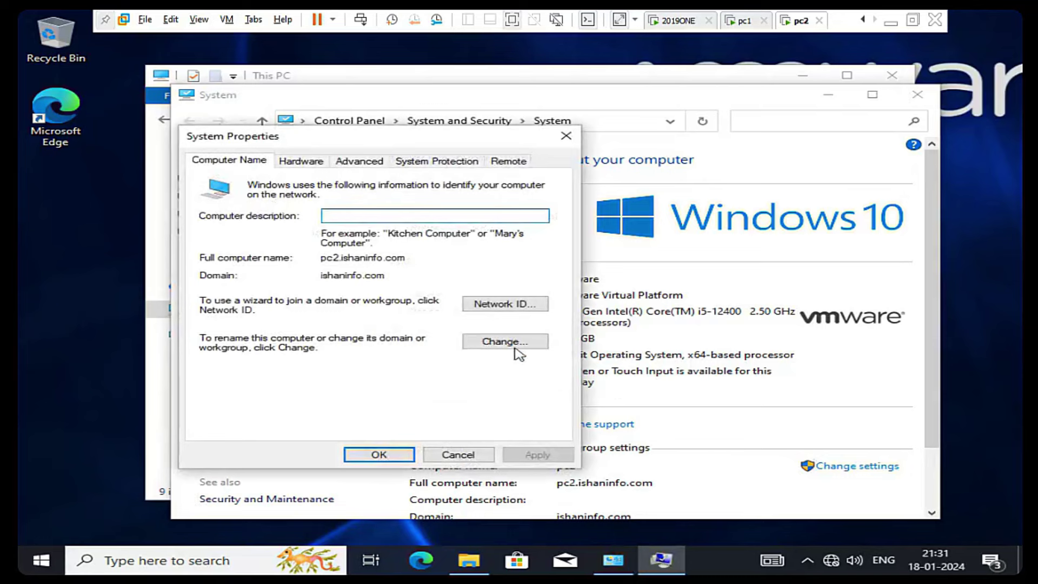
left_click(511, 346)
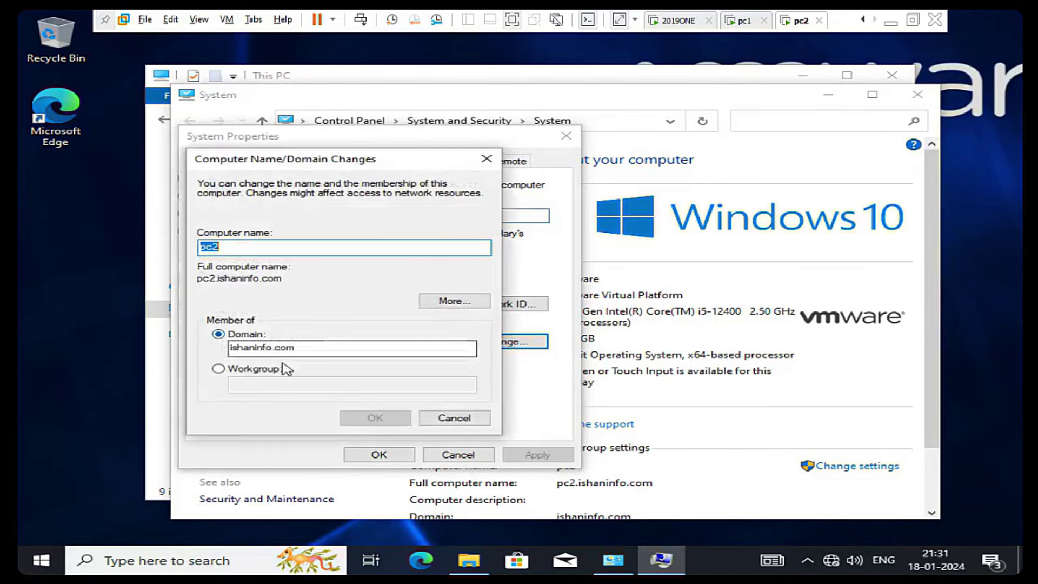
left_click(234, 374)
left_click(271, 384)
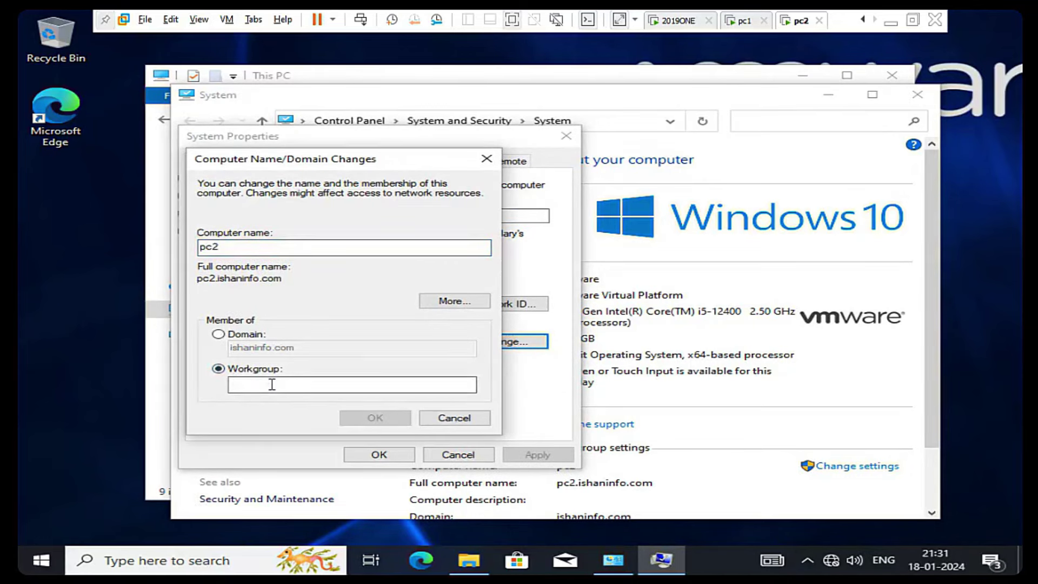
type("WORKGROUP")
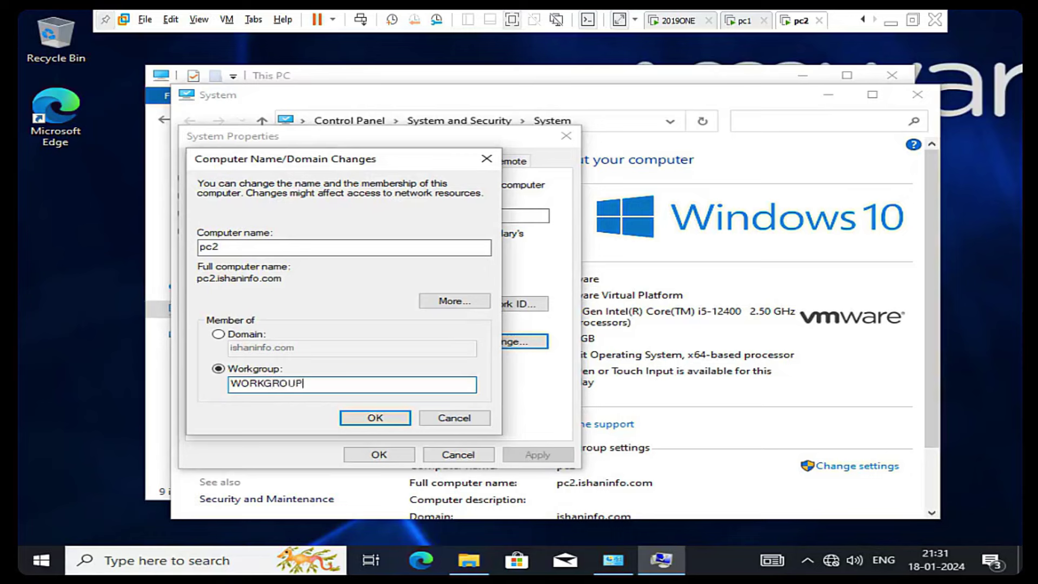
left_click(358, 416)
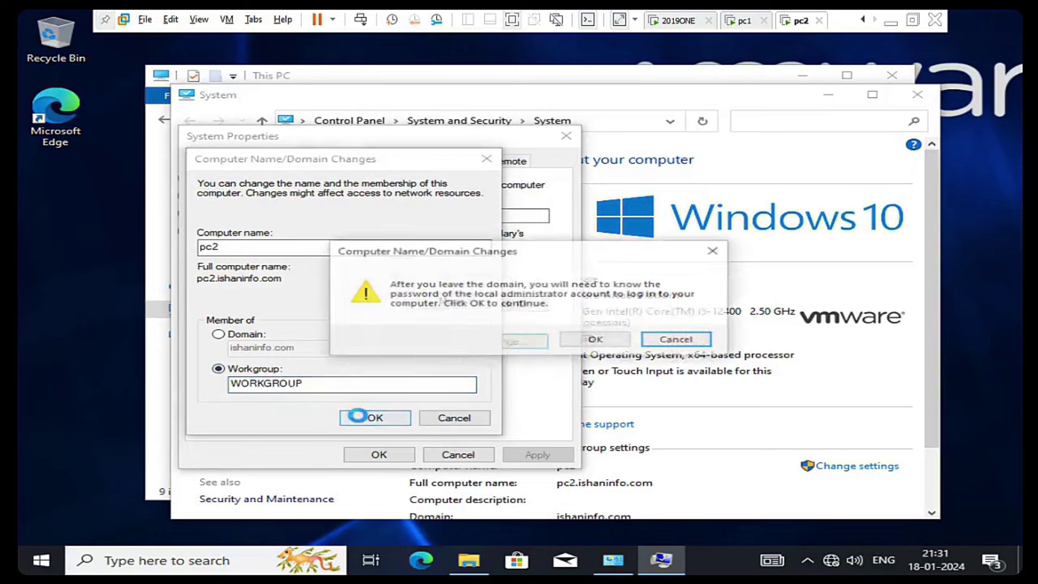
Step: Accept the domain-leave warning and authorize with the domain administrator account's credentials
left_click(604, 338)
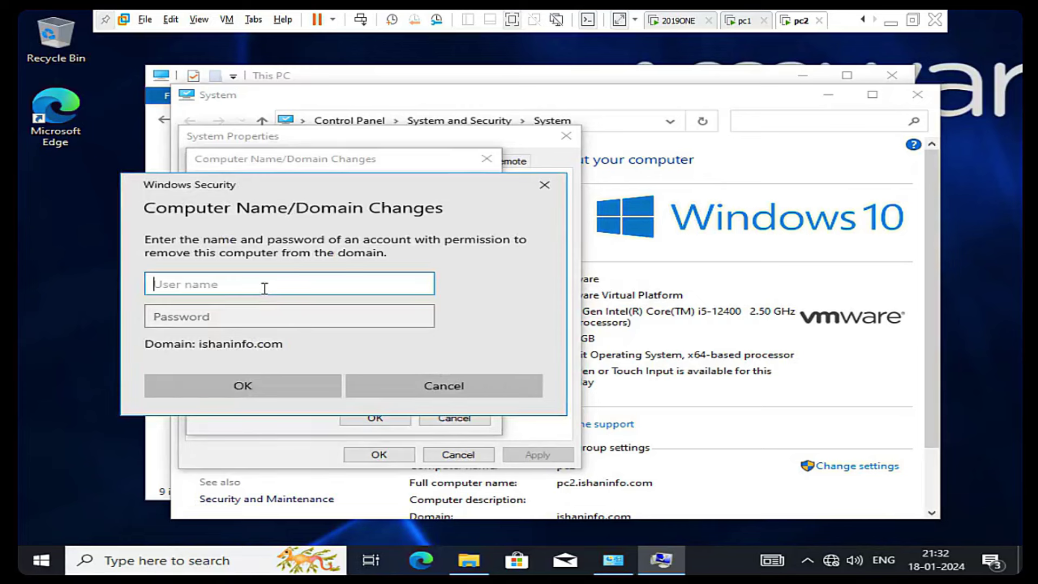
type("A")
key("BackSpace")
type("administrator")
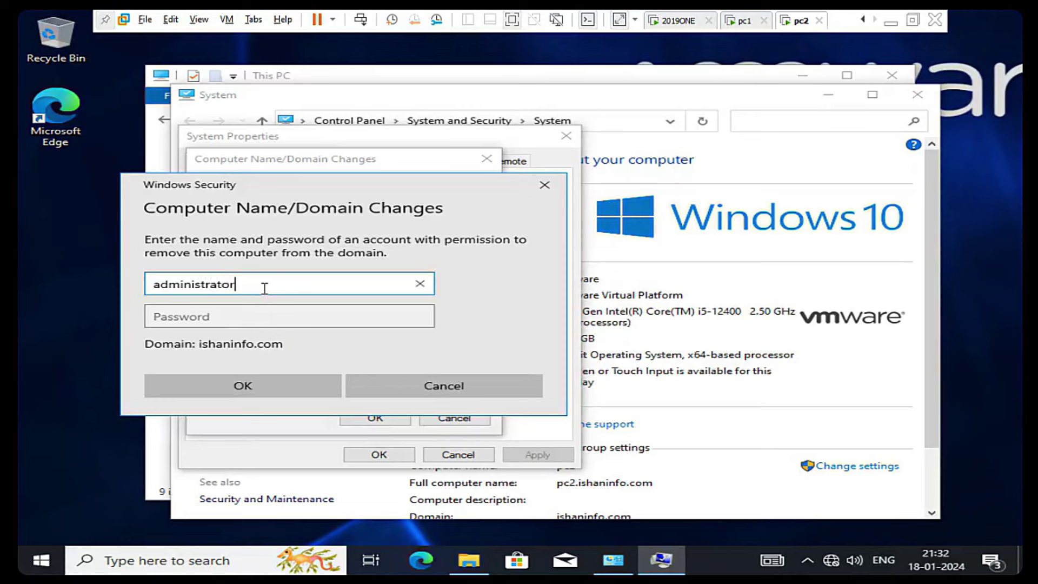
key("Tab")
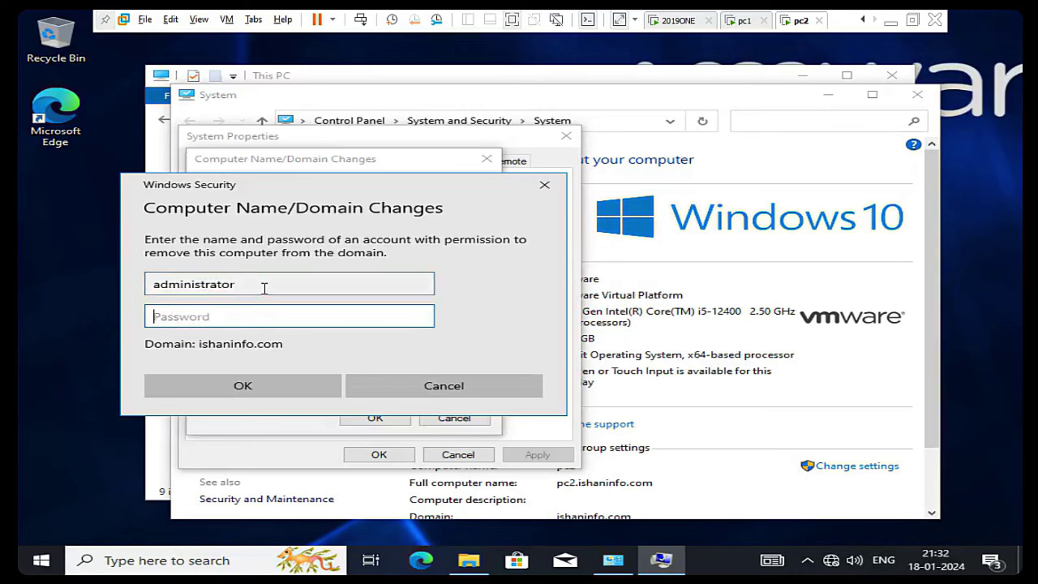
key("Return")
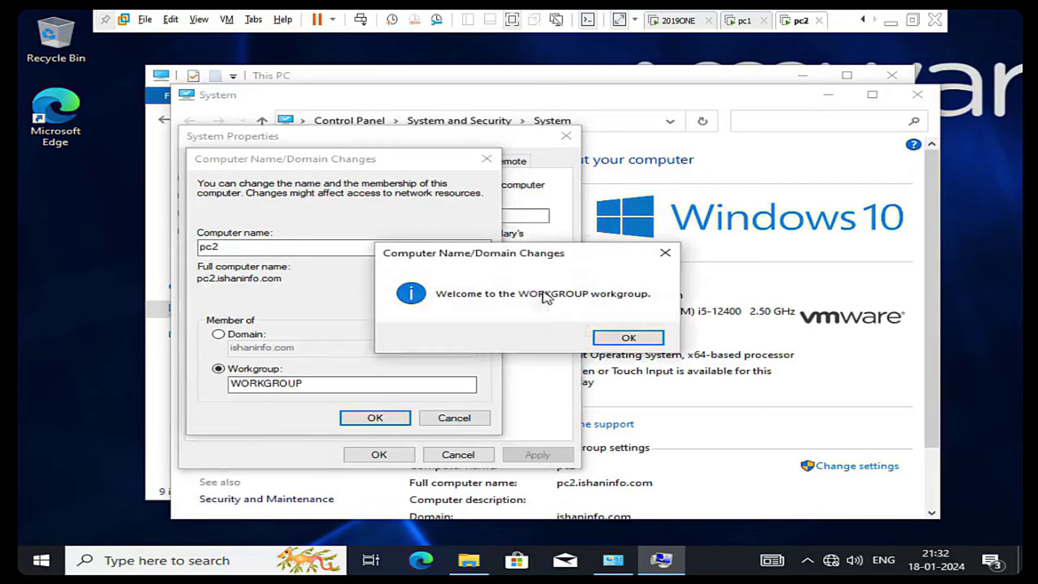
Step: Dismiss the welcome and restart notices, restart pc2 immediately, then return to the pc1 tab
left_click(625, 337)
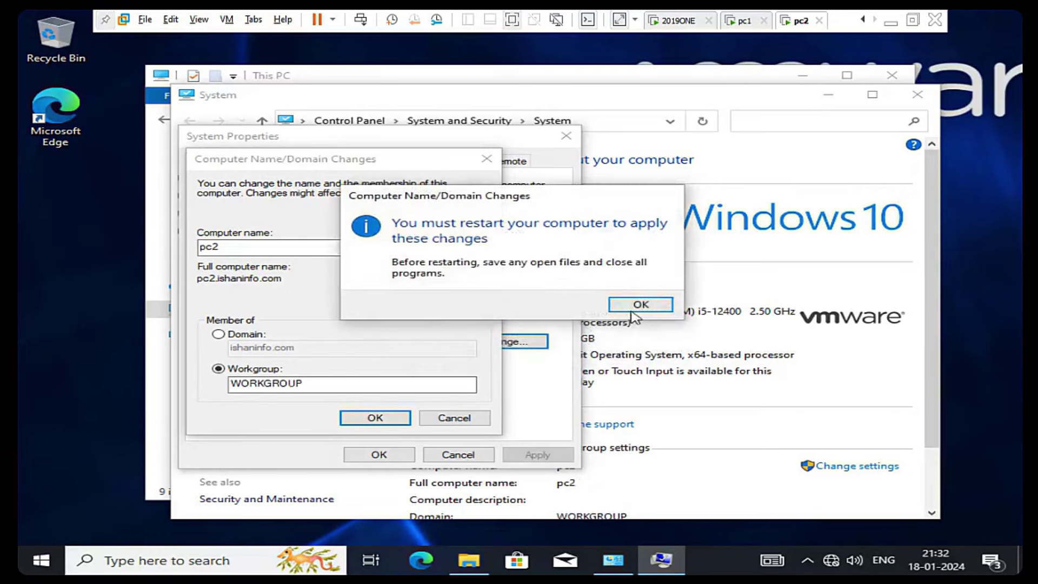
left_click(637, 304)
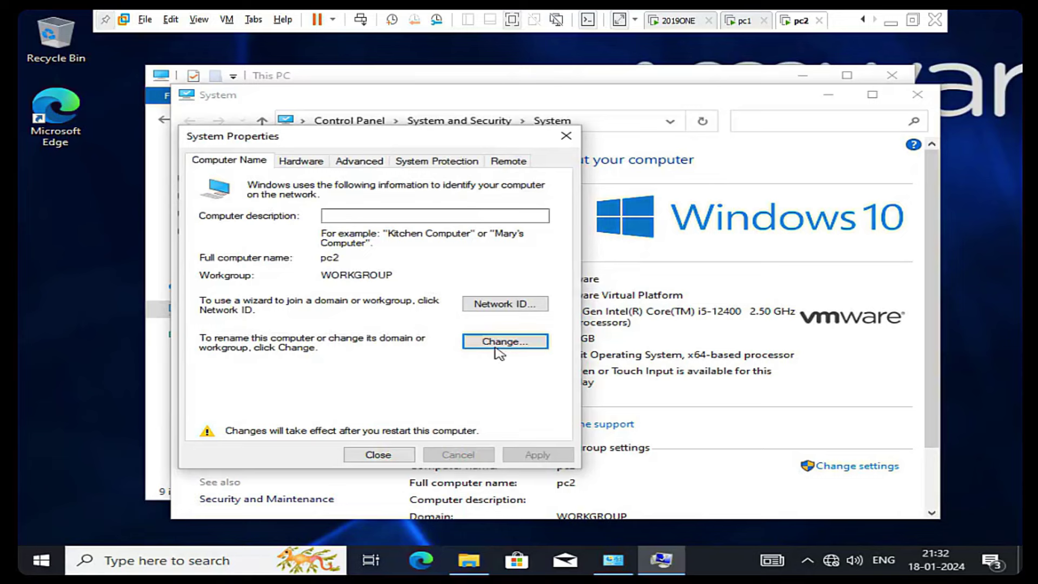
left_click(378, 454)
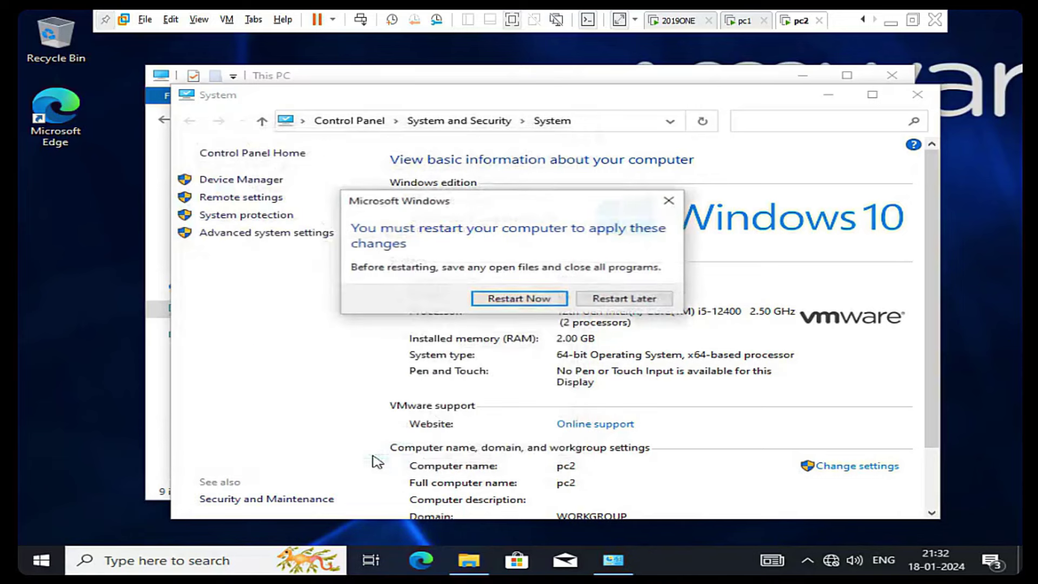
left_click(540, 301)
left_click(579, 343)
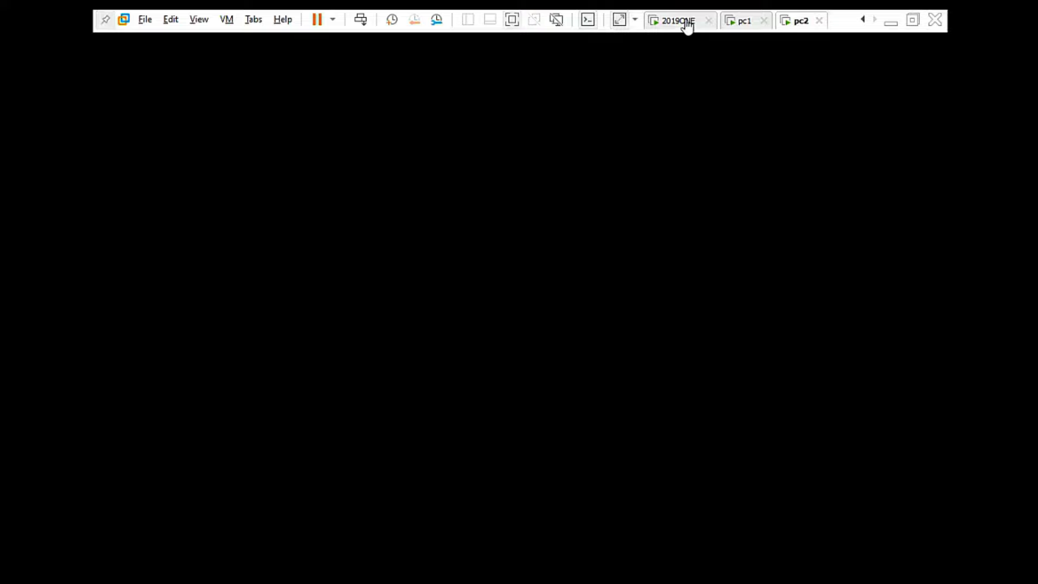
left_click(686, 26)
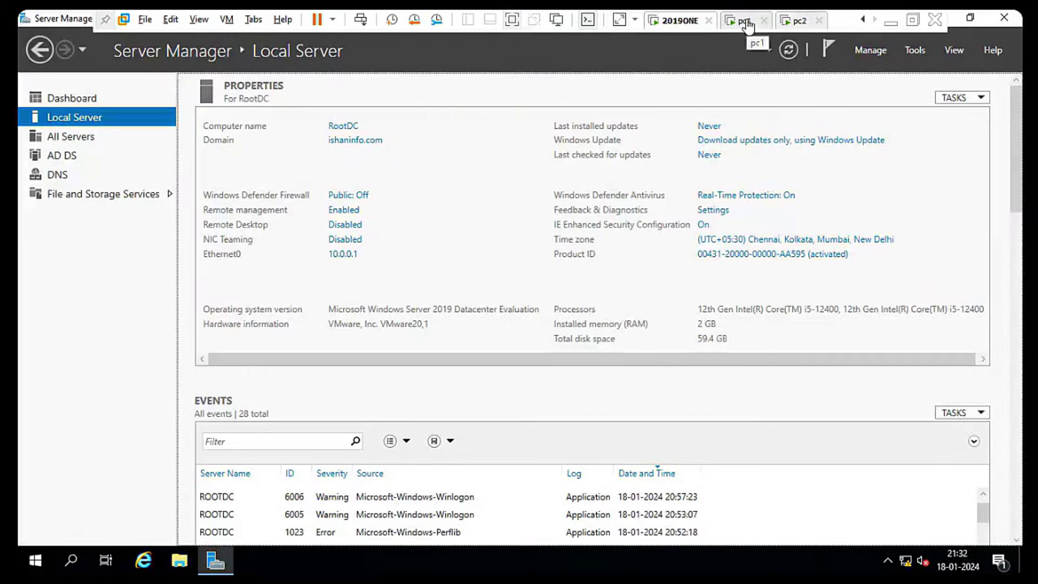
left_click(741, 22)
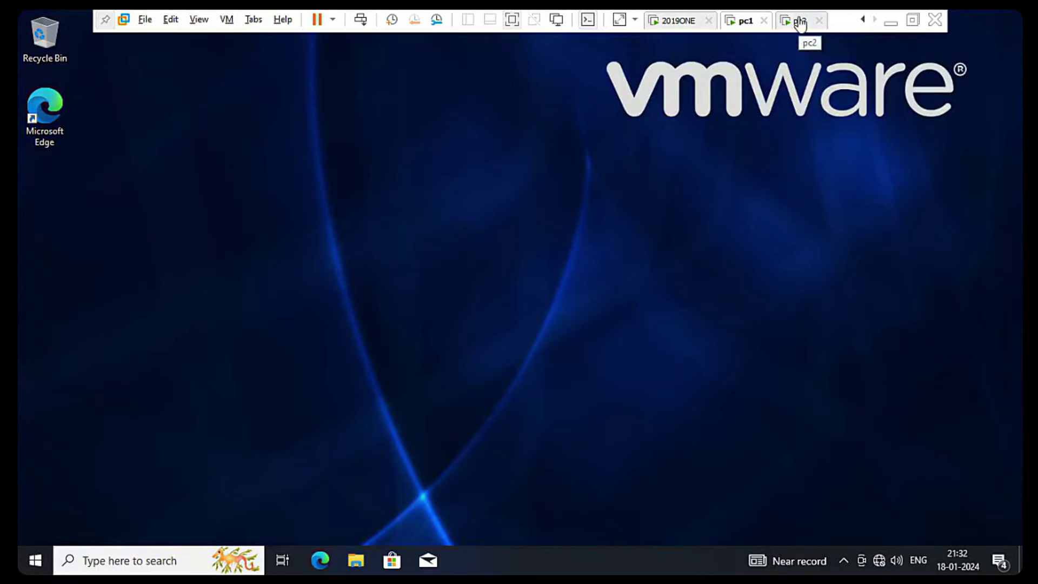